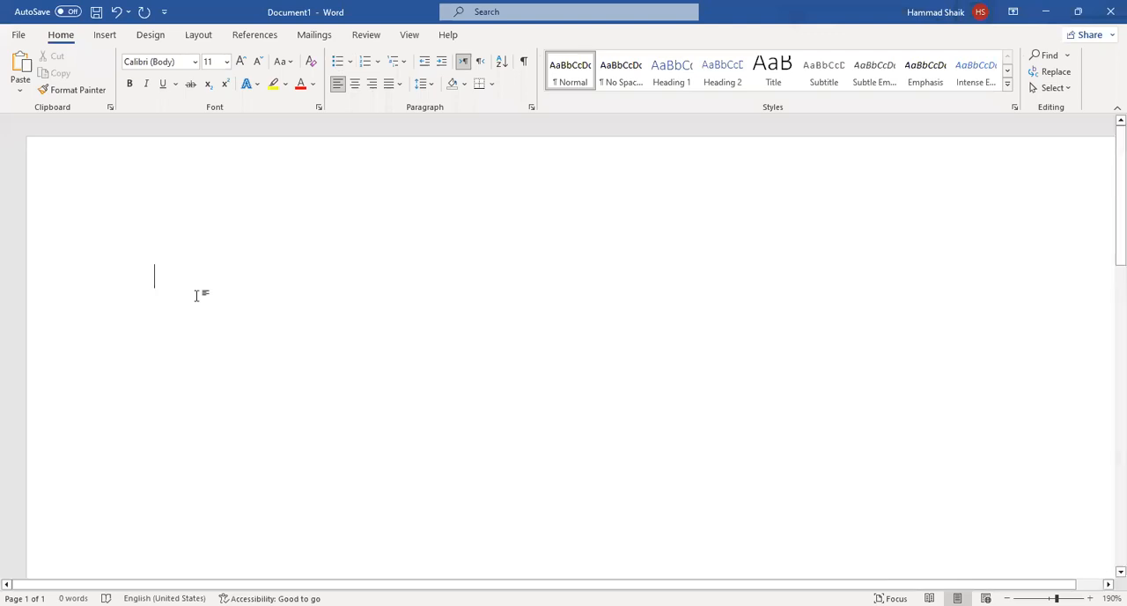
Start a bulleted list at the top of the blank document and change its bullet symbol to a check mark.
click(340, 63)
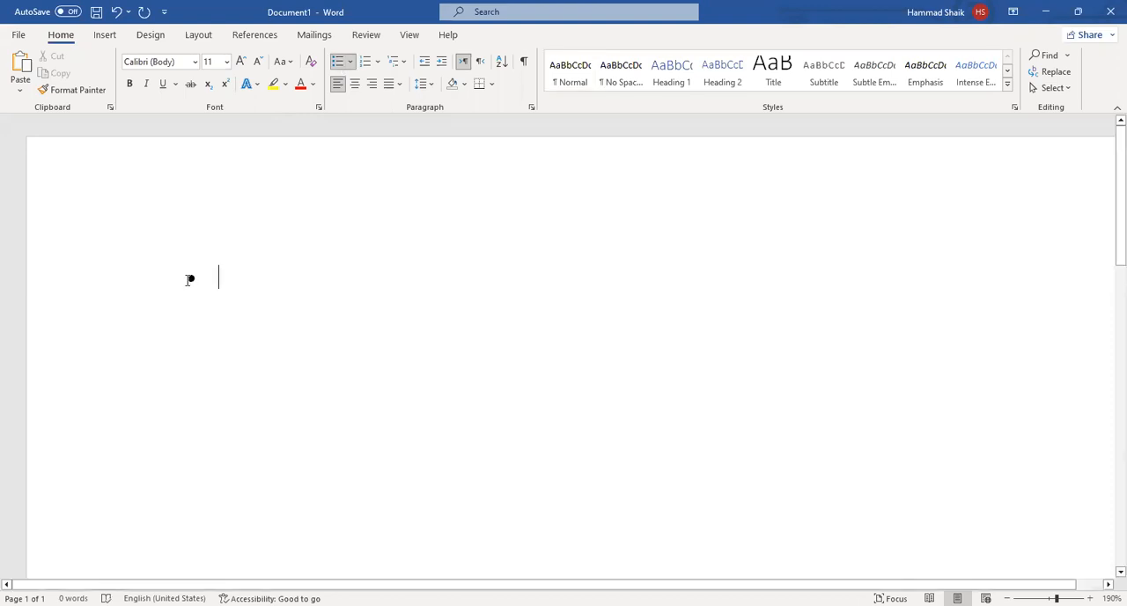
click(350, 63)
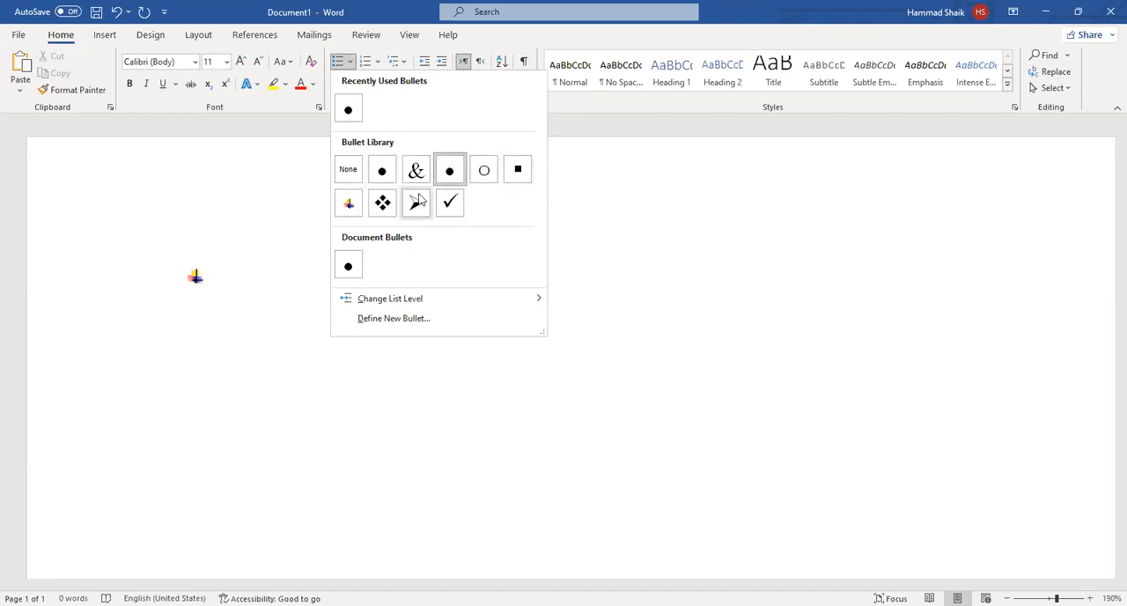
click(449, 204)
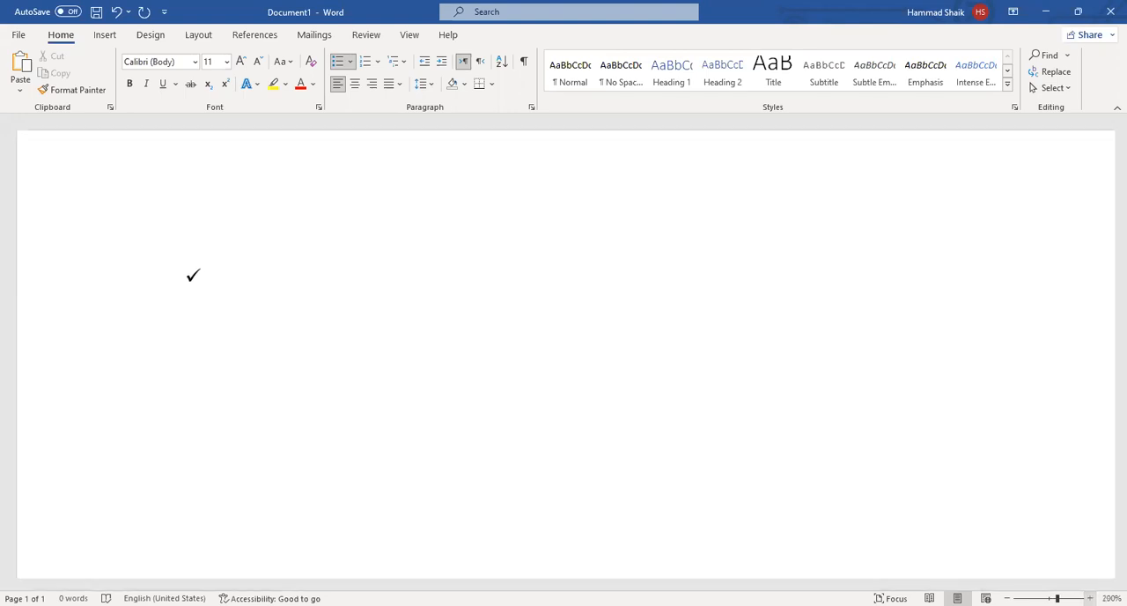
scroll(541, 568, up, 2)
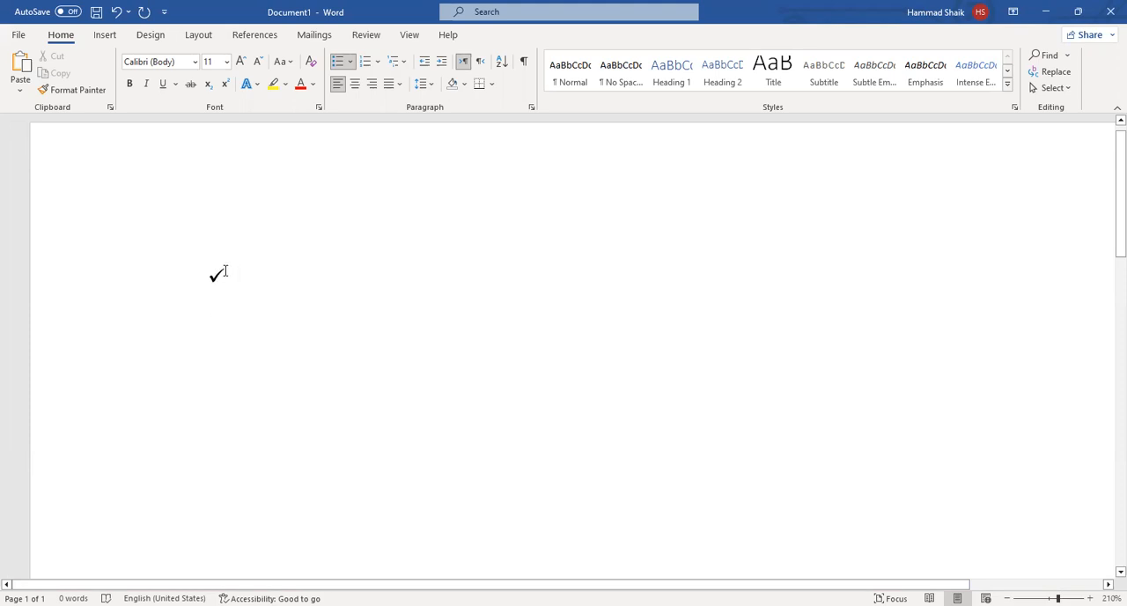
drag(218, 275, 149, 275)
click(216, 273)
Enter the check-marked list items "L", "L", "Lj" and "Hu".
text(L)
key(Return)
text(L)
key(Return)
text(Lj)
key(Return)
text(Hu)
End the check-marked list after "Hu" and enter "hjghgjgjhgjgjh" as a plain paragraph below it.
key(Return)
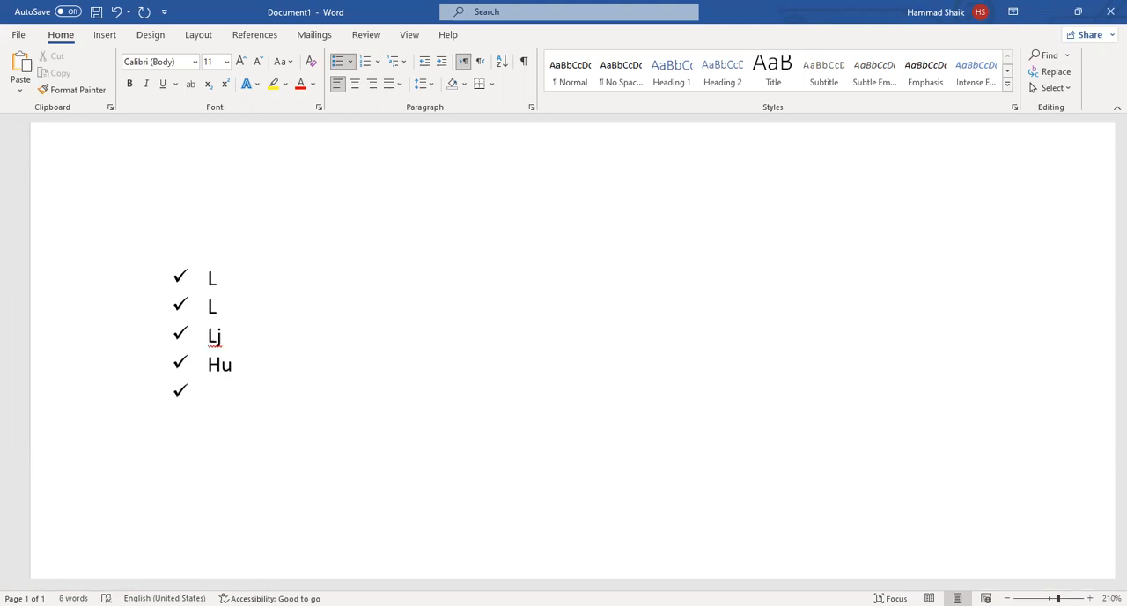
key(Return)
text(hjghgjgjhgjgjh)
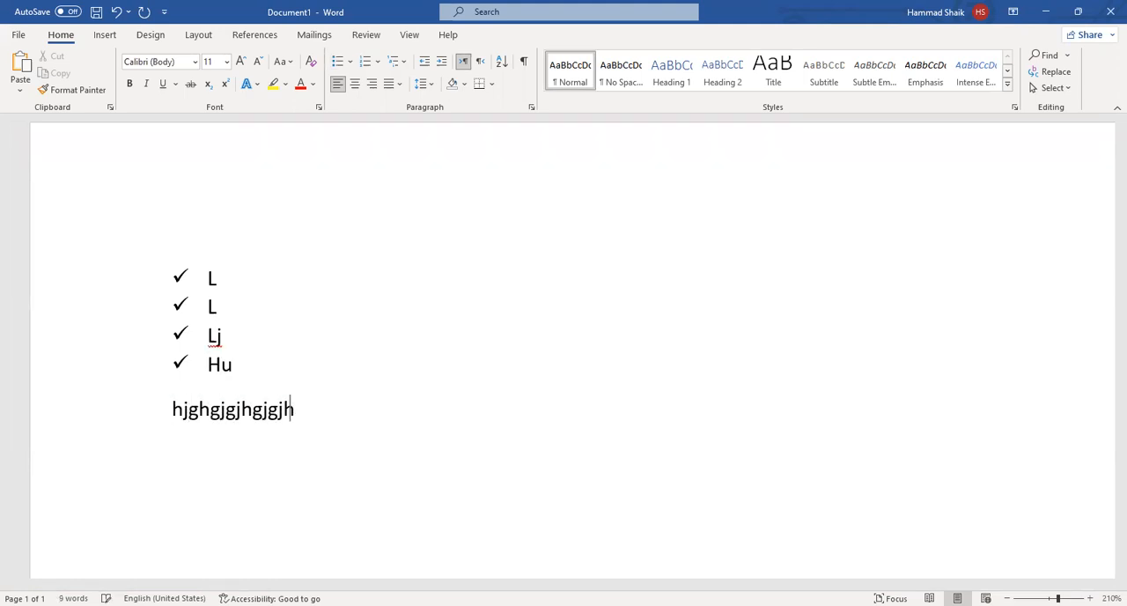
key(Return)
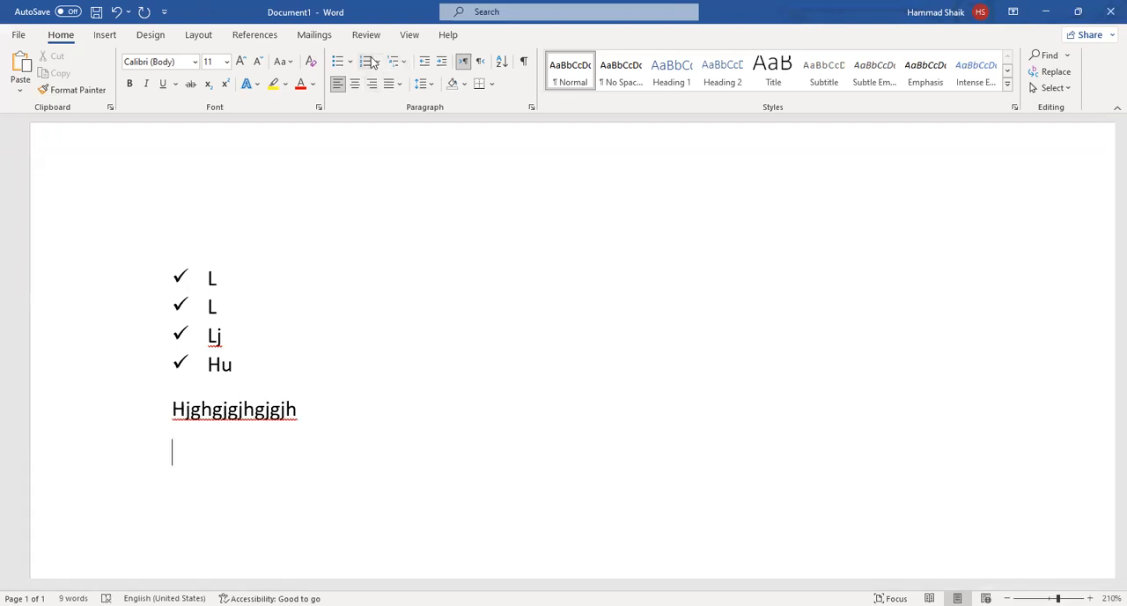
Start another check-marked bullet on the empty line below the plain paragraph.
click(338, 61)
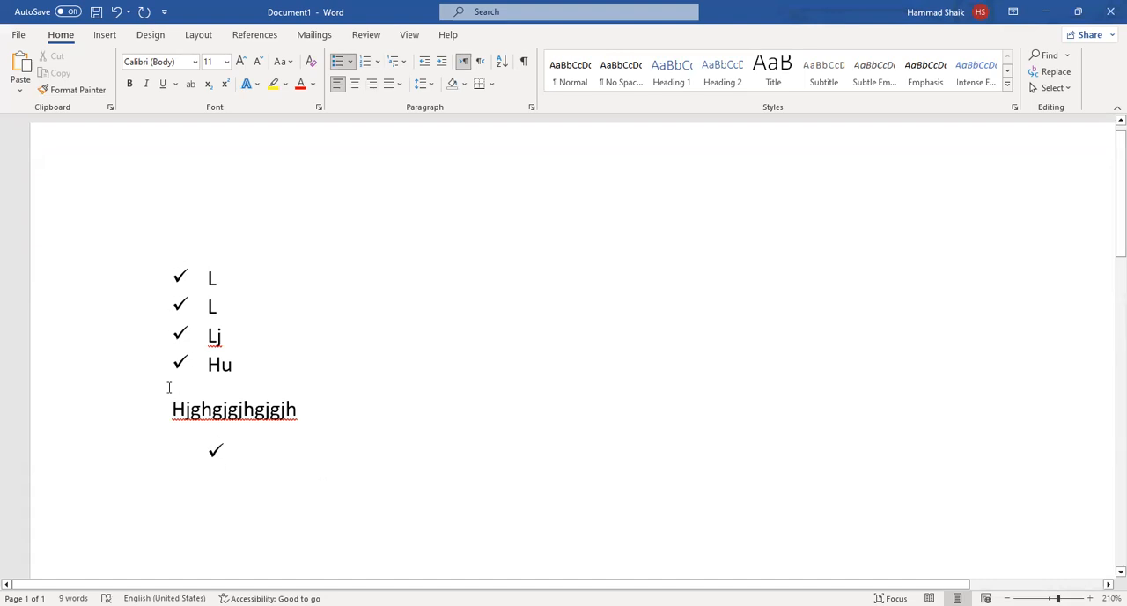
drag(216, 450, 173, 452)
click(243, 446)
click(184, 448)
click(239, 459)
click(193, 505)
Delete all the sample text and the remaining check-mark bullet so the page is empty.
drag(226, 475, 77, 140)
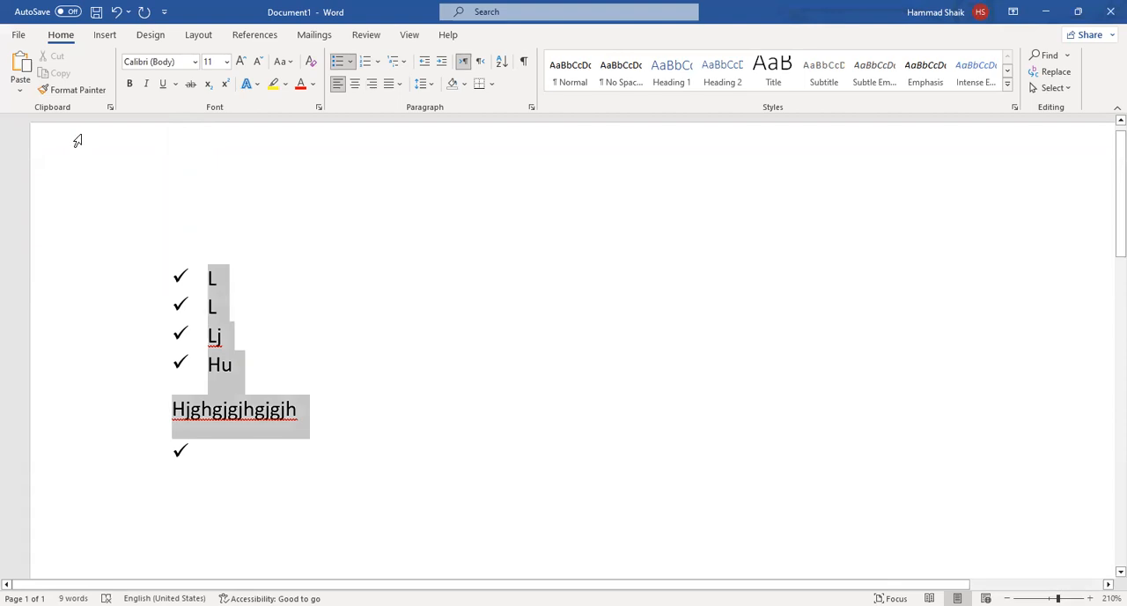
key(Delete)
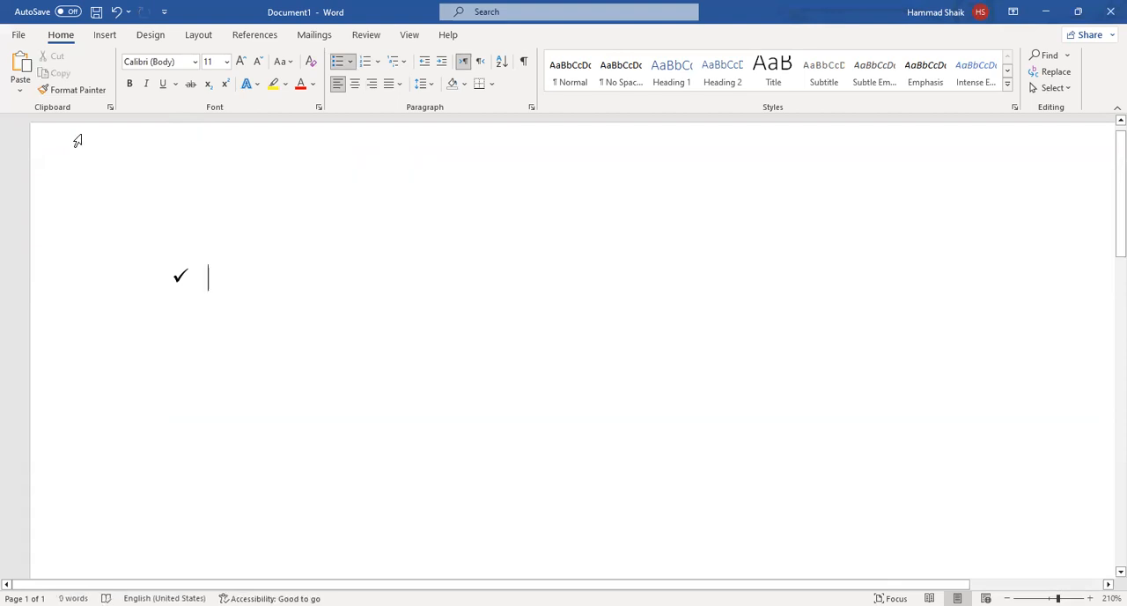
key(BackSpace)
key(BackSpace)
Start a new list with the solid round bullet and enter "Biology" as its first item.
click(344, 61)
click(352, 61)
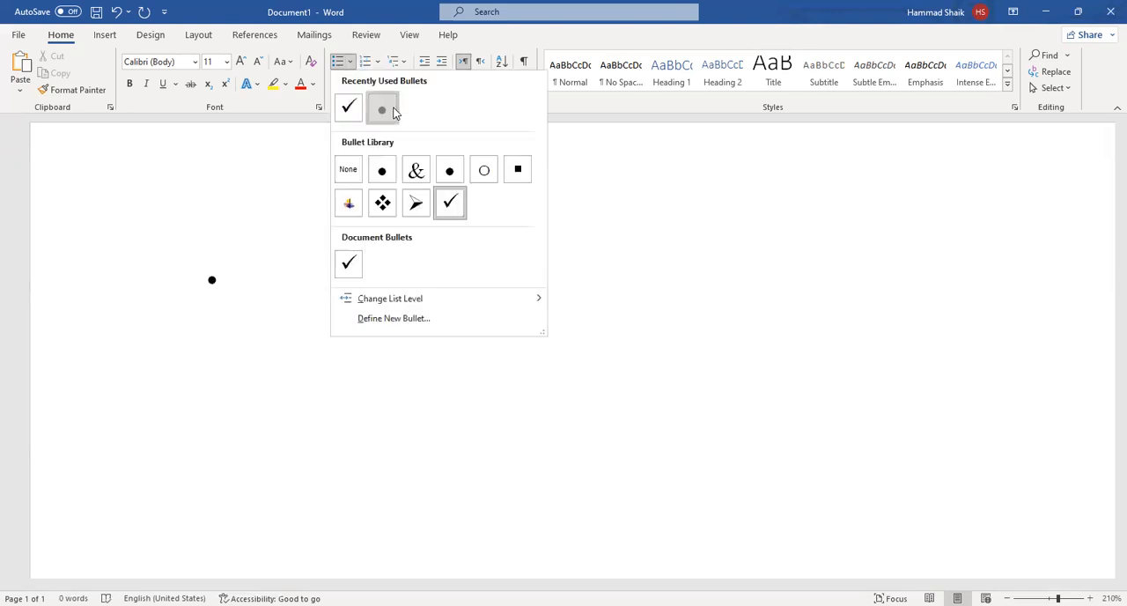
click(394, 111)
drag(210, 280, 151, 290)
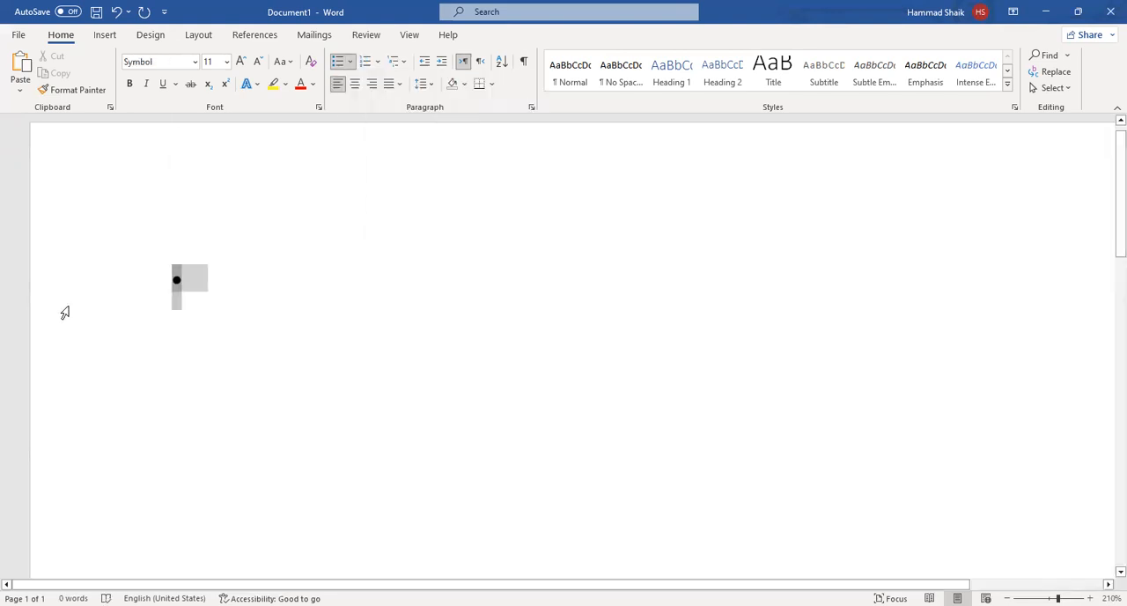
click(187, 280)
drag(176, 278, 91, 285)
click(252, 278)
text(Biology)
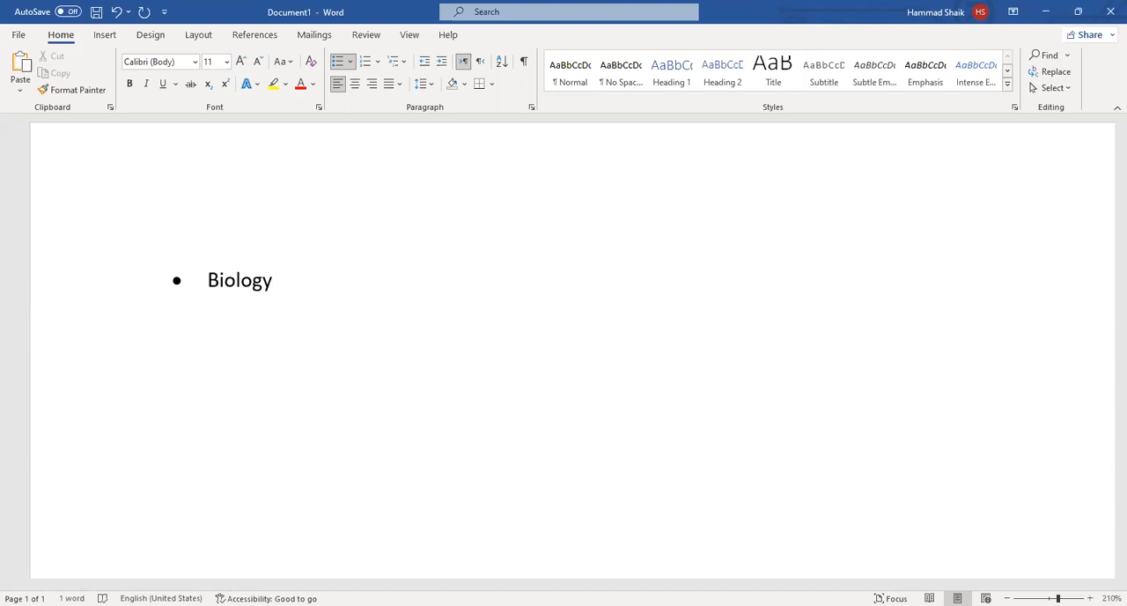
Add "Chemistry" and "Physics" as the second and third items of the bulleted list.
key(Return)
text(c)
key(BackSpace)
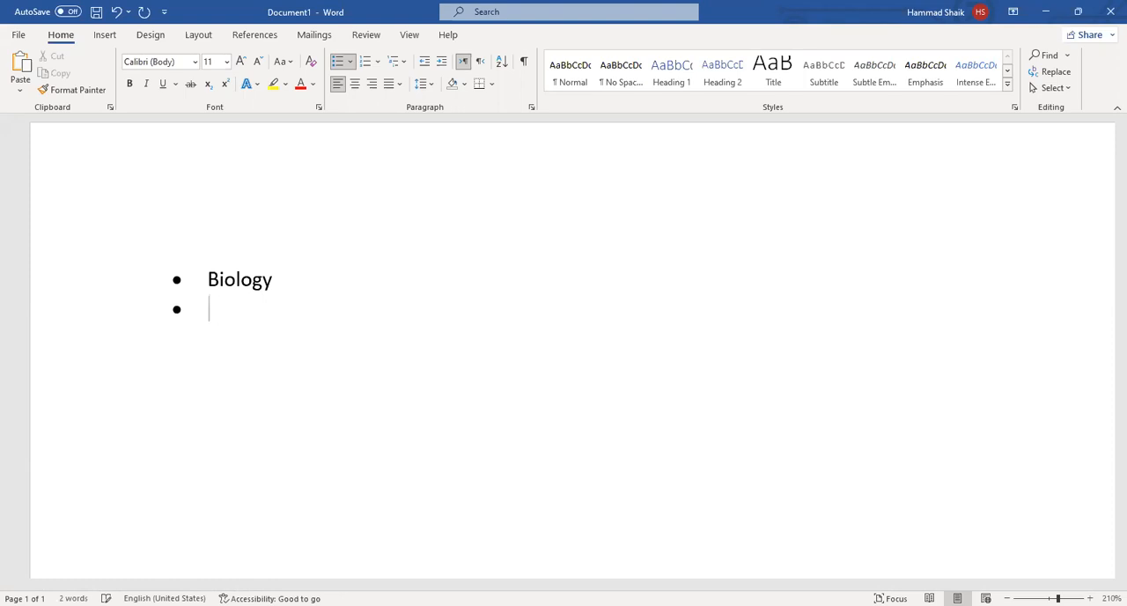
text(Chemistry)
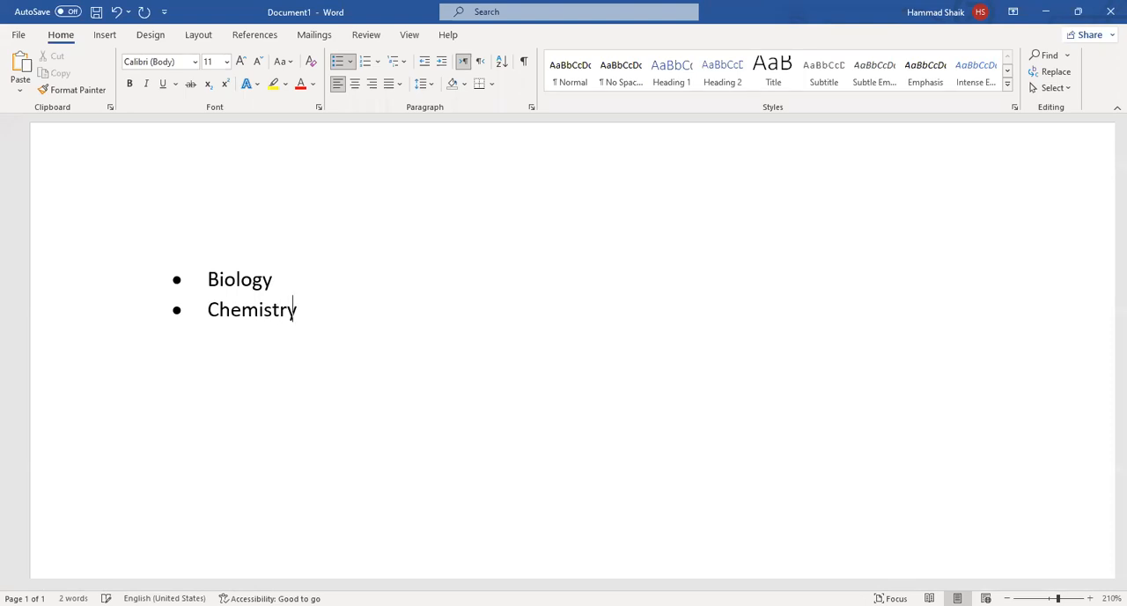
key(Return)
text(Physics)
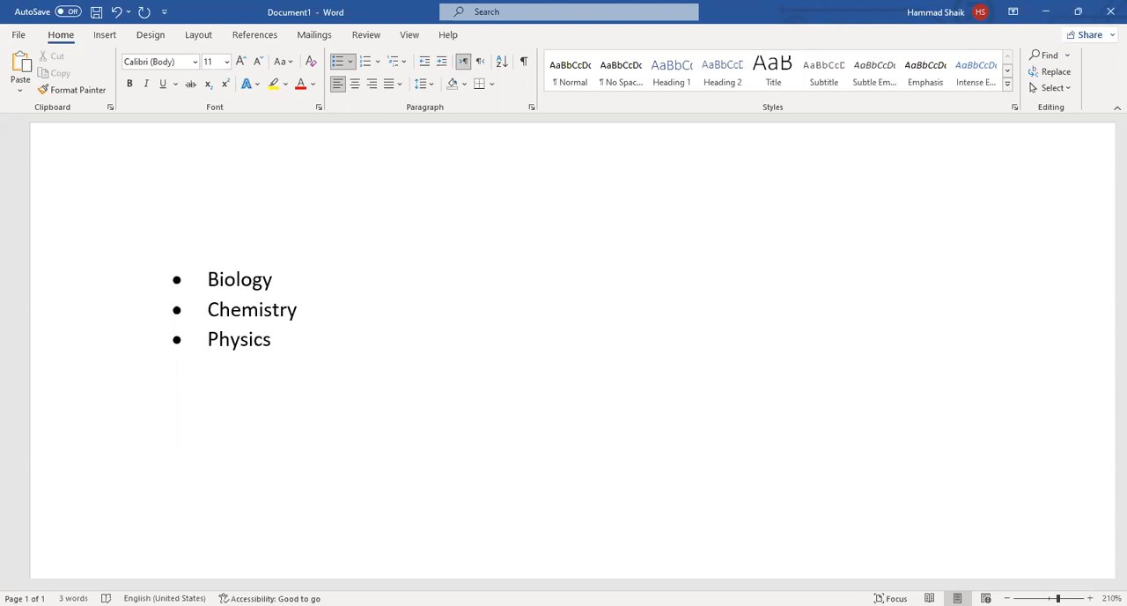
Try out ways of ending the bulleted list after Physics, finishing on an empty unbulleted paragraph.
key(Return)
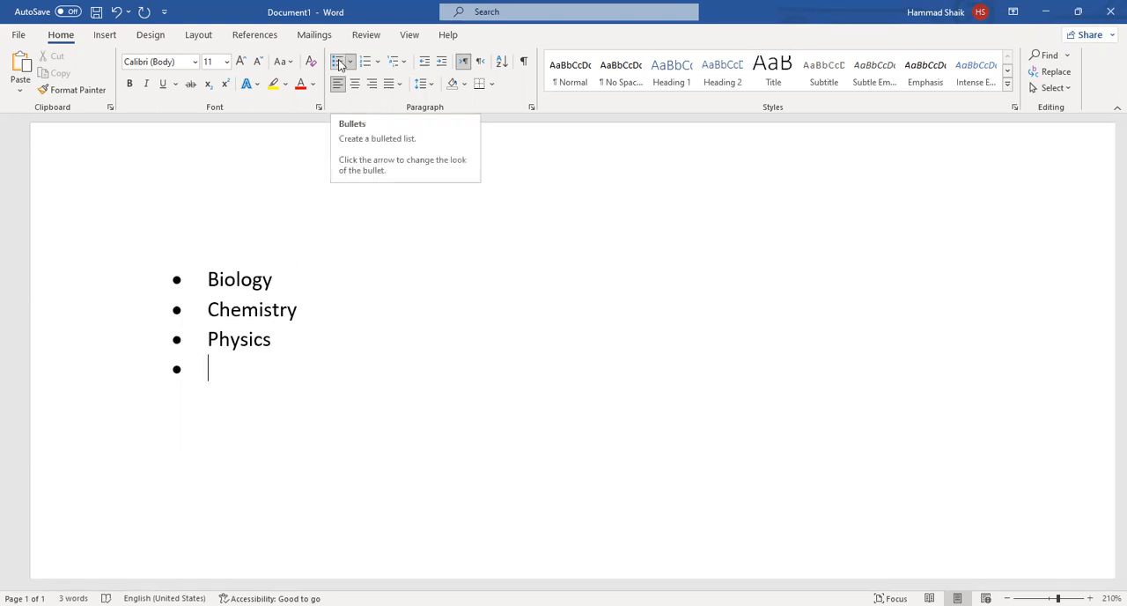
key(BackSpace)
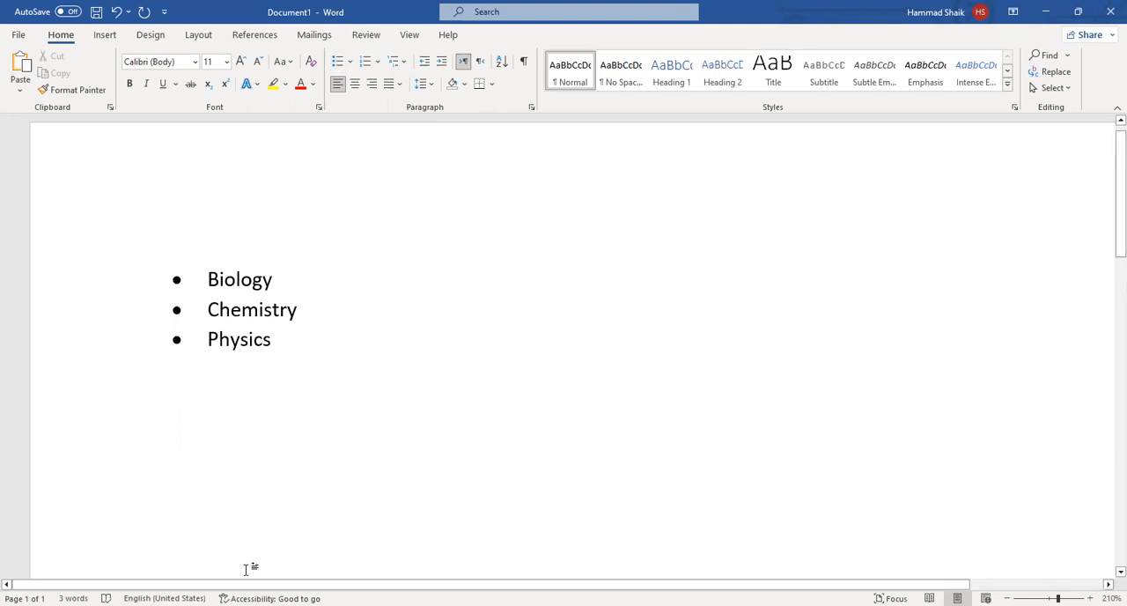
key(ctrl+z)
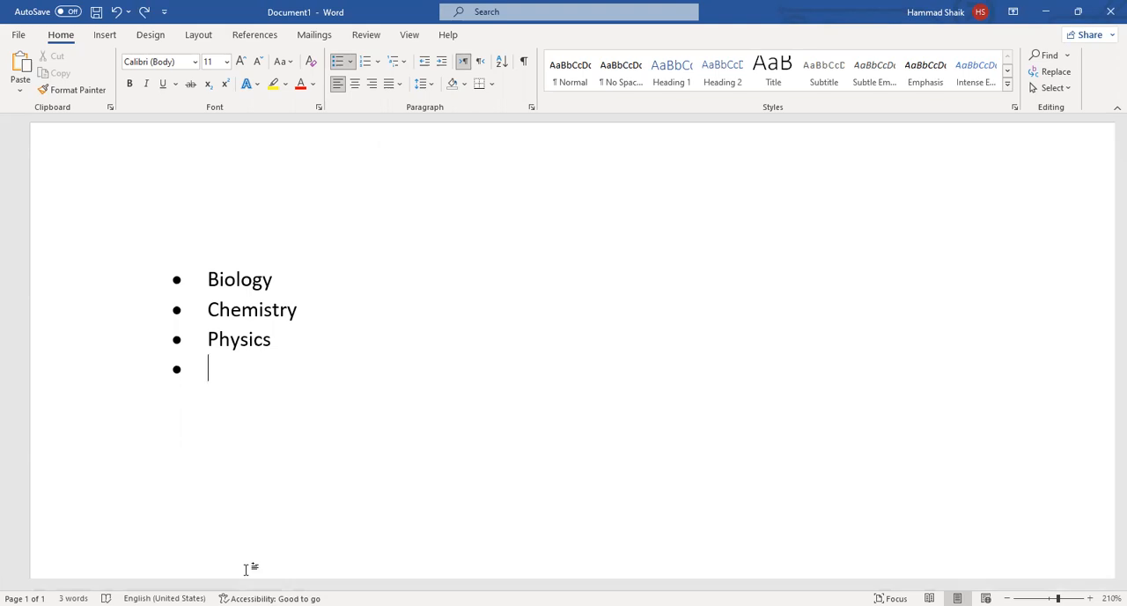
key(Return)
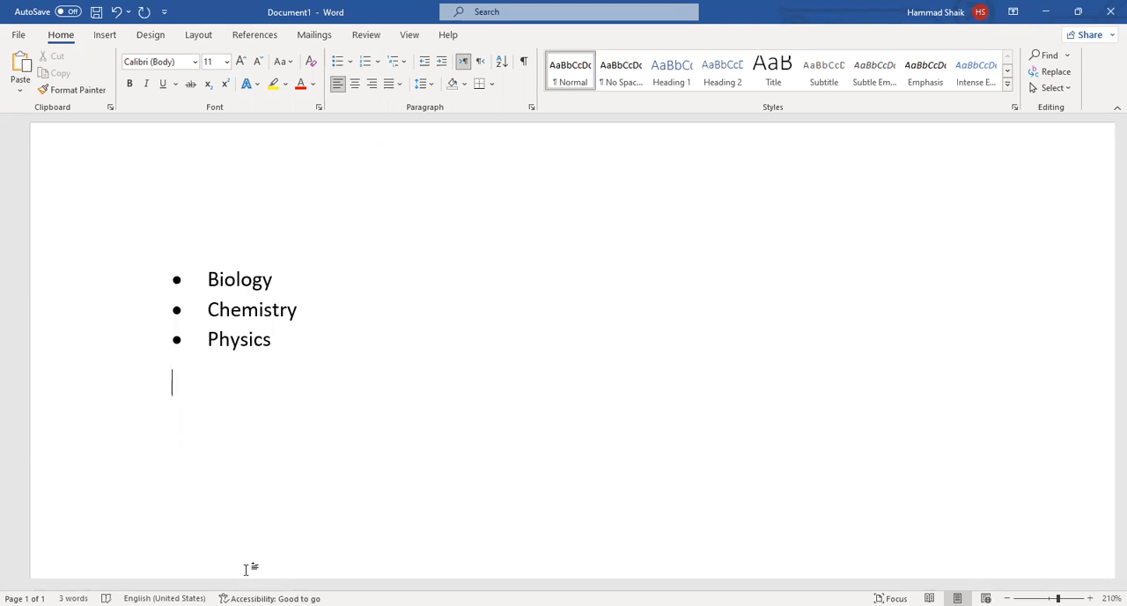
key(BackSpace)
key(Return)
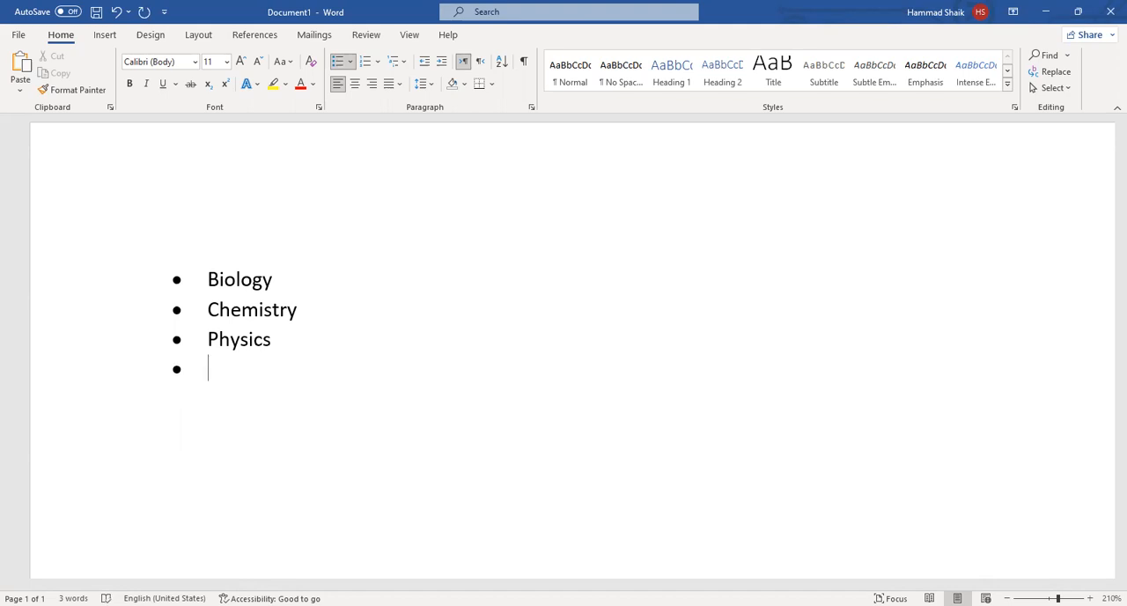
key(Return)
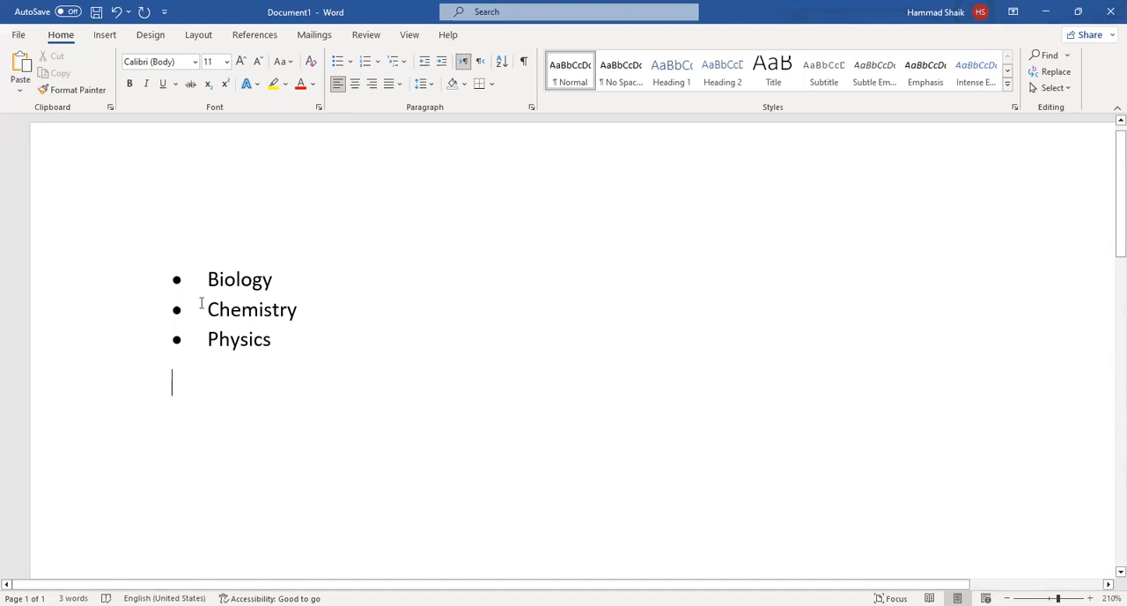
Define a new number format reading "Question1." for the line below Physics and enter "jkj" as its first item.
click(380, 61)
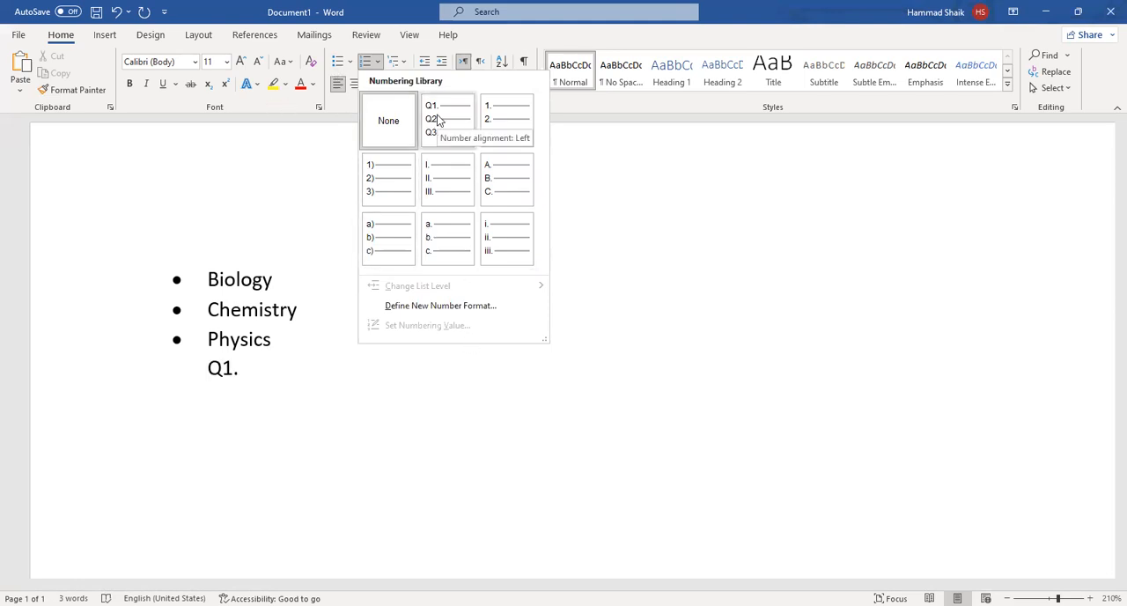
click(426, 307)
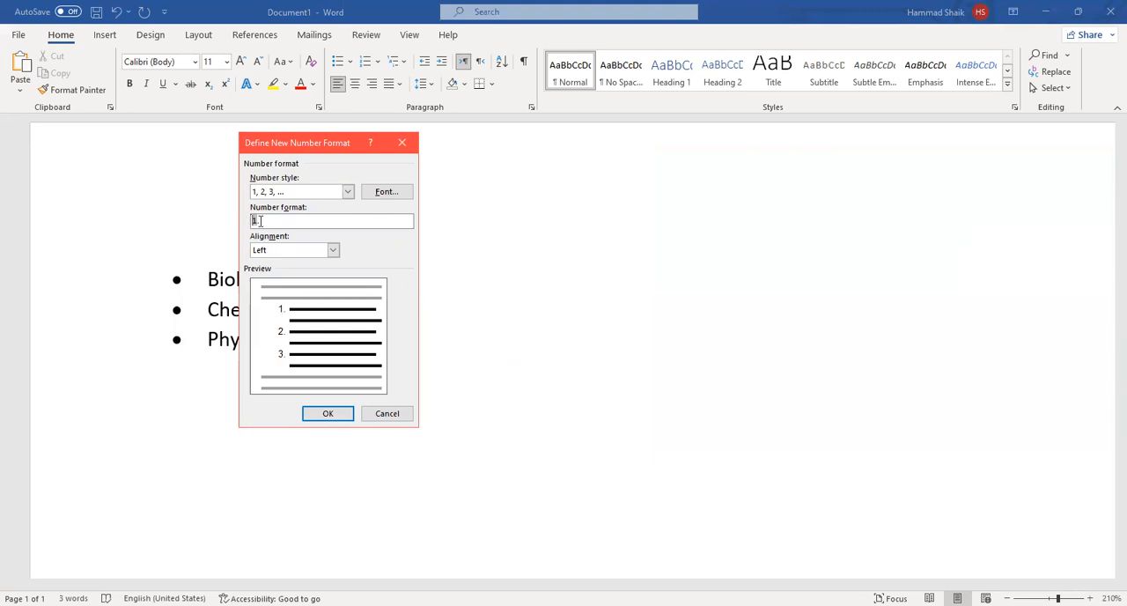
text(Q)
text(yes)
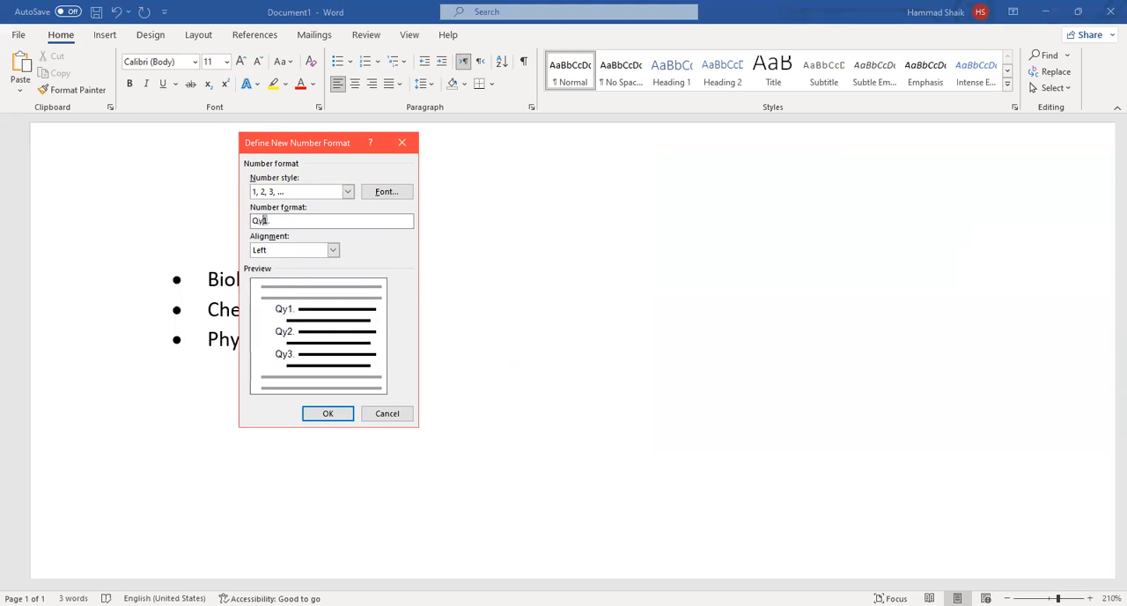
key(BackSpace)
key(BackSpace)
key(BackSpace)
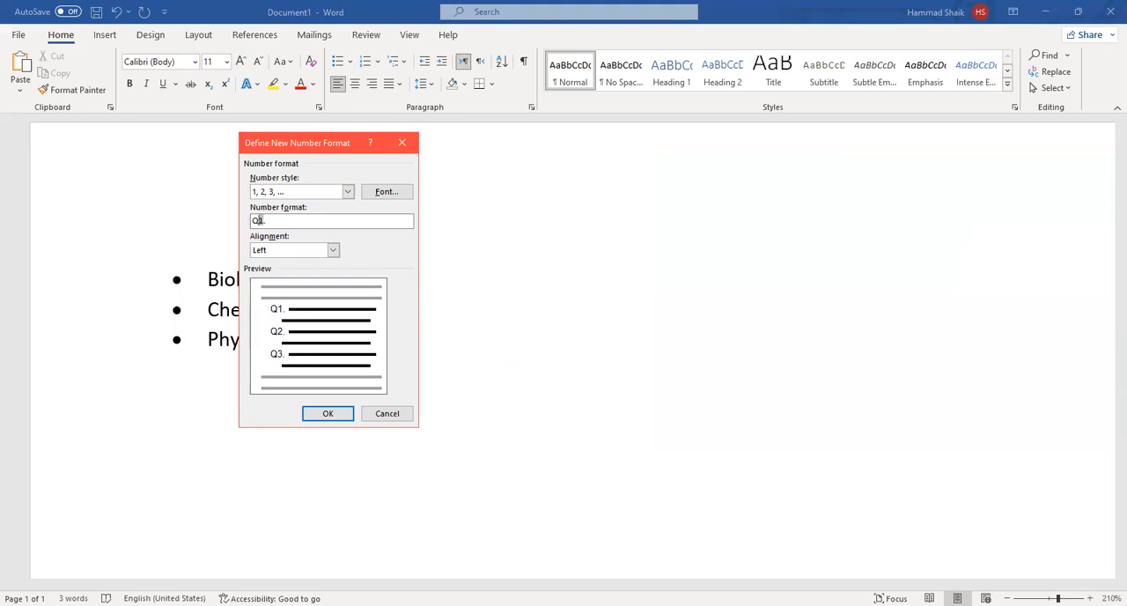
text(uestion)
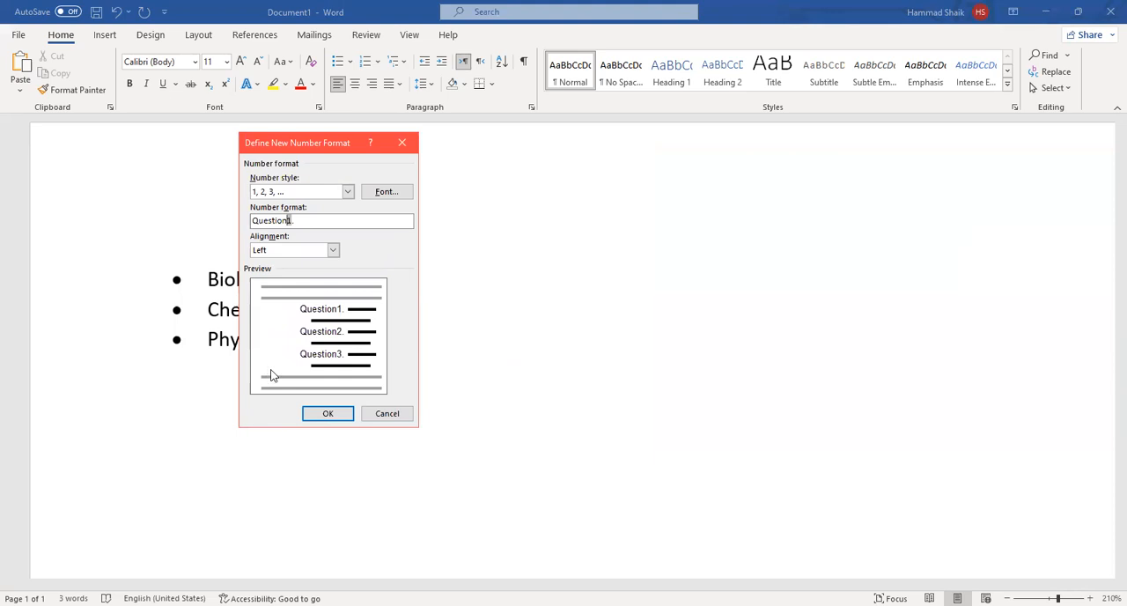
click(328, 413)
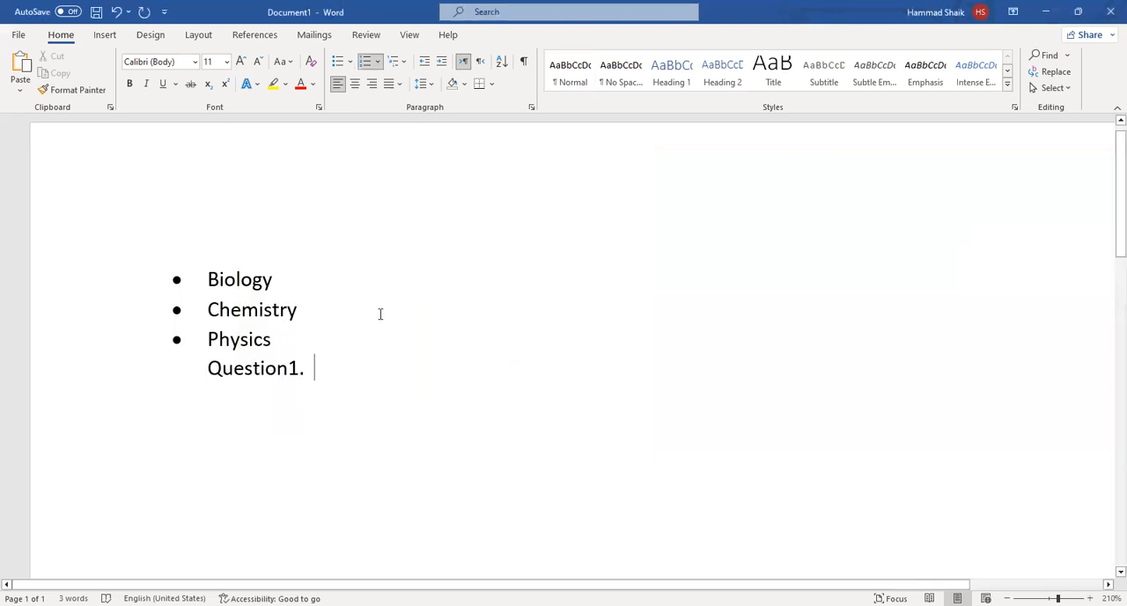
text(jkj)
key(Return)
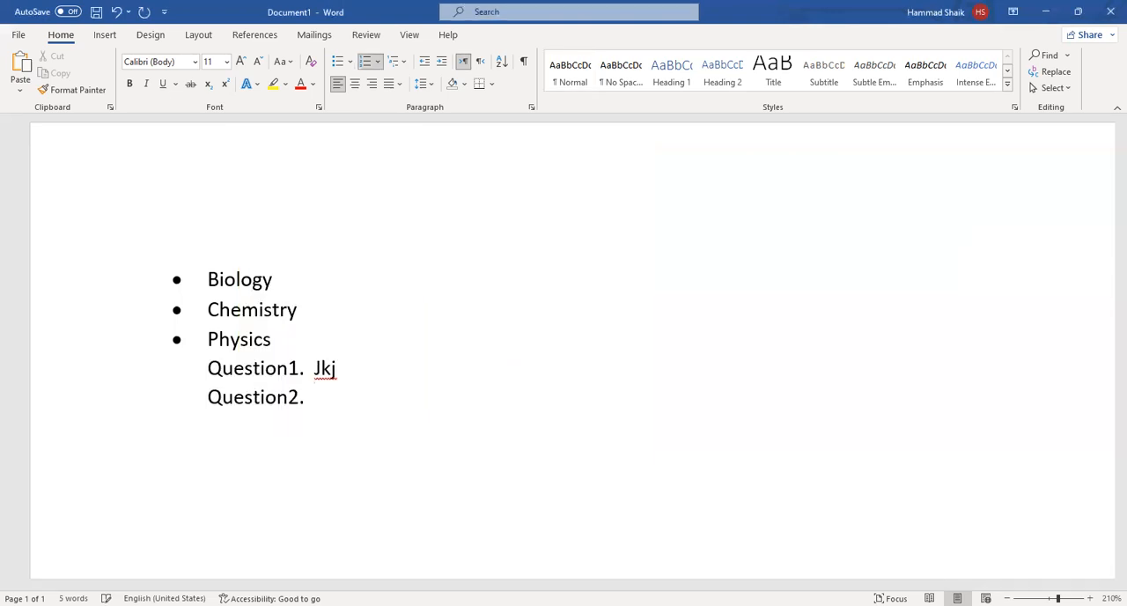
Delete the Question1 and Question2 lines below Physics.
click(196, 376)
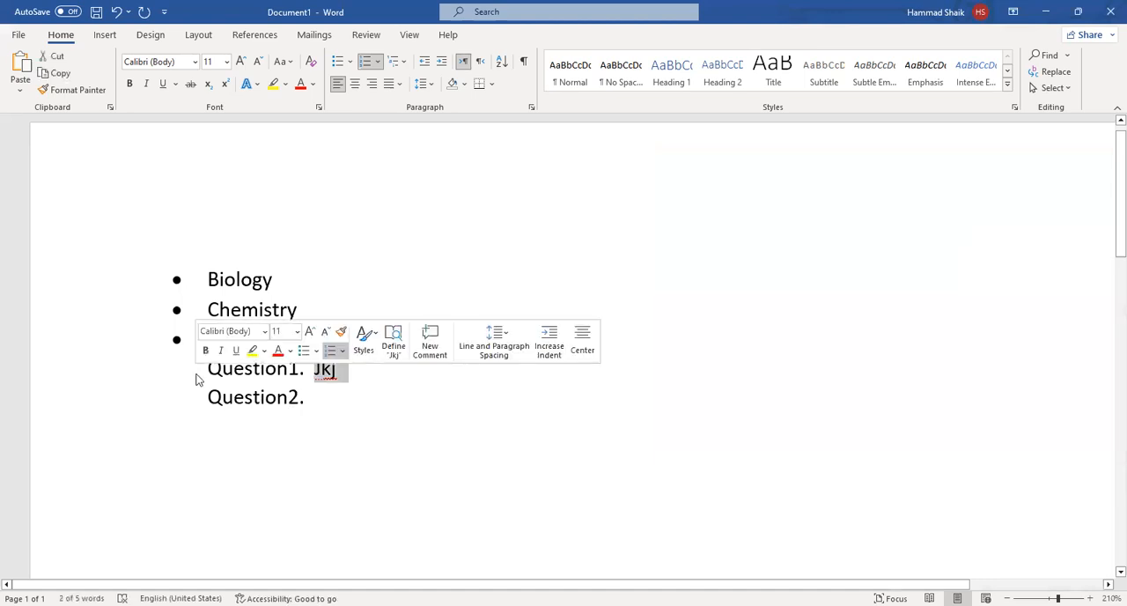
key(BackSpace)
key(BackSpace)
key(BackSpace)
key(BackSpace)
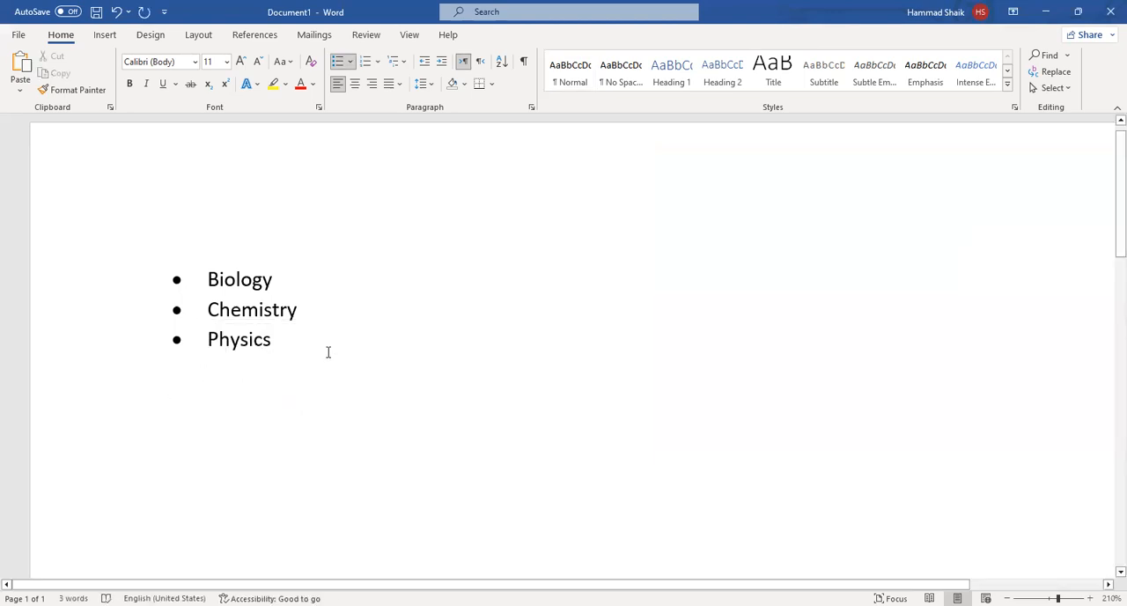
Convert the Biology, Chemistry and Physics bullets into a numbered list with the 1. 2. 3. format.
drag(271, 345, 206, 247)
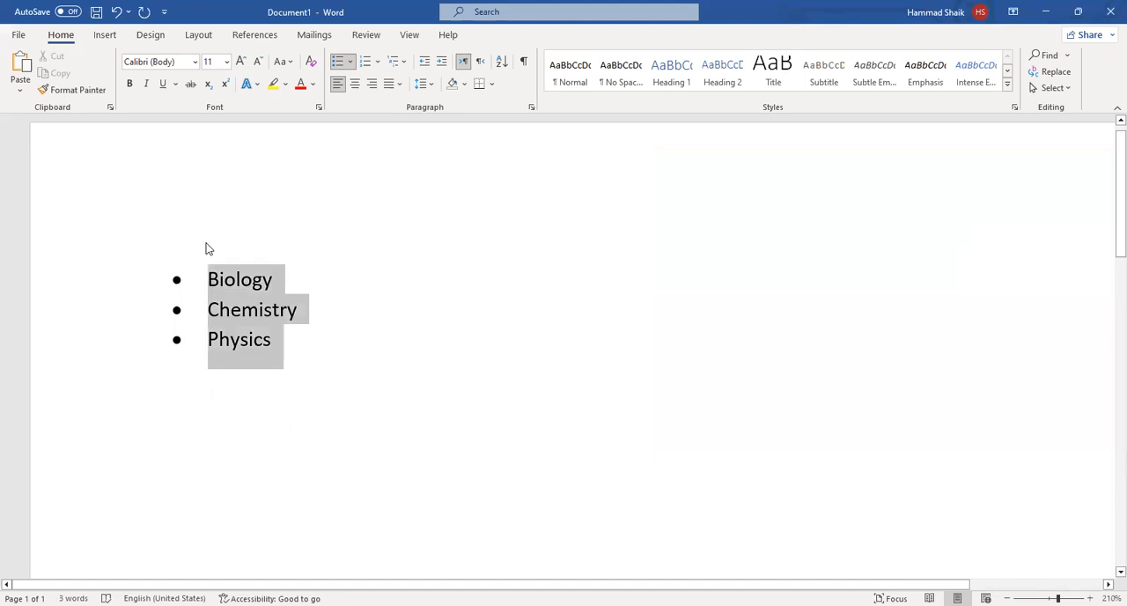
click(377, 62)
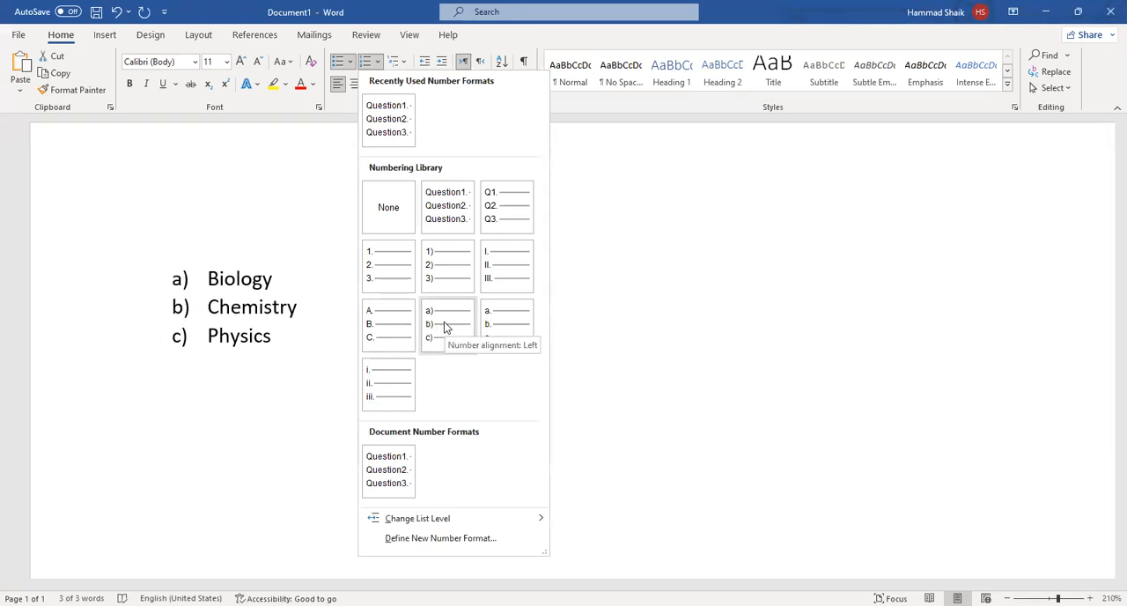
click(386, 275)
End the numbered list after Physics and enter TECHNOPHILE as a plain paragraph below it.
key(Right)
key(Return)
key(Return)
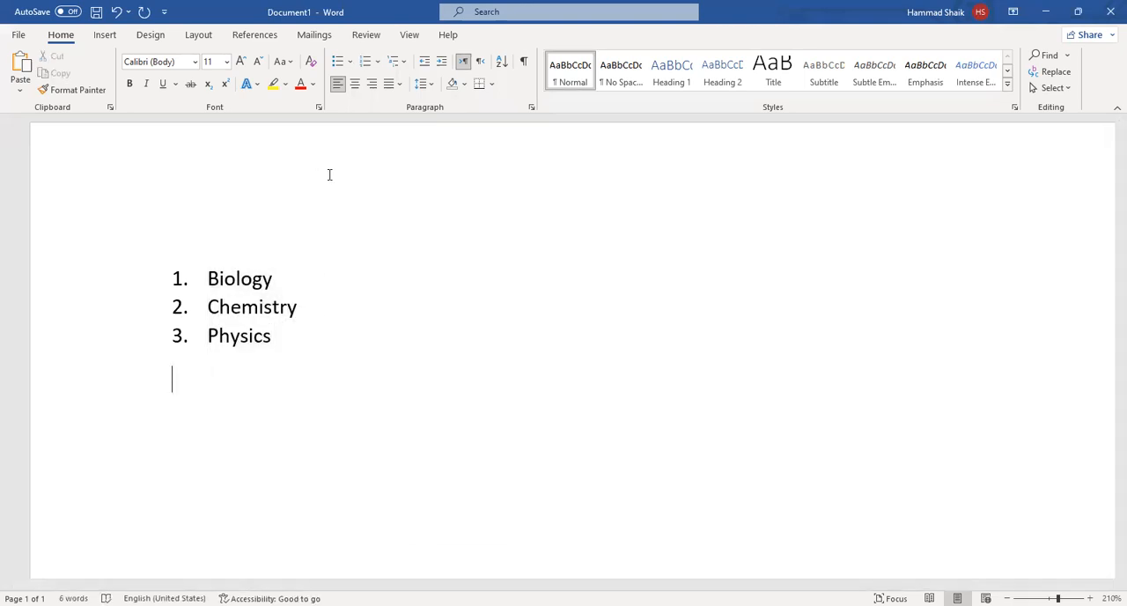
text(TECHNOPHILR)
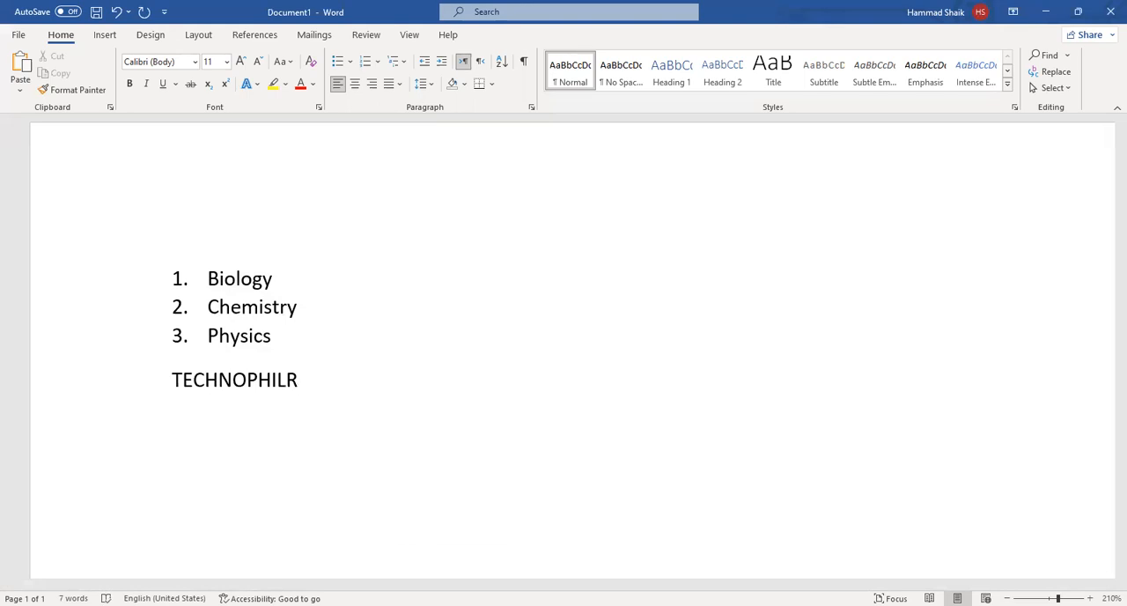
key(BackSpace)
text(E)
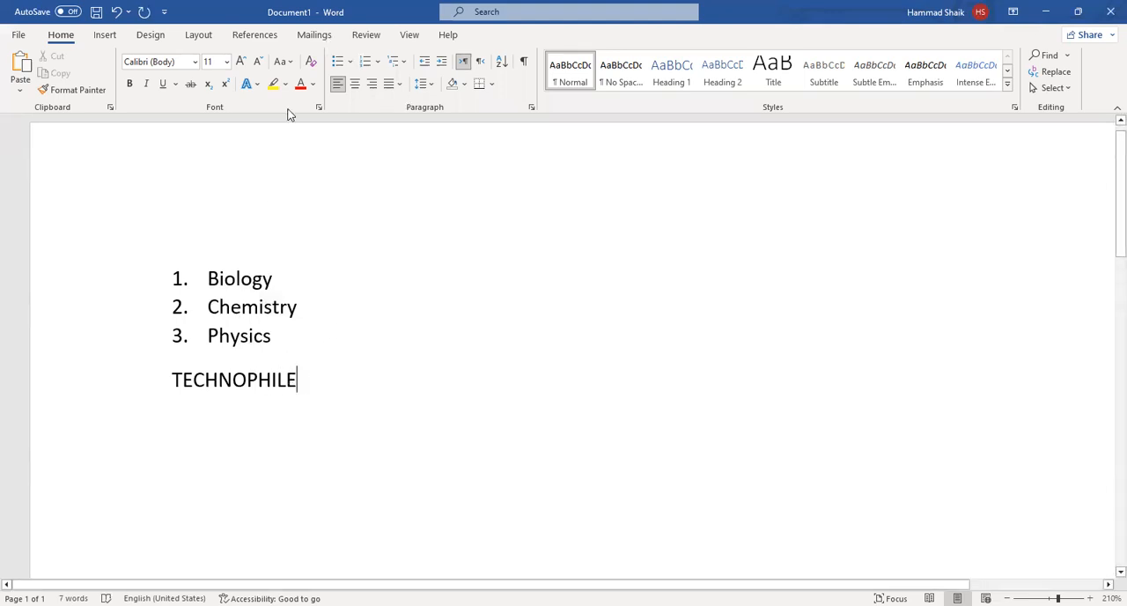
Try centre alignment on the TECHNOPHILE line, followed by right alignment.
click(356, 88)
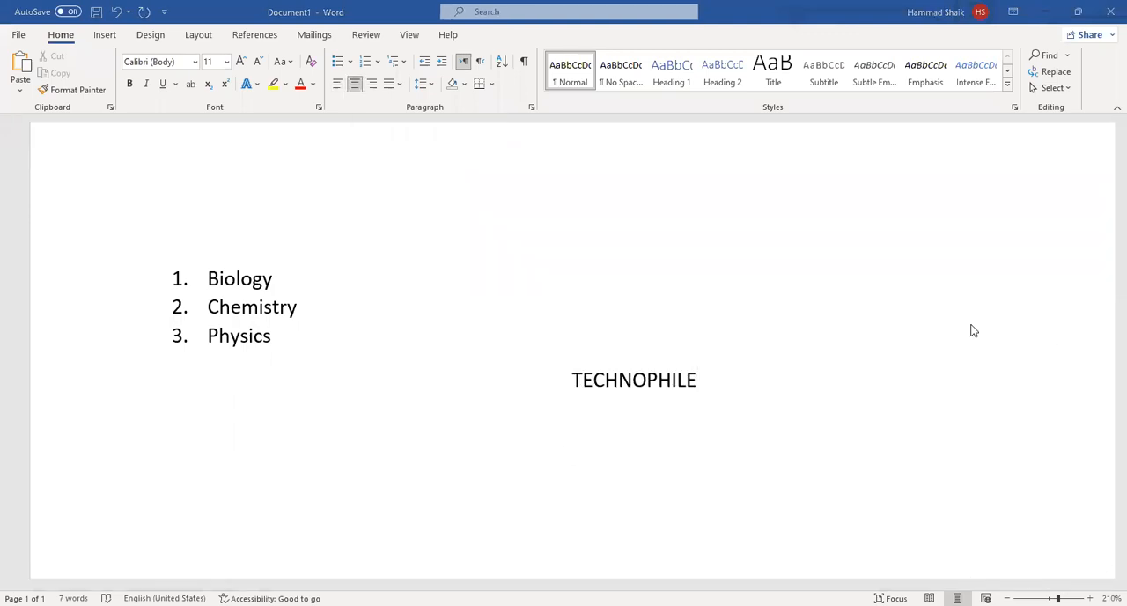
click(374, 83)
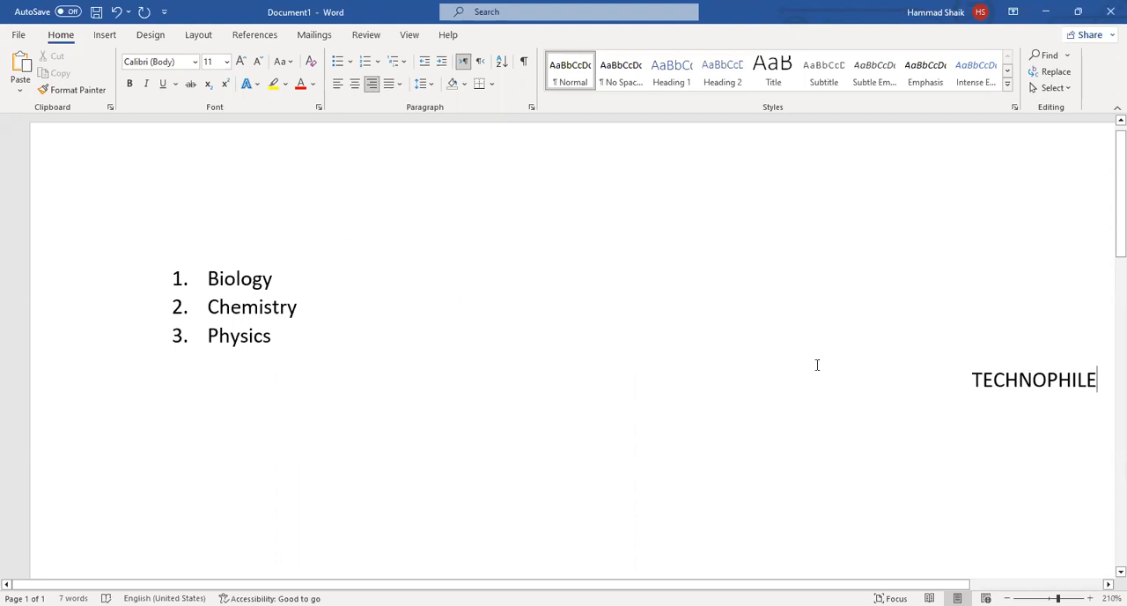
Add the word INSTITUTE in a new right-aligned paragraph below TECHNOPHILE.
key(Return)
text(in)
key(BackSpace)
key(BackSpace)
text(IN)
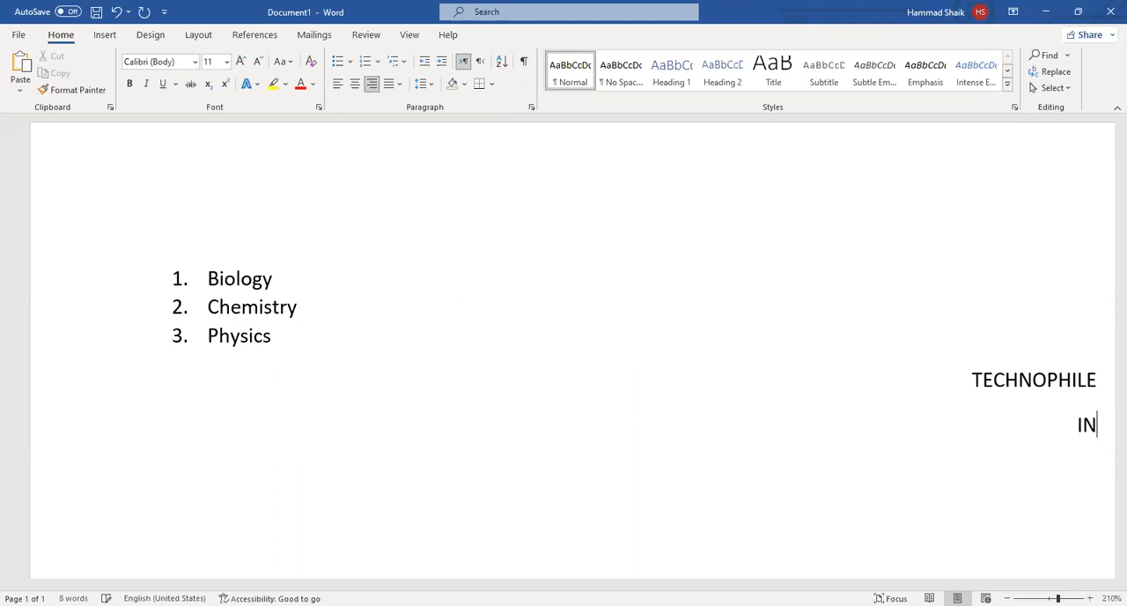
text(STITUTE)
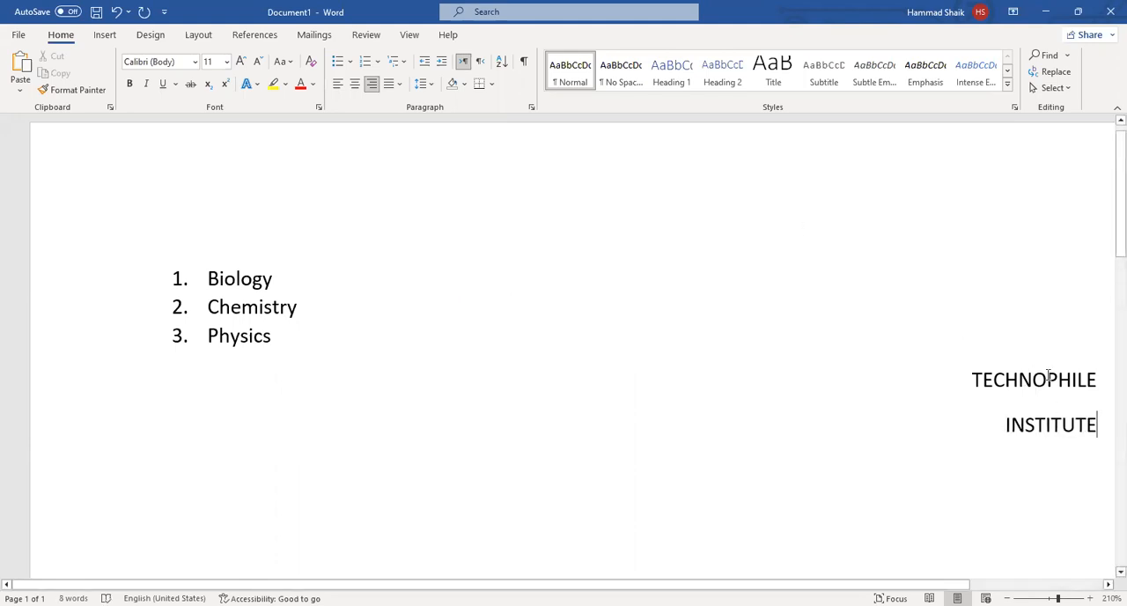
Centre the TECHNOPHILE and INSTITUTE lines together, and return both to left alignment.
drag(1035, 415, 1029, 387)
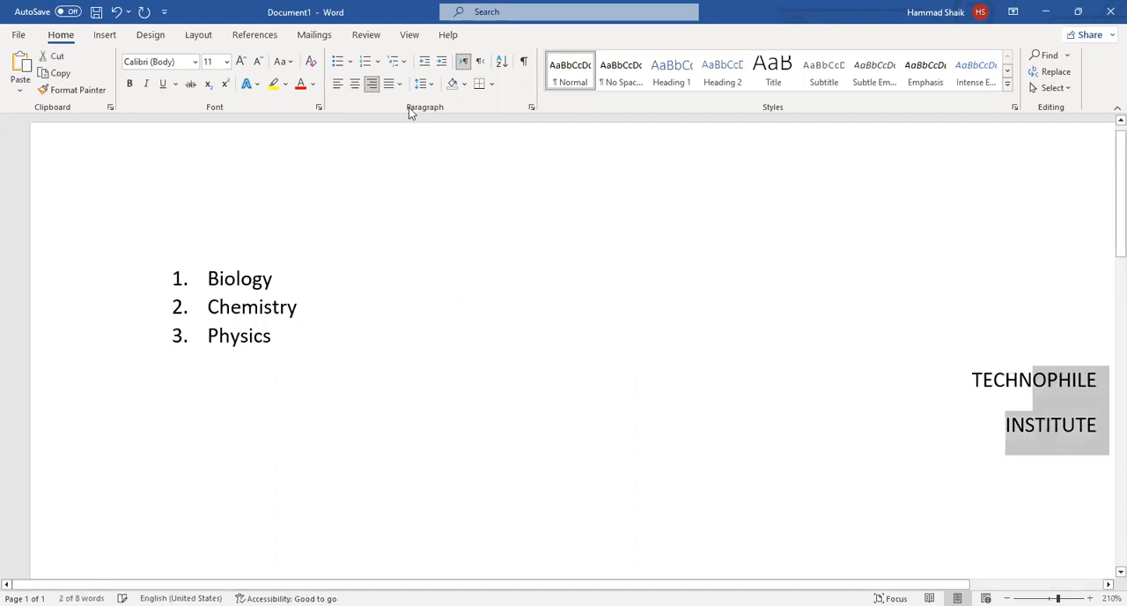
click(357, 87)
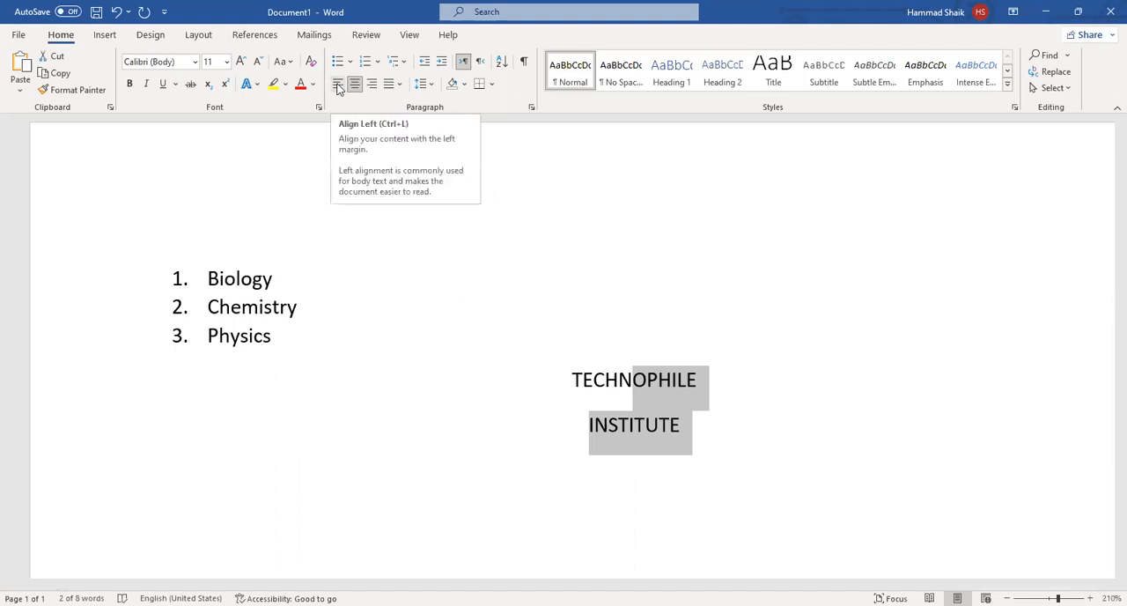
key(ctrl+l)
Delete all content from the document, including the numbered list and the two lines below it.
click(221, 435)
drag(309, 435, 171, 379)
shift+click(106, 285)
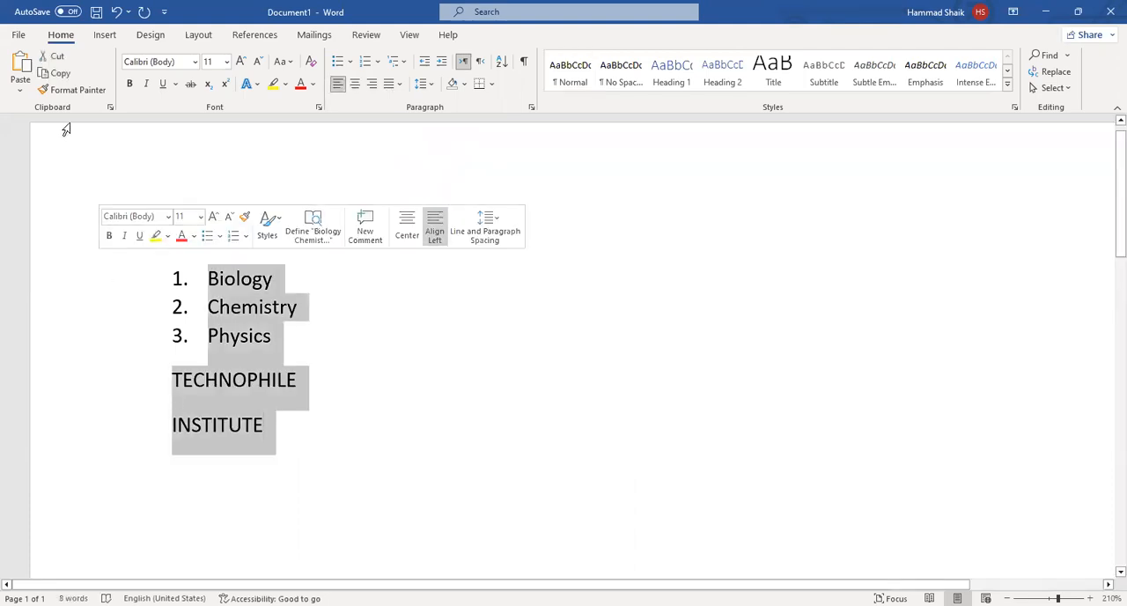
key(Delete)
Generate left-aligned sample paragraphs with the =RAND() function.
text(=RA)
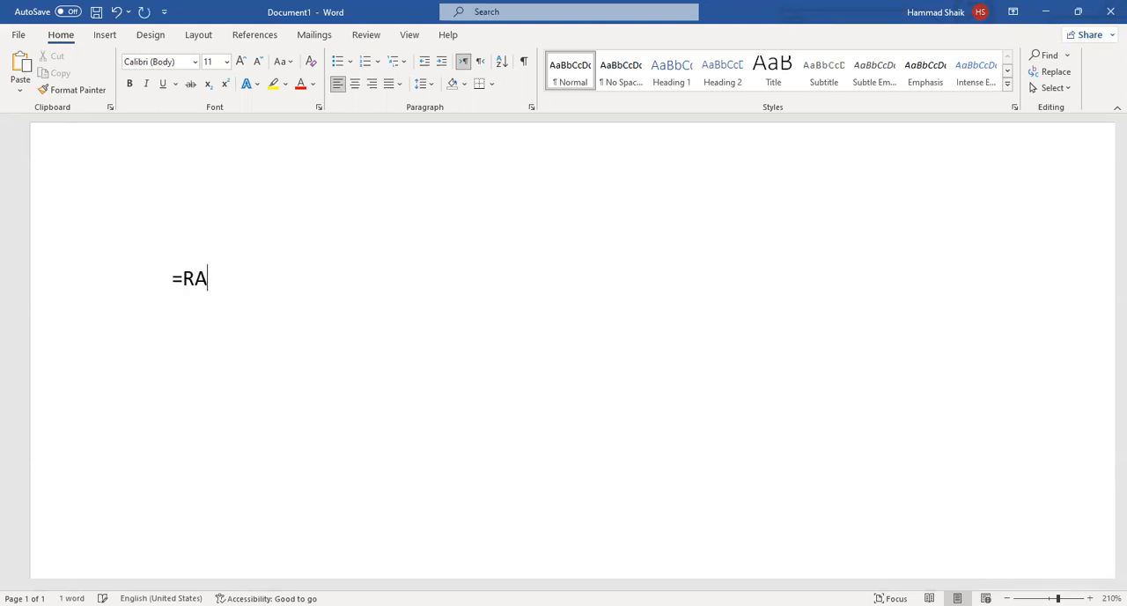
text(ND()
key(ctrl+Shift_R)
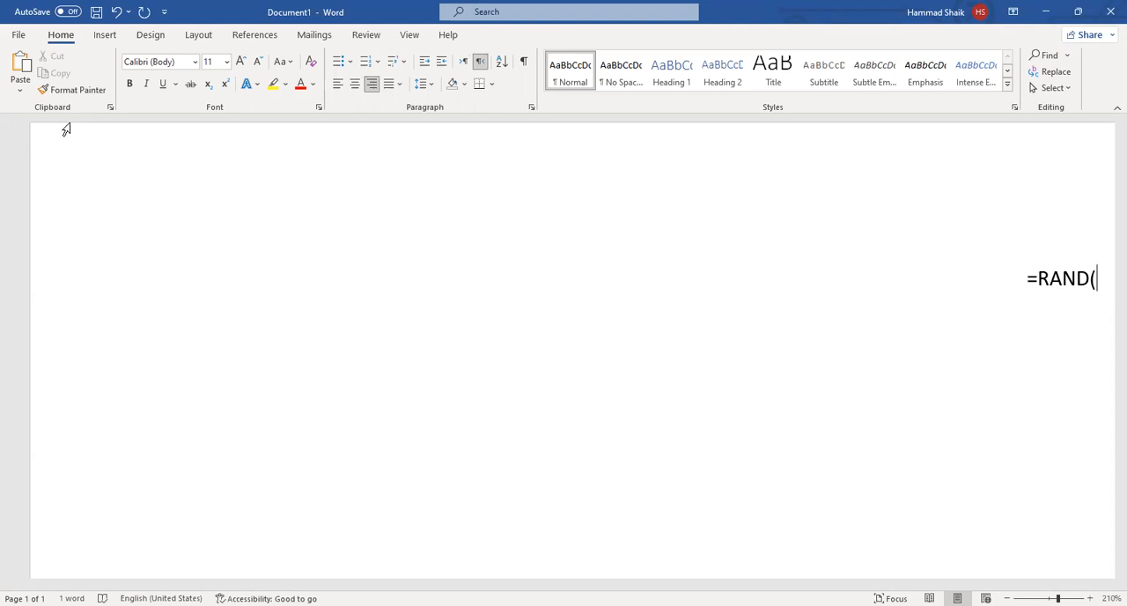
key(ctrl+Shift_L)
text())
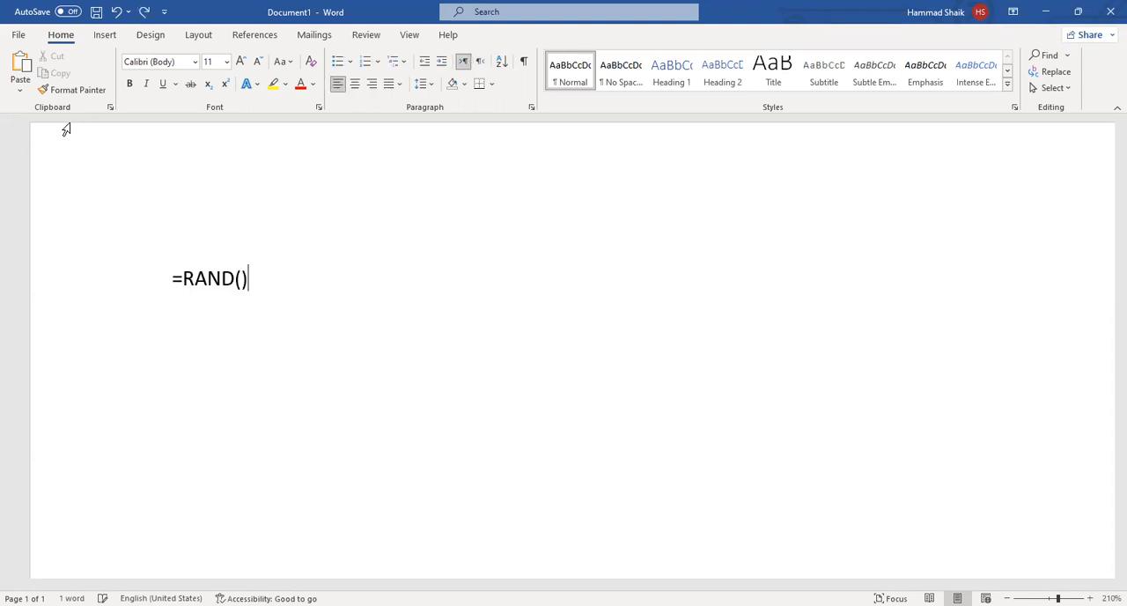
key(Return)
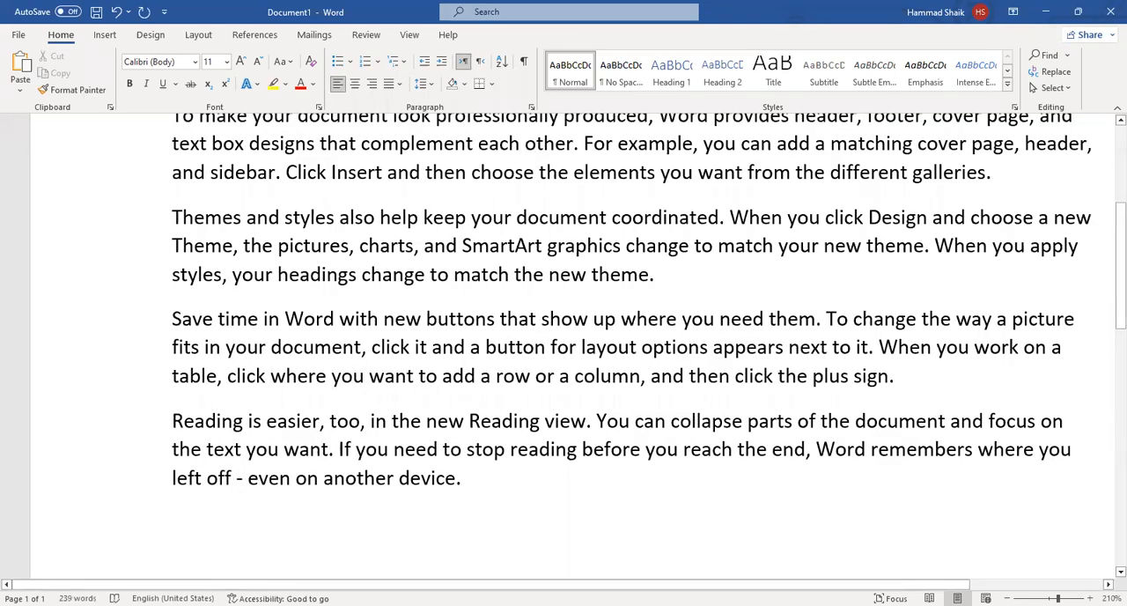
Look through the generated sample paragraphs at 170% zoom, checking how their line ends meet the margin.
click(1008, 599)
click(1008, 599)
click(1008, 599)
click(1007, 599)
scroll(569, 428, up, 3)
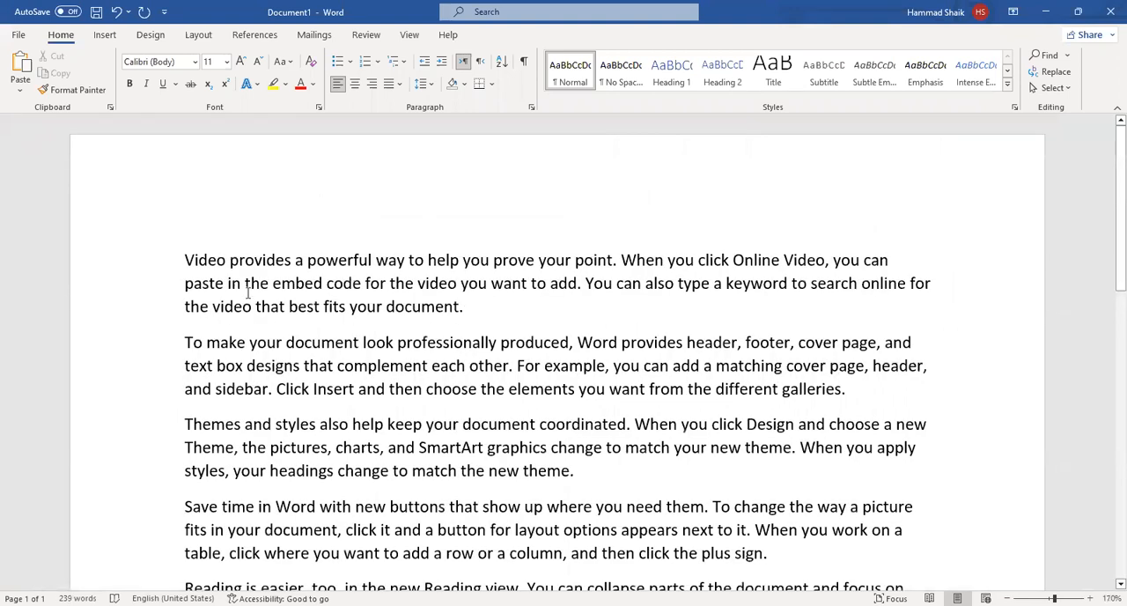
scroll(639, 320, down, 3)
scroll(490, 317, up, 3)
scroll(180, 239, down, 3)
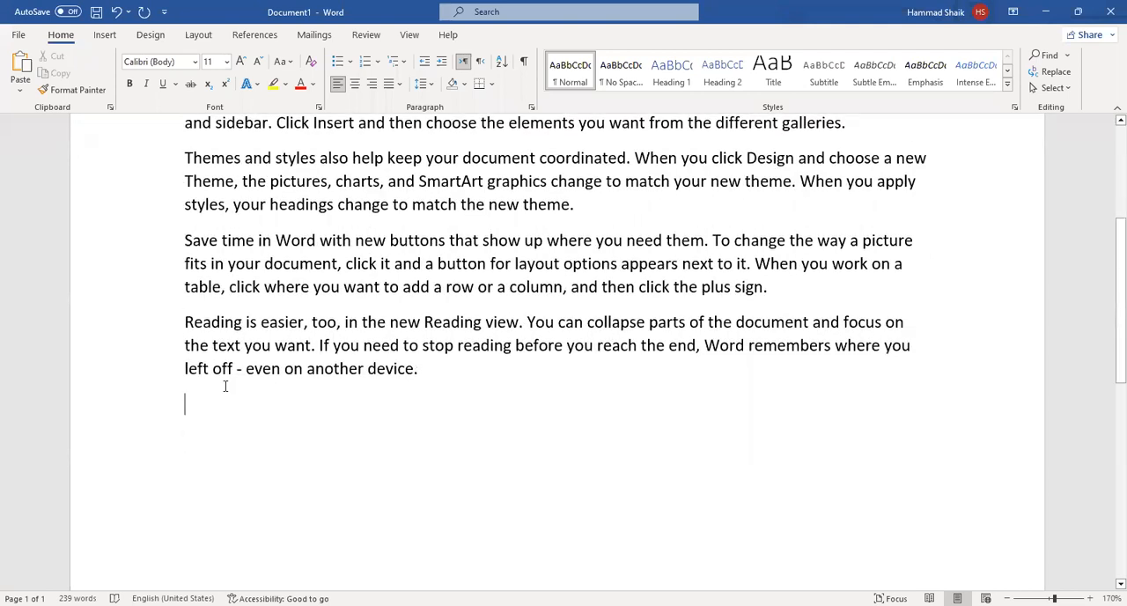
scroll(224, 384, up, 3)
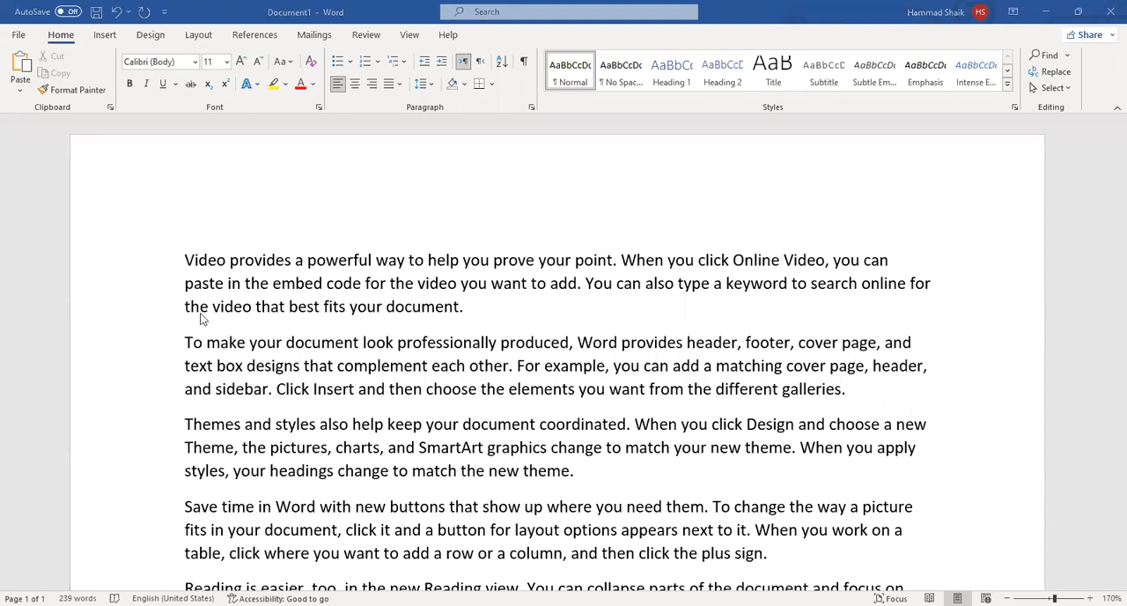
scroll(178, 438, down, 5)
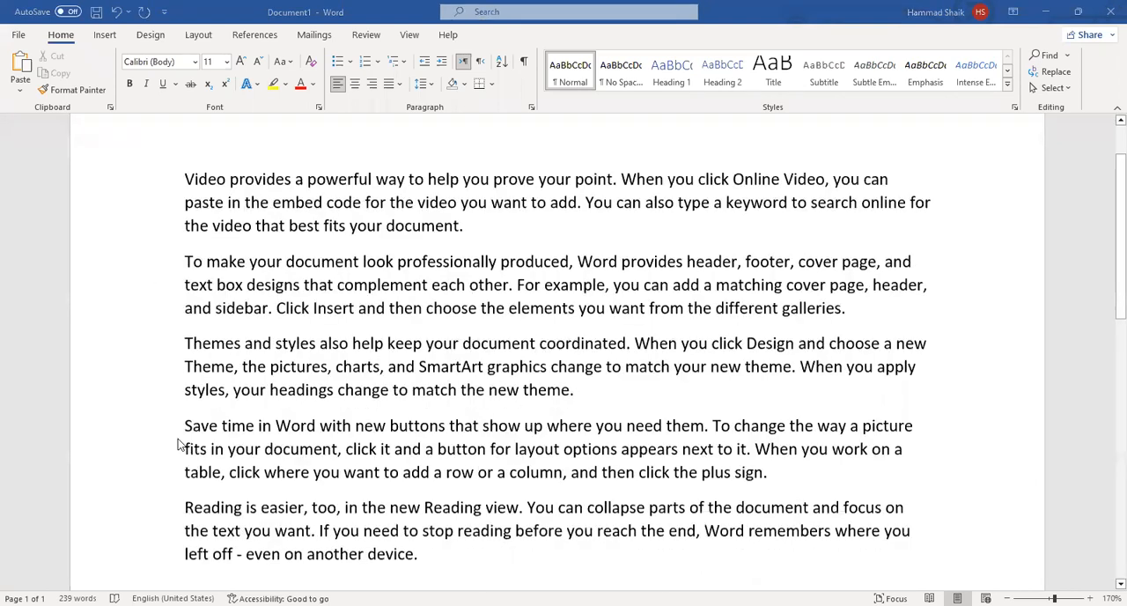
scroll(863, 294, up, 5)
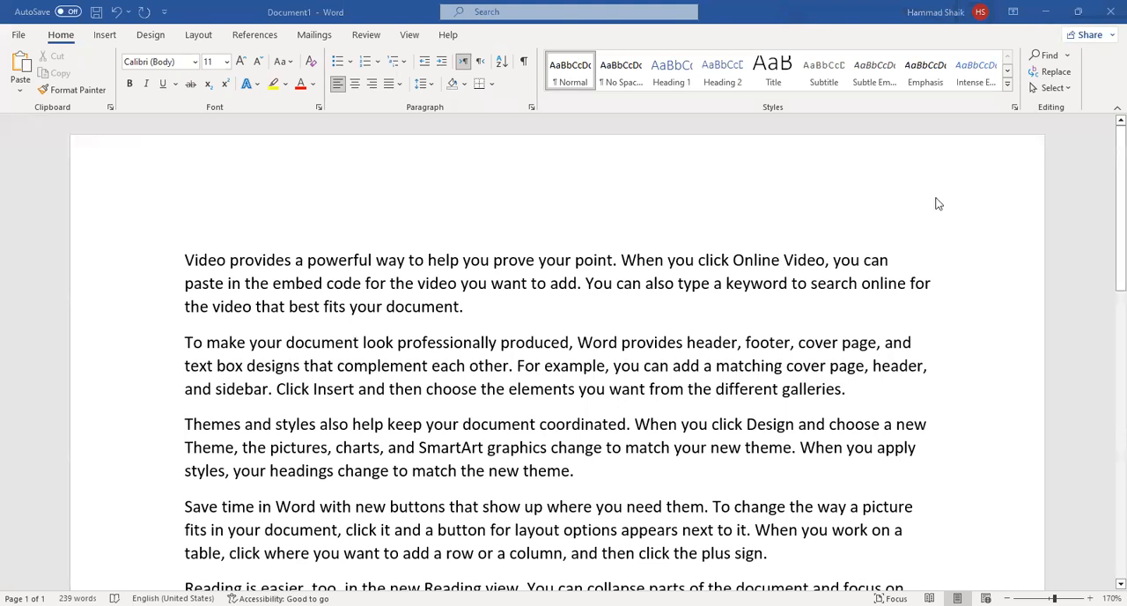
scroll(526, 450, down, 5)
scroll(478, 395, up, 5)
click(323, 325)
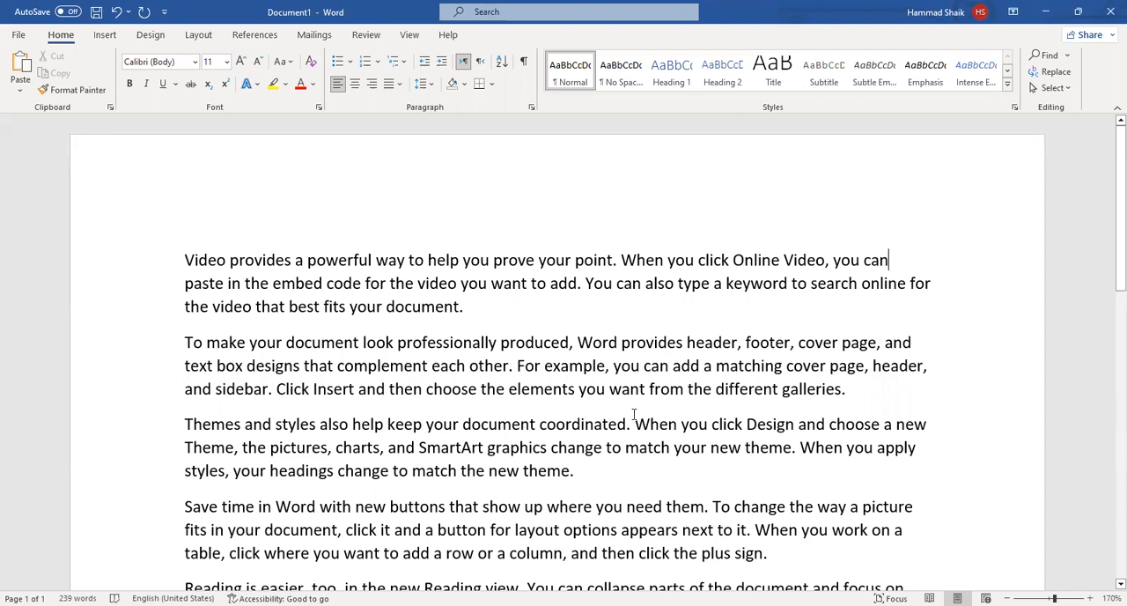
Try justified alignment on the whole document, examine the line edges, and return the text to left alignment.
key(ctrl+a)
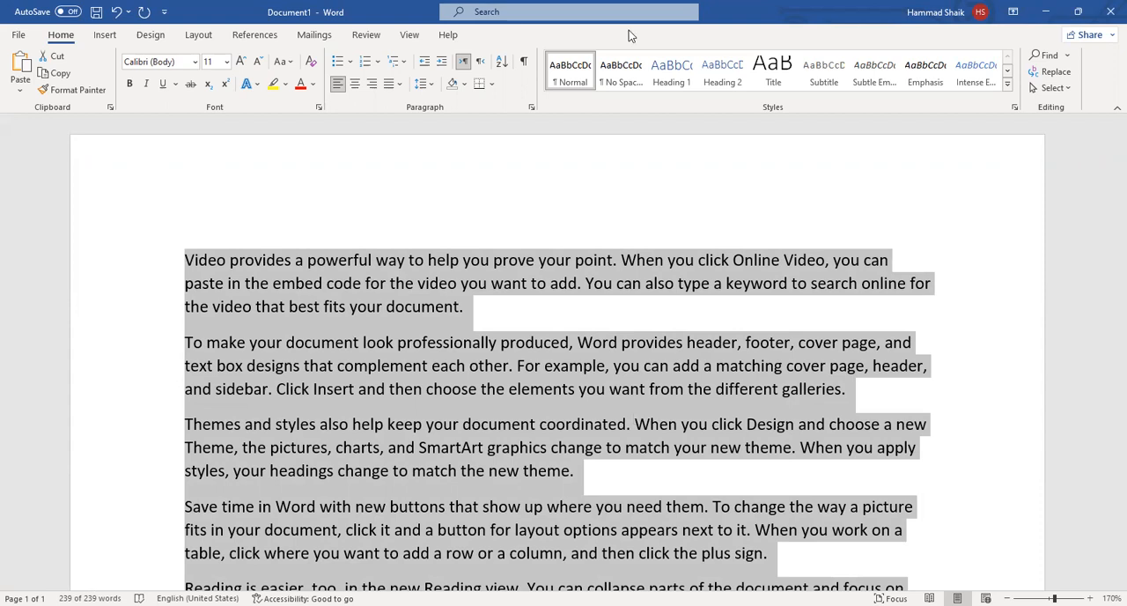
click(402, 85)
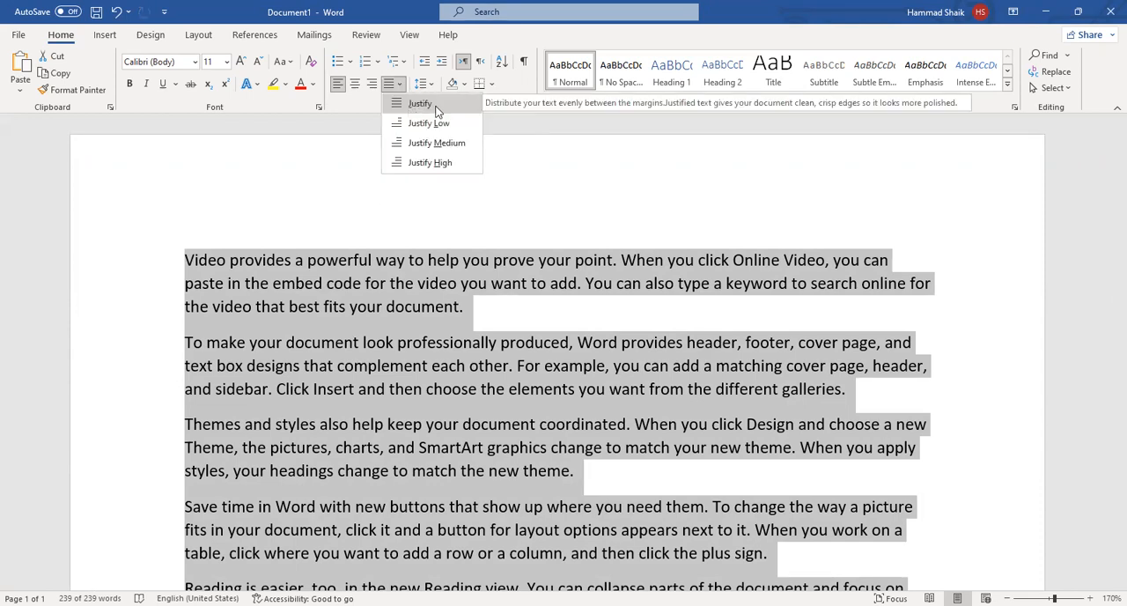
click(435, 106)
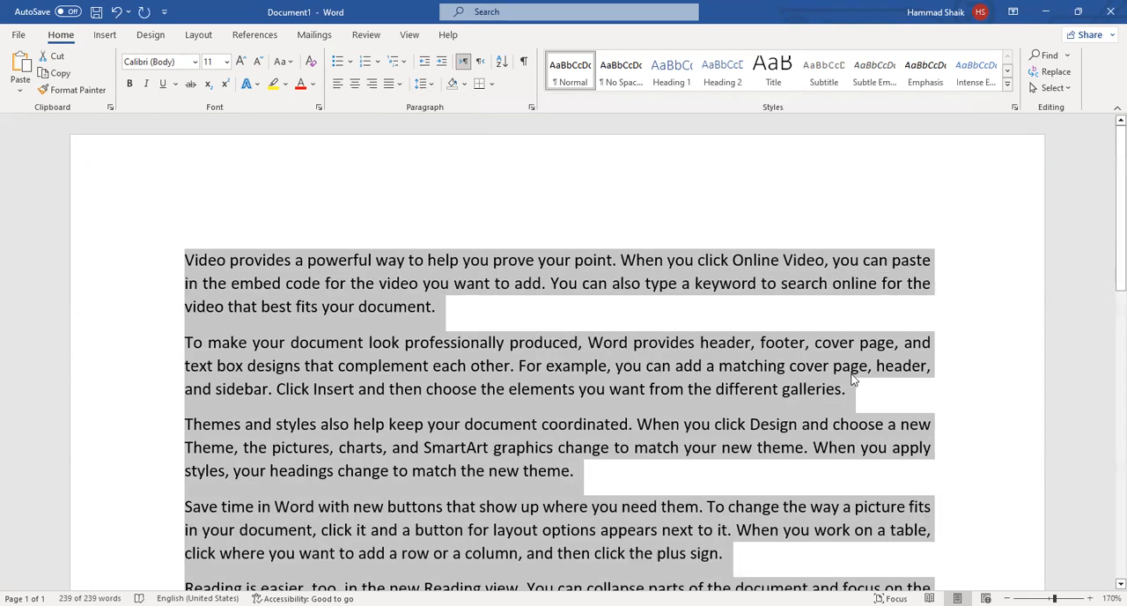
scroll(863, 375, down, 1)
scroll(863, 375, down, 3)
scroll(910, 413, up, 4)
scroll(416, 377, down, 4)
scroll(416, 377, up, 4)
scroll(913, 469, down, 3)
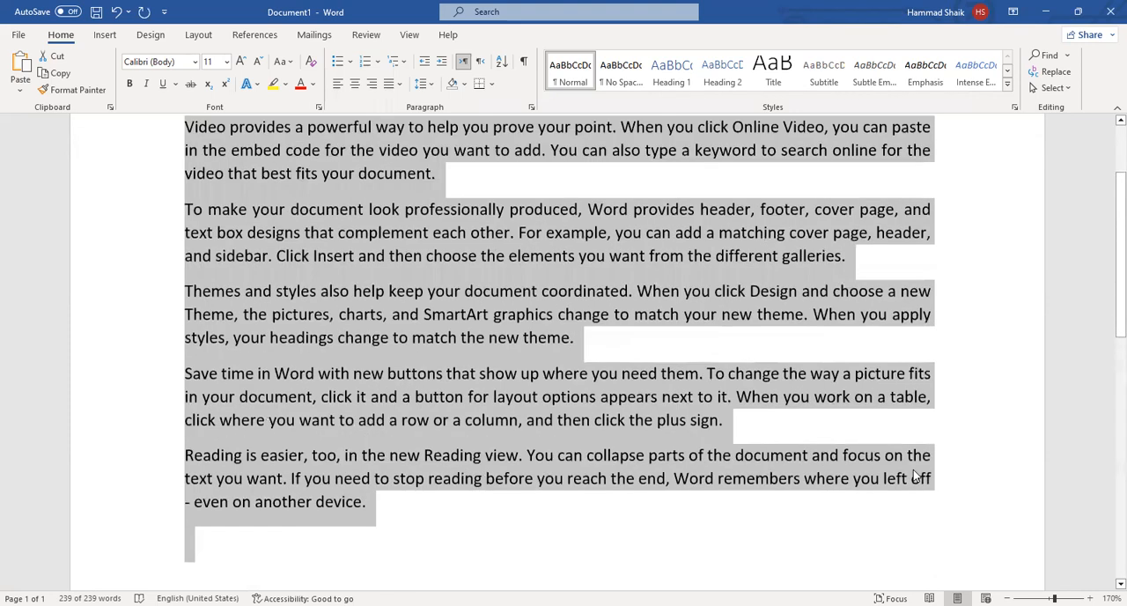
scroll(916, 403, up, 3)
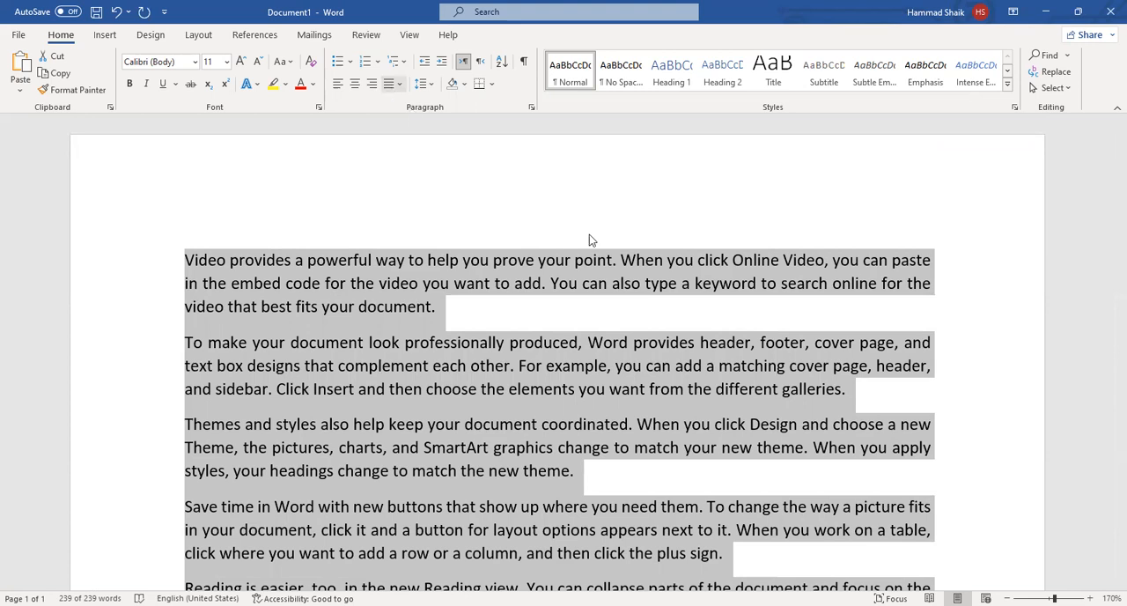
key(ctrl+l)
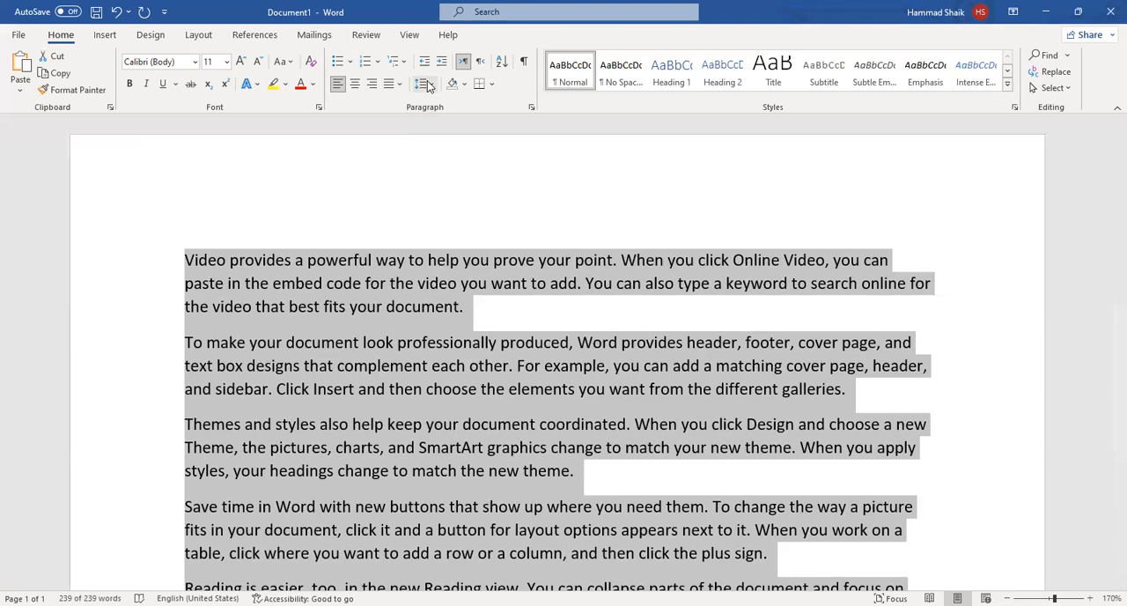
click(422, 306)
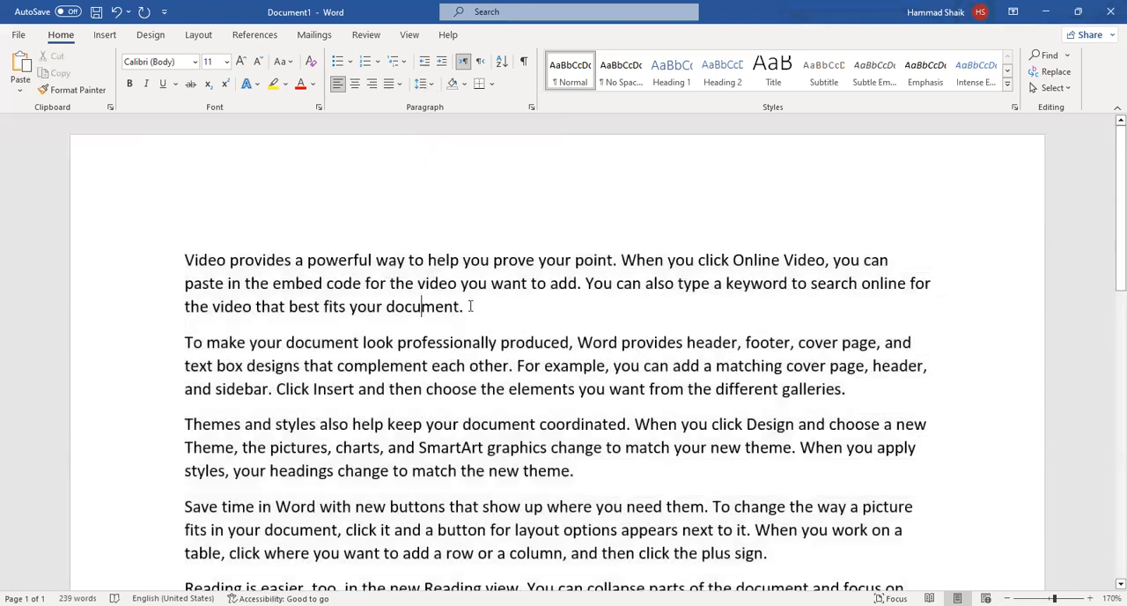
Try 2.0 line spacing on the first paragraph, and clear its formatting again.
drag(505, 317, 184, 256)
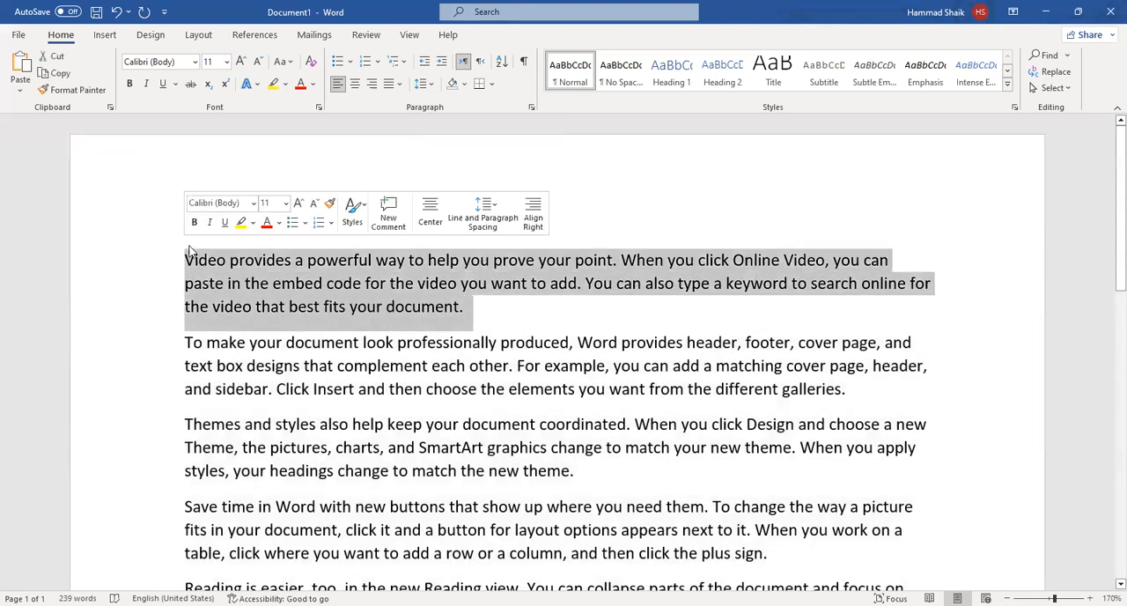
click(422, 83)
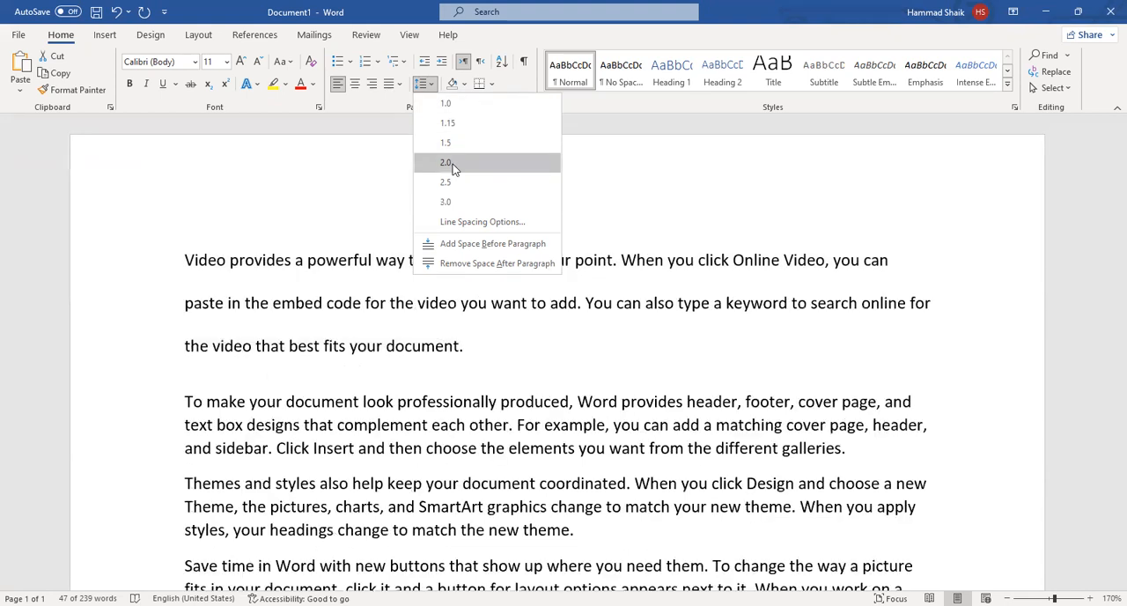
click(452, 164)
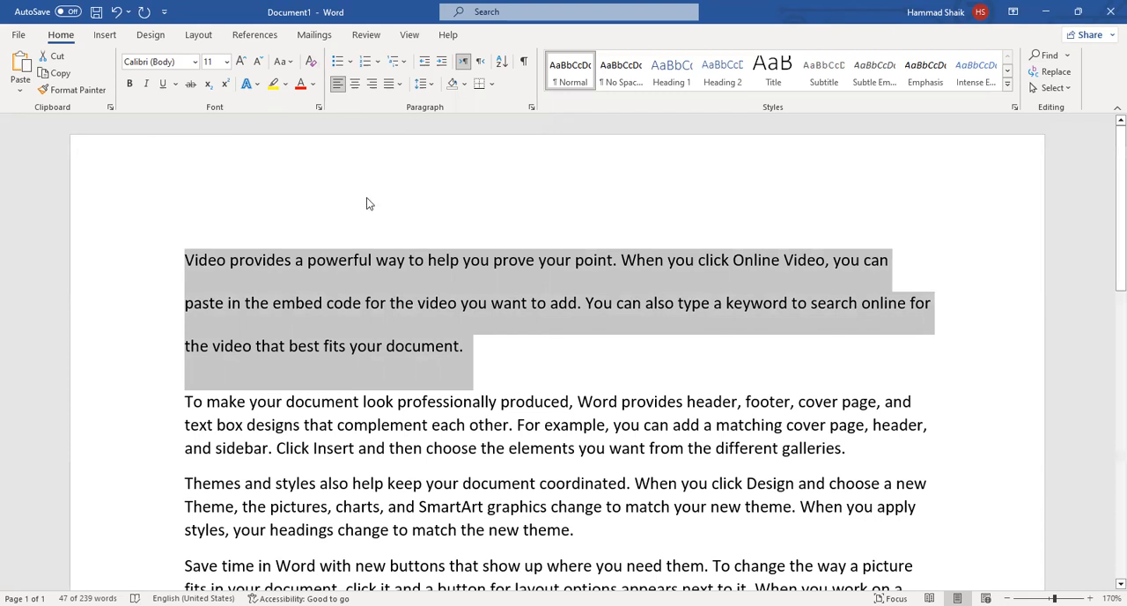
click(312, 67)
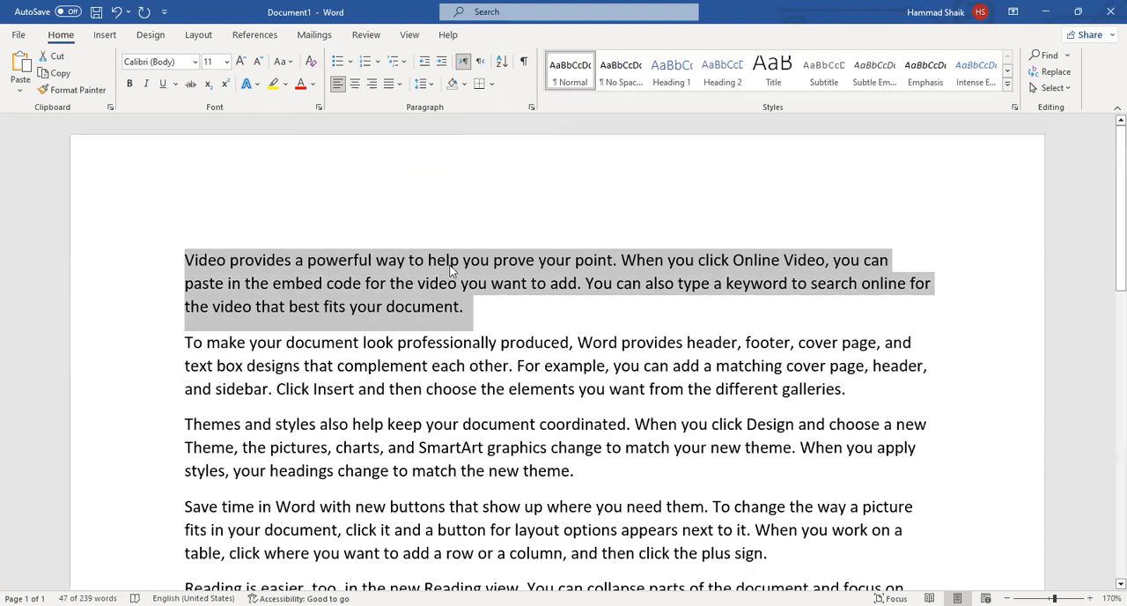
Review the line and paragraph spacing choices for the first two paragraphs.
click(467, 236)
drag(872, 407, 145, 242)
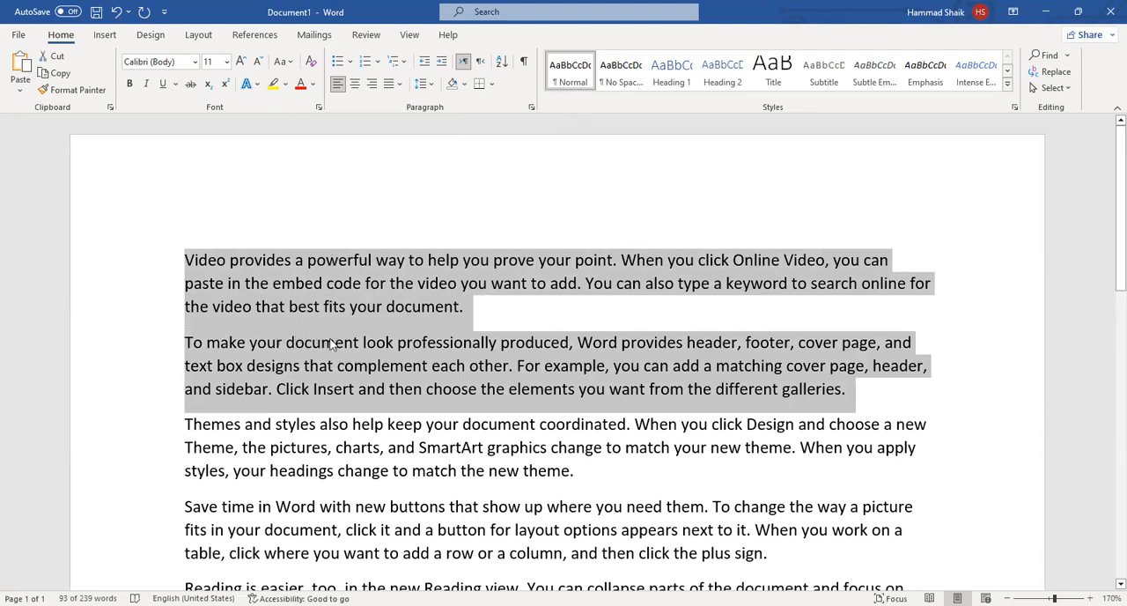
click(431, 84)
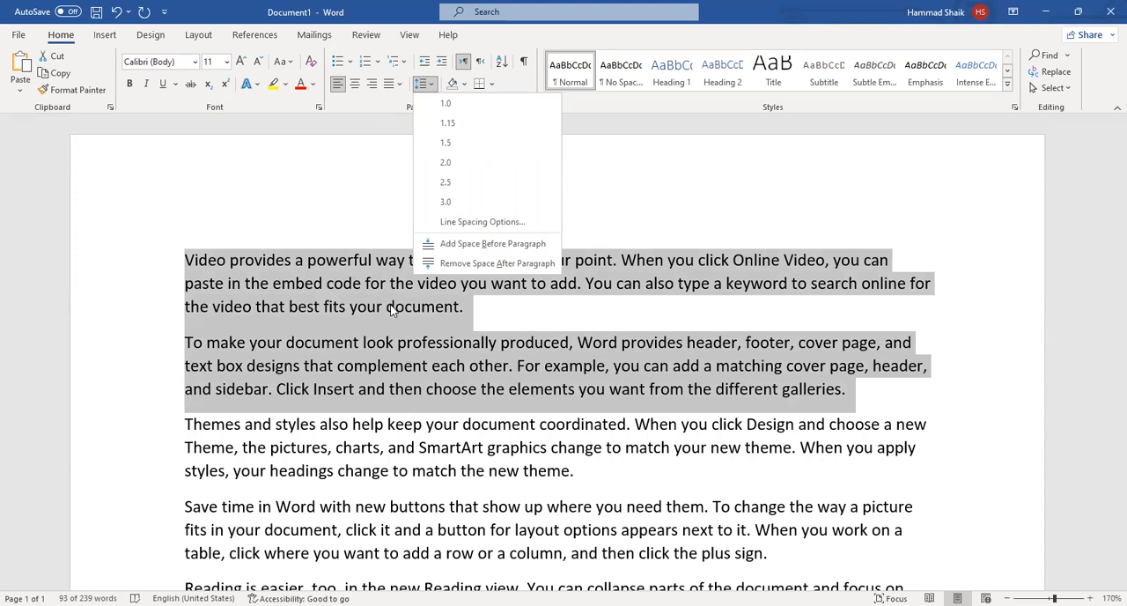
click(535, 310)
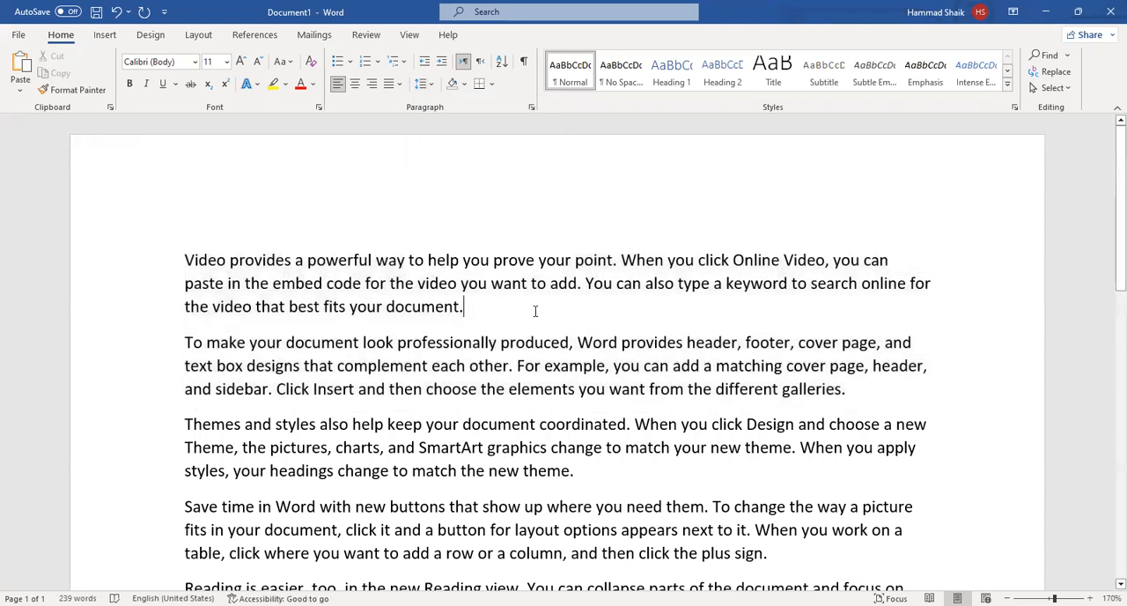
Remove the space after the first paragraph.
drag(535, 310, 86, 253)
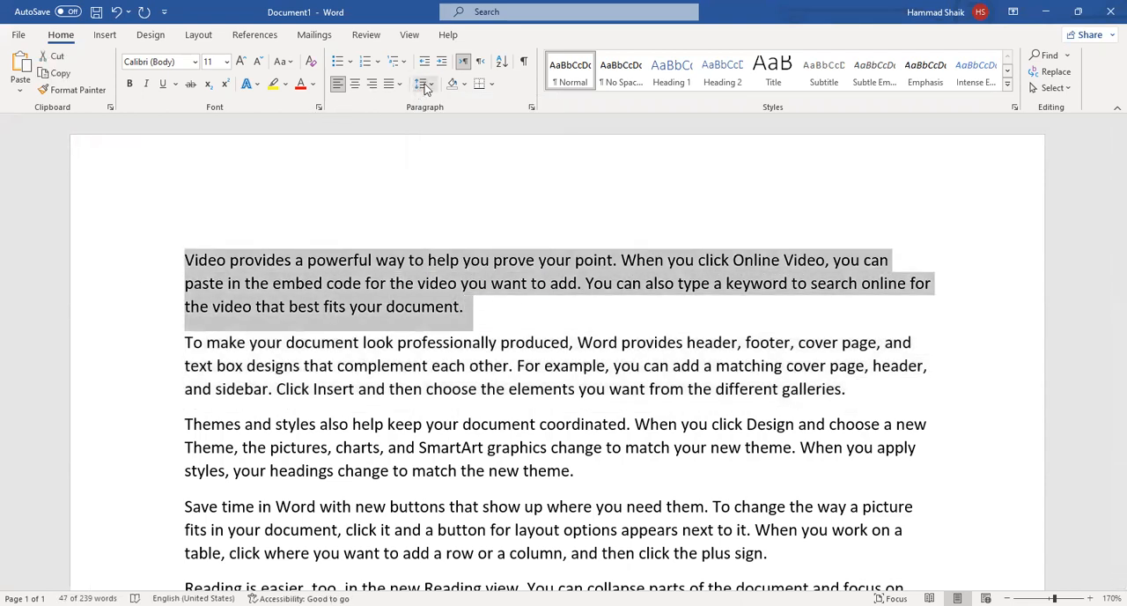
click(425, 86)
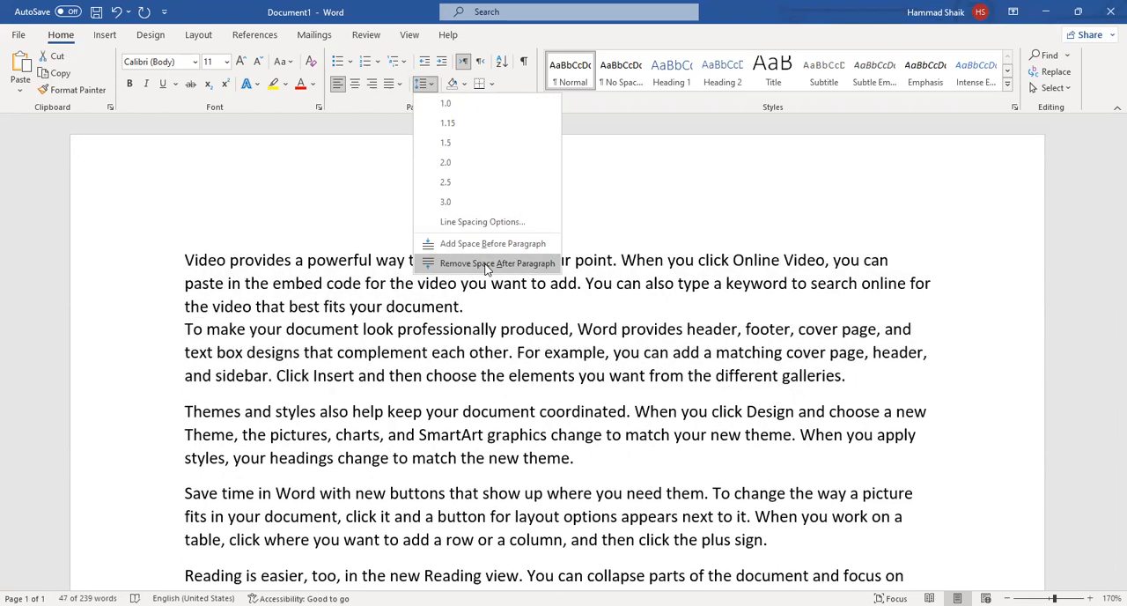
click(487, 264)
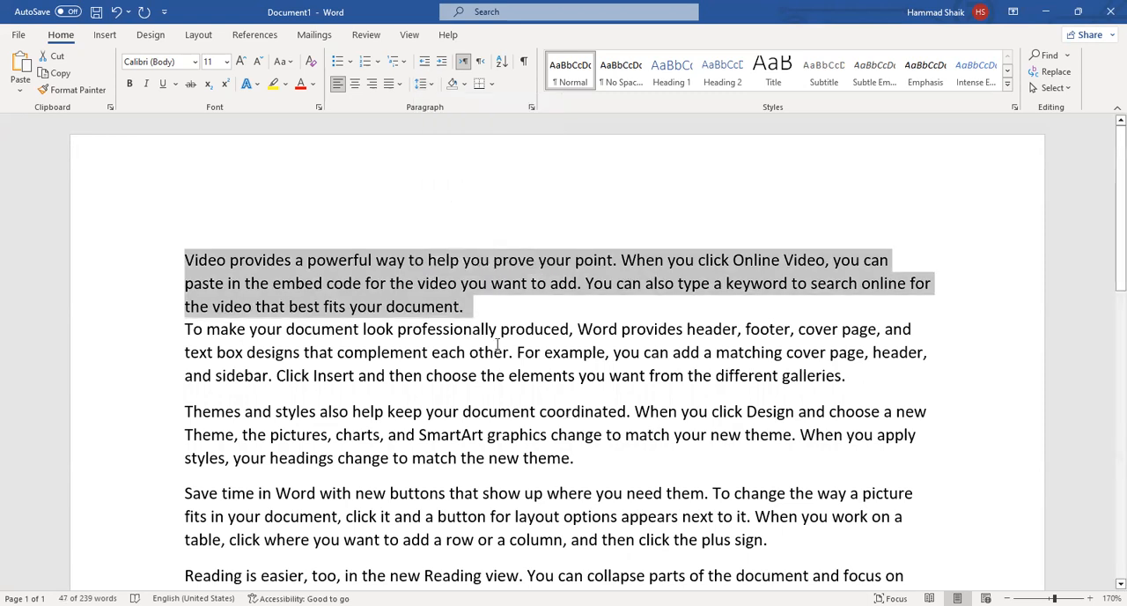
click(455, 354)
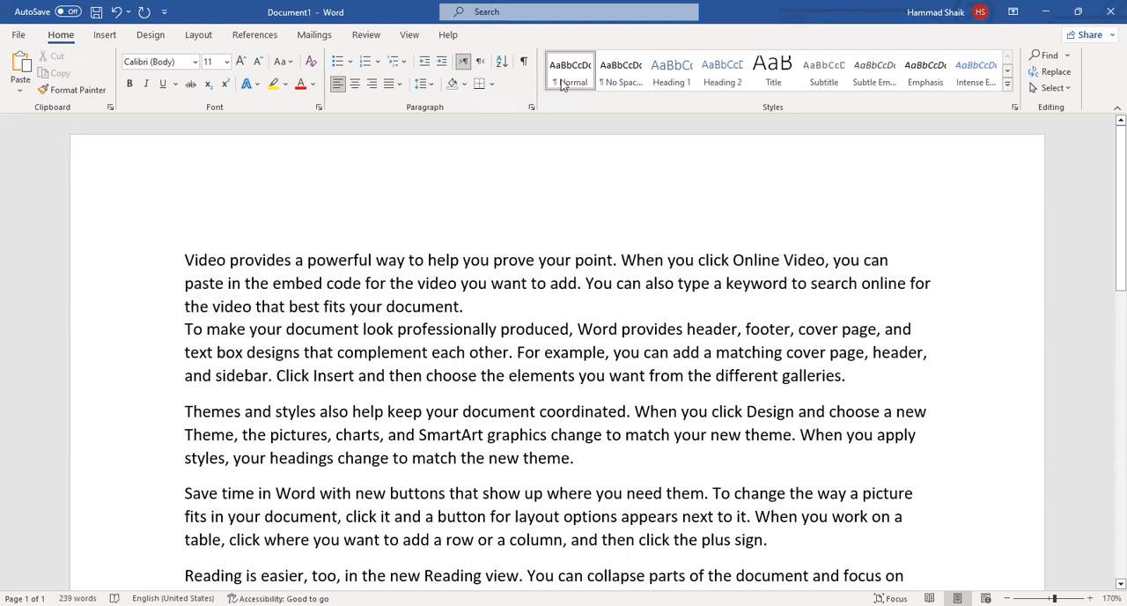
click(558, 310)
Try light blue shading on the first paragraph, and set the shading back to no color.
drag(184, 258, 501, 297)
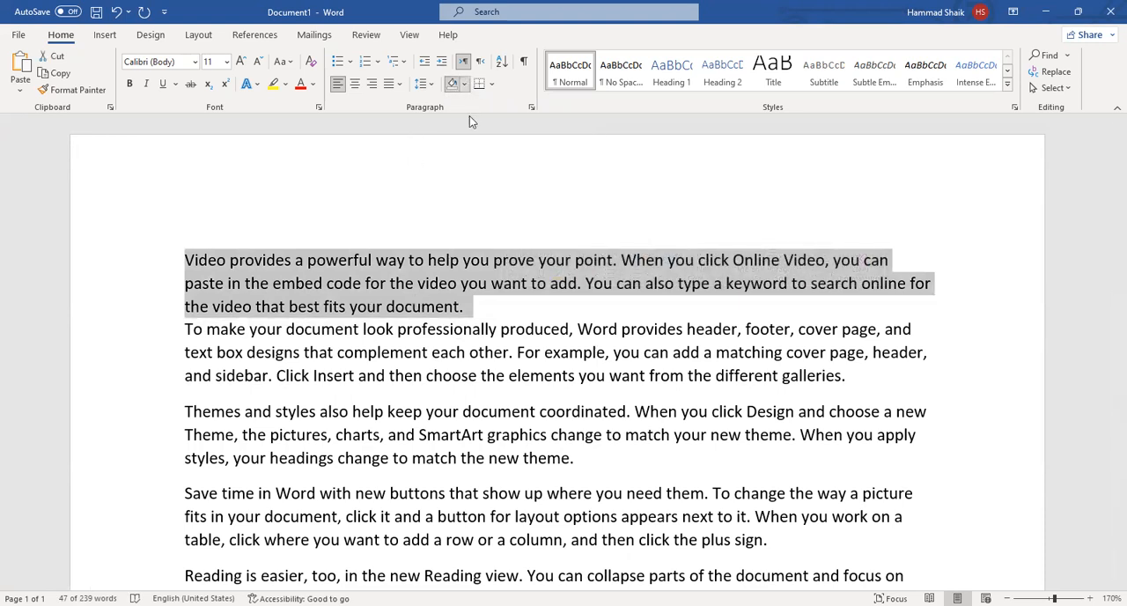
click(464, 82)
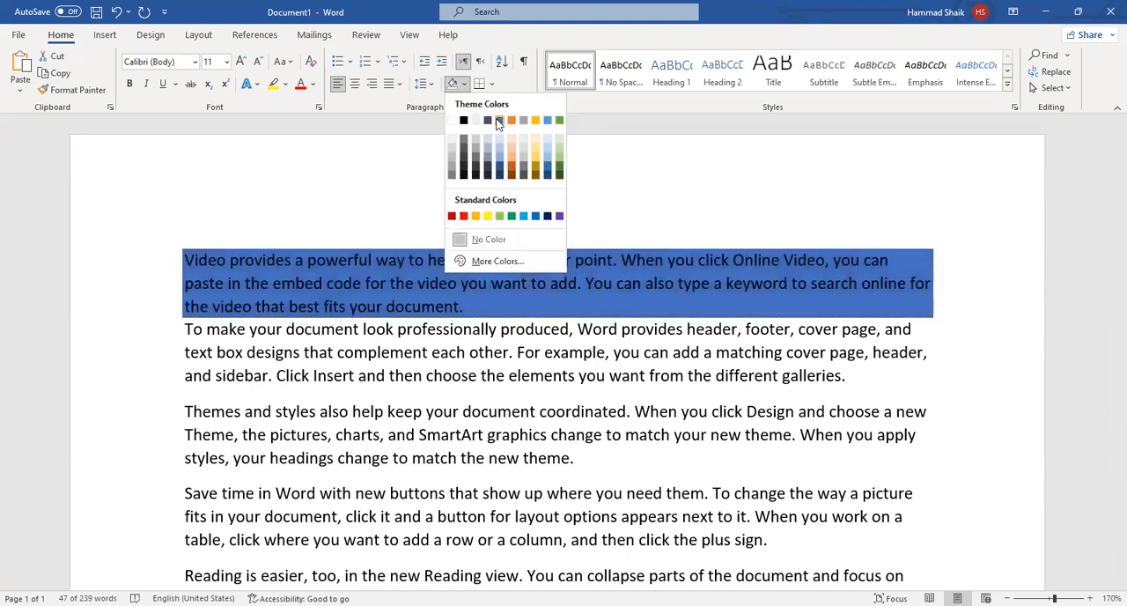
click(518, 216)
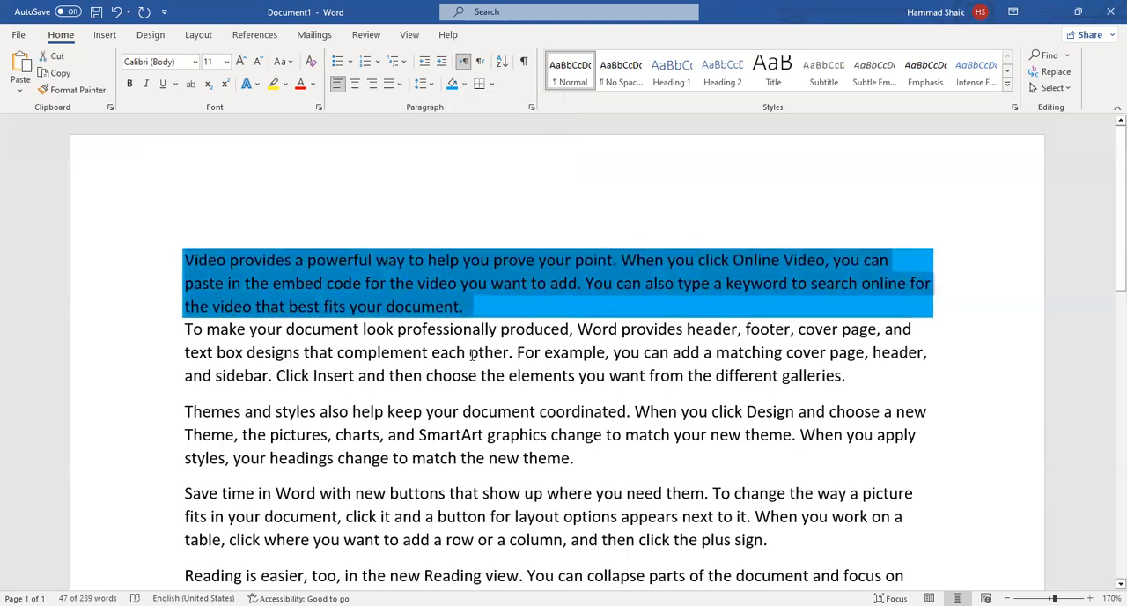
click(464, 83)
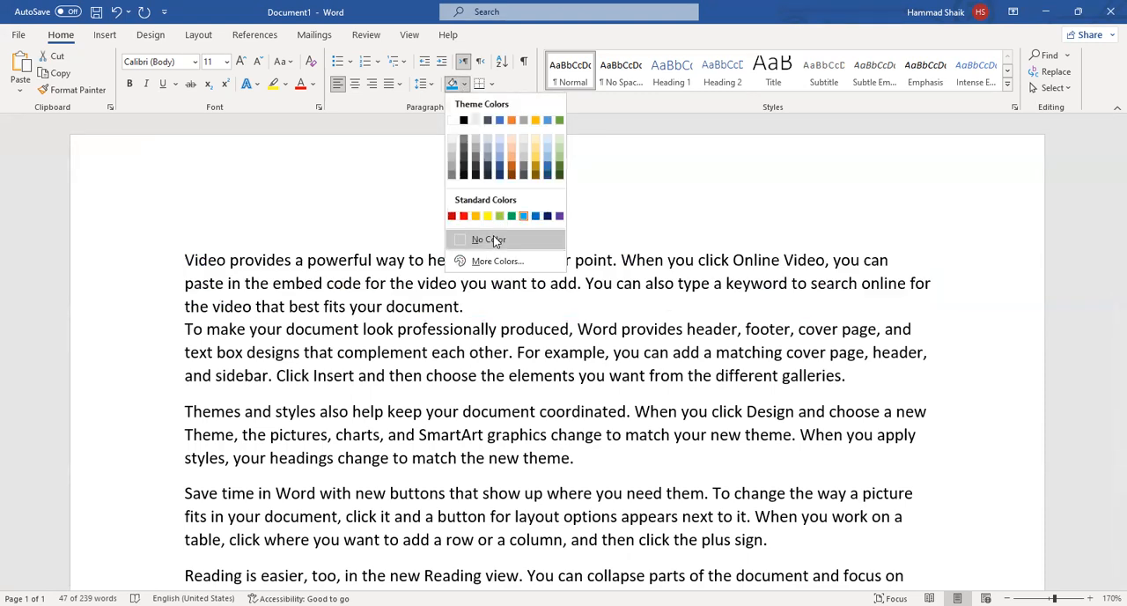
click(489, 239)
drag(502, 306, 166, 239)
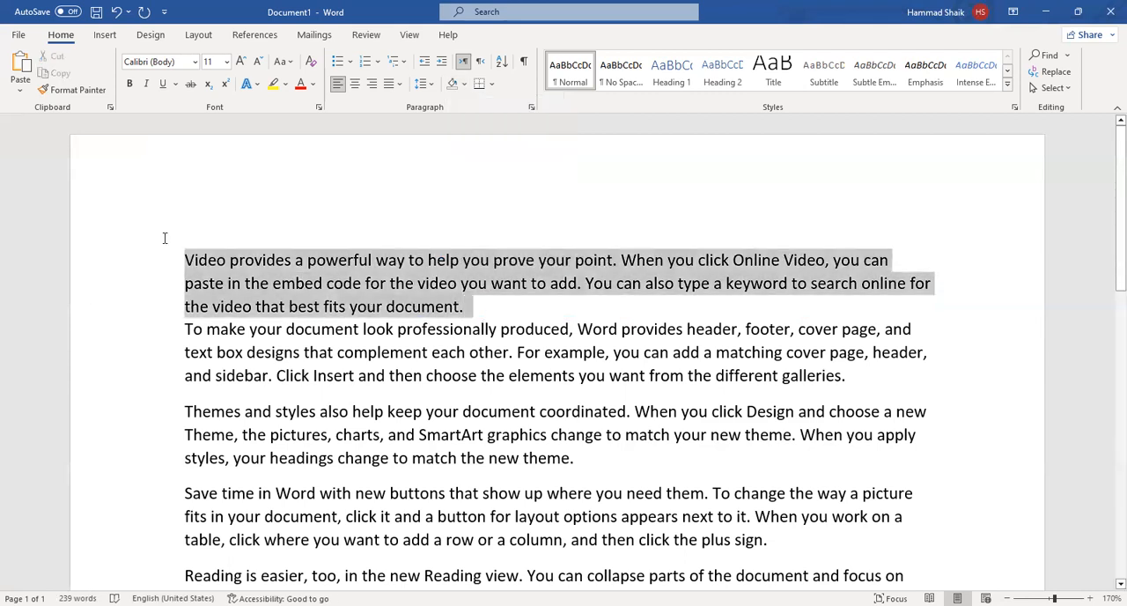
click(466, 84)
click(448, 375)
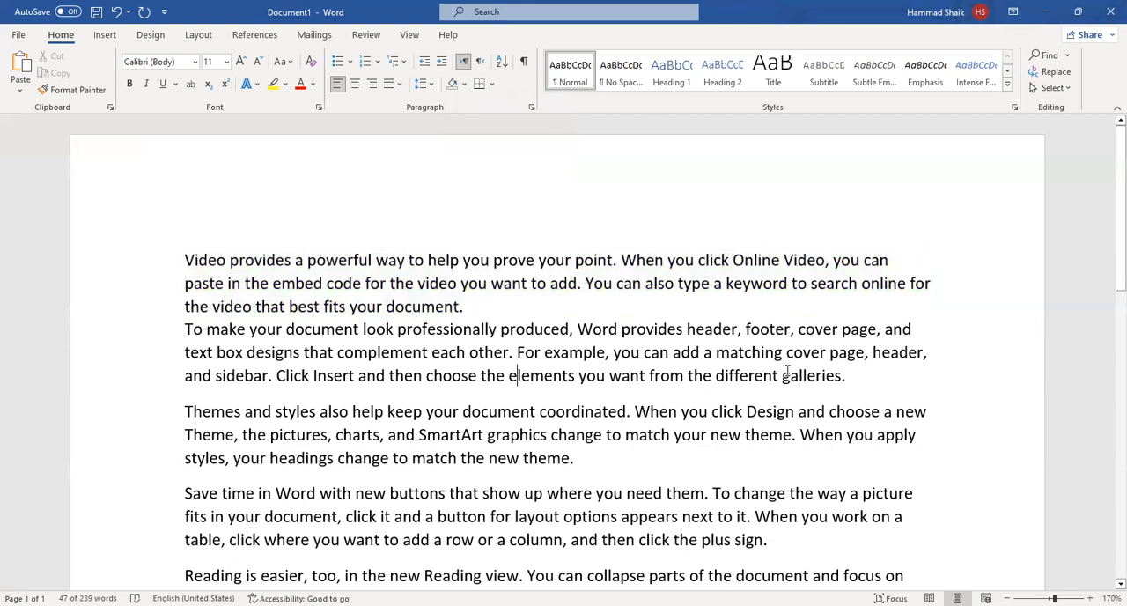
Shade the first three paragraphs green and highlight the text of the last two paragraphs in yellow.
drag(572, 478, 115, 234)
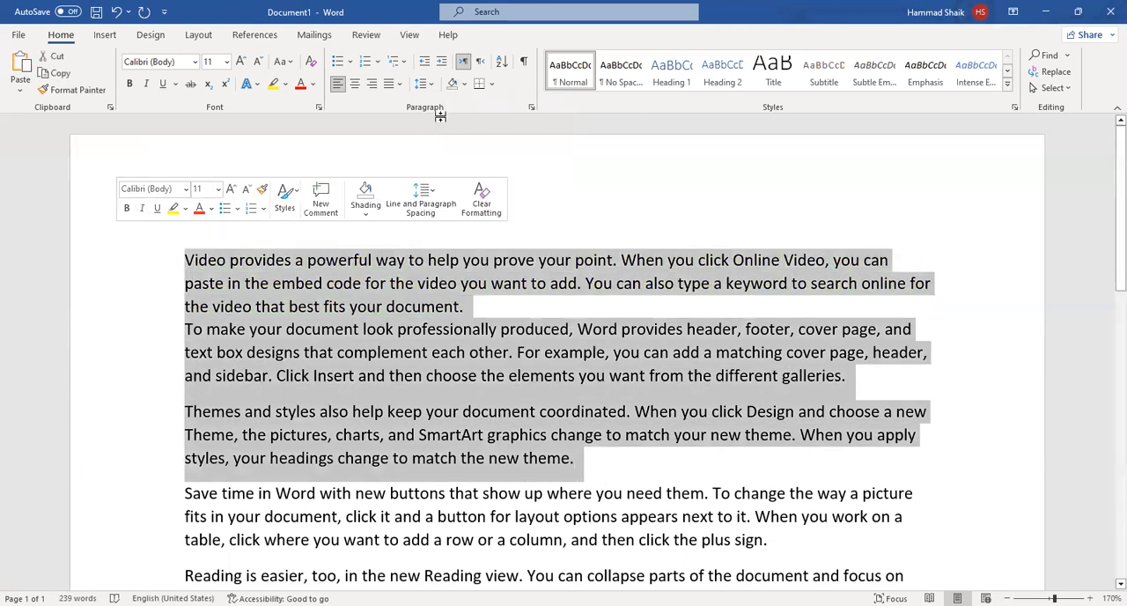
click(465, 84)
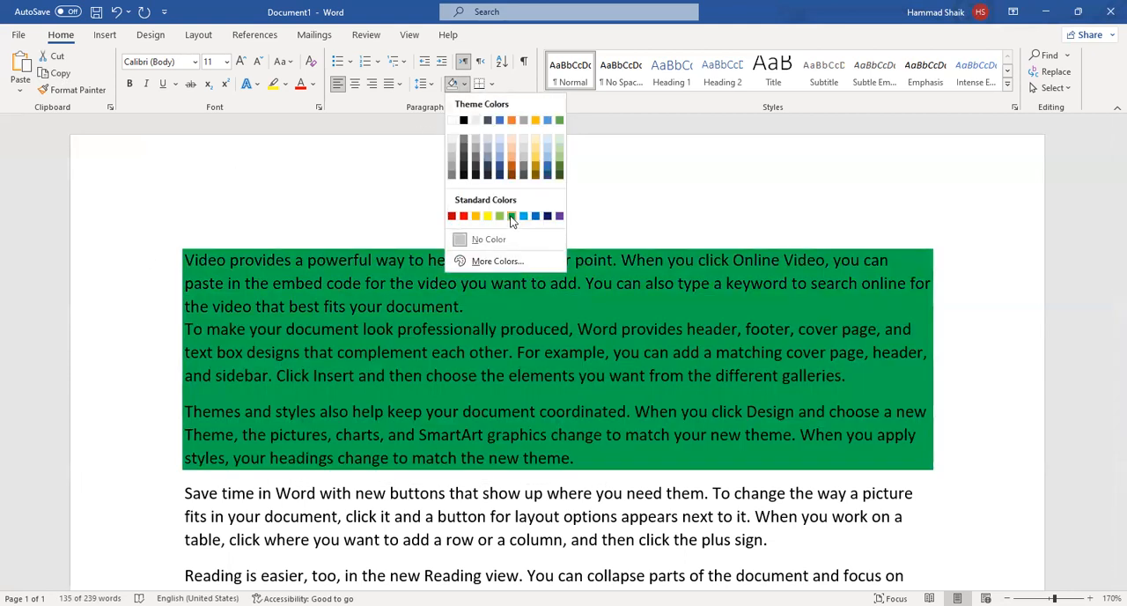
scroll(354, 292, down, 4)
mouse_move(187, 231)
mouse_down()
mouse_move(297, 277)
mouse_move(443, 367)
mouse_up()
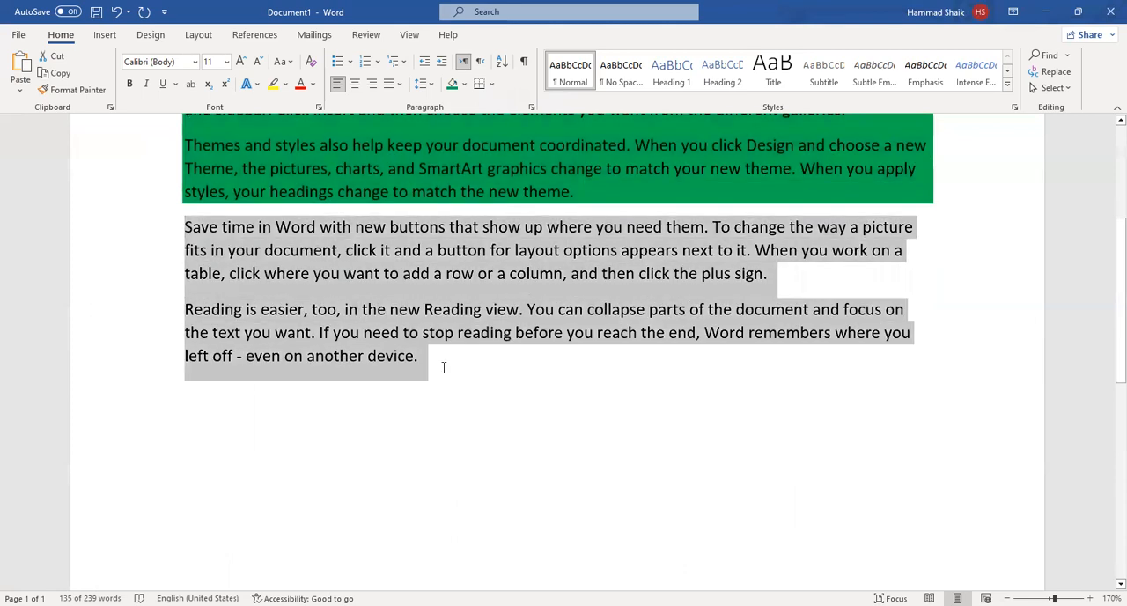
click(285, 84)
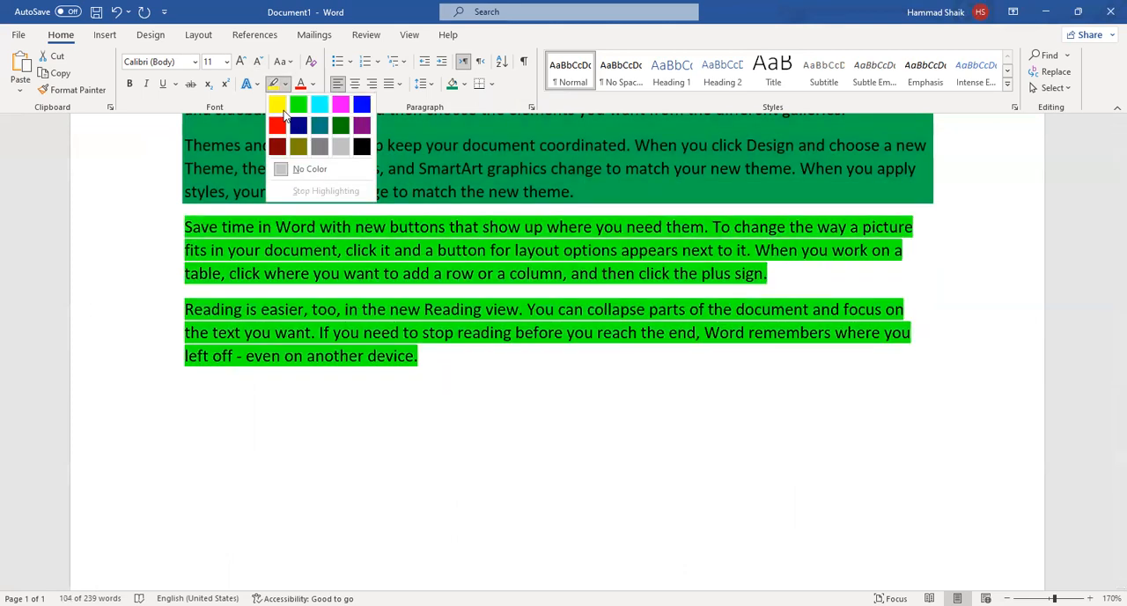
click(279, 107)
Compare how the green paragraph shading and the yellow text highlighting fill the lines and the gaps between them.
scroll(412, 333, up, 2)
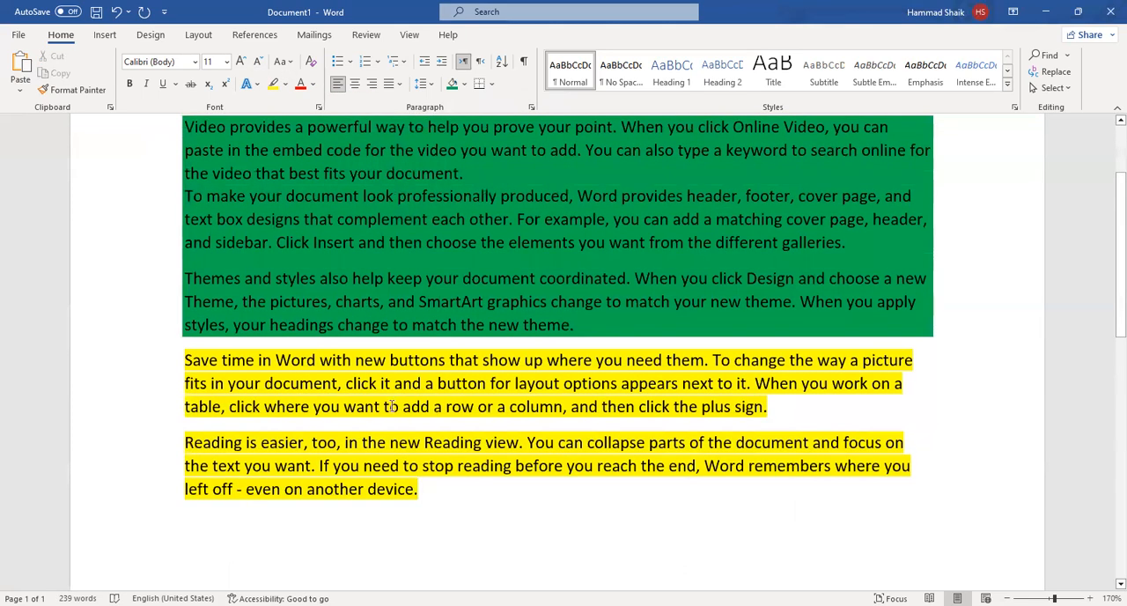
scroll(300, 328, up, 2)
scroll(282, 308, up, 1)
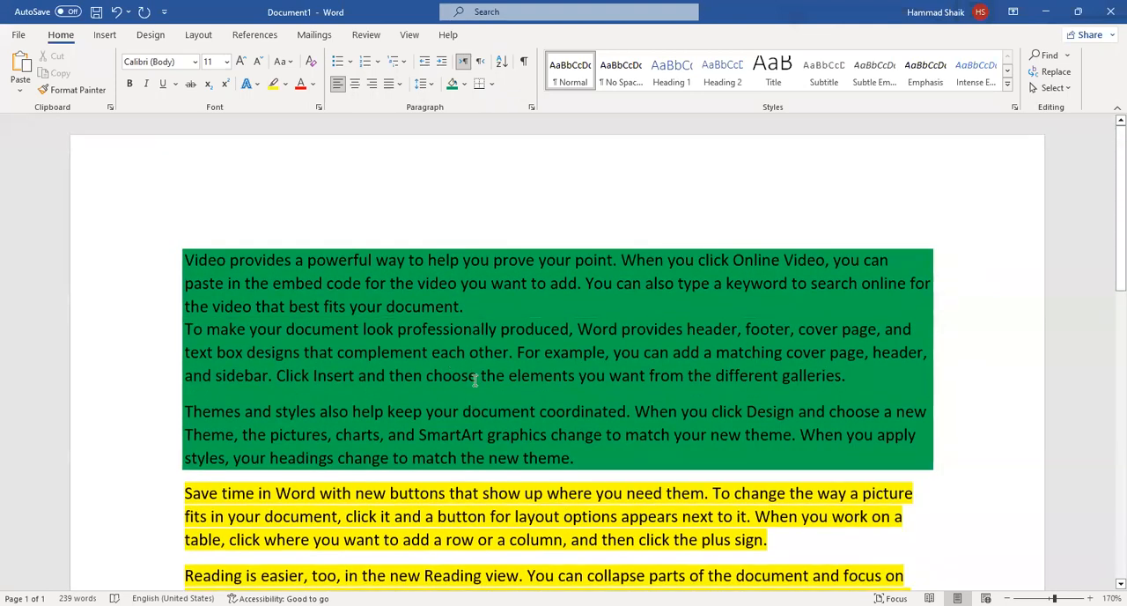
scroll(352, 381, down, 3)
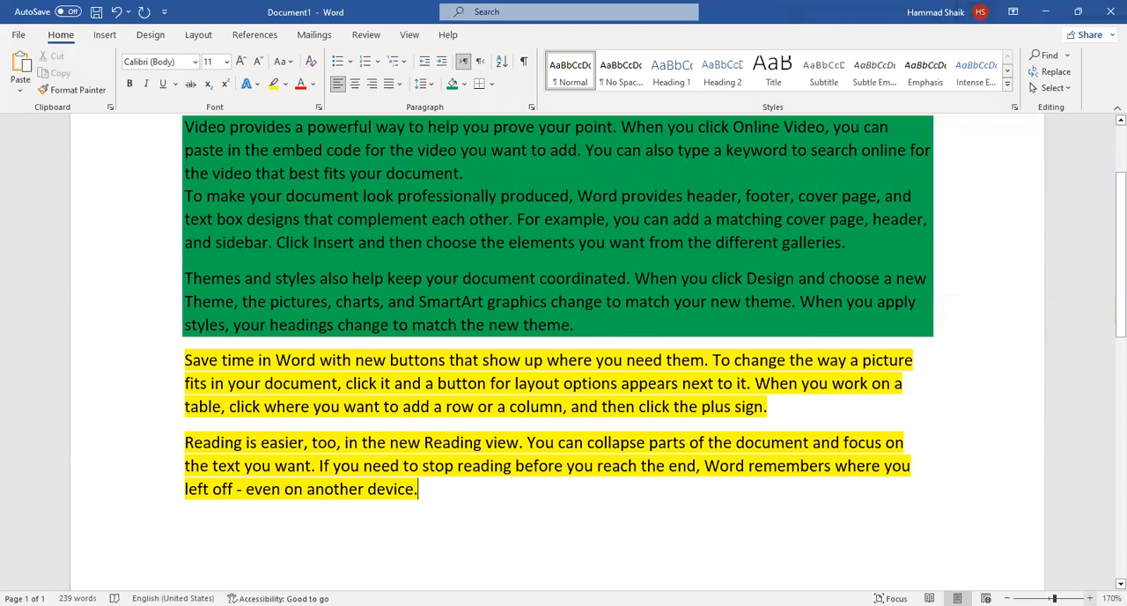
click(1090, 598)
click(1091, 598)
click(1090, 598)
click(1091, 598)
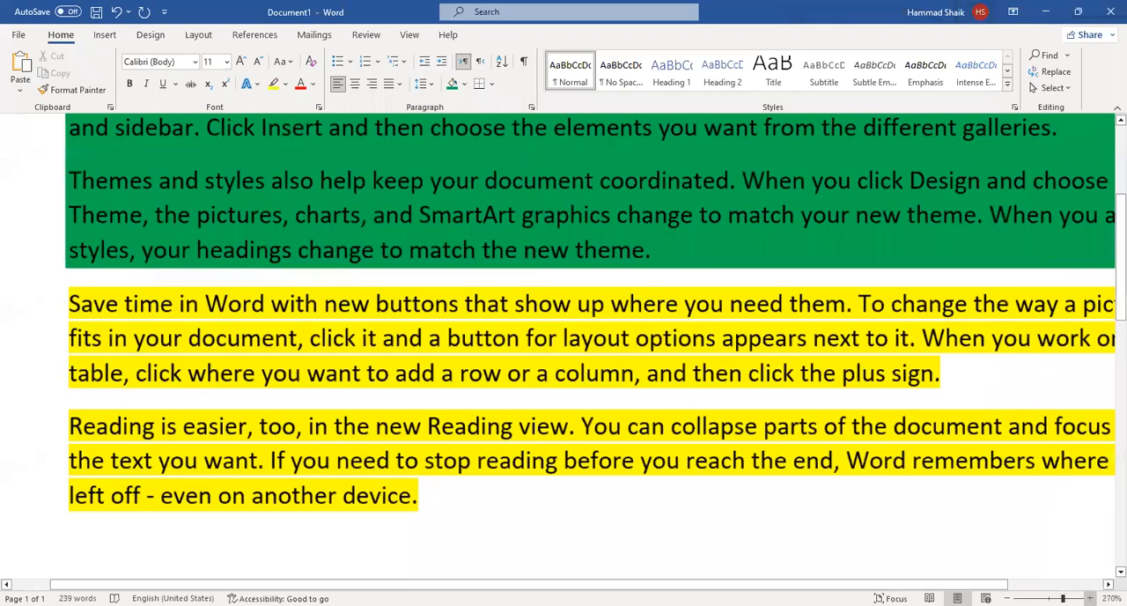
scroll(898, 541, up, 6)
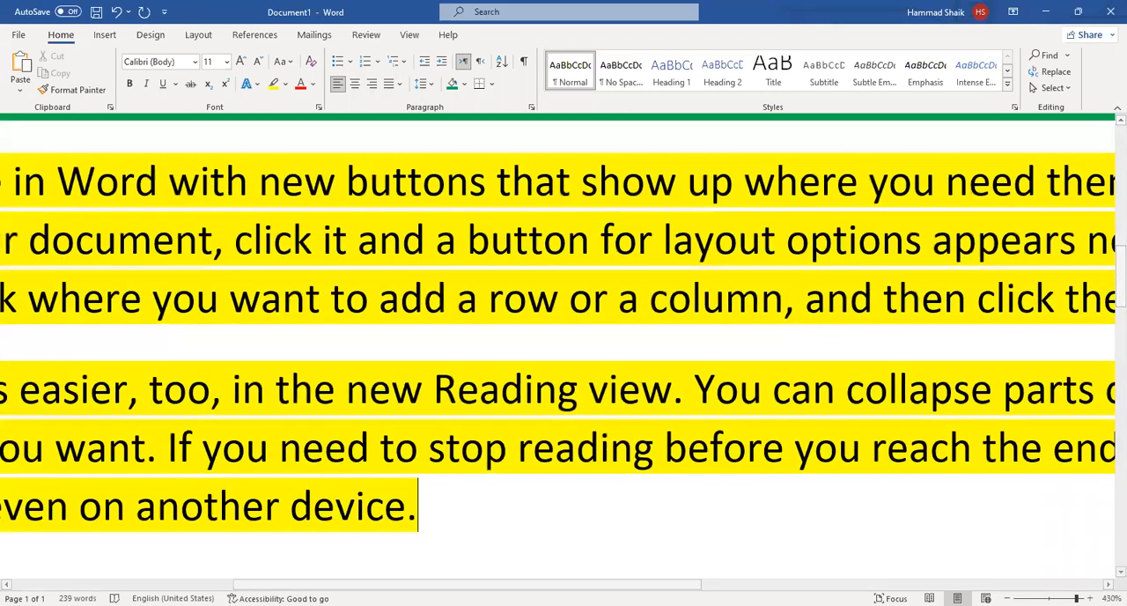
scroll(610, 316, down, 20)
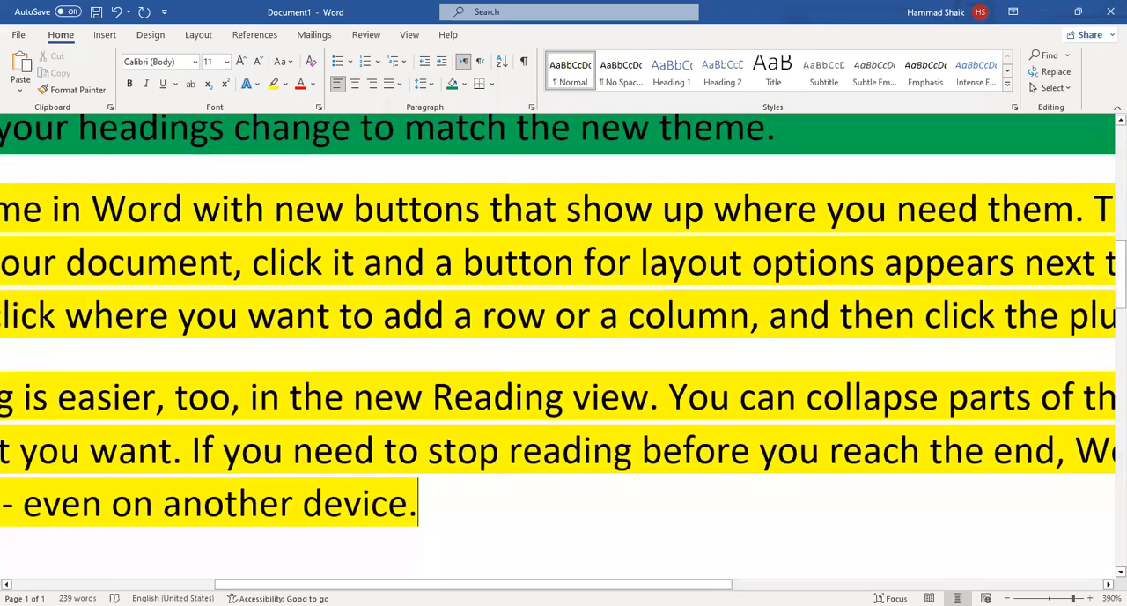
scroll(610, 316, up, 2)
scroll(609, 316, down, 3)
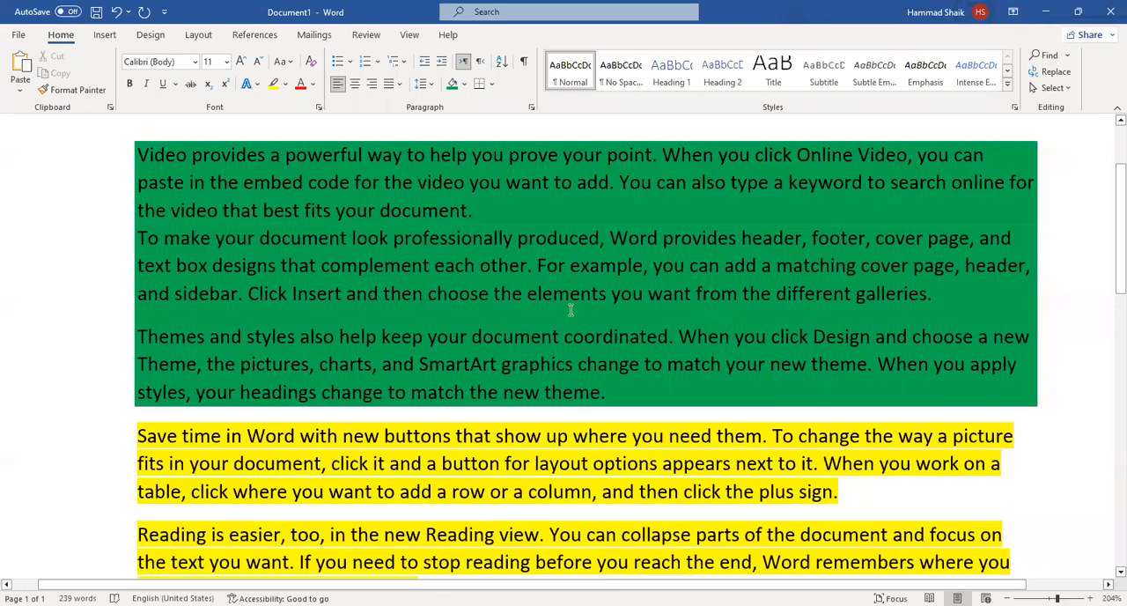
Remove the yellow highlighting from the last two paragraphs.
drag(384, 406, 93, 254)
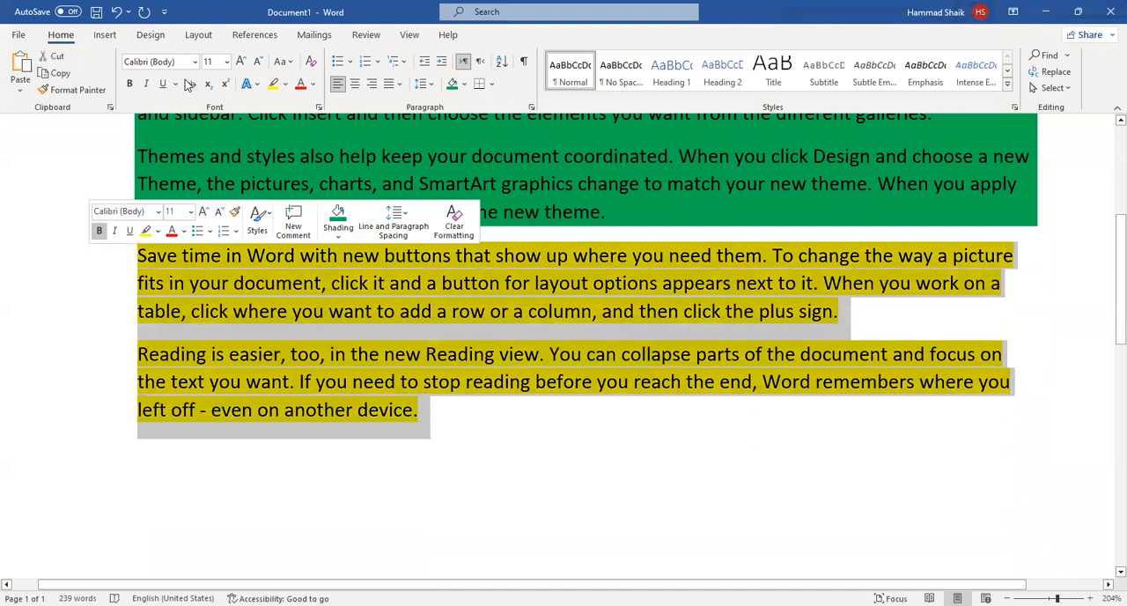
click(286, 85)
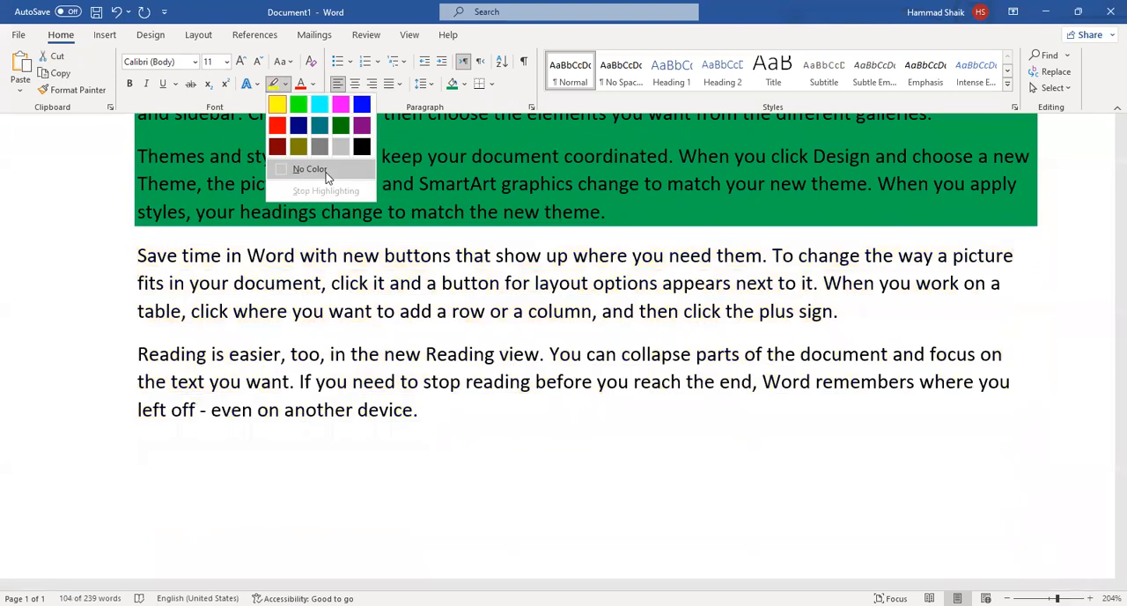
click(326, 177)
Remove the green shading from the first three paragraphs.
scroll(554, 366, up, 2)
drag(632, 381, 108, 134)
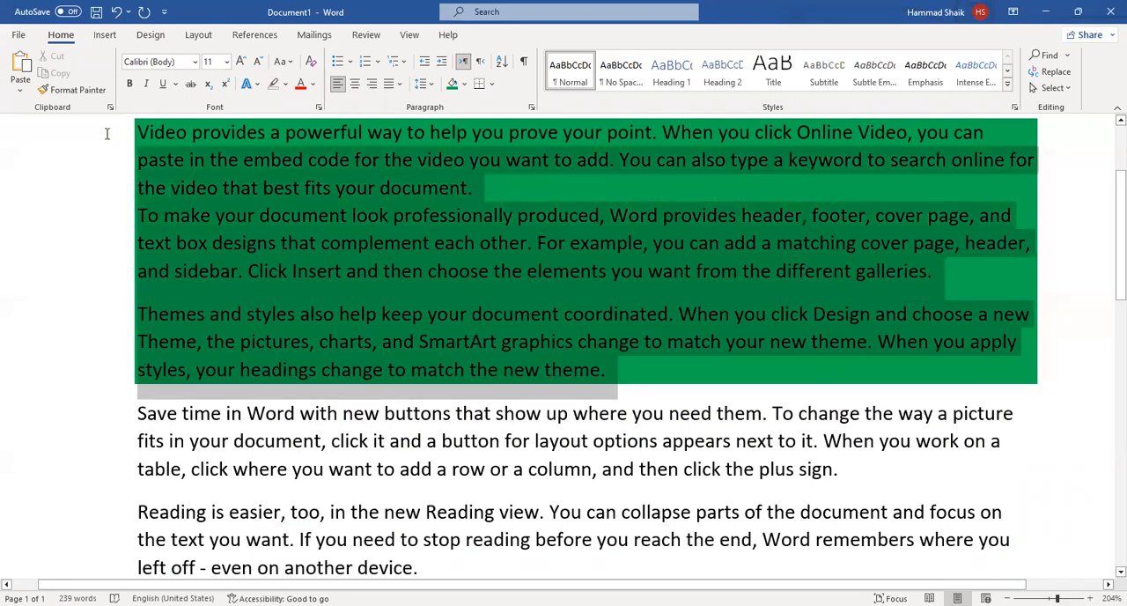
scroll(109, 133, up, 1)
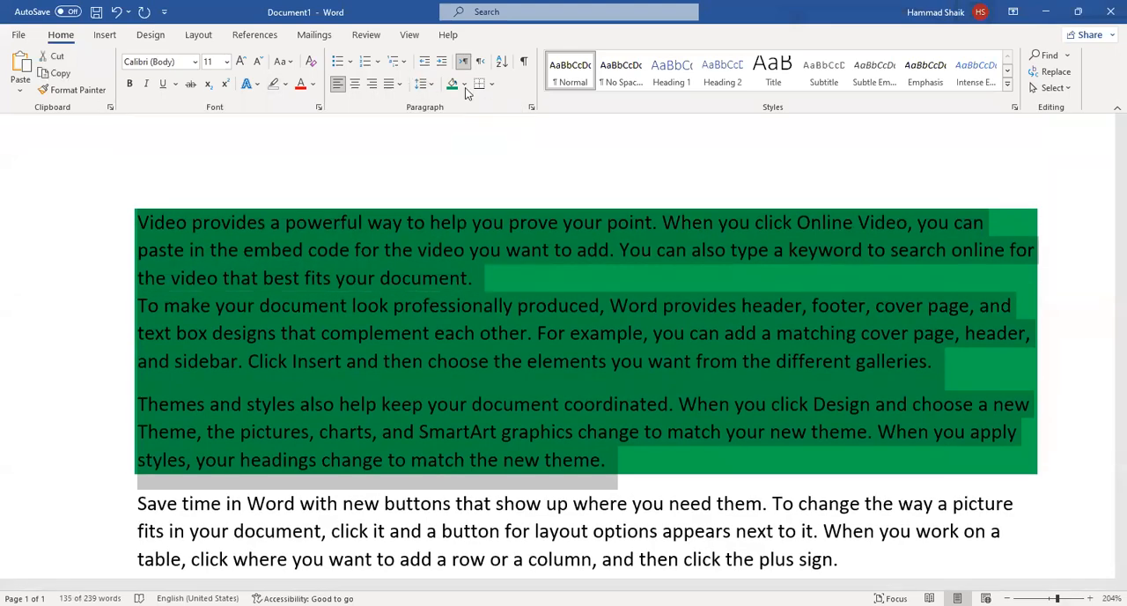
click(464, 84)
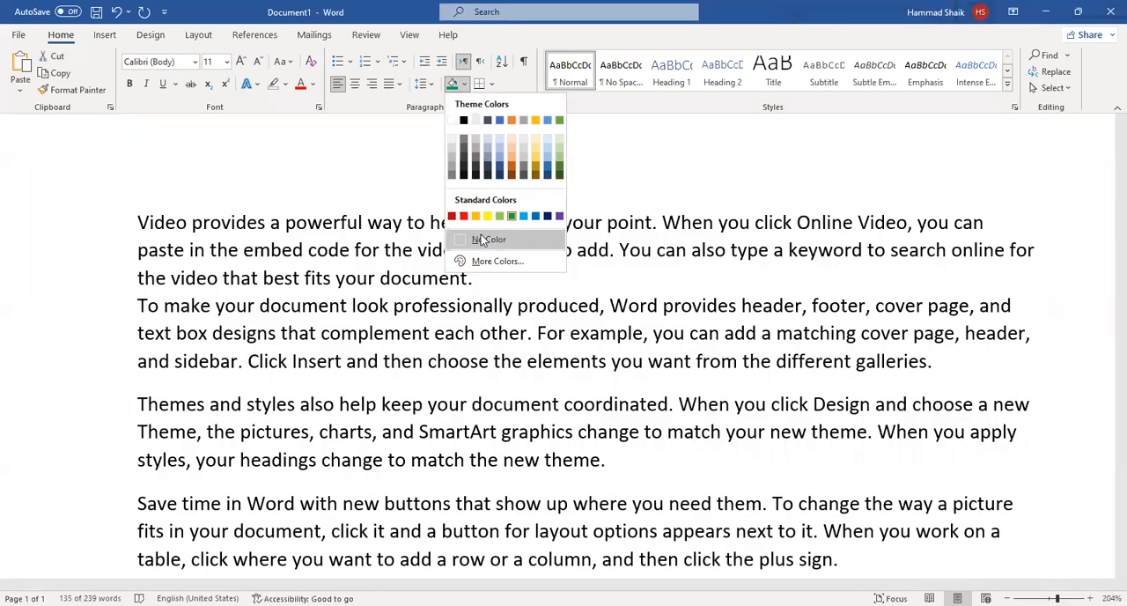
click(481, 238)
scroll(354, 320, down, 1)
scroll(354, 321, up, 1)
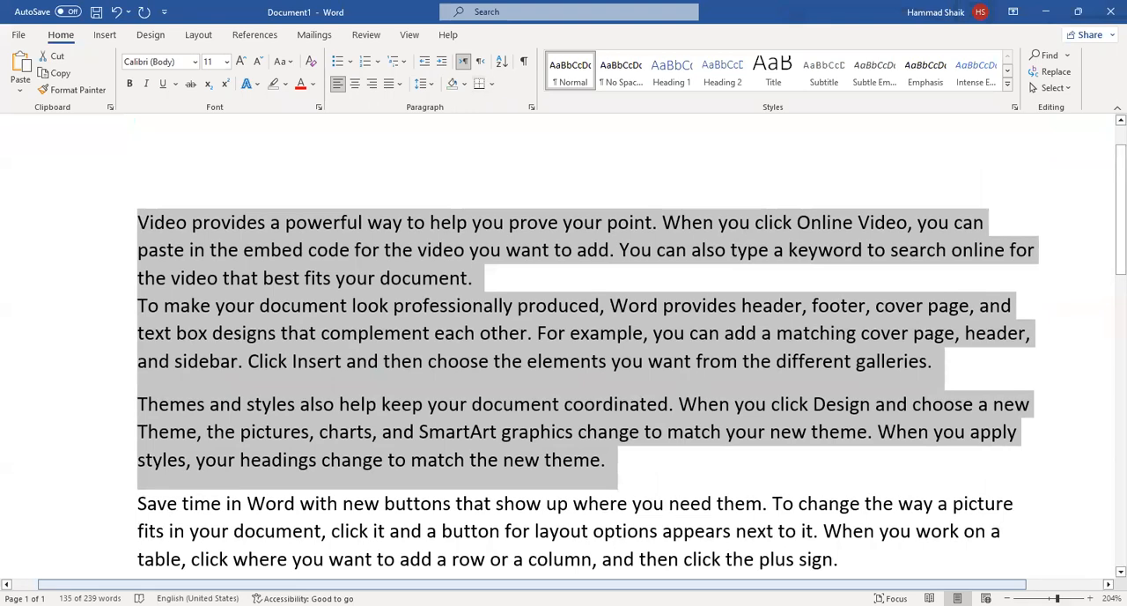
scroll(516, 317, down, 5)
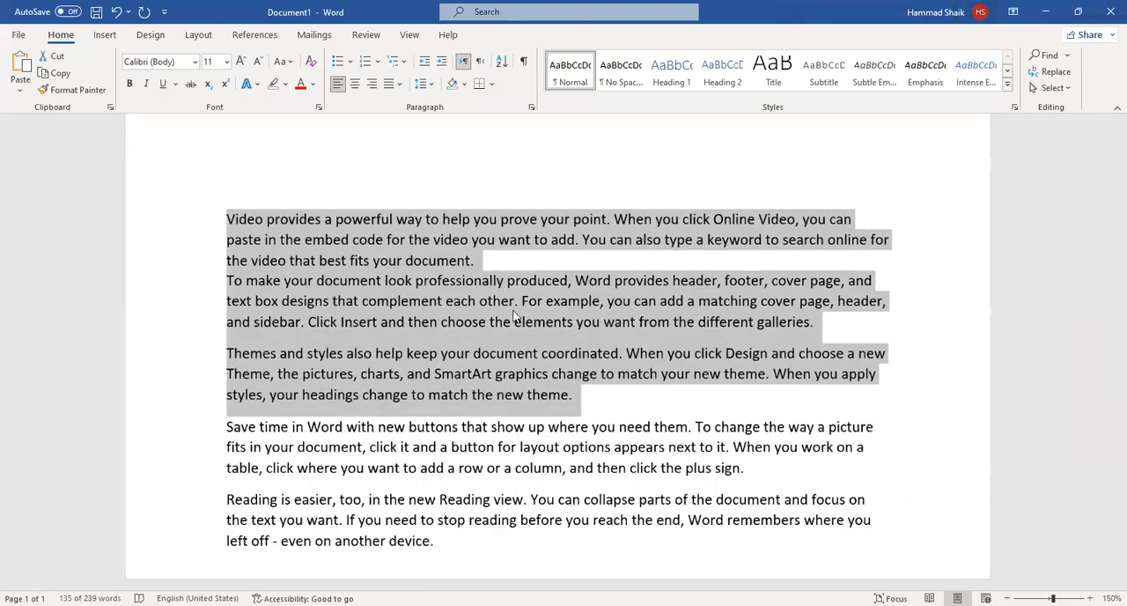
click(516, 317)
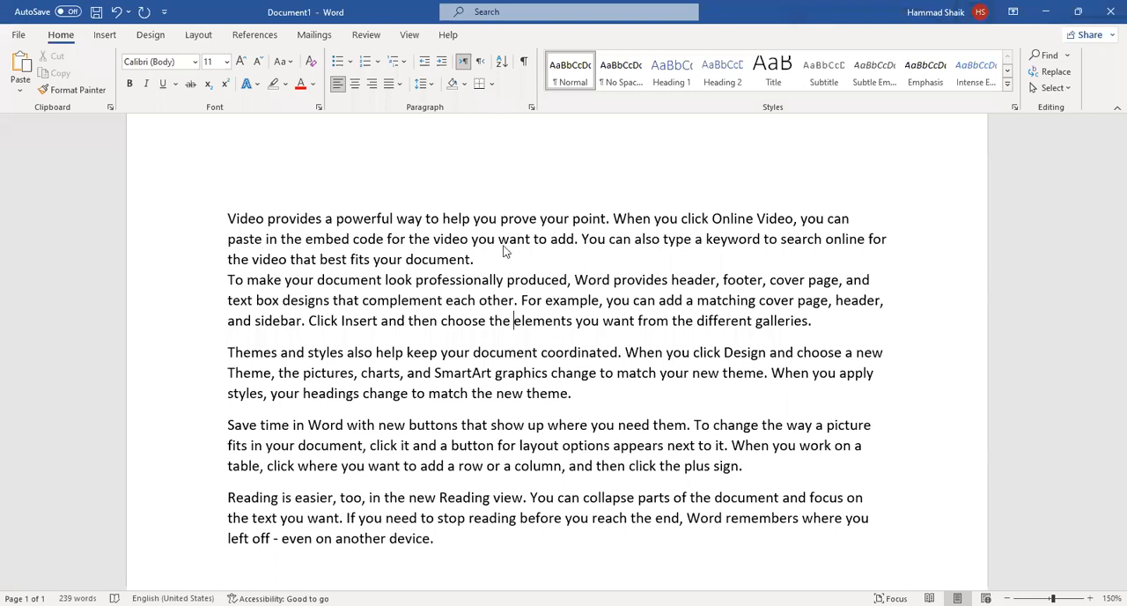
drag(228, 217, 496, 539)
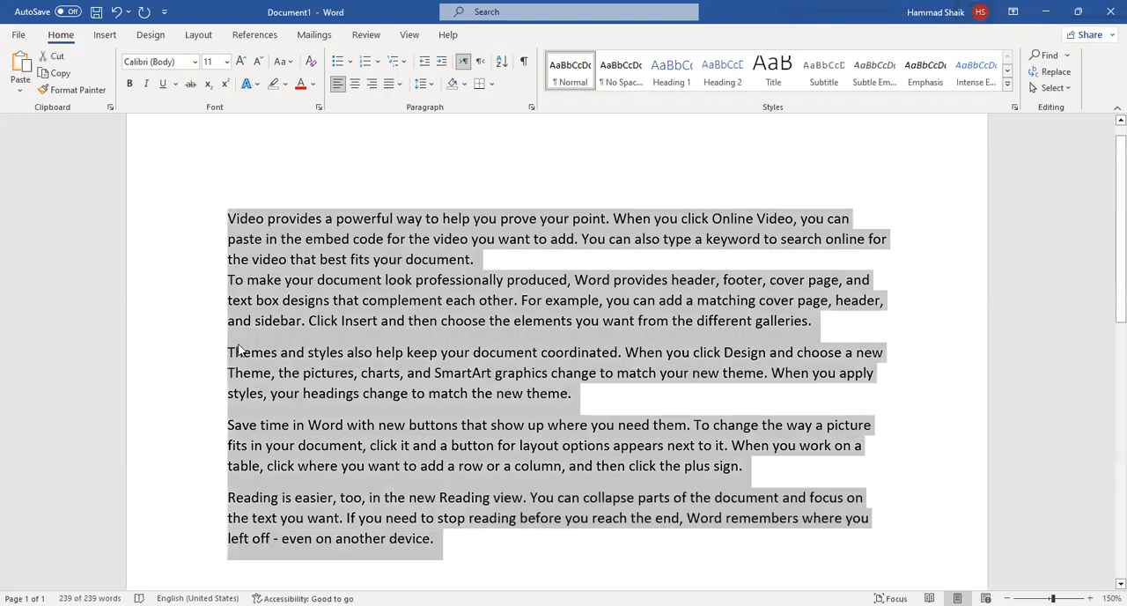
click(335, 247)
shift+click(476, 259)
drag(239, 204, 233, 208)
click(308, 280)
Try bottom border and all borders on the five sample paragraphs, ending with no border.
drag(486, 555, 210, 163)
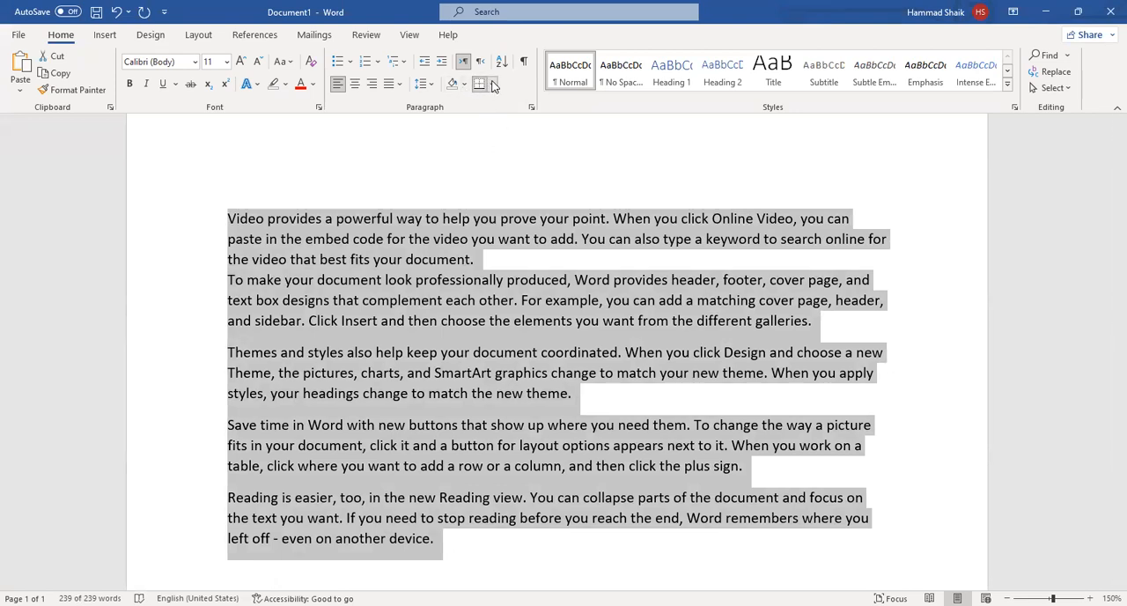
click(493, 85)
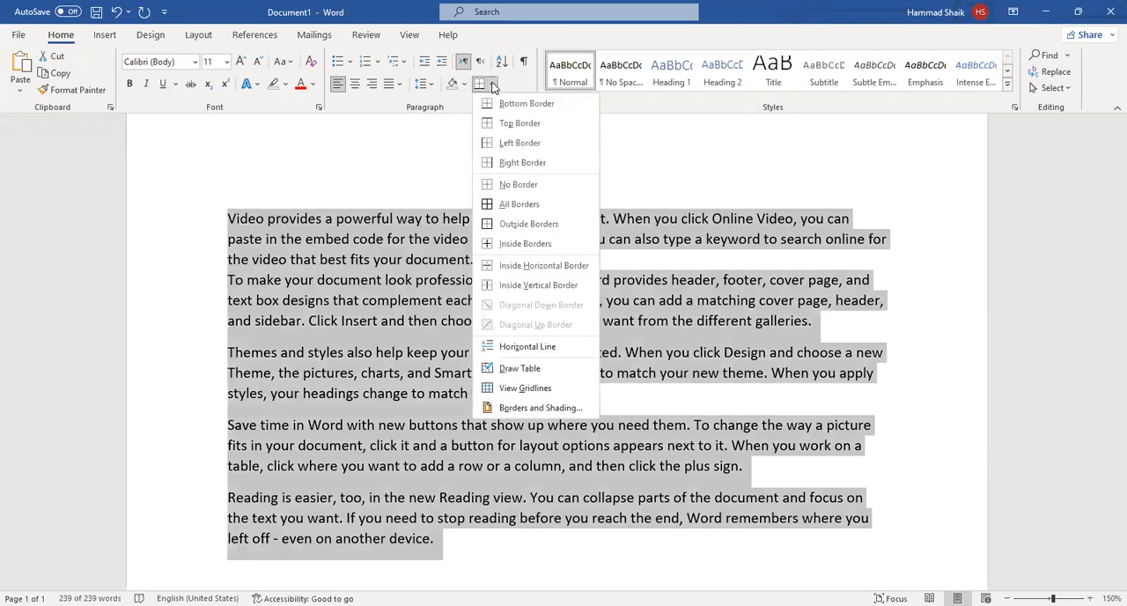
click(519, 104)
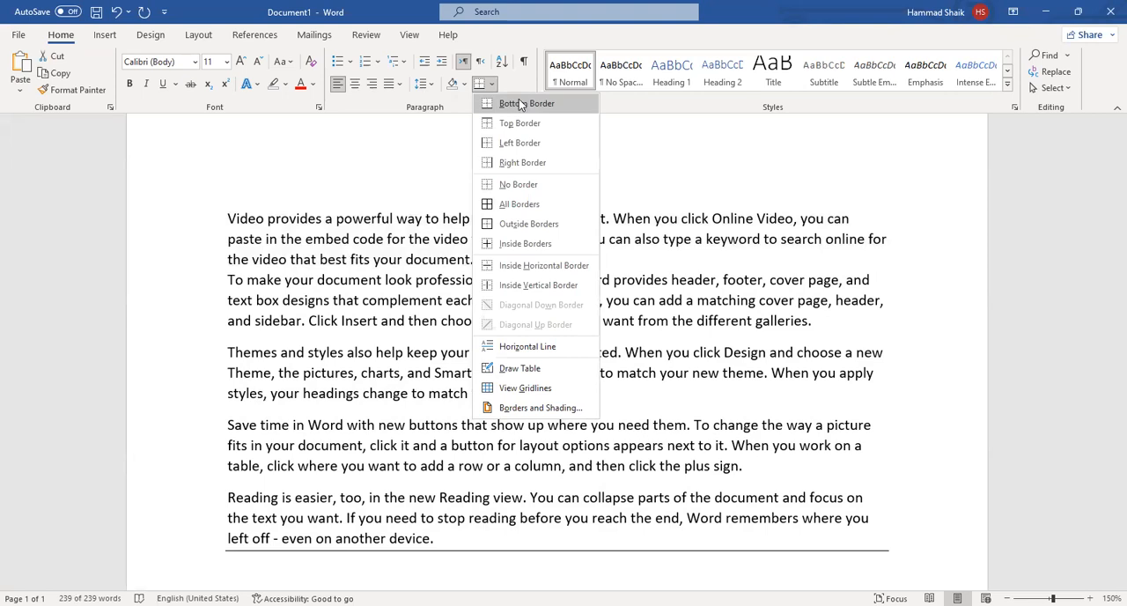
key(ctrl+a)
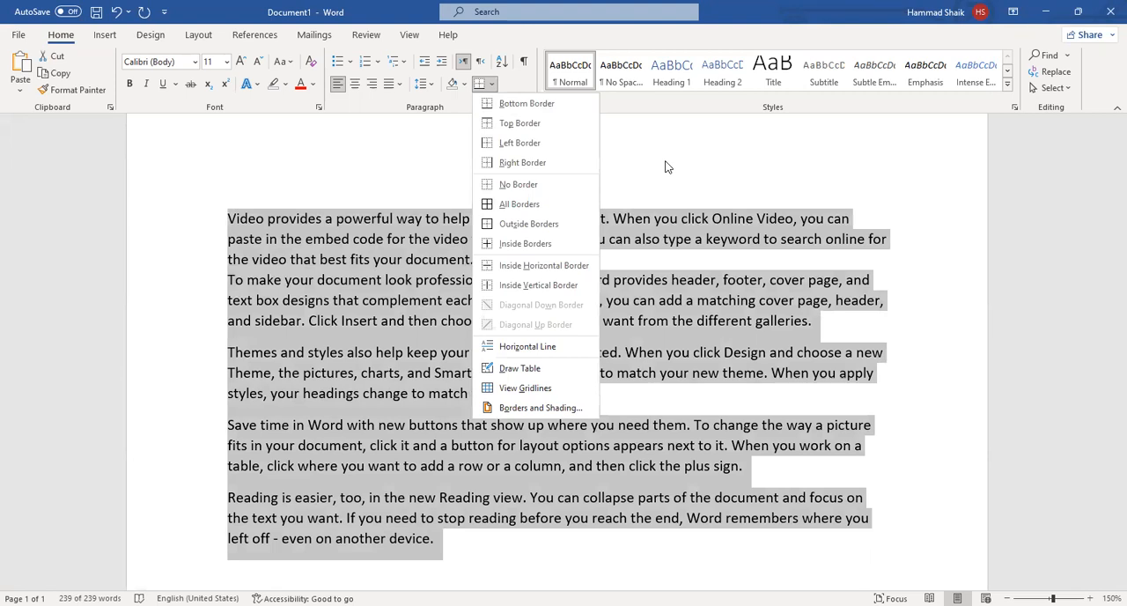
click(566, 130)
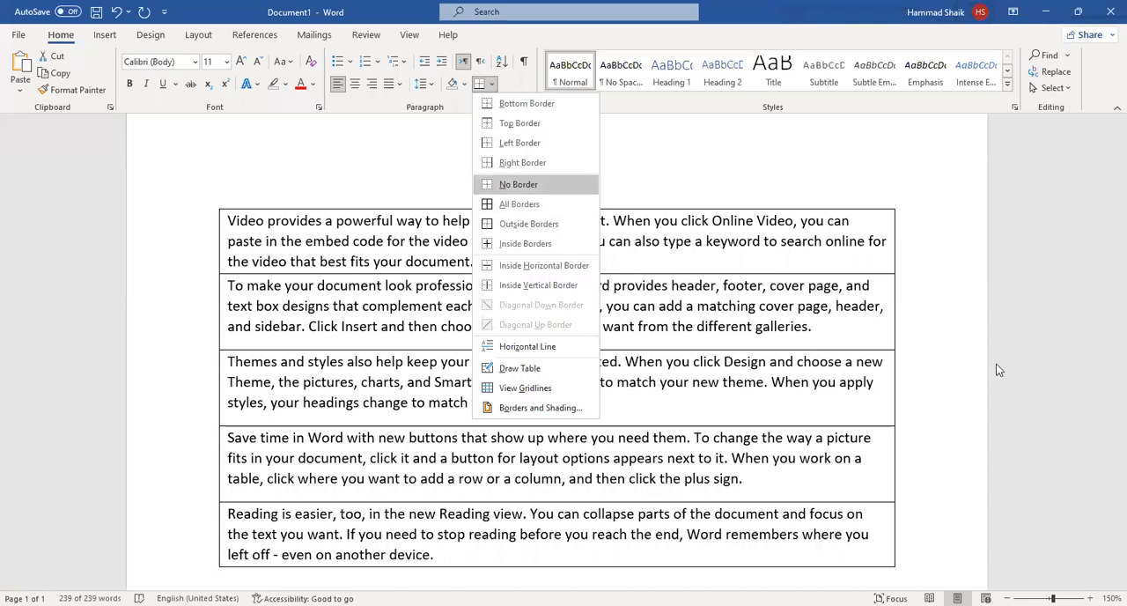
key(Return)
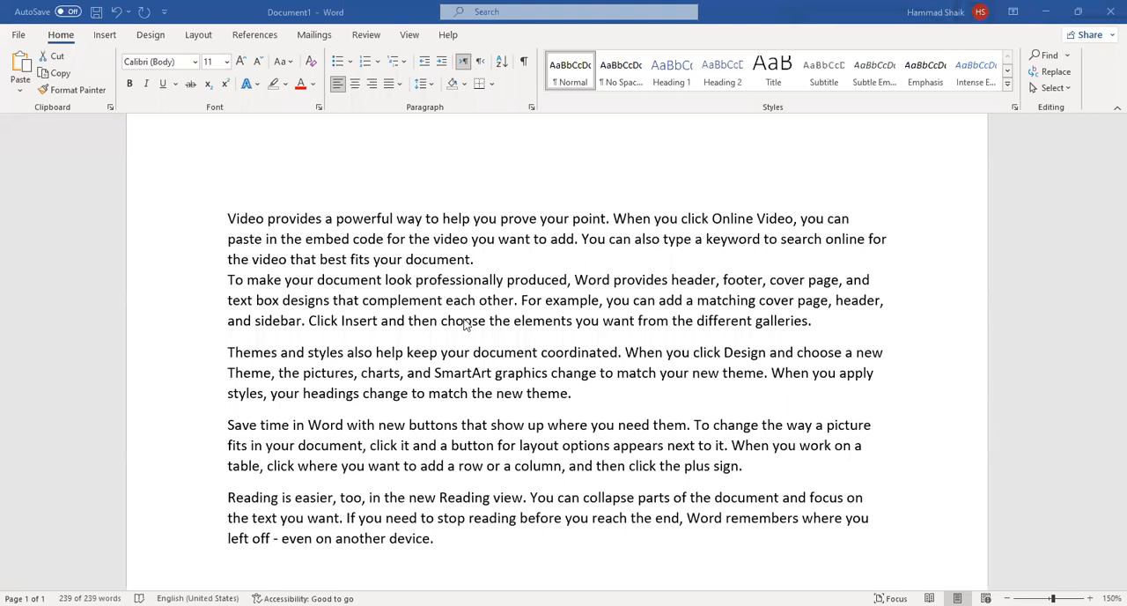
Try inside horizontal borders between all five sample paragraphs.
triple_click(192, 212)
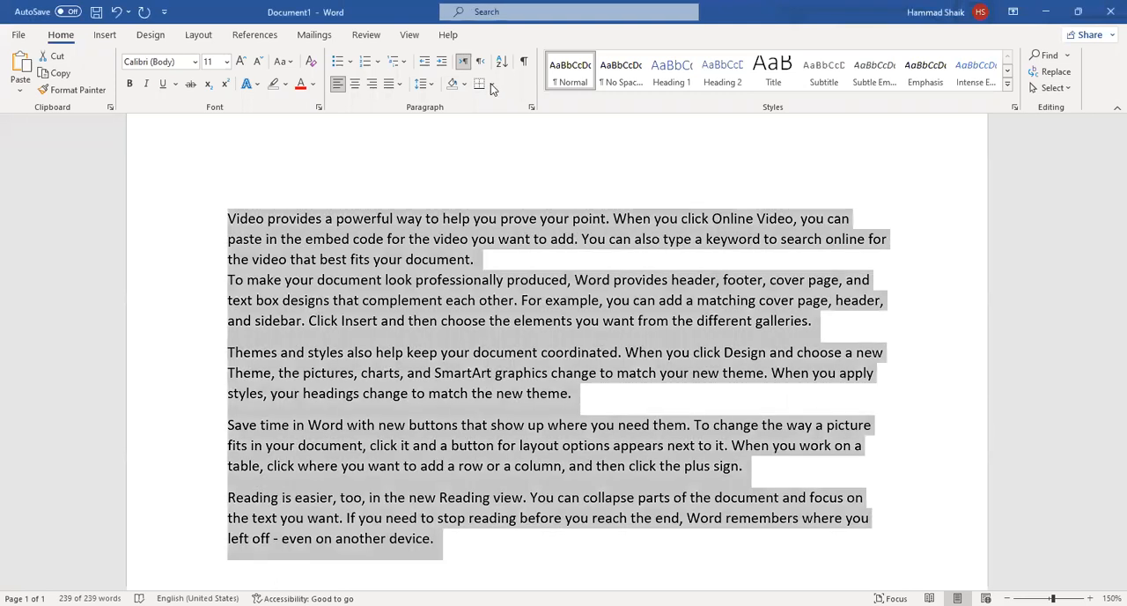
click(492, 84)
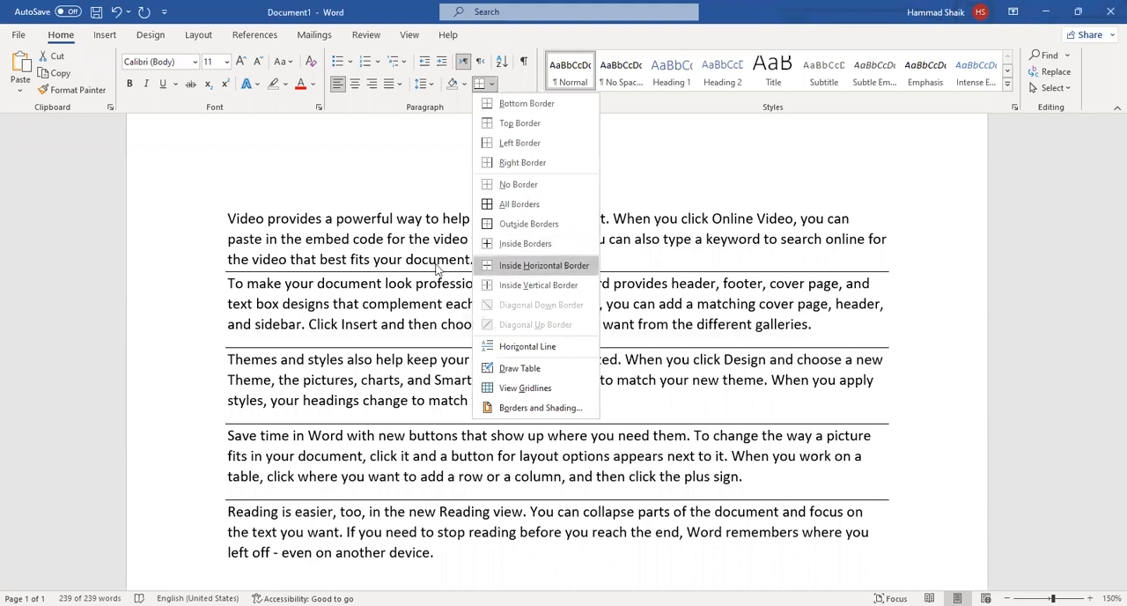
click(585, 319)
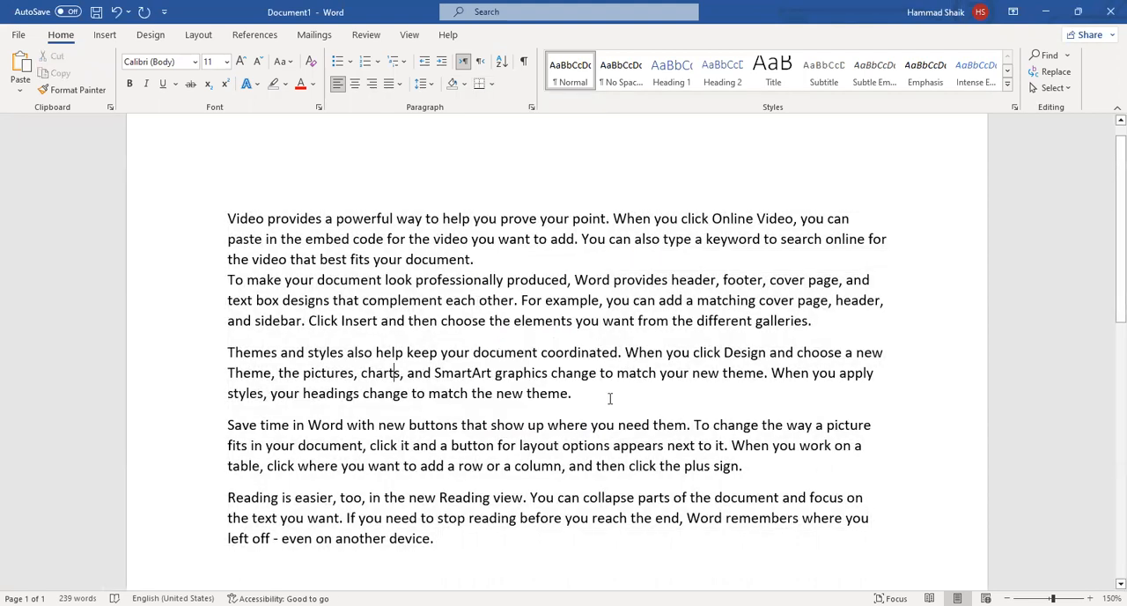
Apply all borders to the first three paragraphs only.
drag(573, 392, 133, 171)
click(491, 84)
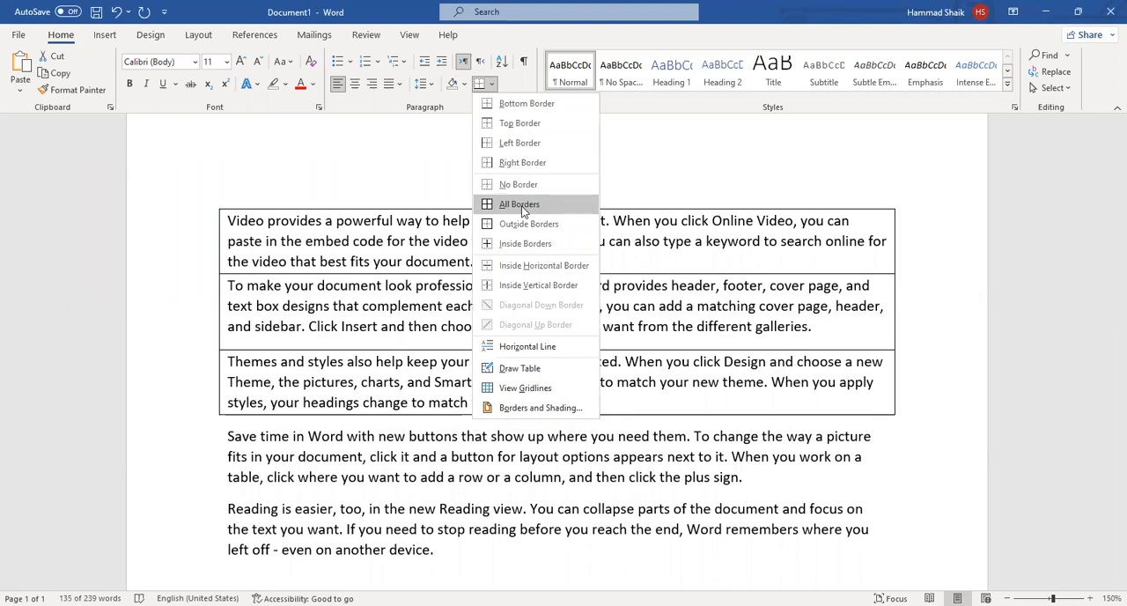
click(520, 204)
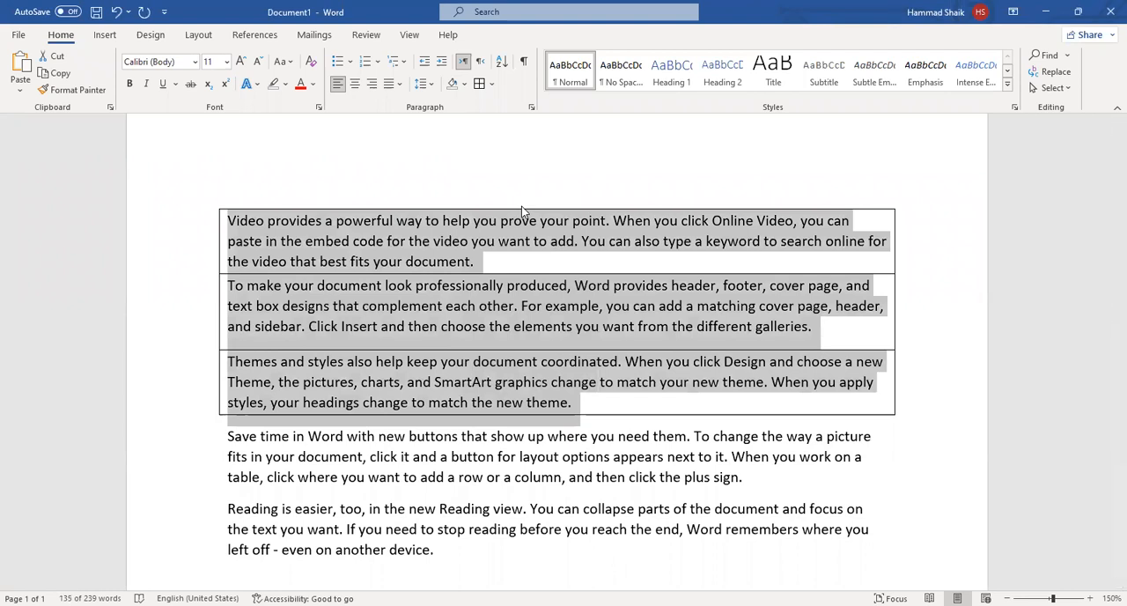
click(987, 214)
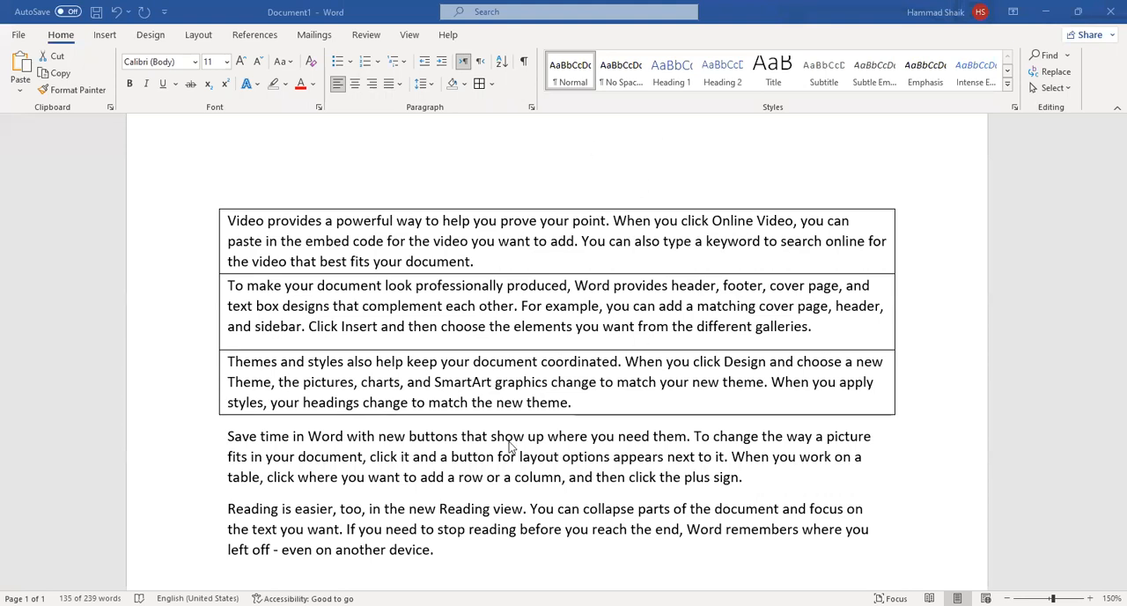
Delete all the sample text from the document body.
double_click(227, 206)
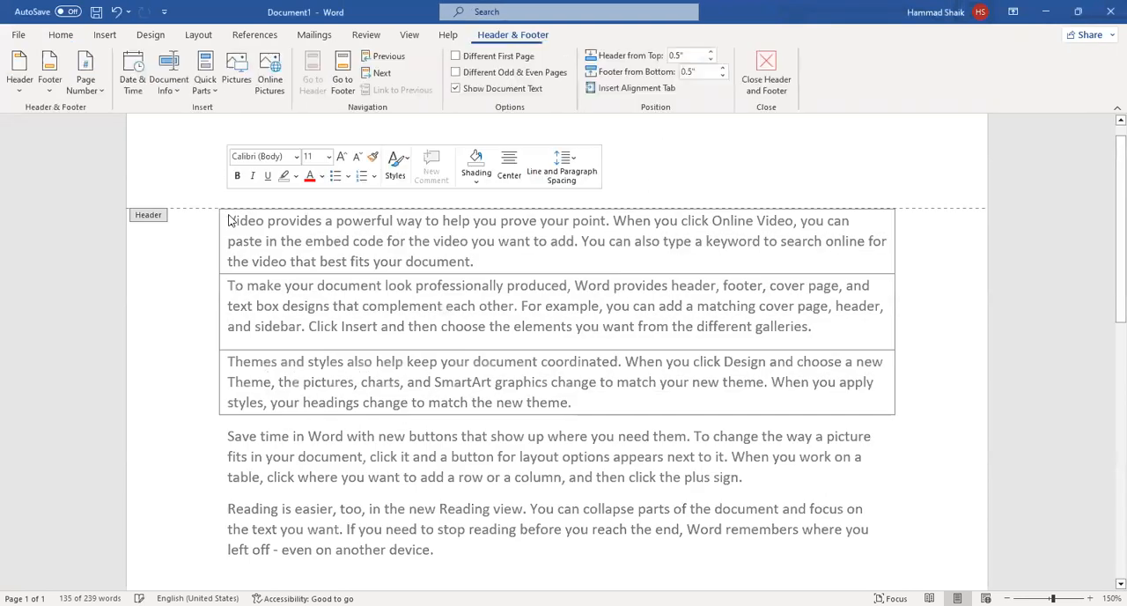
triple_click(231, 222)
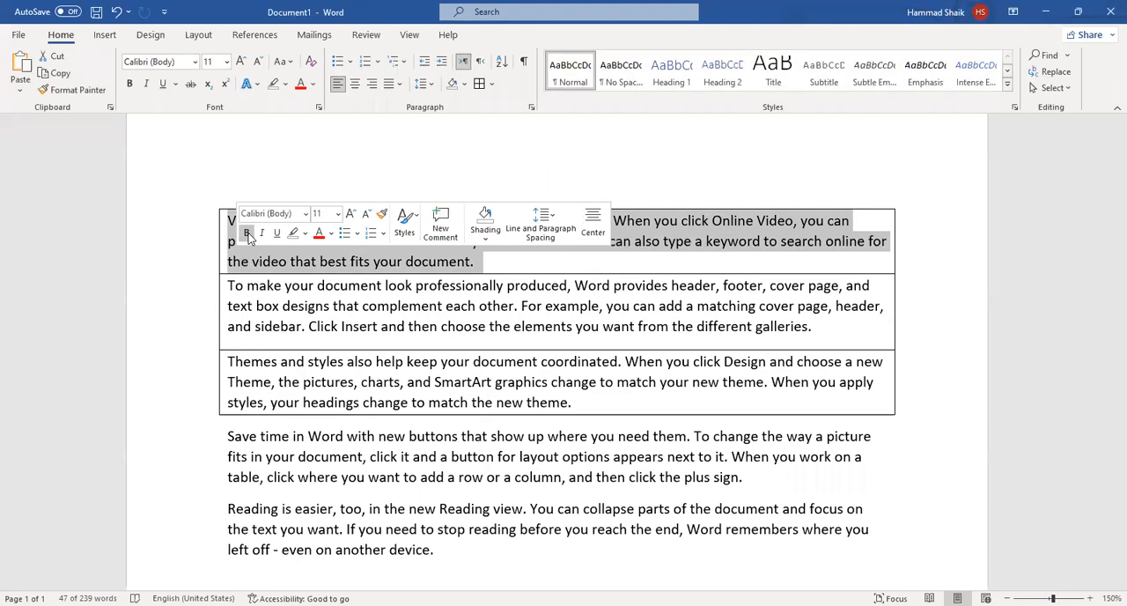
key(ctrl+a)
key(Delete)
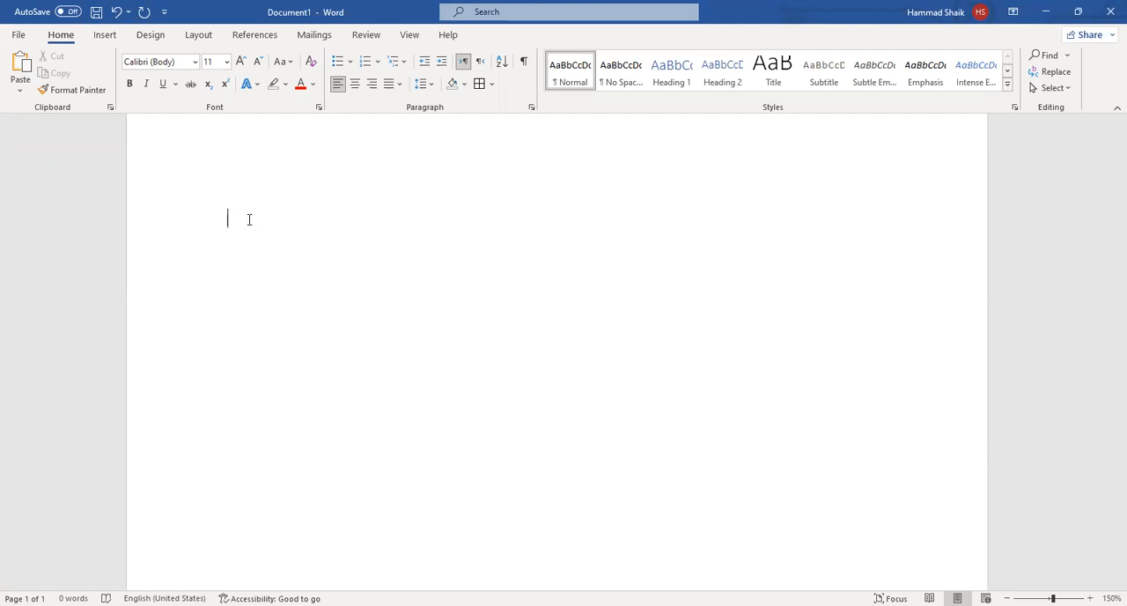
Enter the numbers 5, 3, 4, 1 and 2 in that order, each on its own line.
text(5)
key(Return)
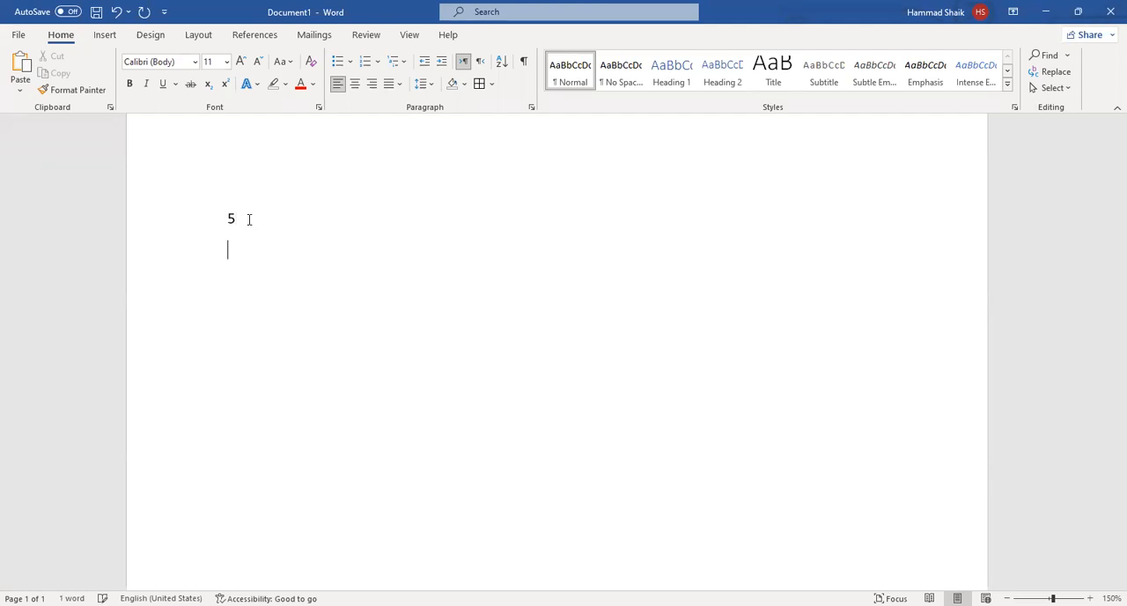
text(3)
key(Return)
text(4)
key(Return)
text(1)
key(Return)
text(2)
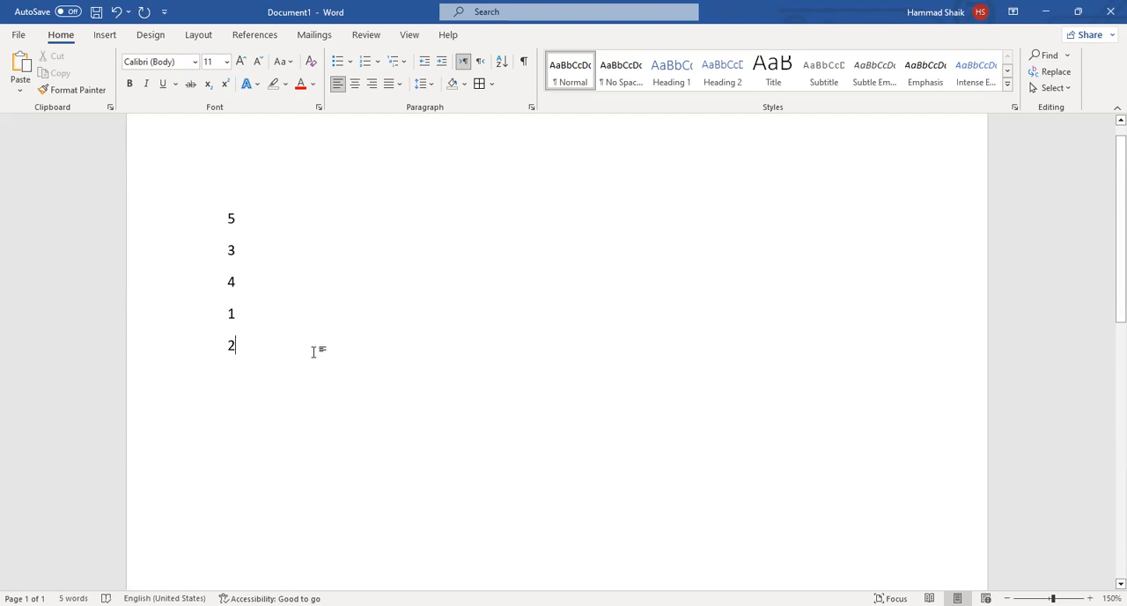
Sort the five numbers in ascending order, by paragraphs with type Number.
drag(234, 347, 210, 218)
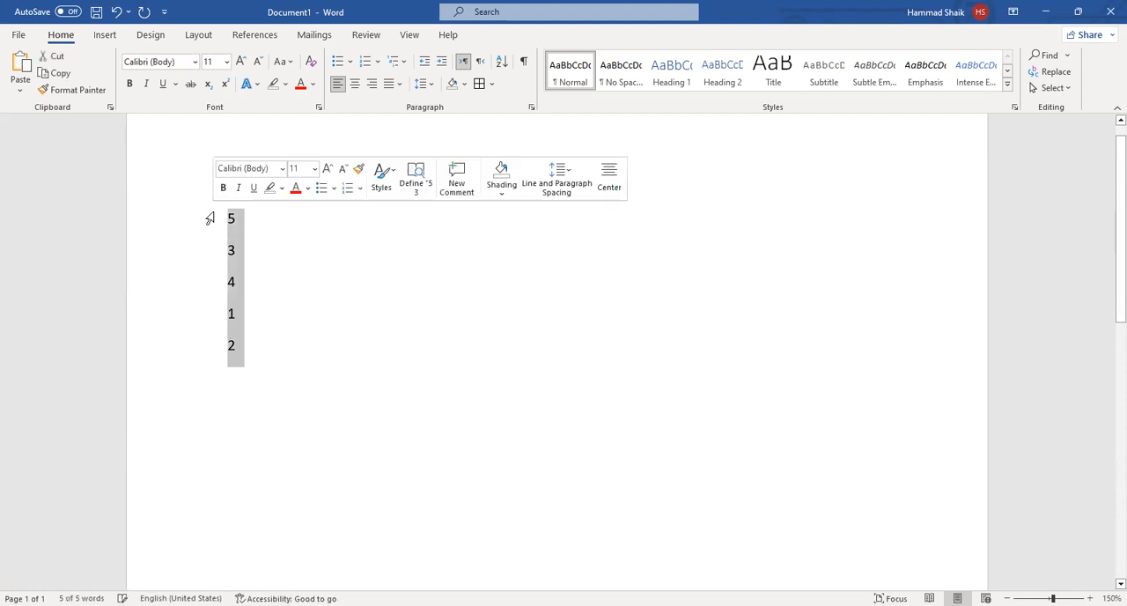
click(503, 66)
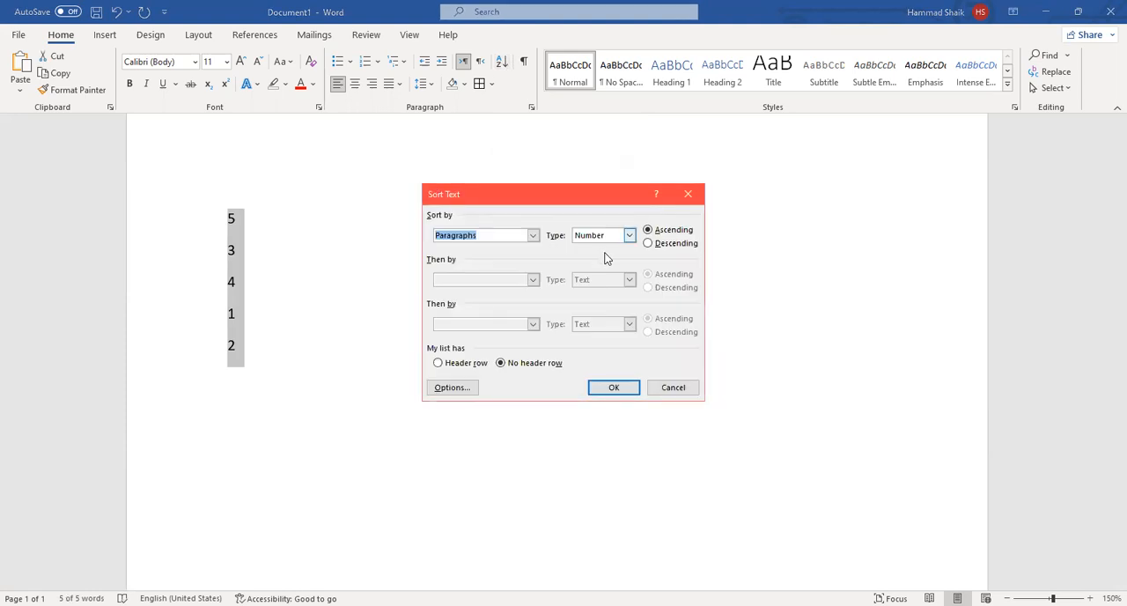
click(667, 243)
click(670, 231)
click(671, 244)
click(674, 230)
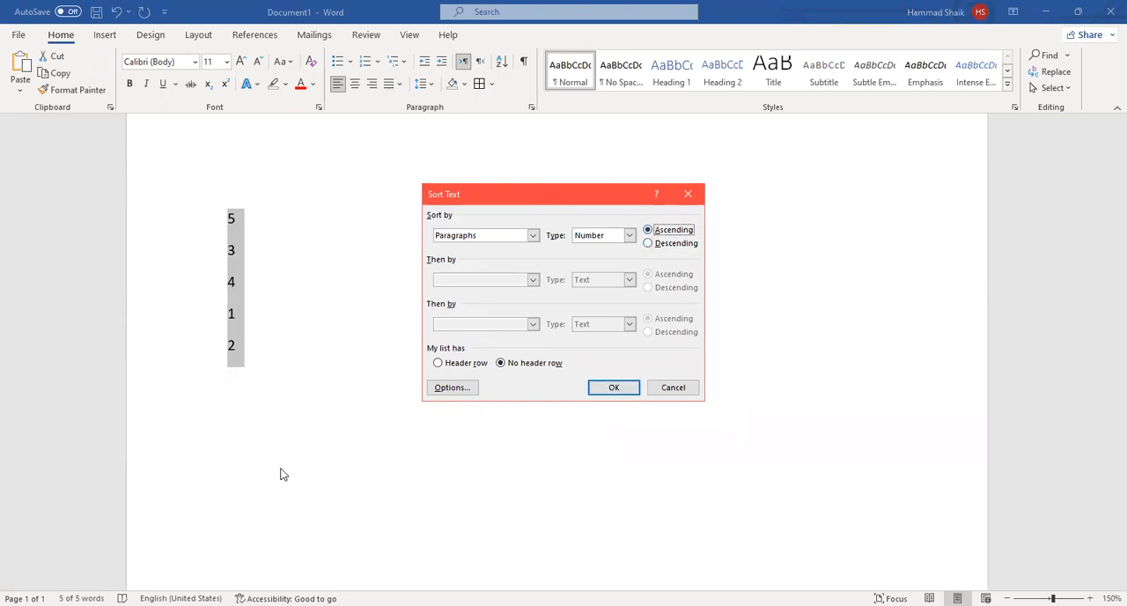
click(614, 389)
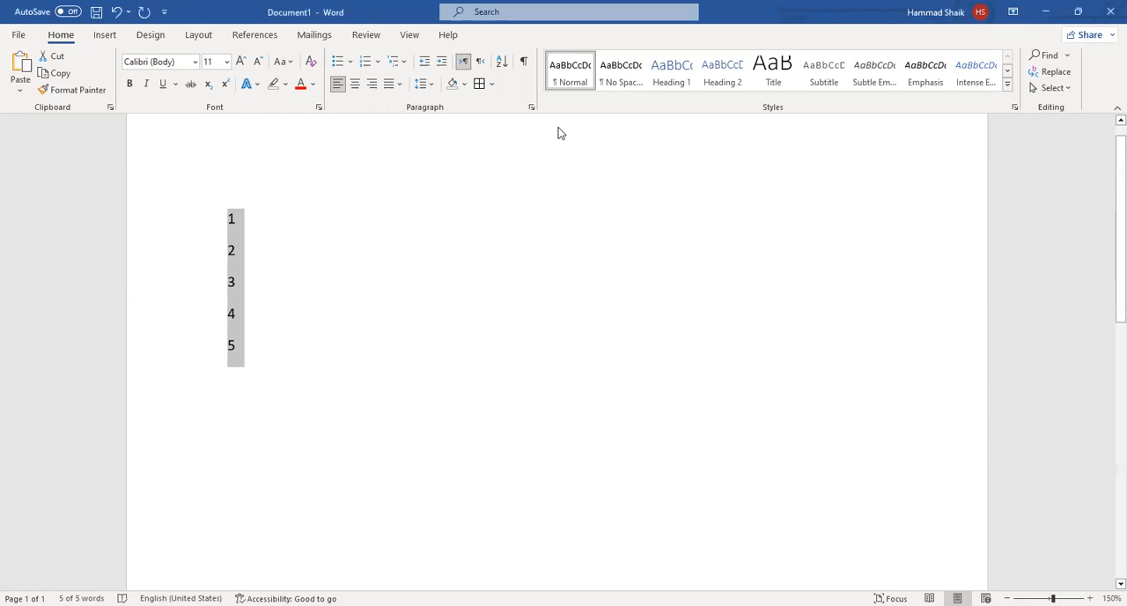
Re-sort the number list in descending order.
click(502, 58)
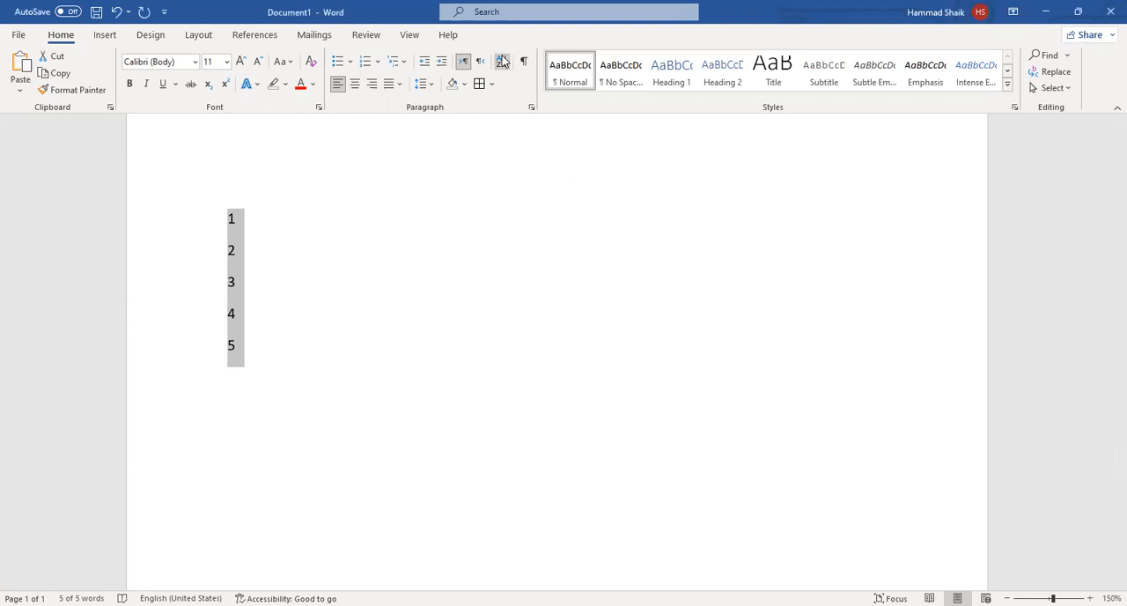
click(674, 245)
click(616, 395)
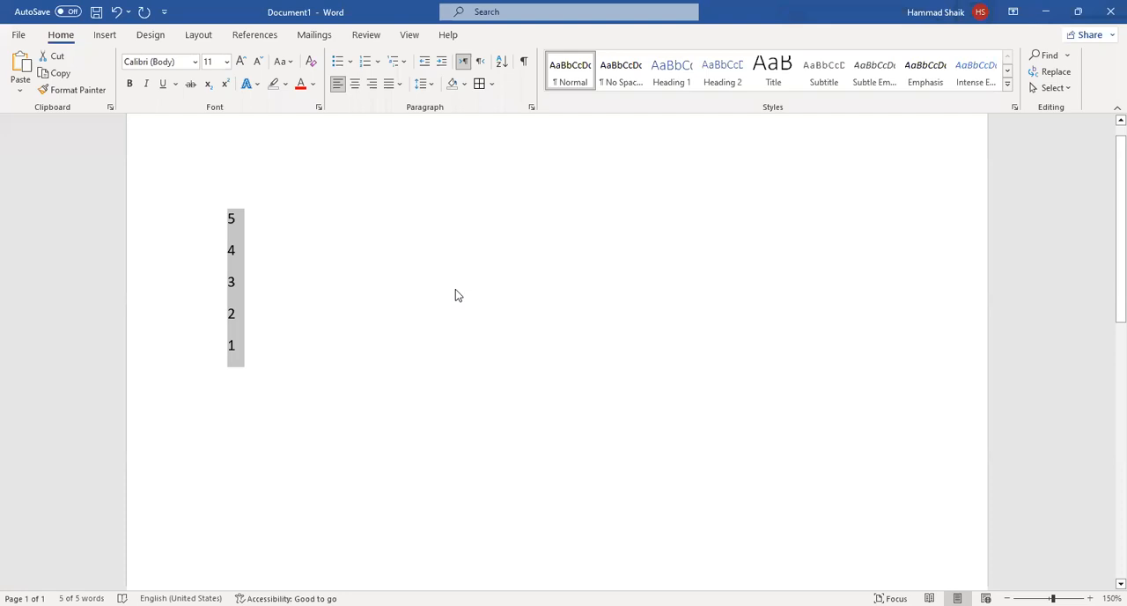
Replace the number list with the letters C, A, D and B, each on its own line.
key(Delete)
text(c)
key(Return)
text(A)
key(Return)
text(D)
key(Return)
text(B)
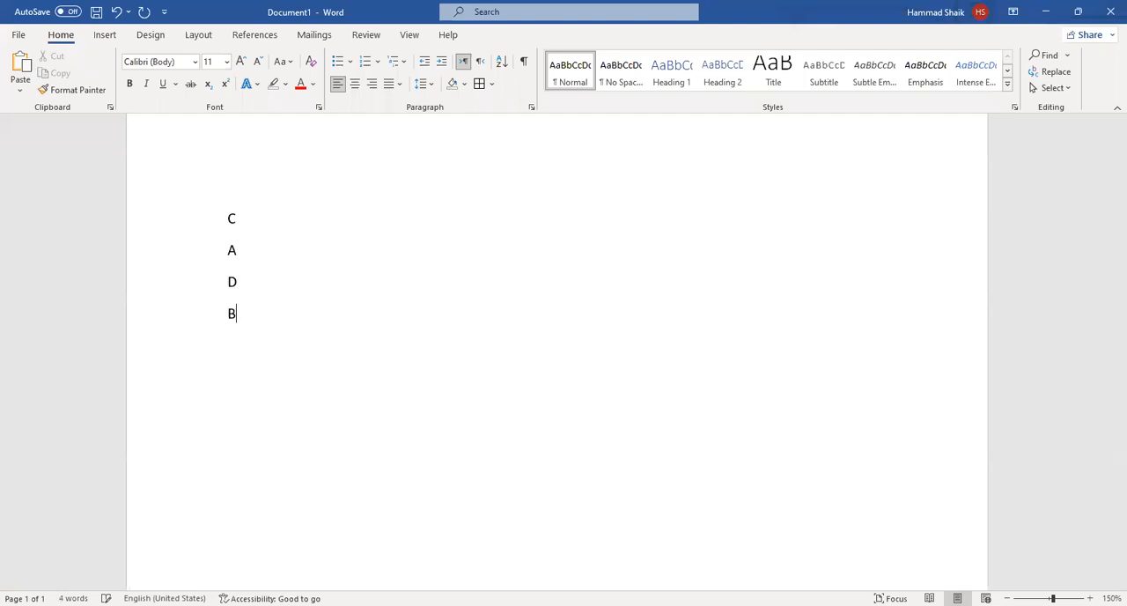
Sort the four letters as text in descending order.
drag(247, 356, 316, 60)
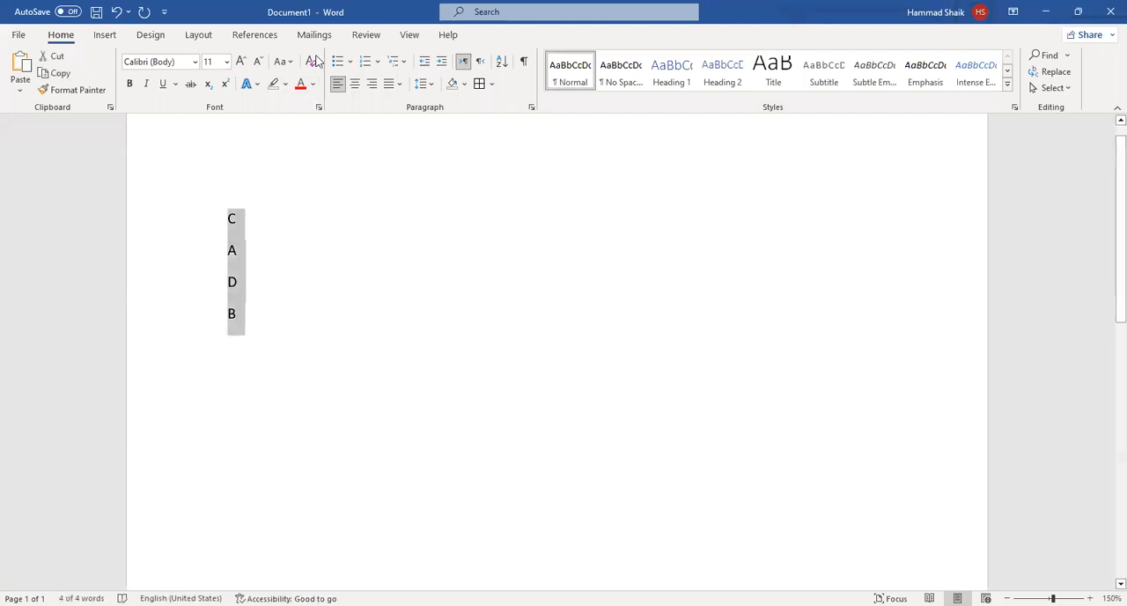
click(499, 69)
click(649, 229)
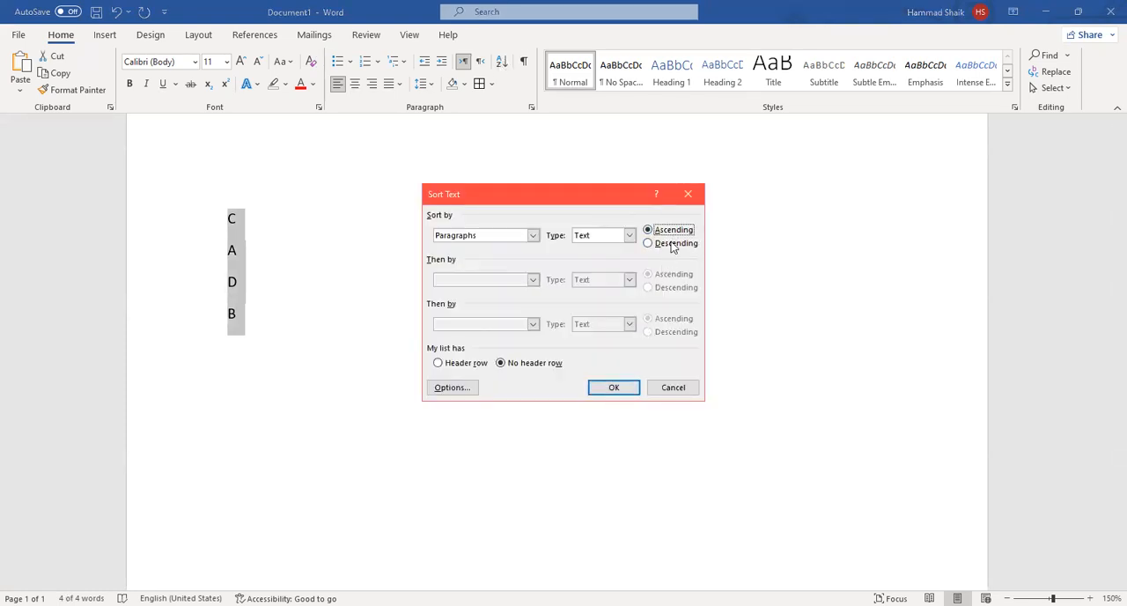
click(671, 243)
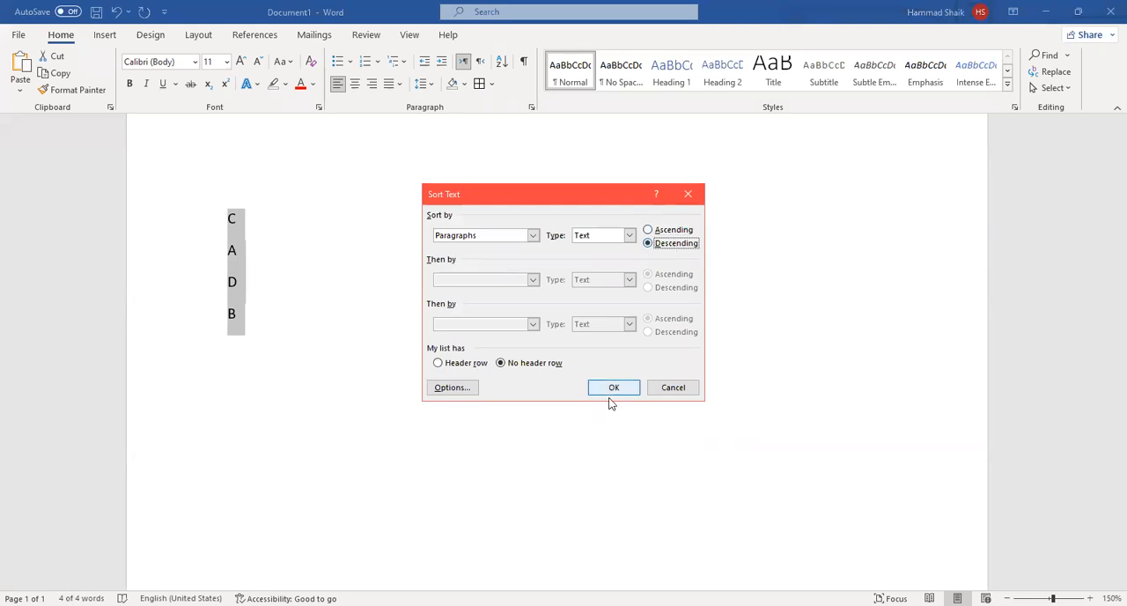
click(614, 388)
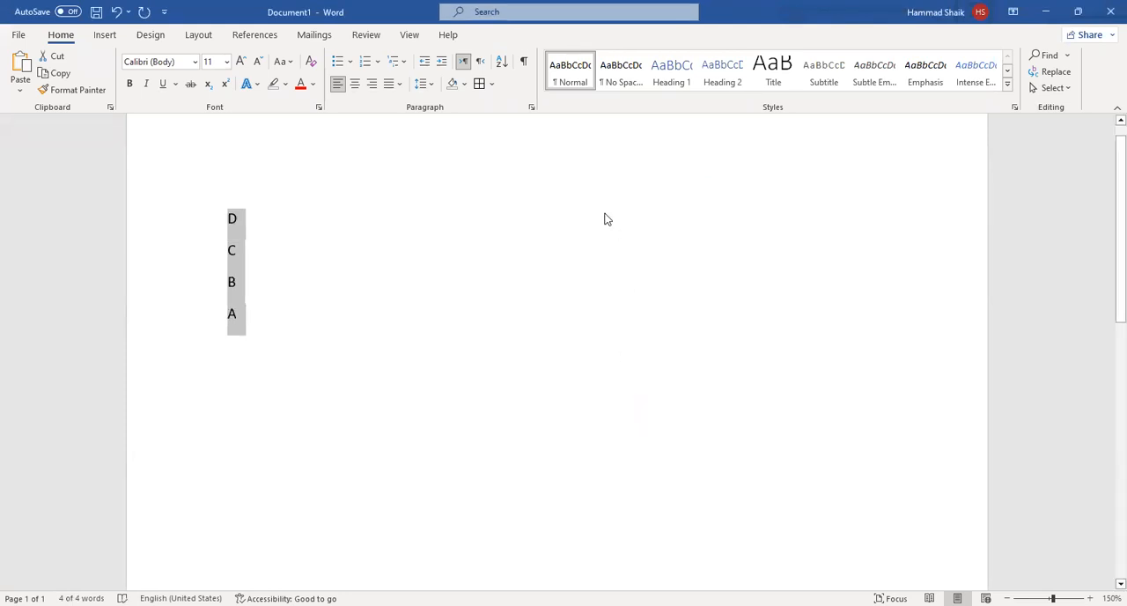
Replace the letters with sample paragraphs generated by the =RAND() function.
key(Delete)
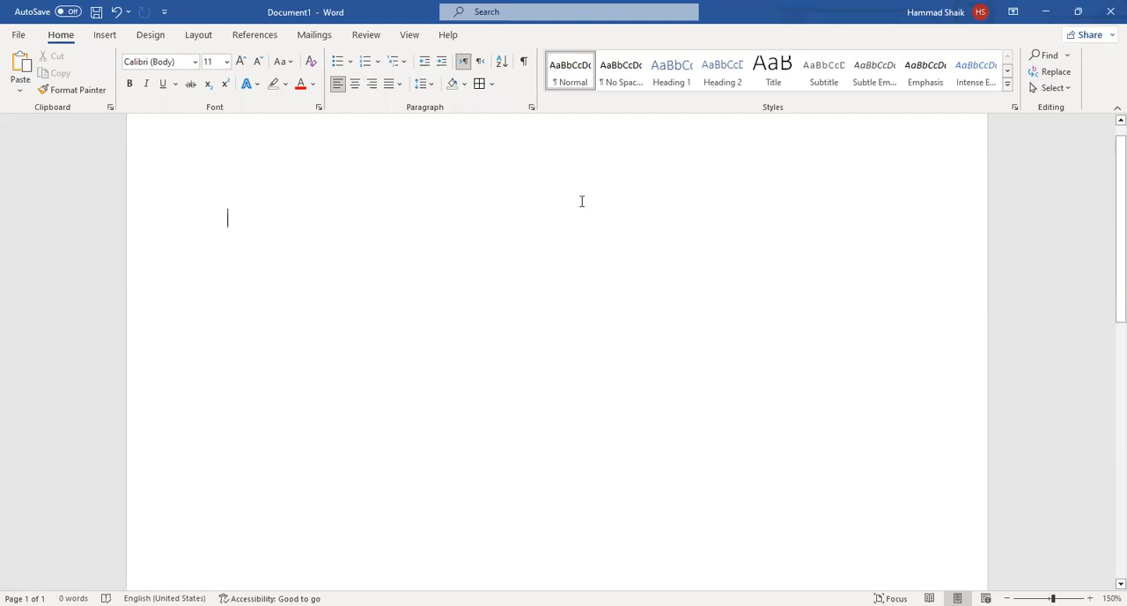
text(=RAN)
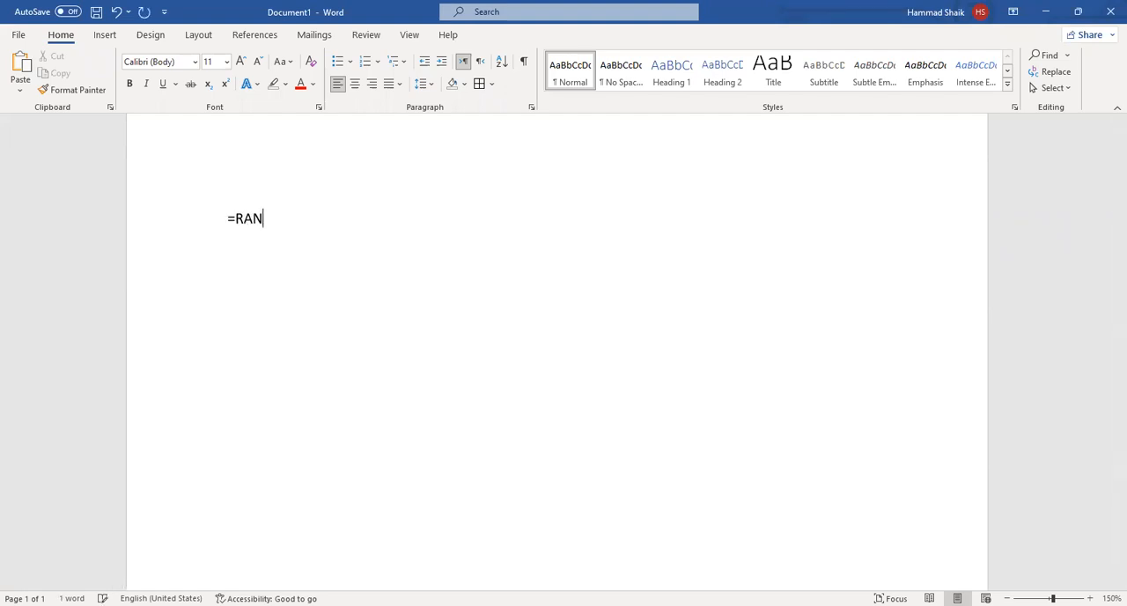
text(D())
key(Return)
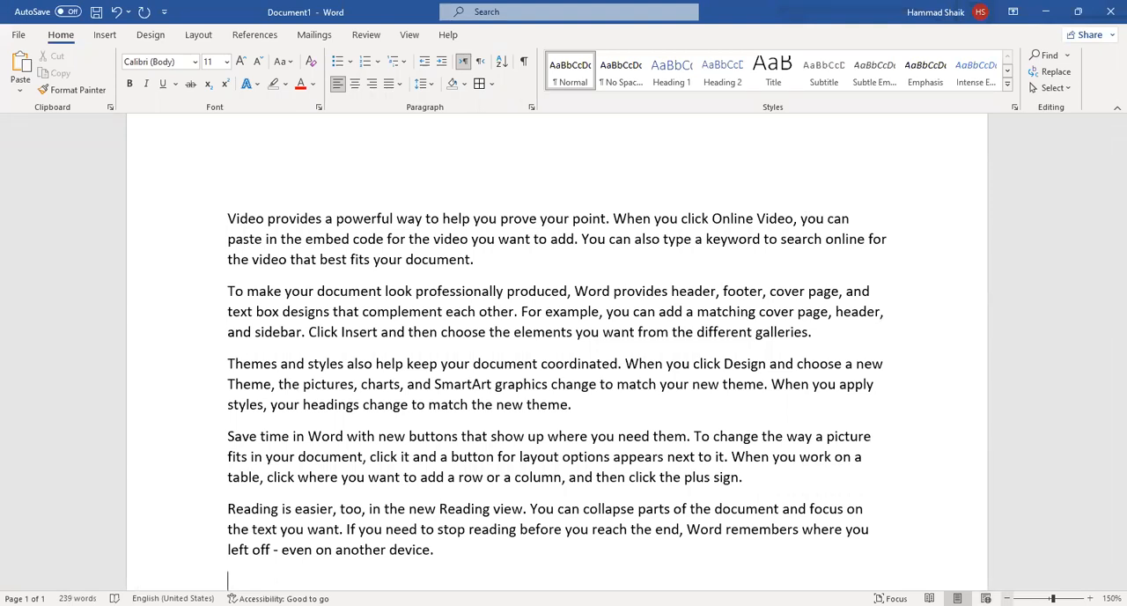
Find every occurrence of the word "DOCUMENT" in the sample text.
click(1006, 598)
click(1007, 598)
click(1007, 598)
click(1006, 598)
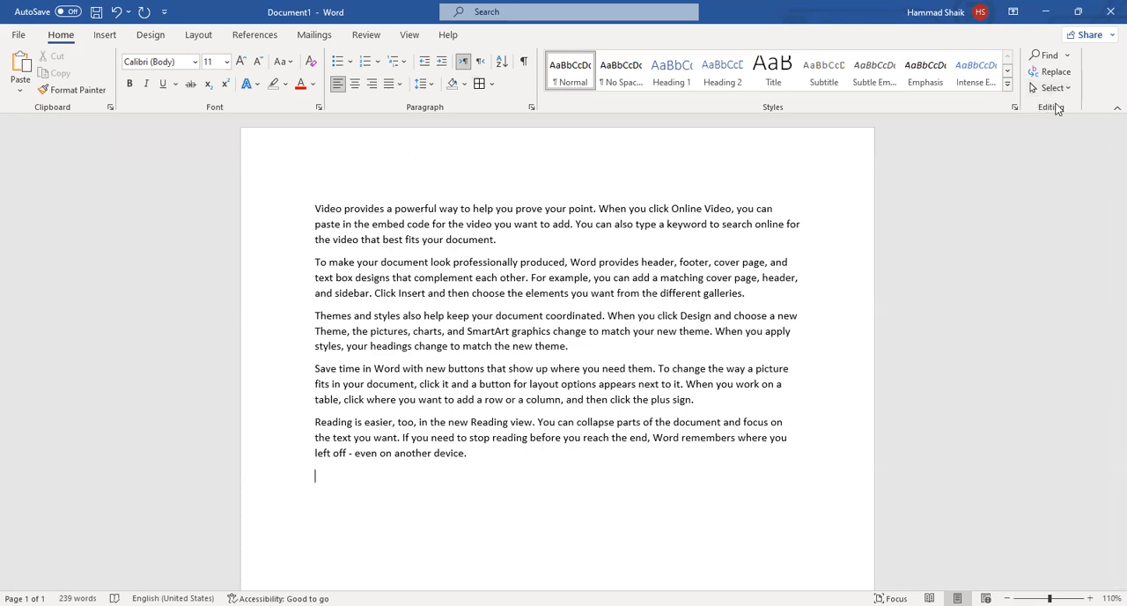
click(1045, 55)
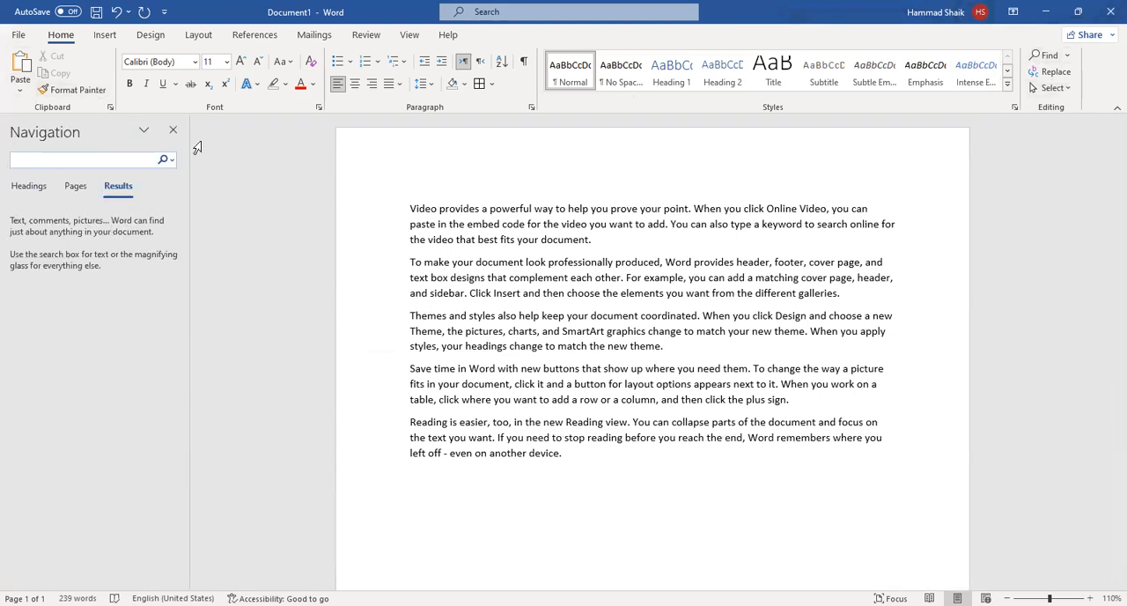
click(80, 159)
text(DOC)
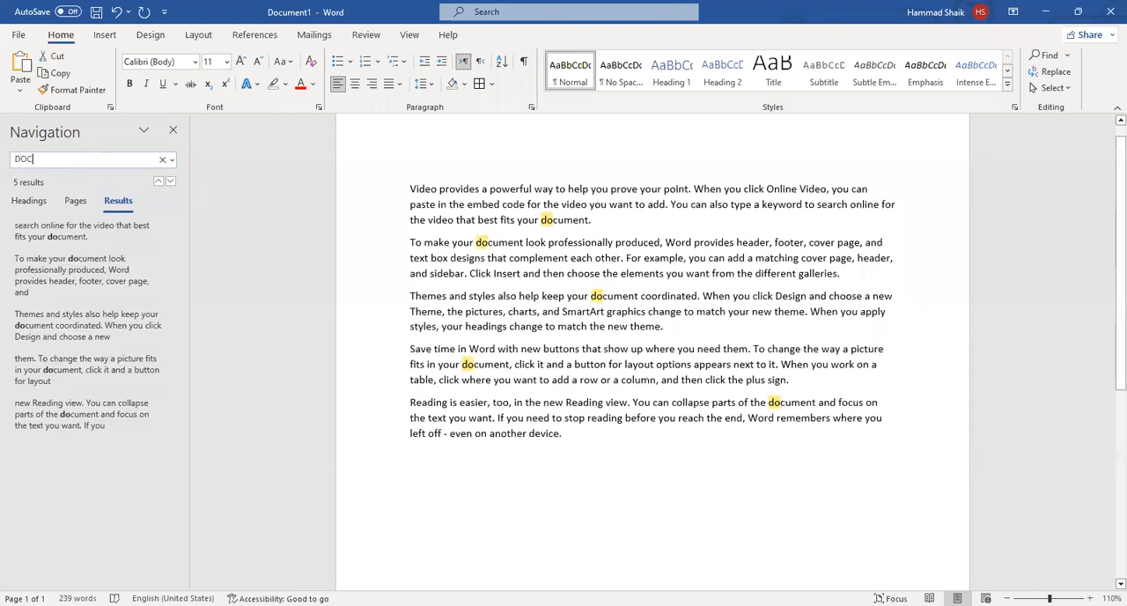
text(UMENT)
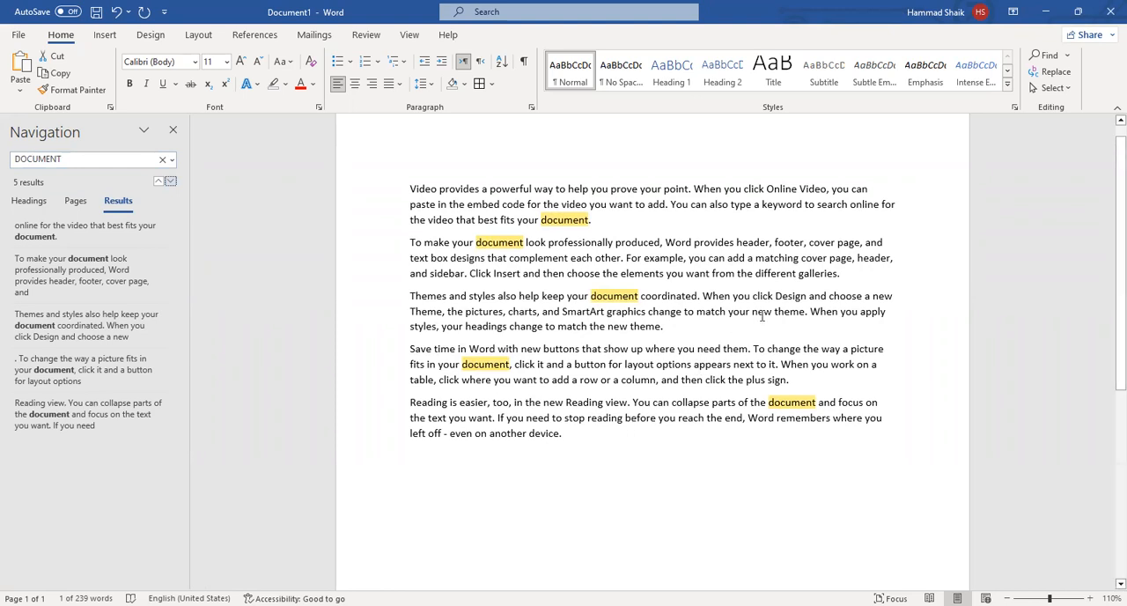
Find every occurrence of the word "VIDEO" in the sample text, and close the search results.
click(159, 157)
text(VIDEO)
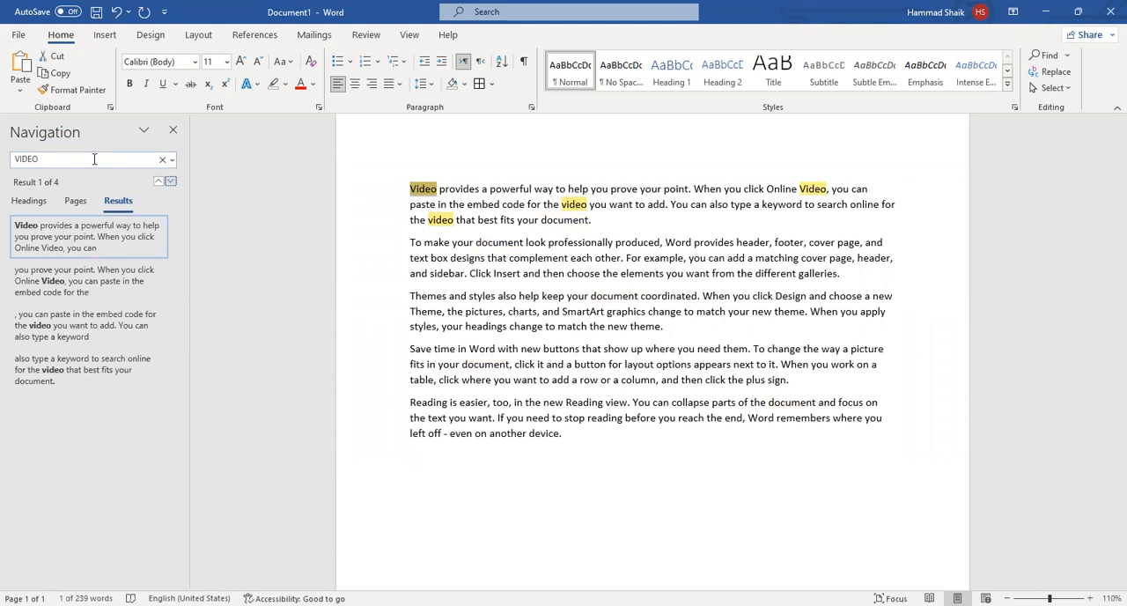
click(173, 129)
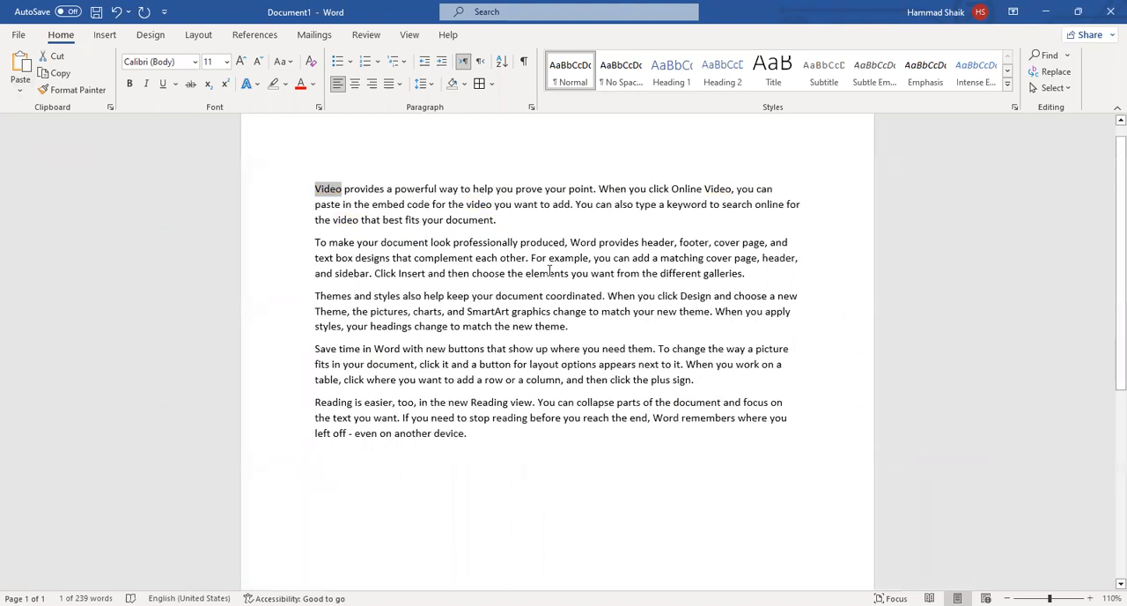
click(380, 227)
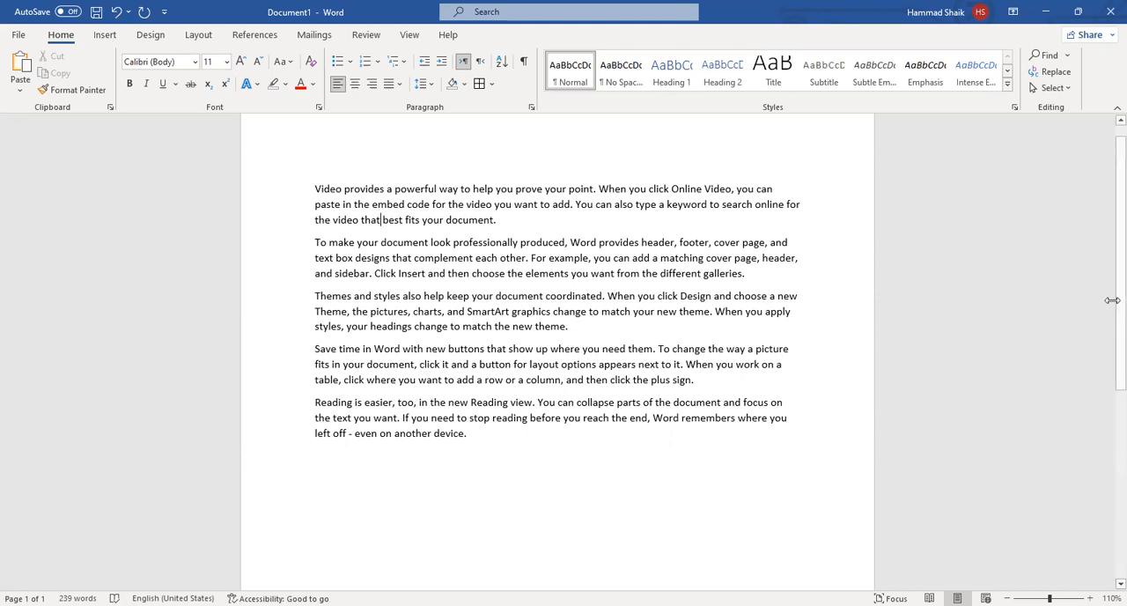
Set up a find-and-replace that swaps the word "Video" for "Movie".
click(1060, 77)
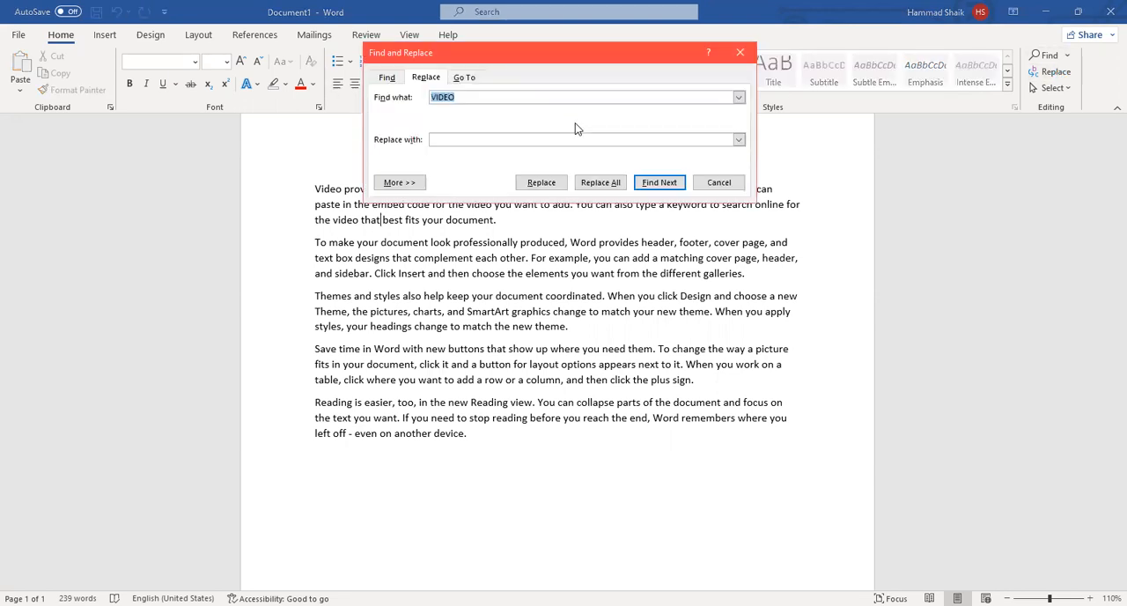
click(568, 95)
key(BackSpace)
key(BackSpace)
key(BackSpace)
key(BackSpace)
key(BackSpace)
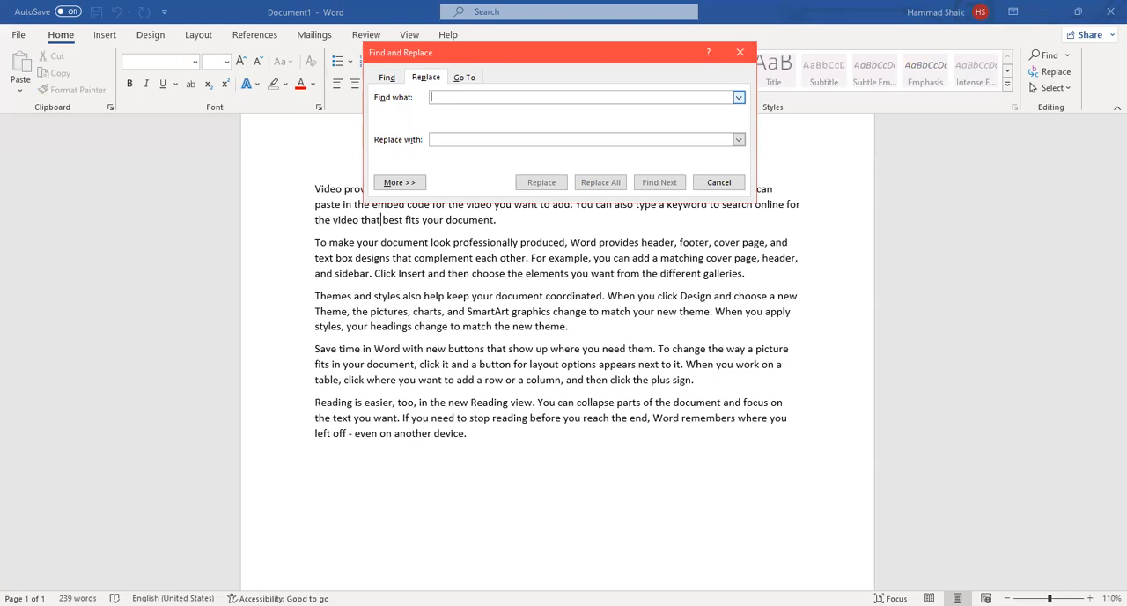
text(Video)
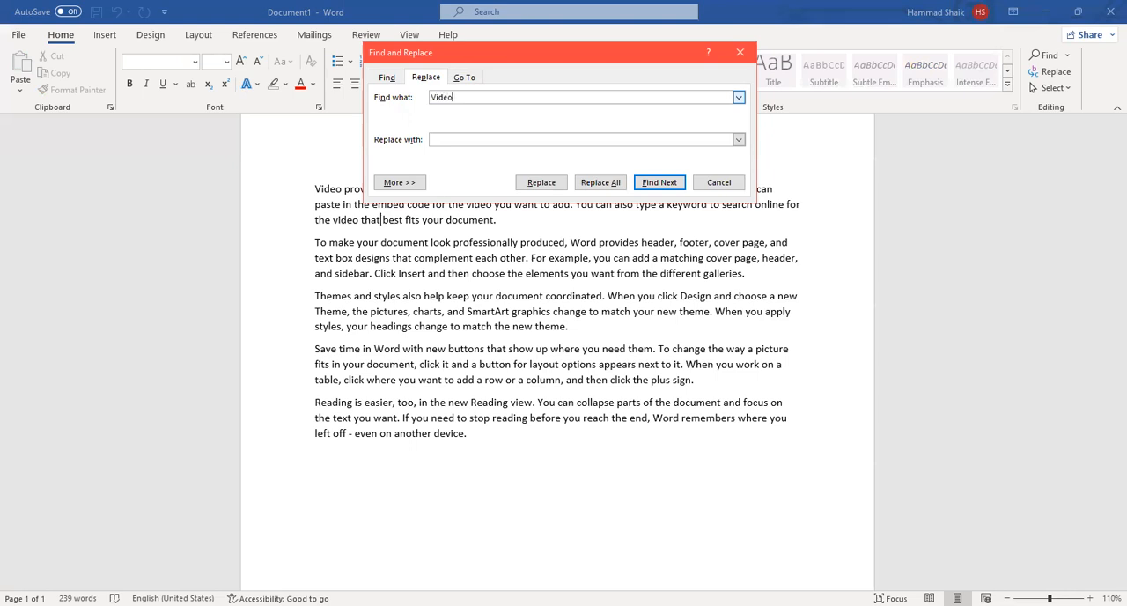
click(442, 140)
text(Movie)
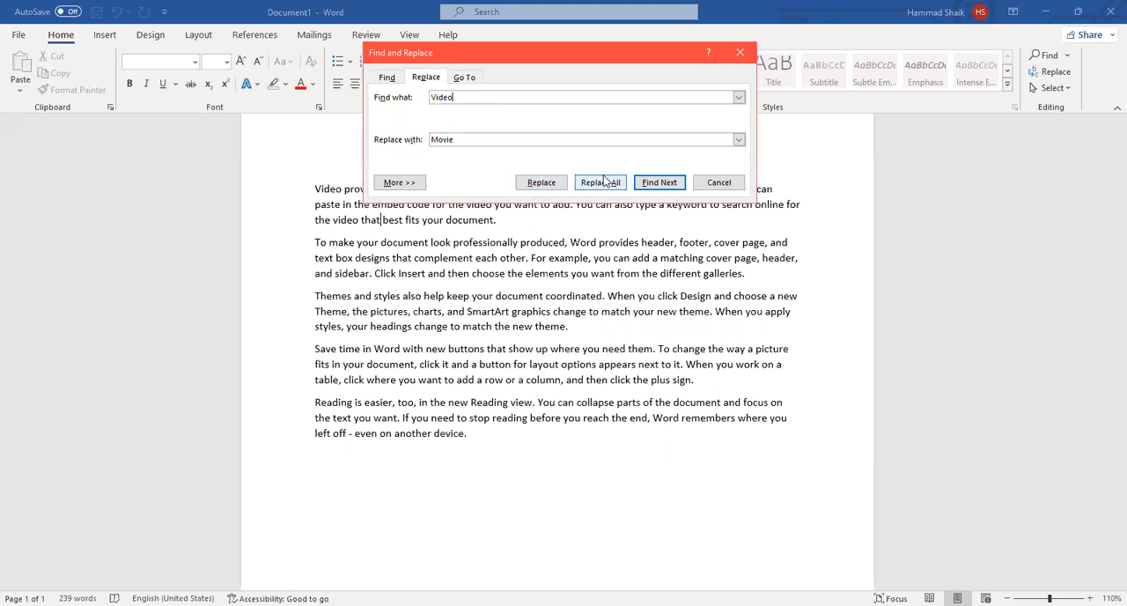
Replace the first "Video" with "Movie" individually, and replace all remaining occurrences at once.
click(542, 185)
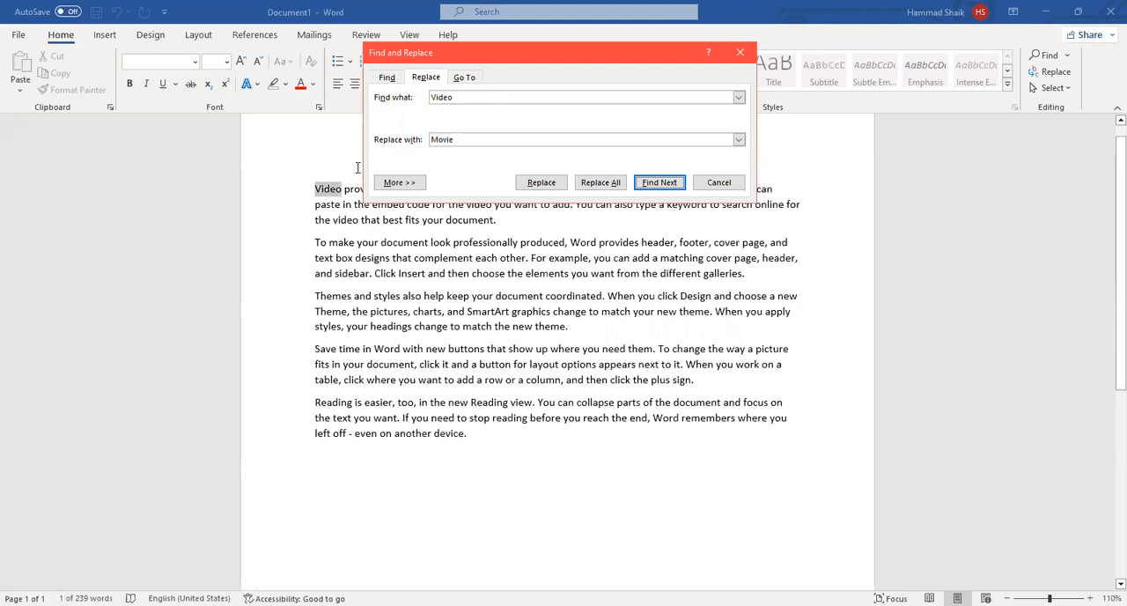
drag(520, 53, 786, 72)
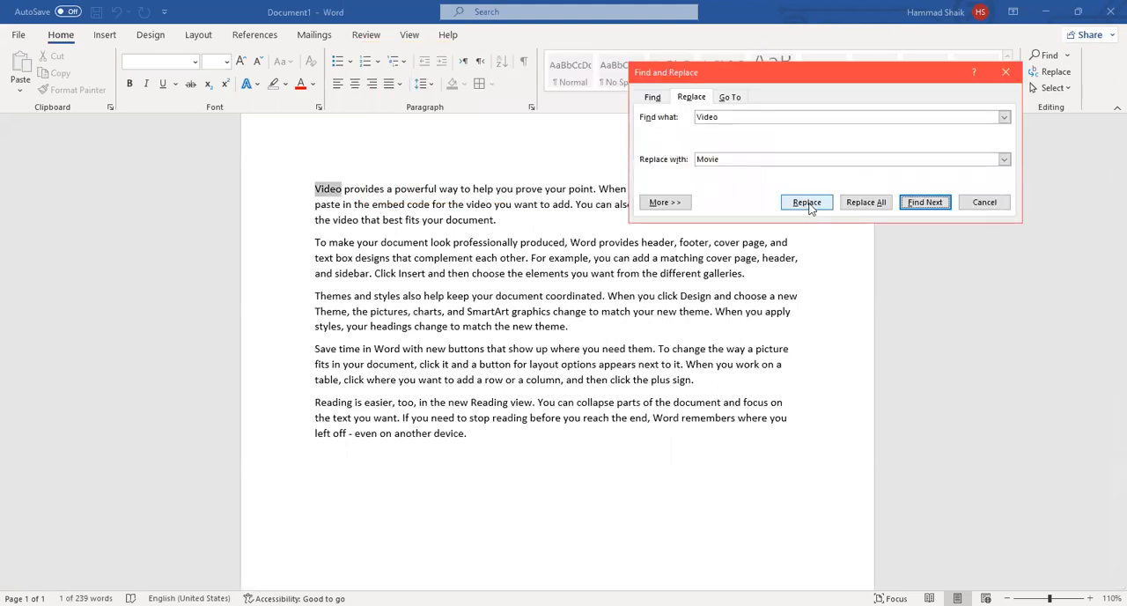
click(807, 203)
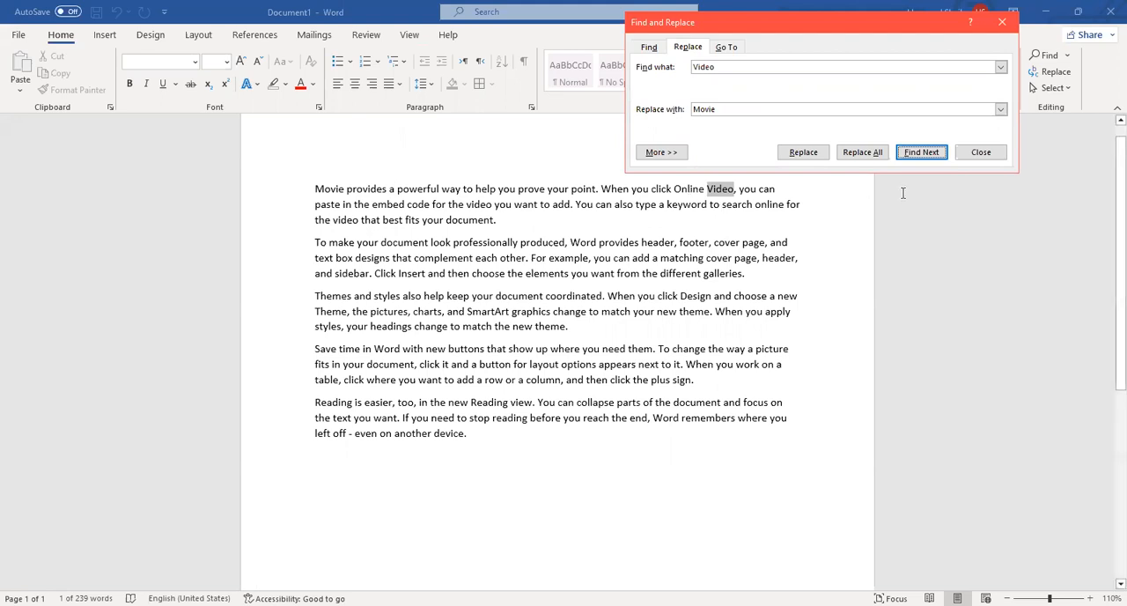
click(872, 154)
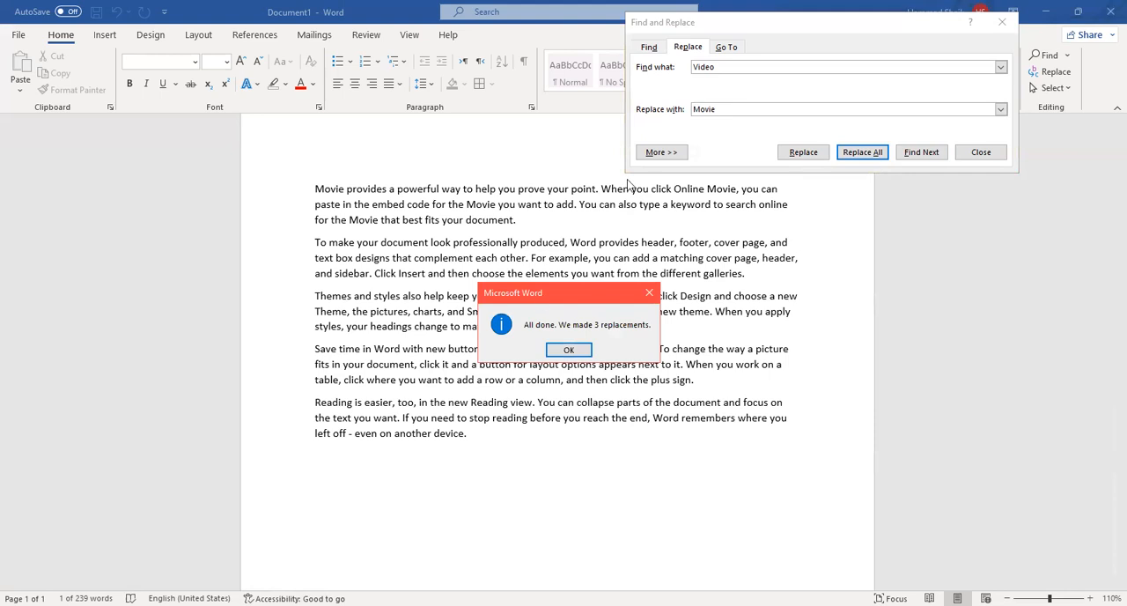
drag(541, 294, 628, 181)
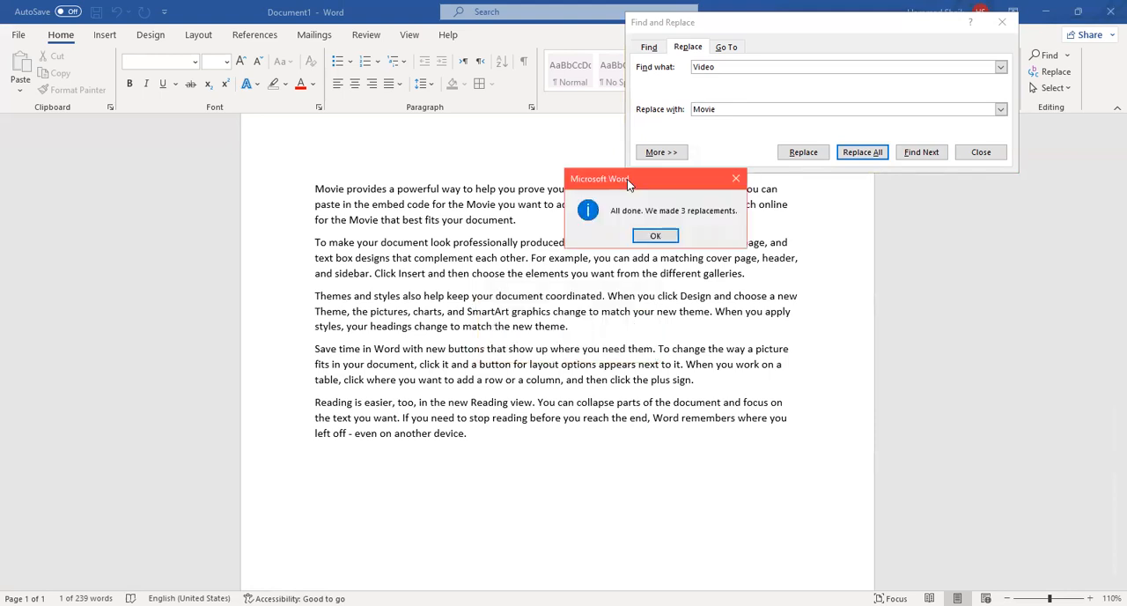
click(659, 238)
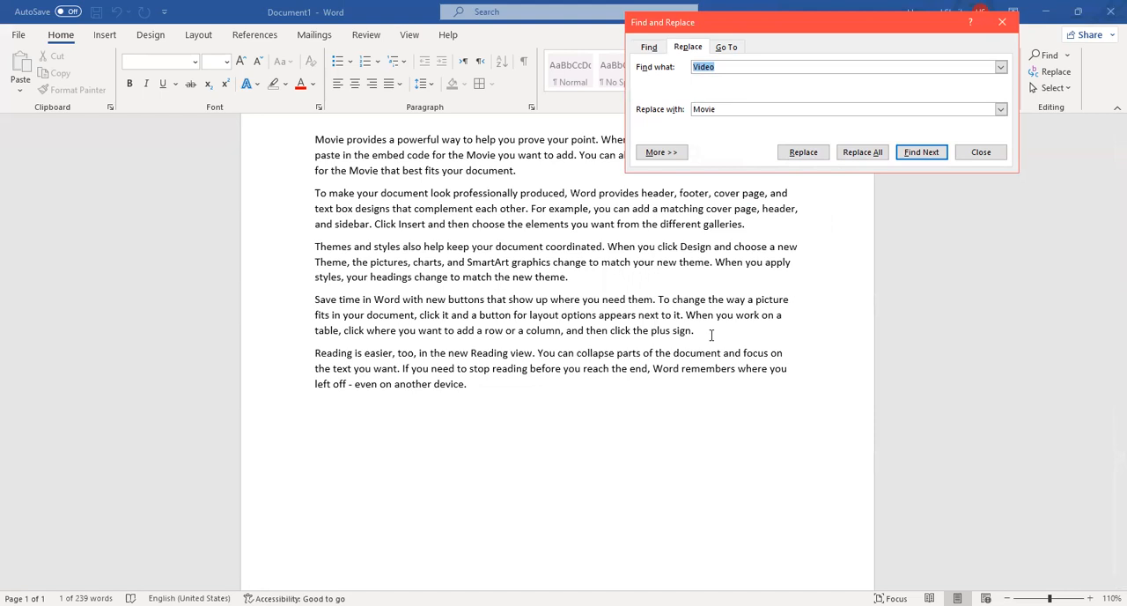
click(980, 151)
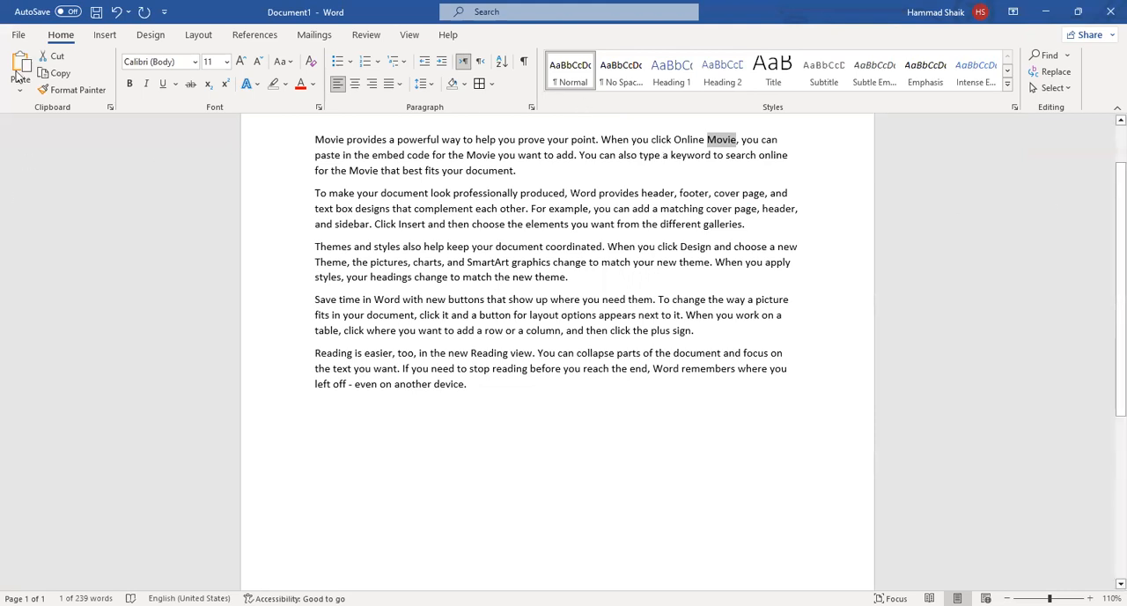
Add empty lines below the last paragraph of the sample text.
click(105, 35)
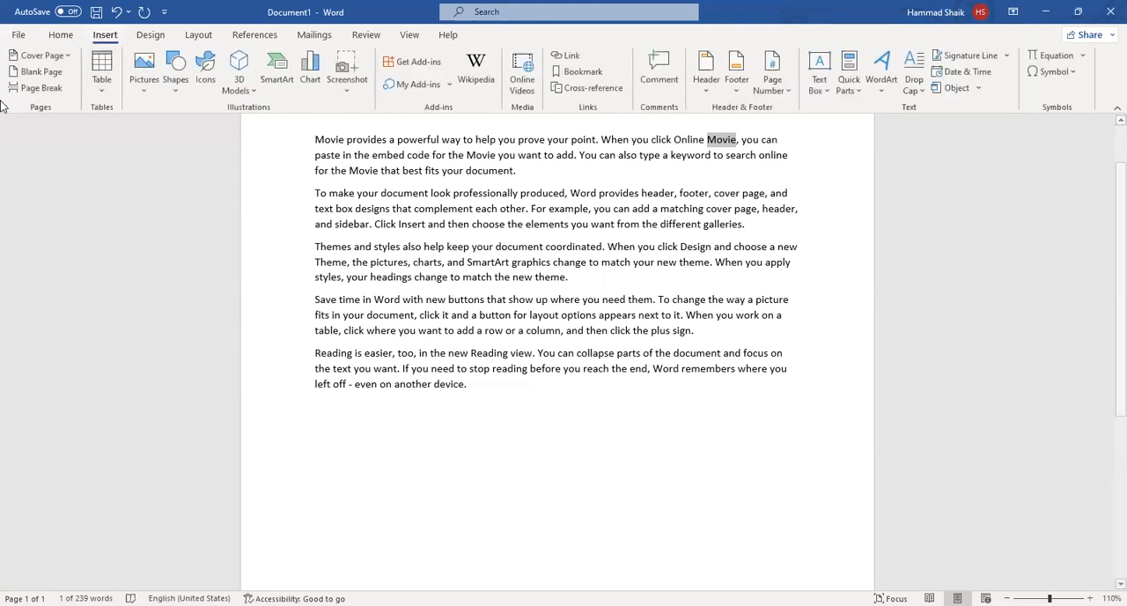
scroll(206, 312, down, 4)
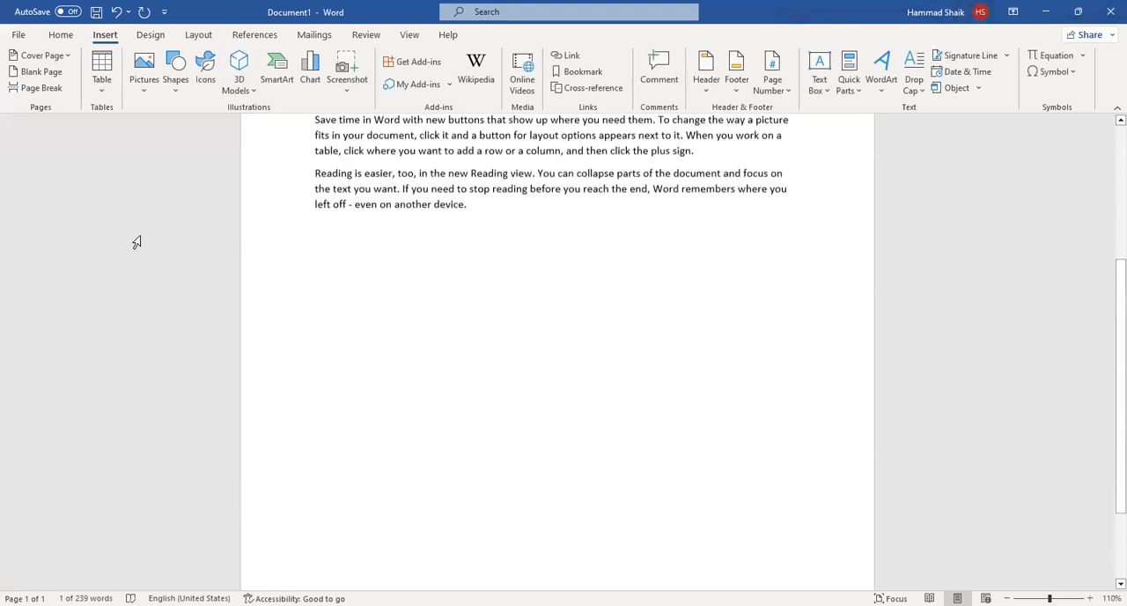
scroll(529, 324, up, 2)
click(560, 292)
key(Return)
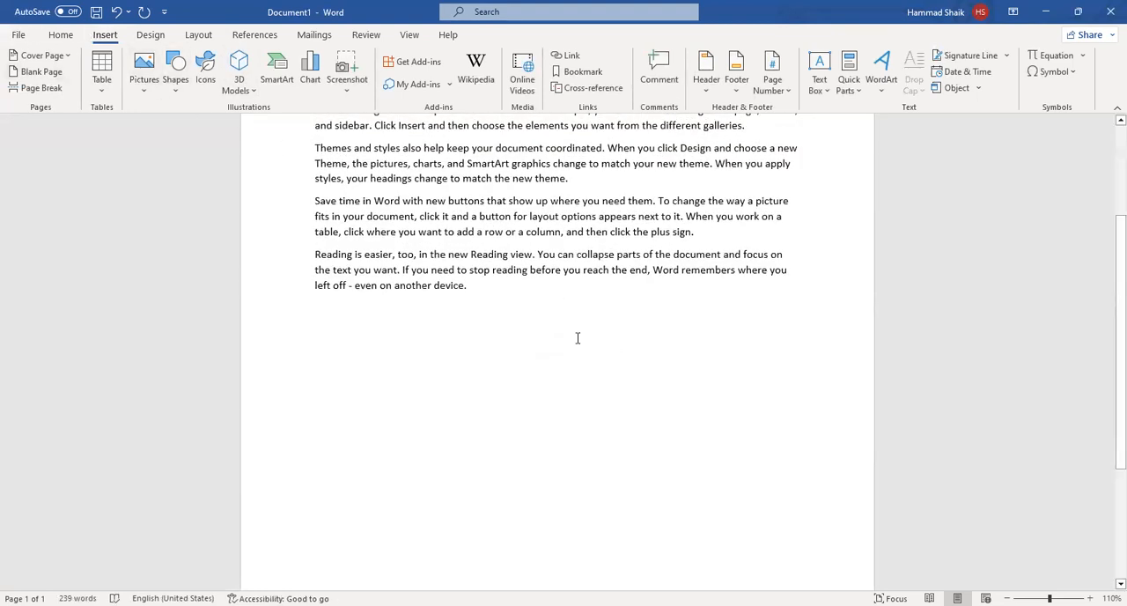
scroll(575, 337, up, 4)
scroll(577, 340, down, 7)
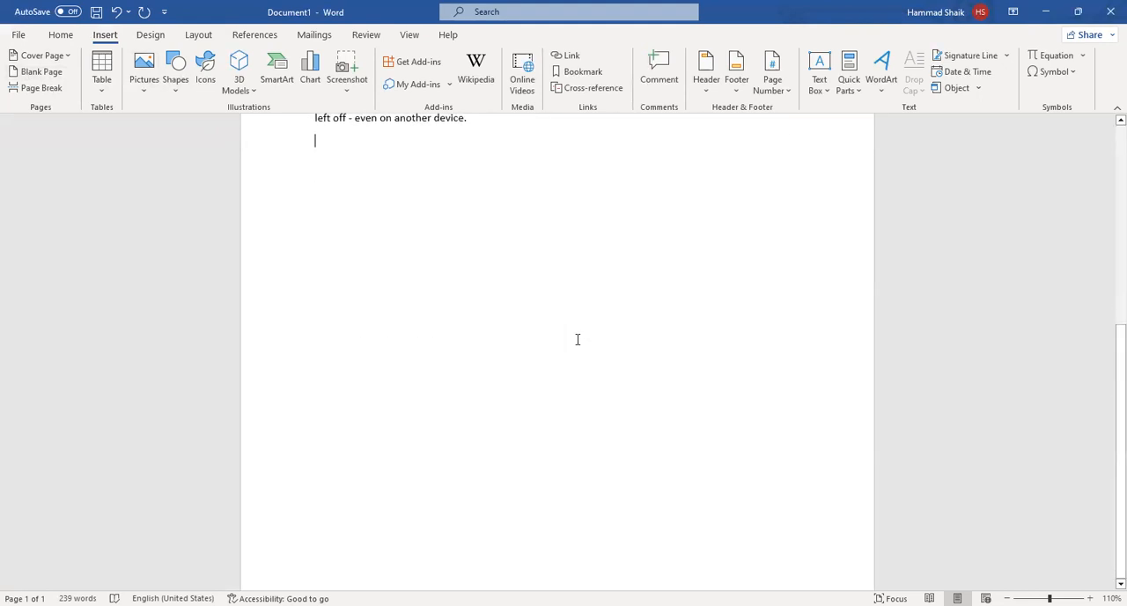
scroll(672, 421, up, 4)
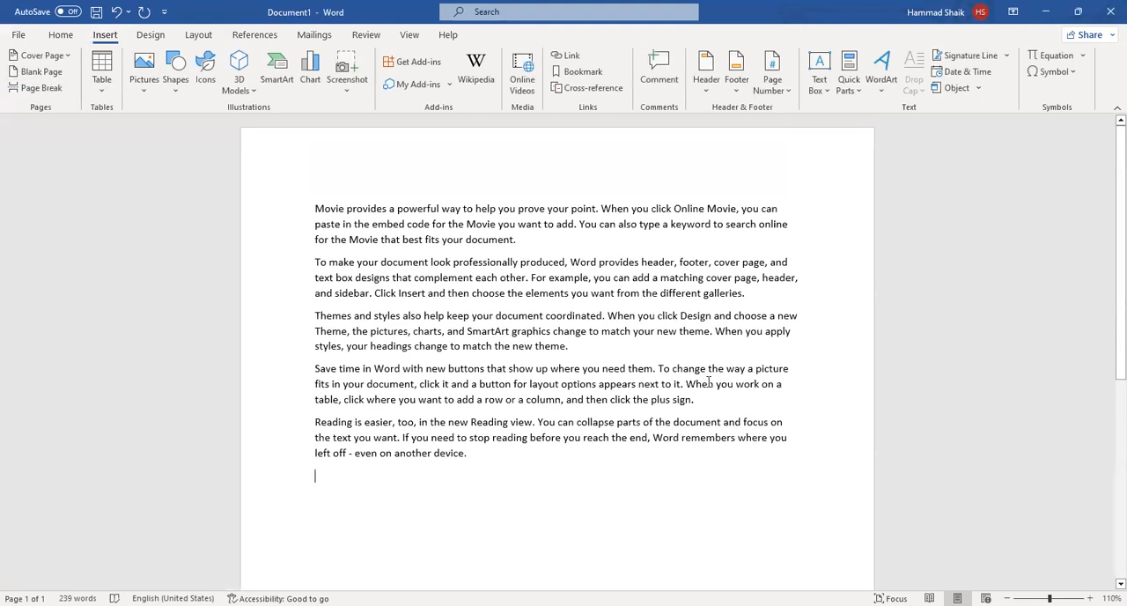
scroll(709, 381, down, 8)
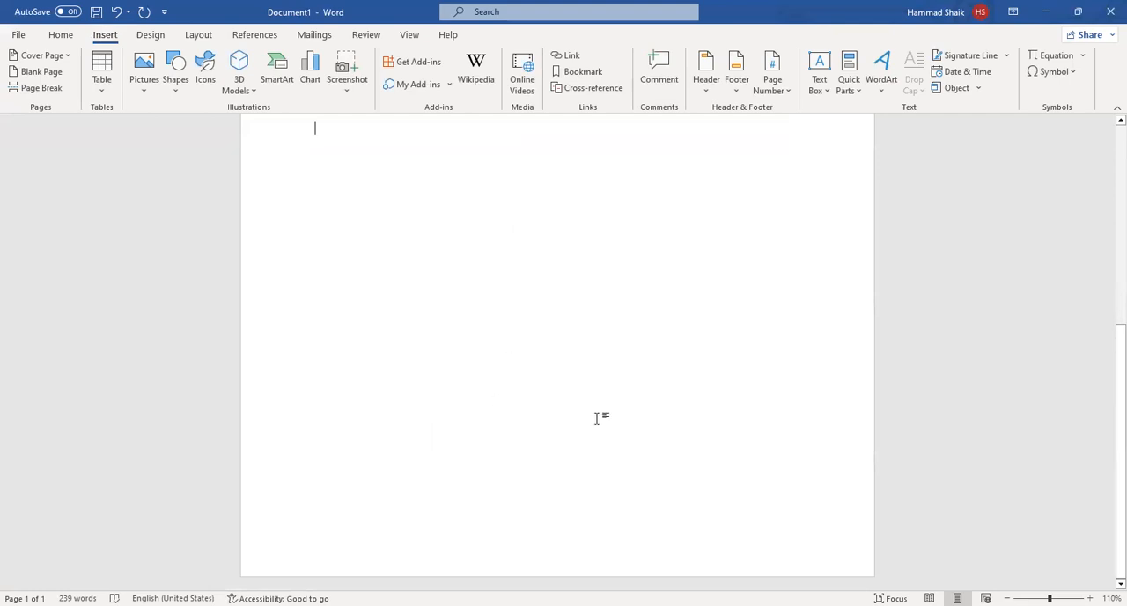
scroll(599, 417, up, 3)
scroll(597, 418, up, 5)
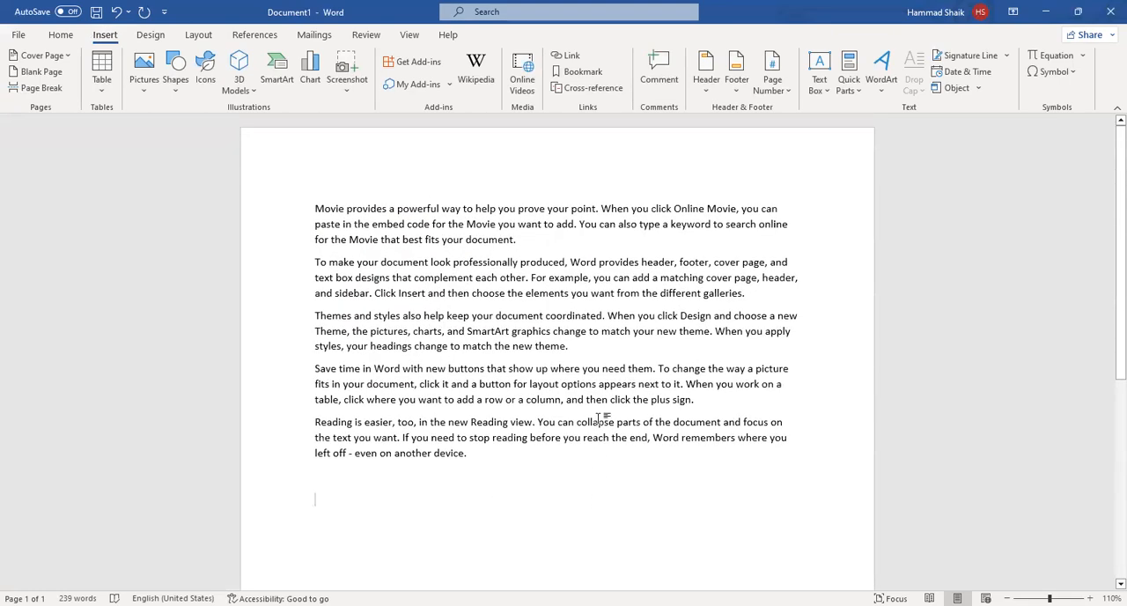
Insert a blank page after the sample text.
scroll(599, 417, down, 4)
scroll(599, 417, up, 2)
scroll(378, 420, down, 3)
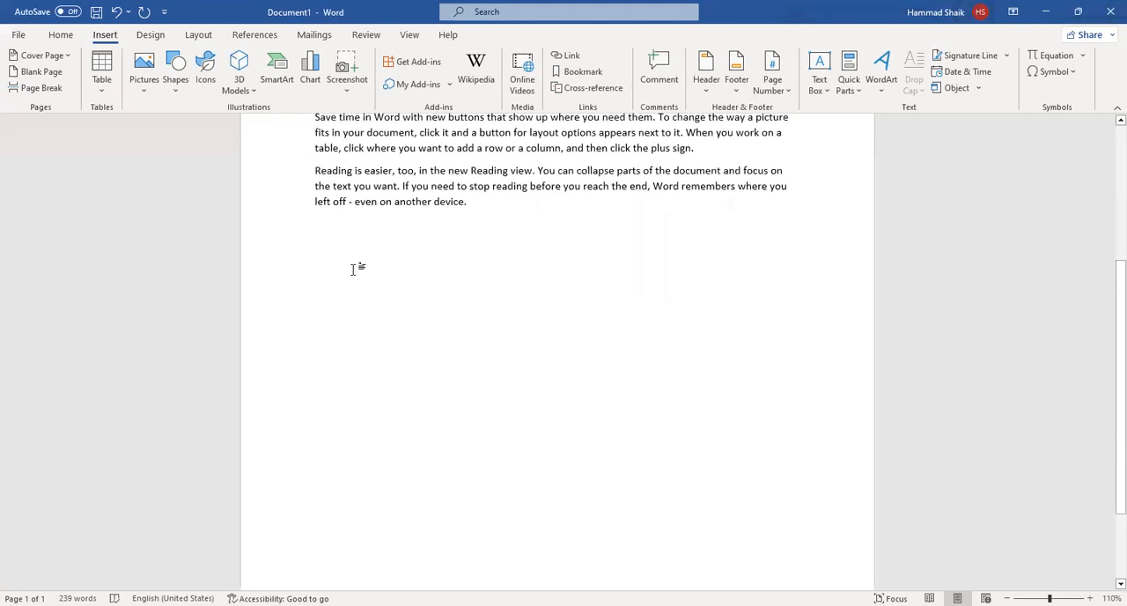
scroll(467, 302, up, 6)
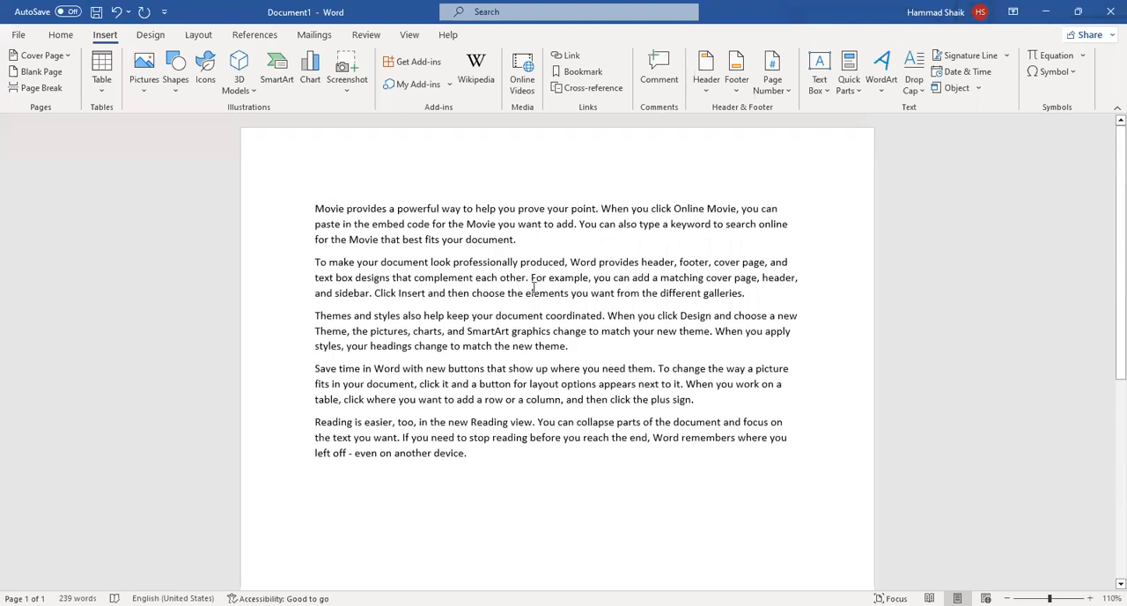
scroll(444, 359, down, 5)
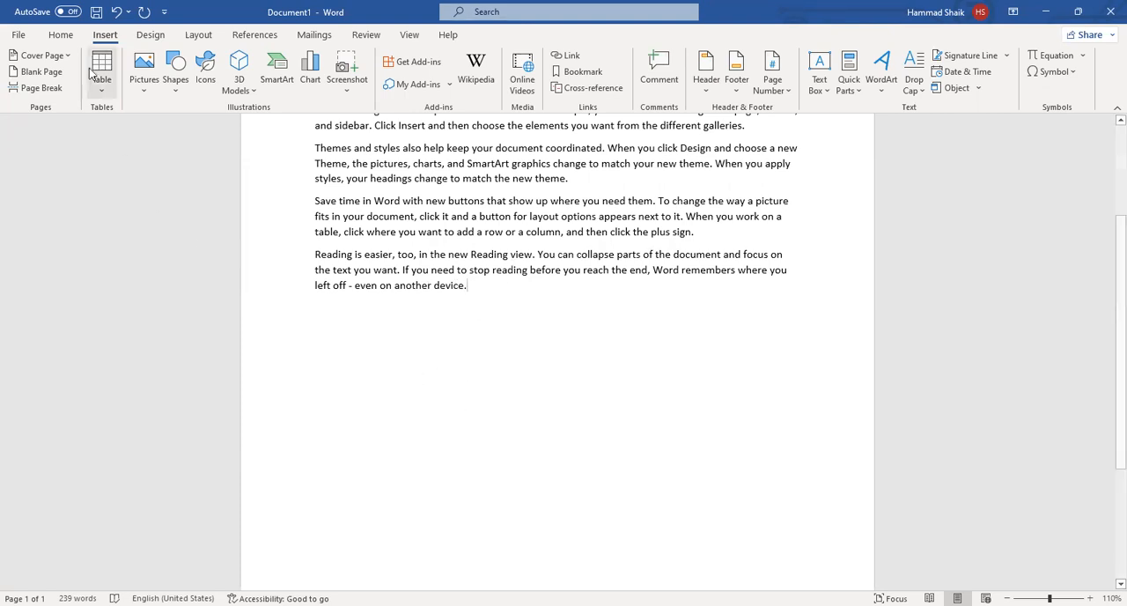
click(36, 78)
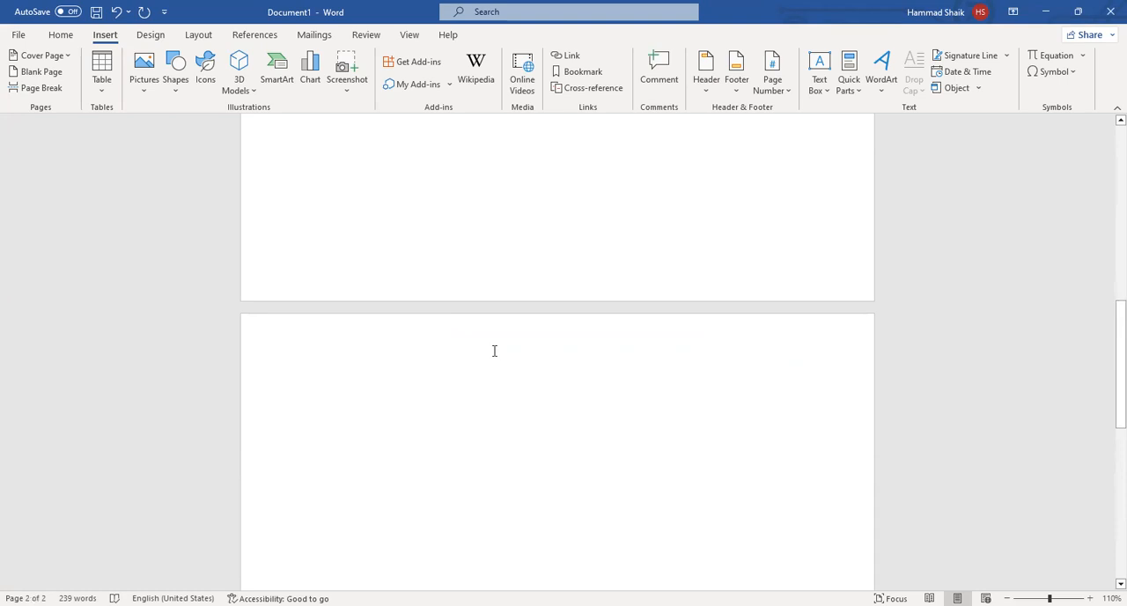
Insert a blank page before the first paragraph, and review the pages around the text.
scroll(483, 405, up, 5)
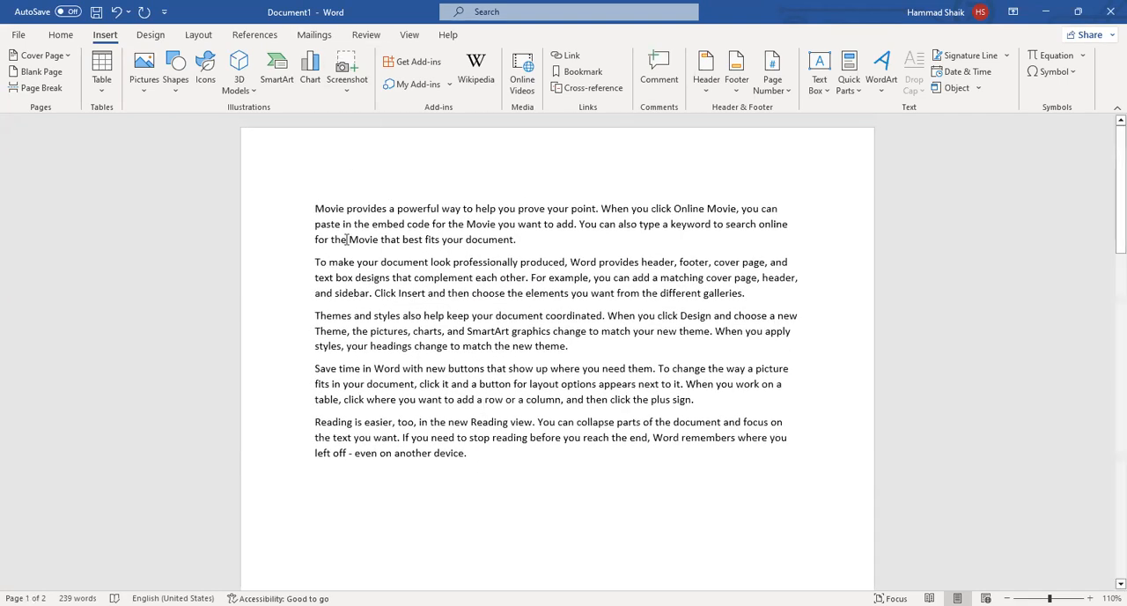
click(314, 208)
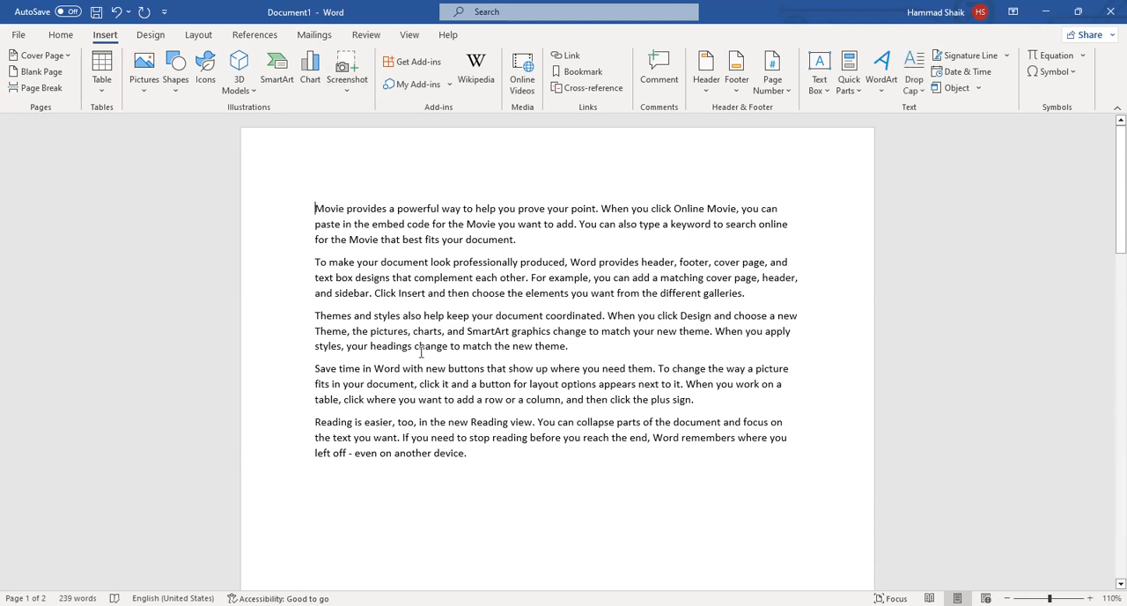
click(41, 72)
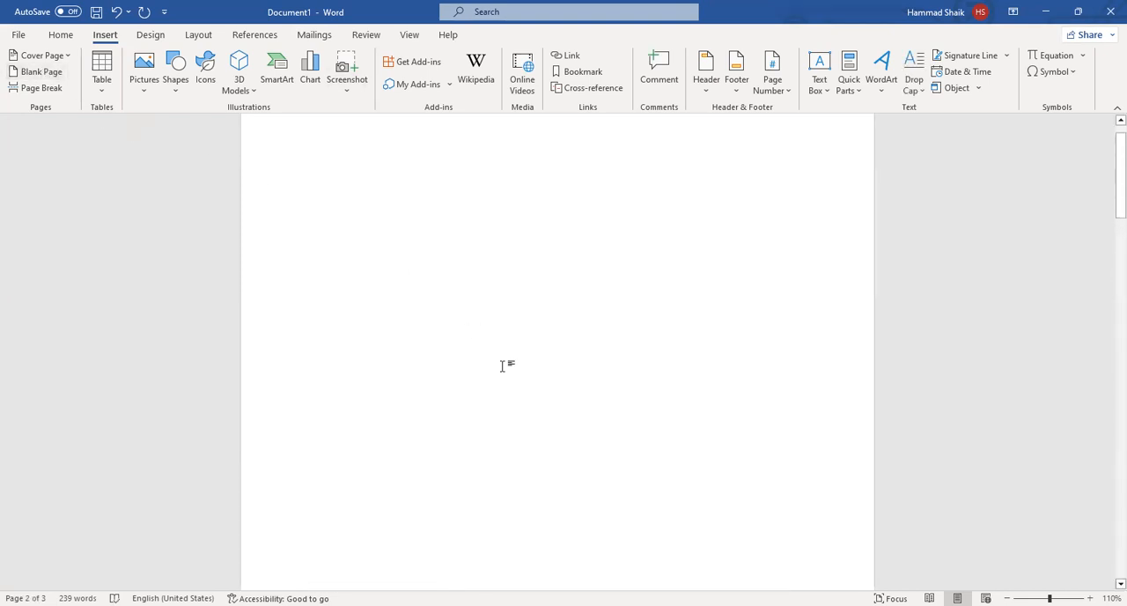
scroll(504, 364, down, 10)
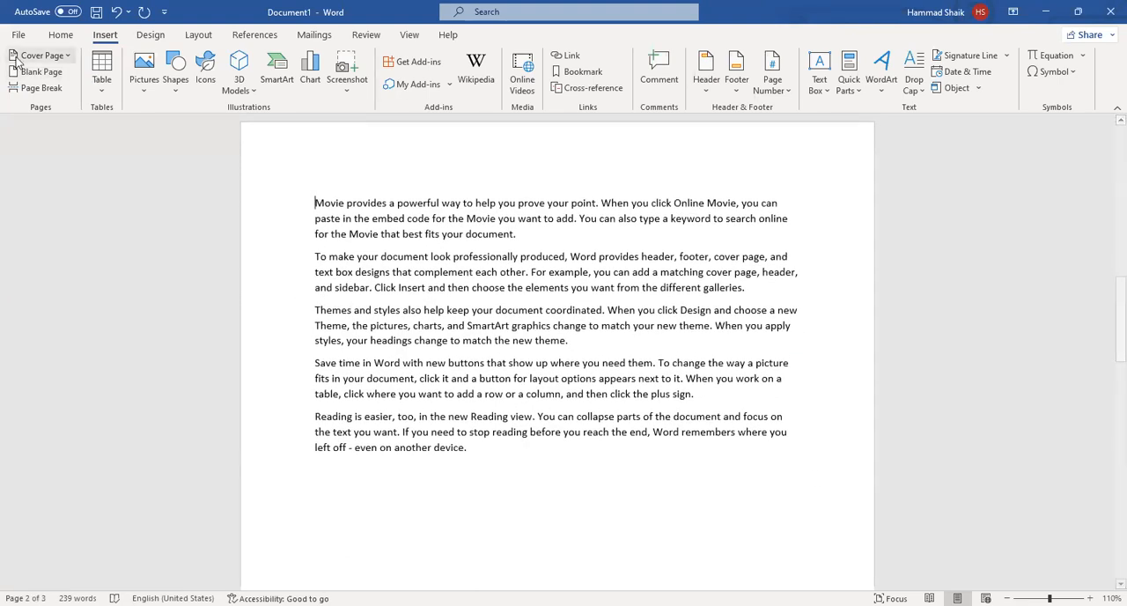
scroll(518, 174, down, 5)
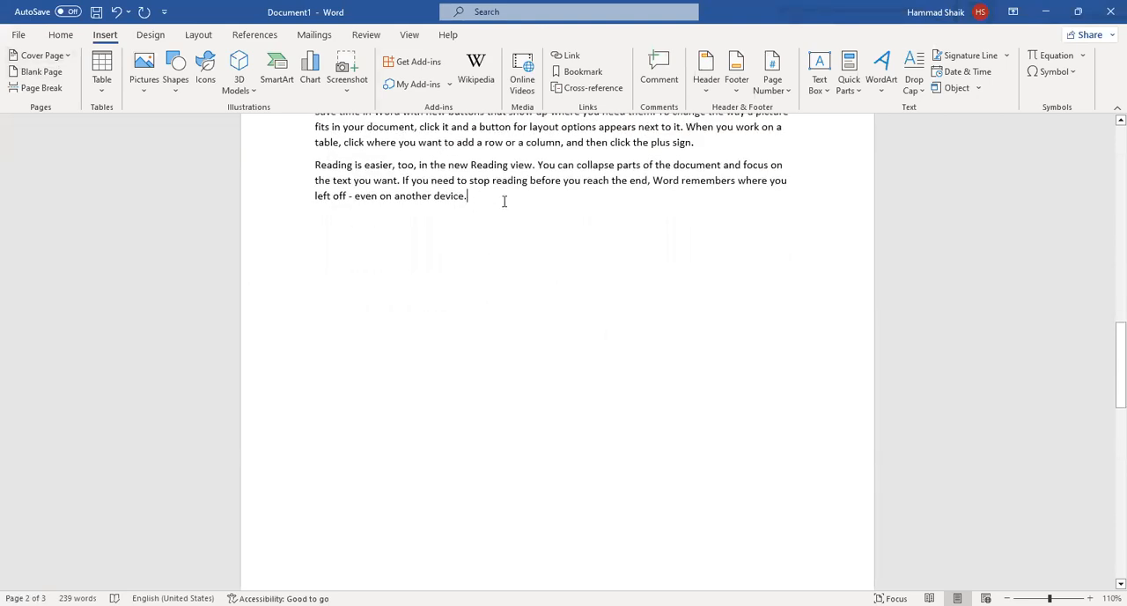
scroll(430, 322, down, 15)
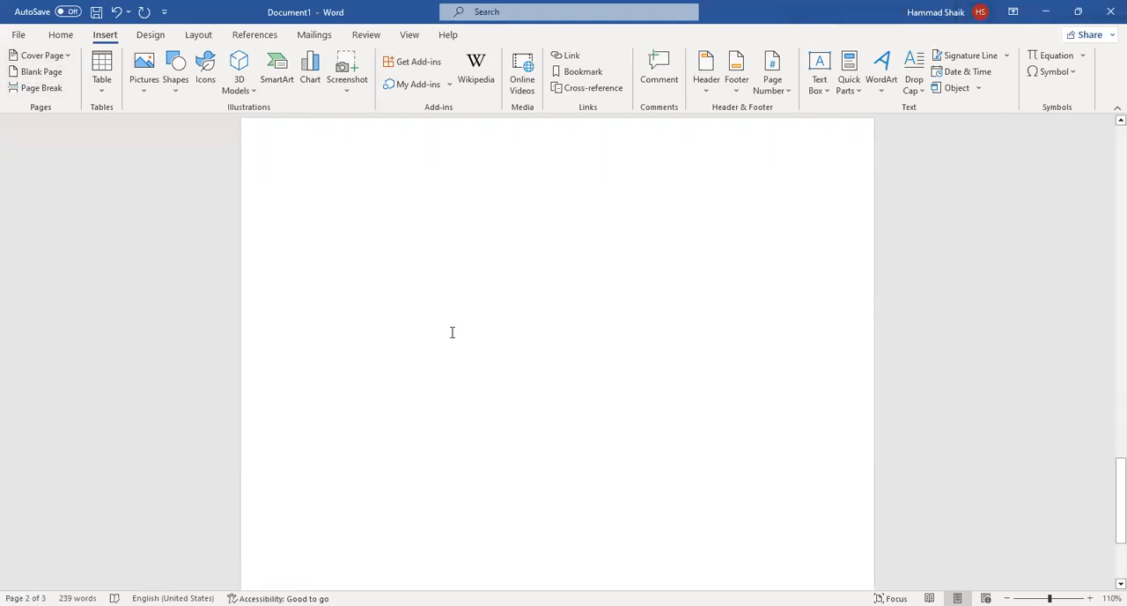
scroll(477, 356, up, 10)
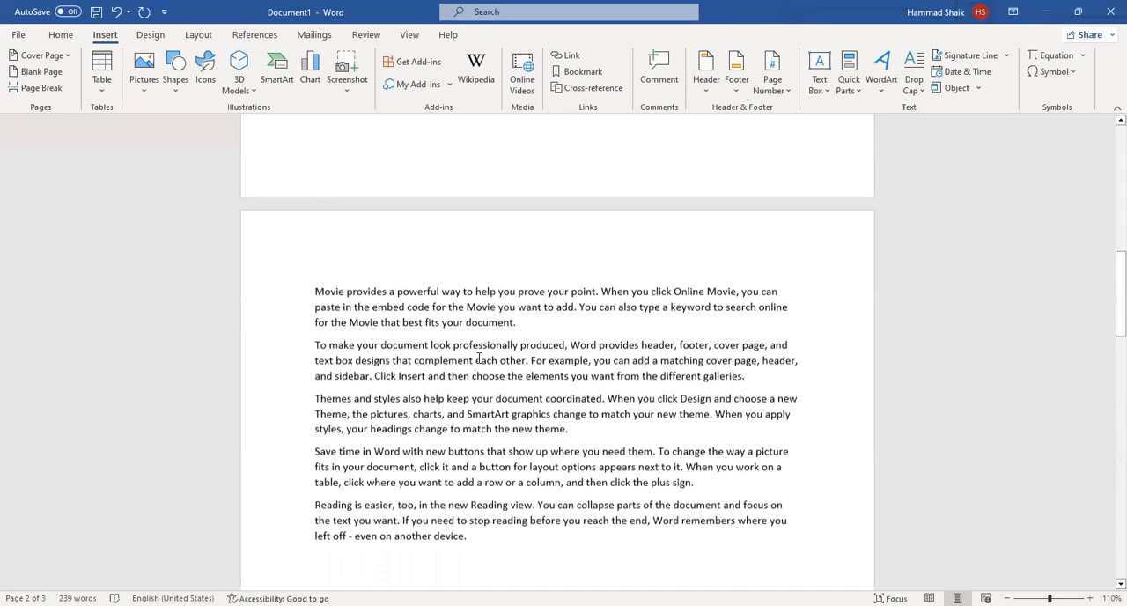
scroll(480, 358, down, 3)
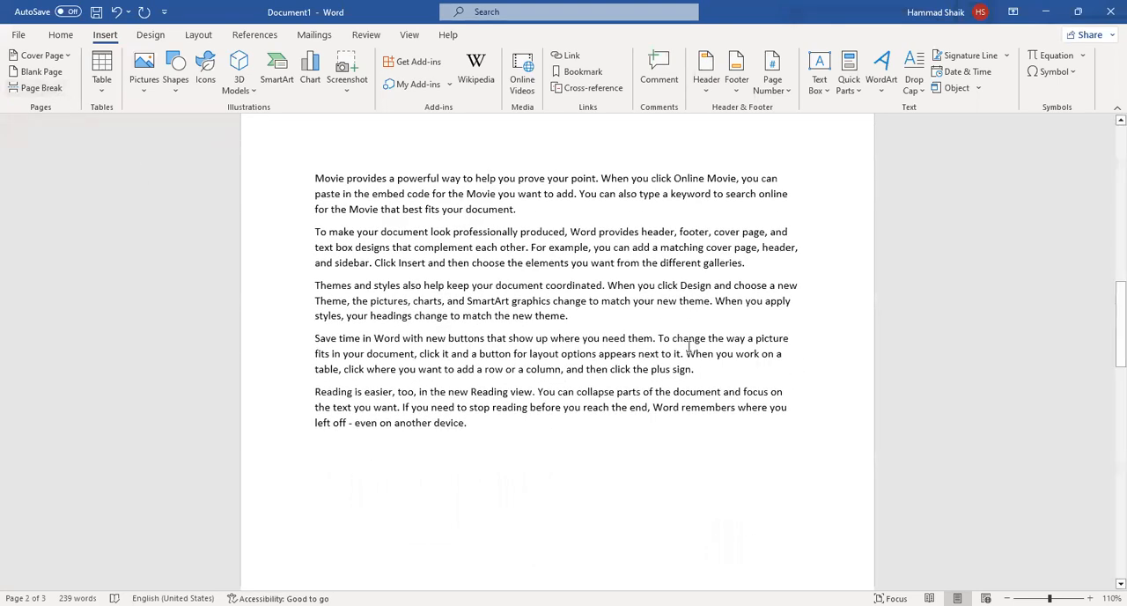
Insert a page break after the second paragraph, the one ending in "different galleries.", and check the split pages.
key(Delete)
click(315, 178)
drag(430, 210, 745, 265)
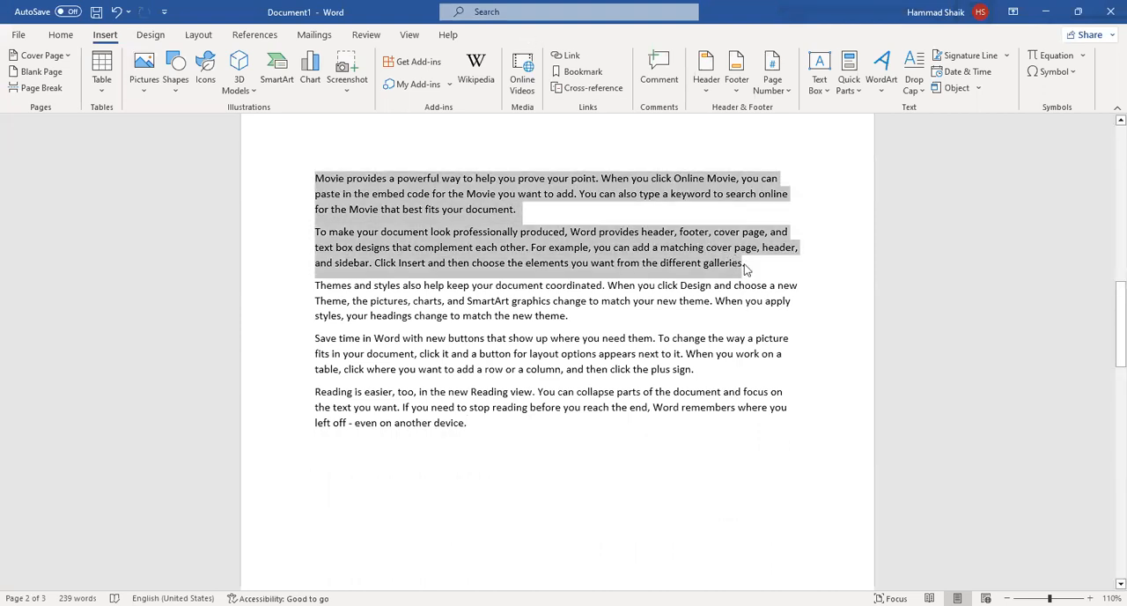
click(746, 265)
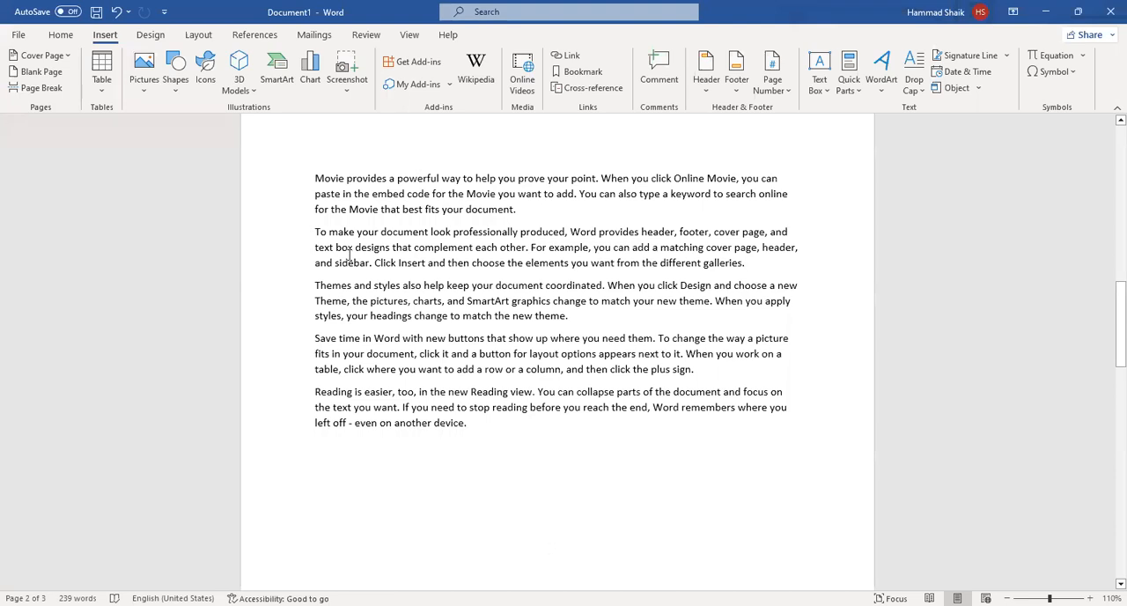
click(40, 87)
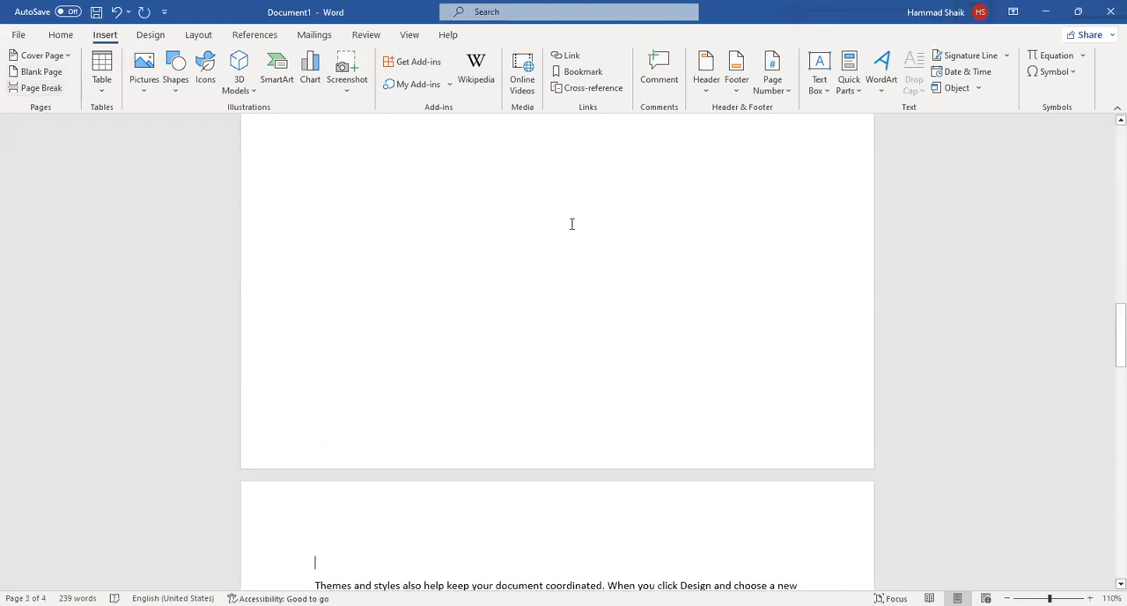
scroll(571, 226, up, 5)
scroll(570, 227, down, 7)
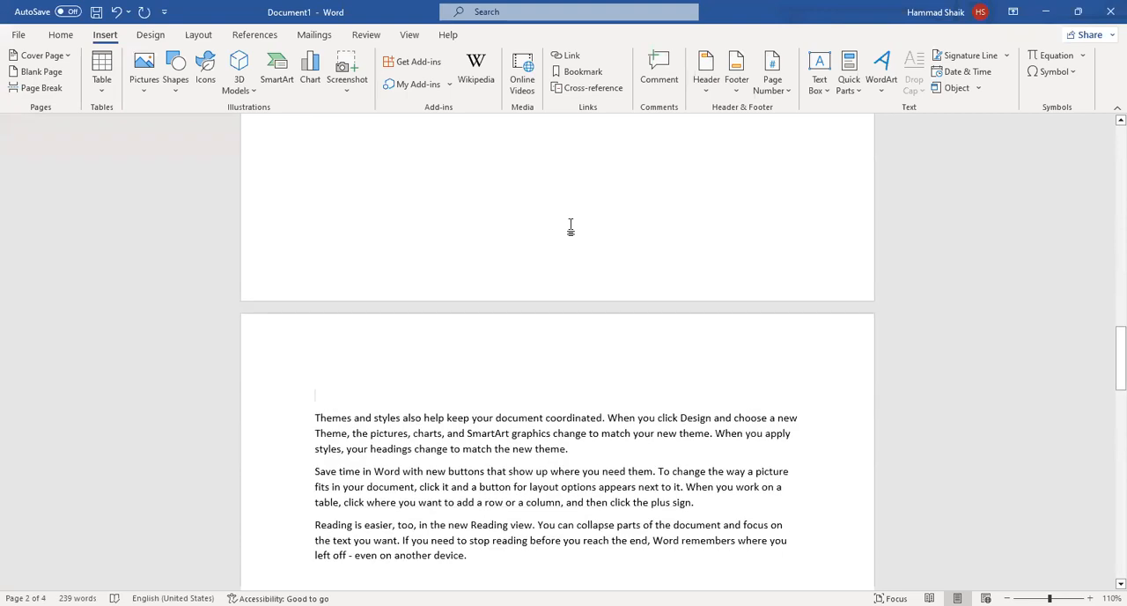
scroll(586, 249, down, 3)
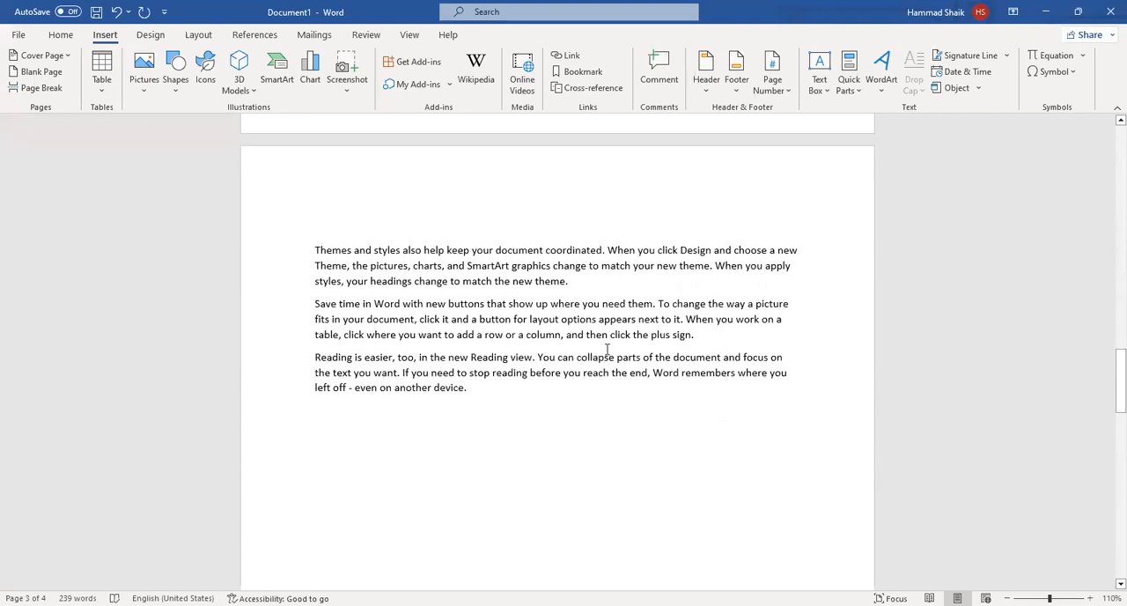
Insert a page break after the "Save time in Word" paragraph and review the resulting pages.
click(697, 336)
click(40, 88)
scroll(599, 352, down, 7)
scroll(611, 373, up, 8)
scroll(611, 374, down, 5)
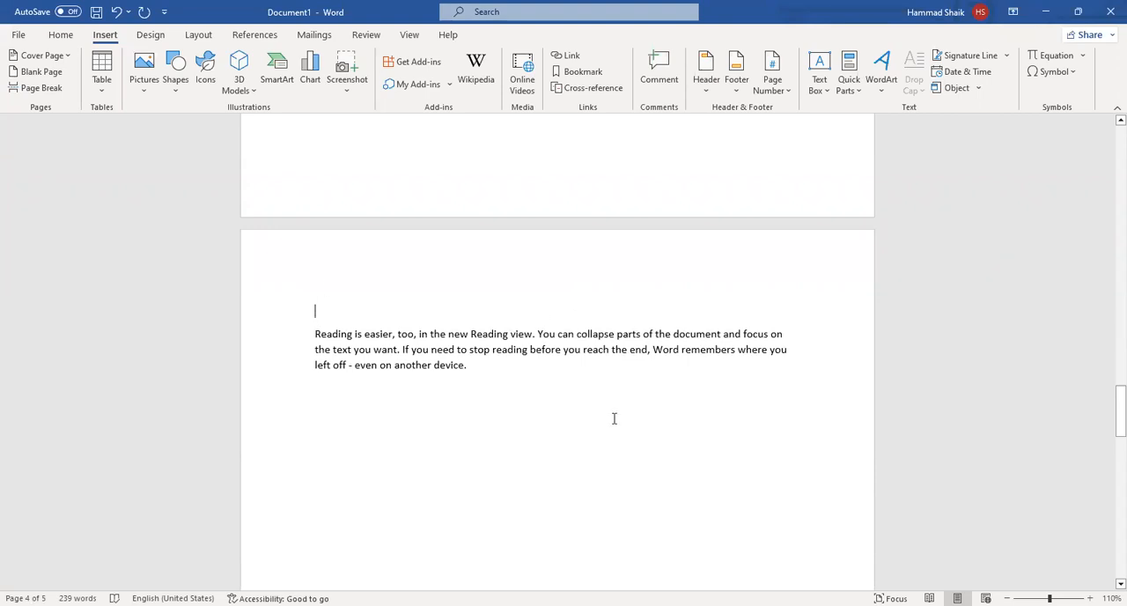
scroll(667, 470, up, 10)
scroll(667, 470, up, 15)
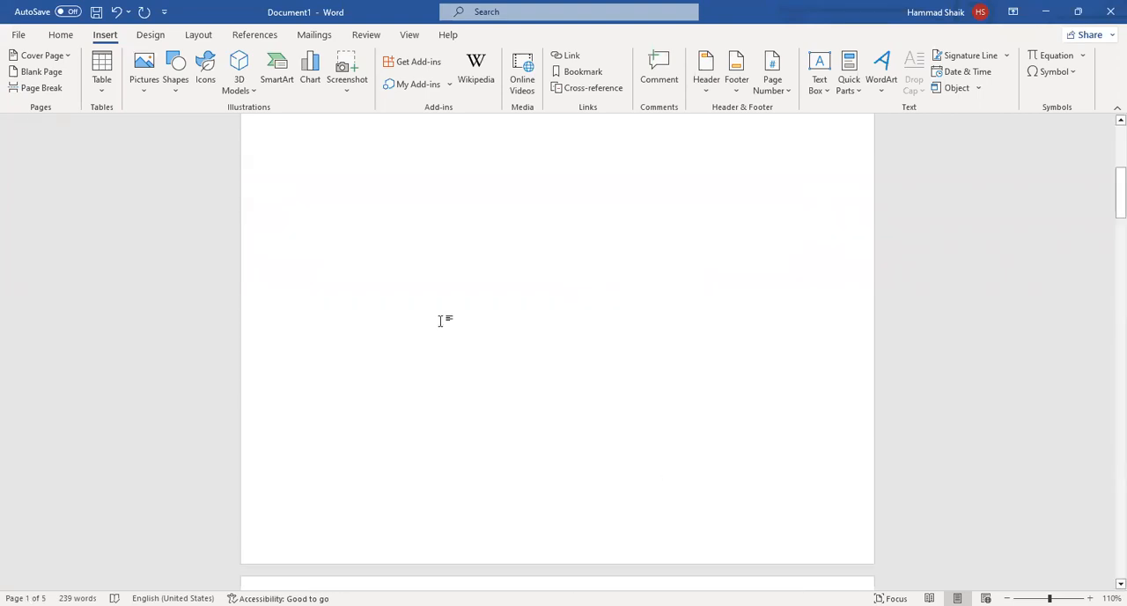
Insert another blank page before the first paragraph, which begins "Movie provides a powerful way".
scroll(441, 321, up, 5)
scroll(415, 284, down, 7)
scroll(423, 309, up, 8)
click(306, 454)
click(40, 72)
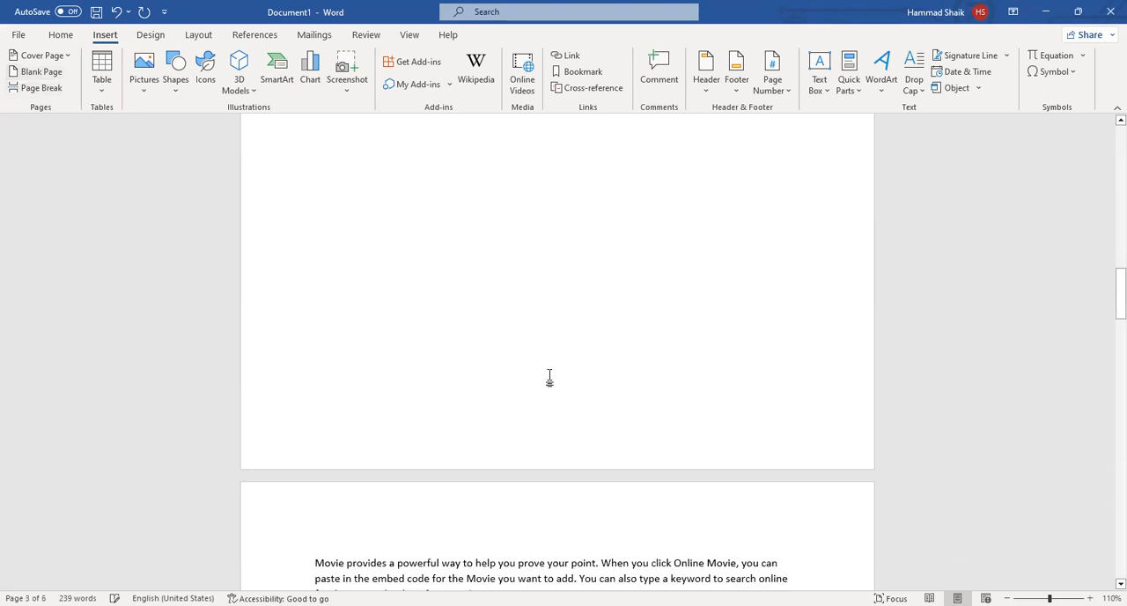
scroll(573, 395, down, 4)
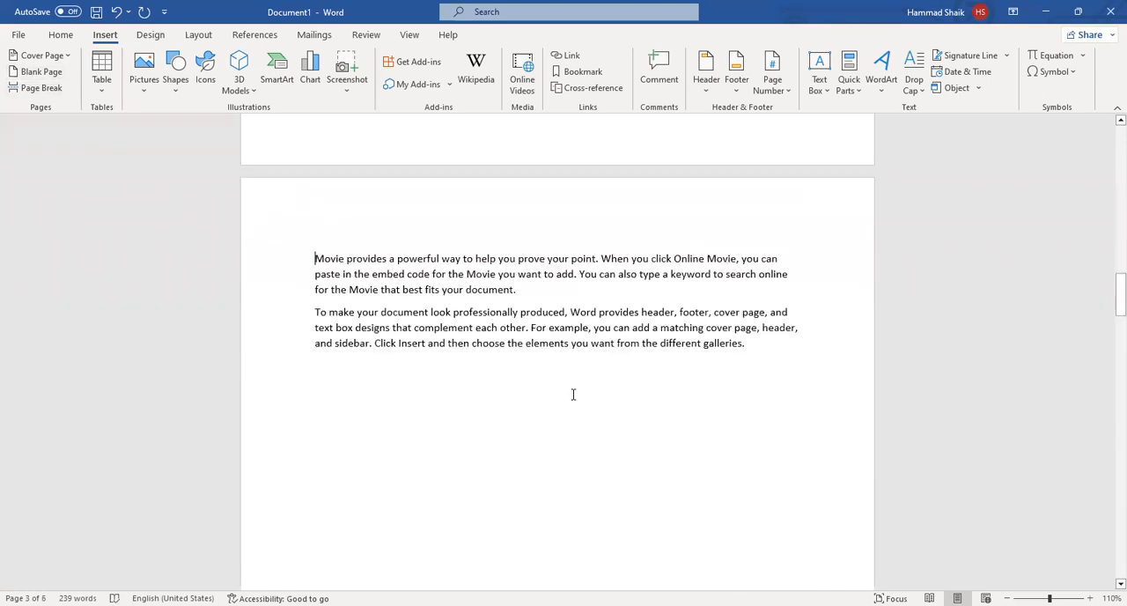
Insert a blank page after the paragraph ending in "different galleries.".
click(766, 312)
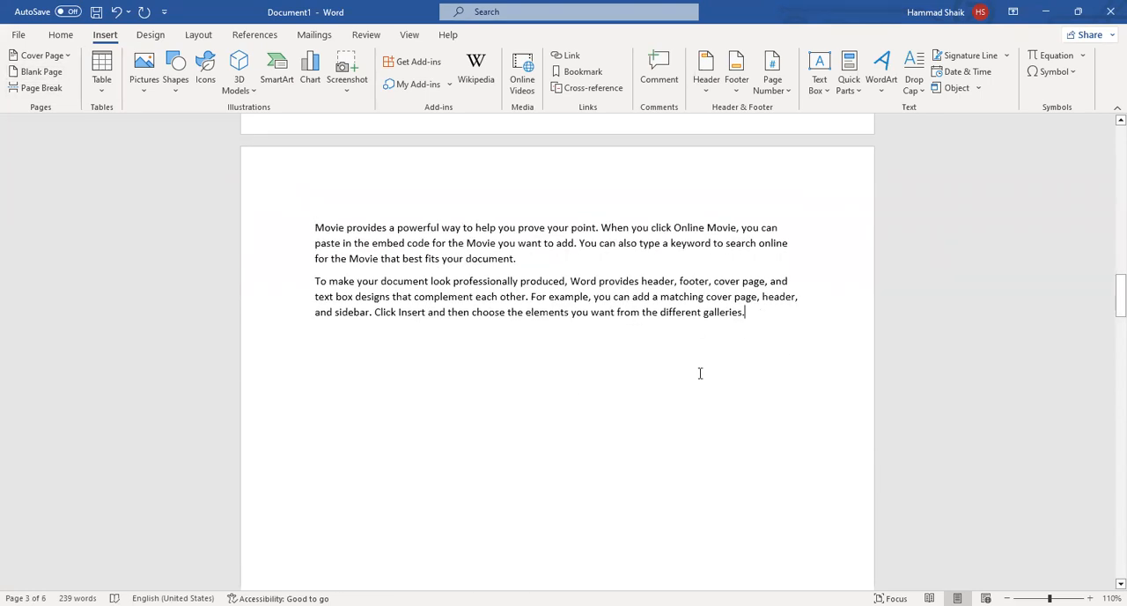
click(40, 71)
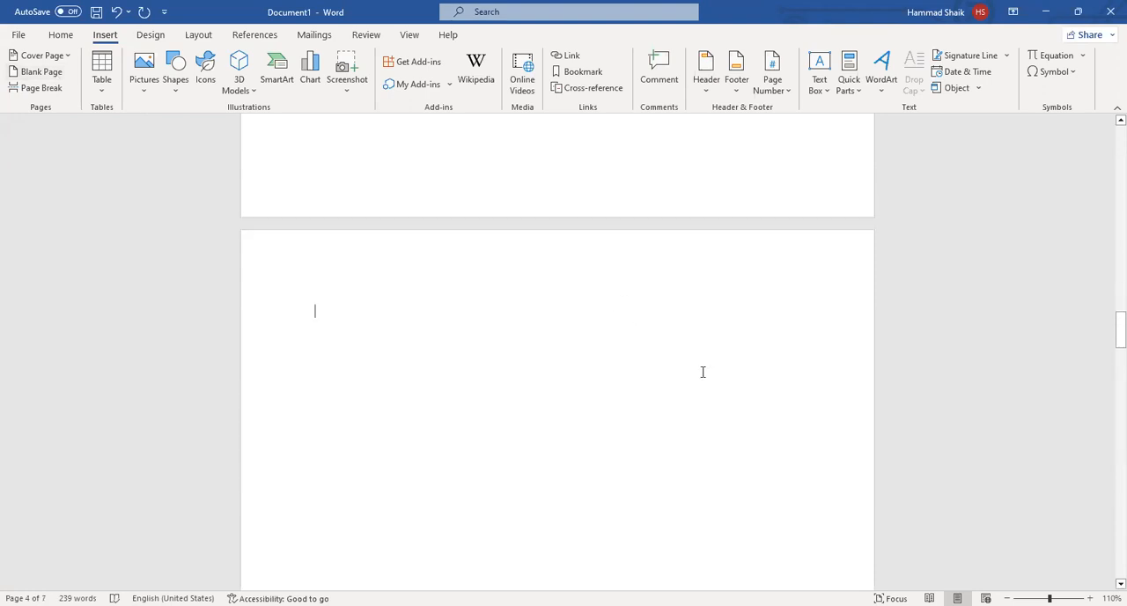
scroll(703, 372, down, 6)
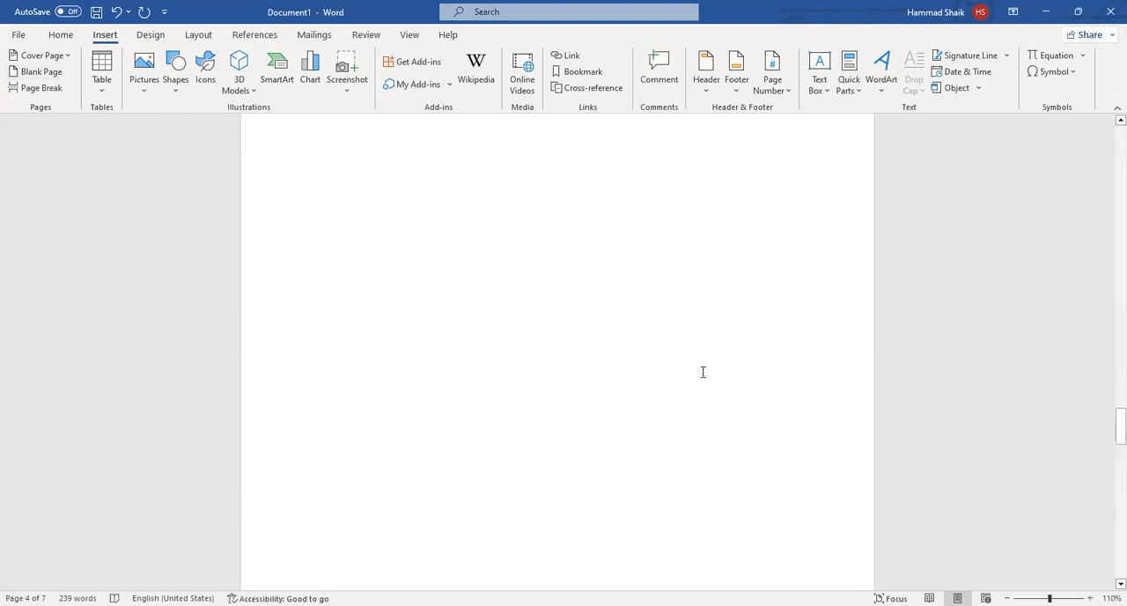
scroll(703, 372, down, 5)
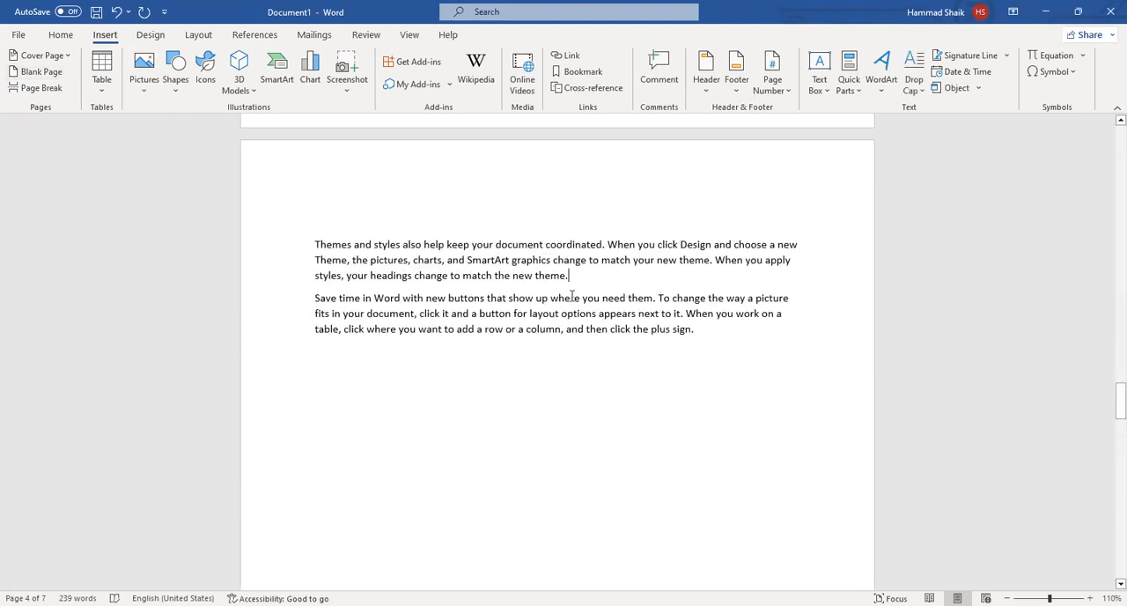
Insert a page break after the "Themes and styles" paragraph and check the pages around it.
click(44, 90)
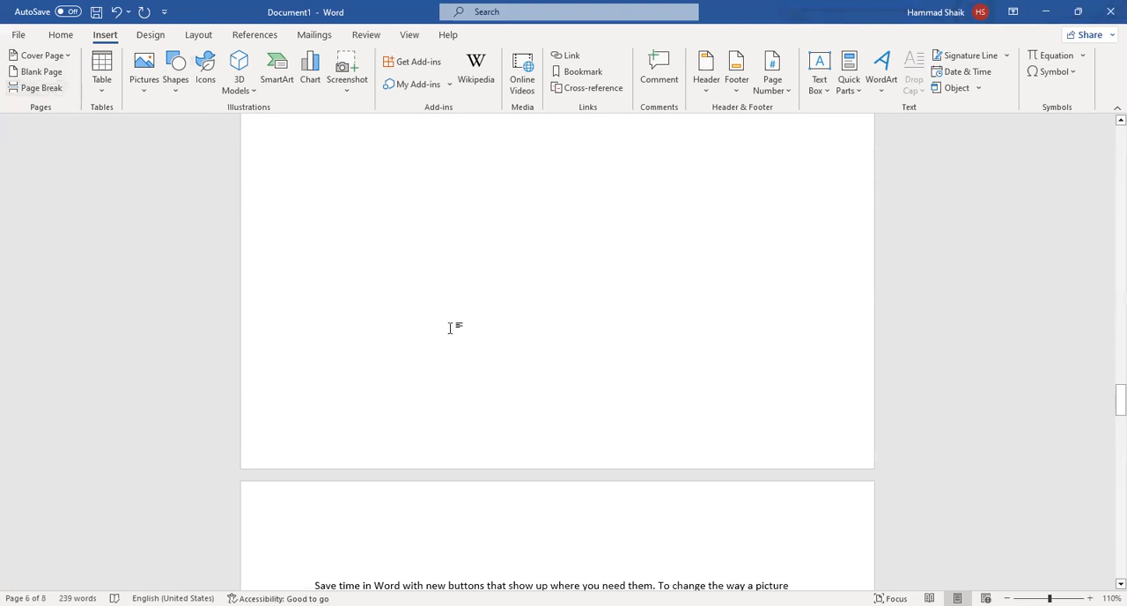
scroll(453, 331, down, 10)
scroll(488, 348, up, 20)
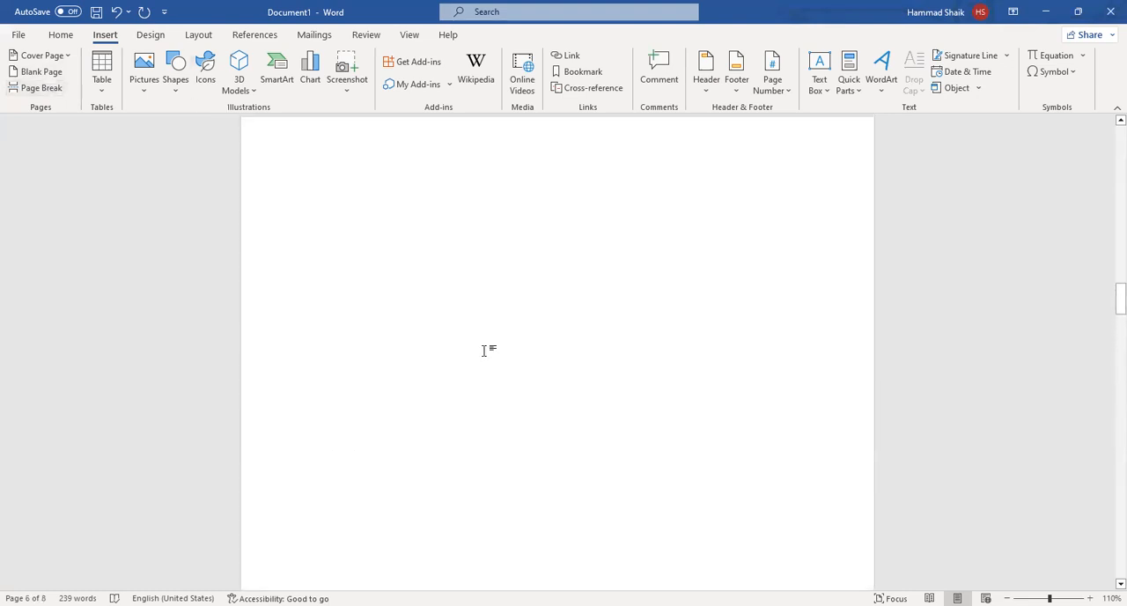
Delete the entire contents of the document, leaving a single empty page.
key(ctrl+a)
key(Delete)
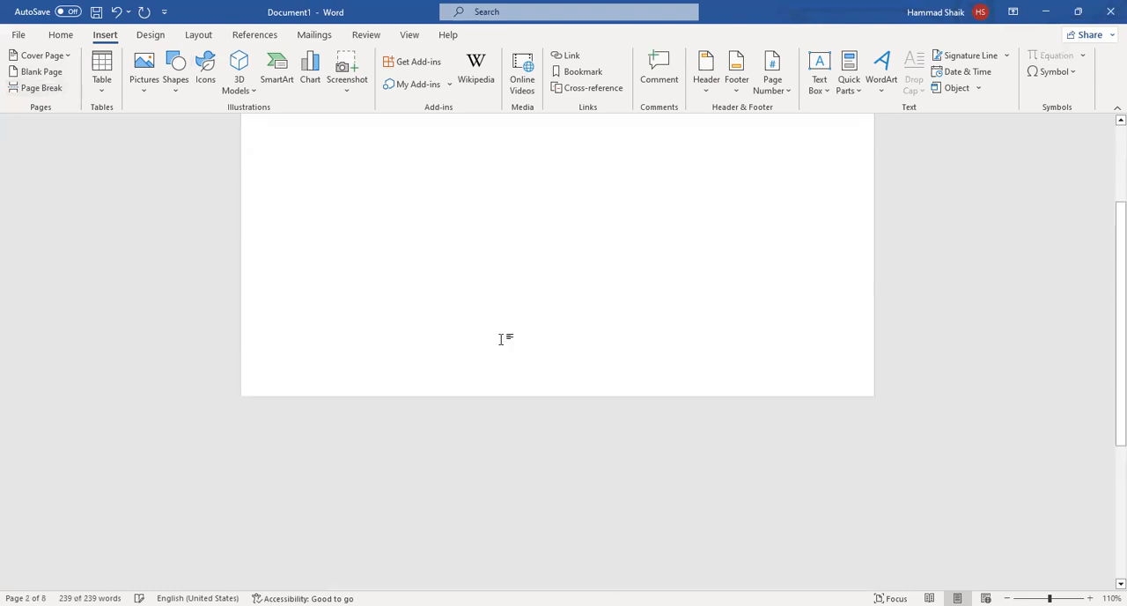
scroll(519, 364, up, 2)
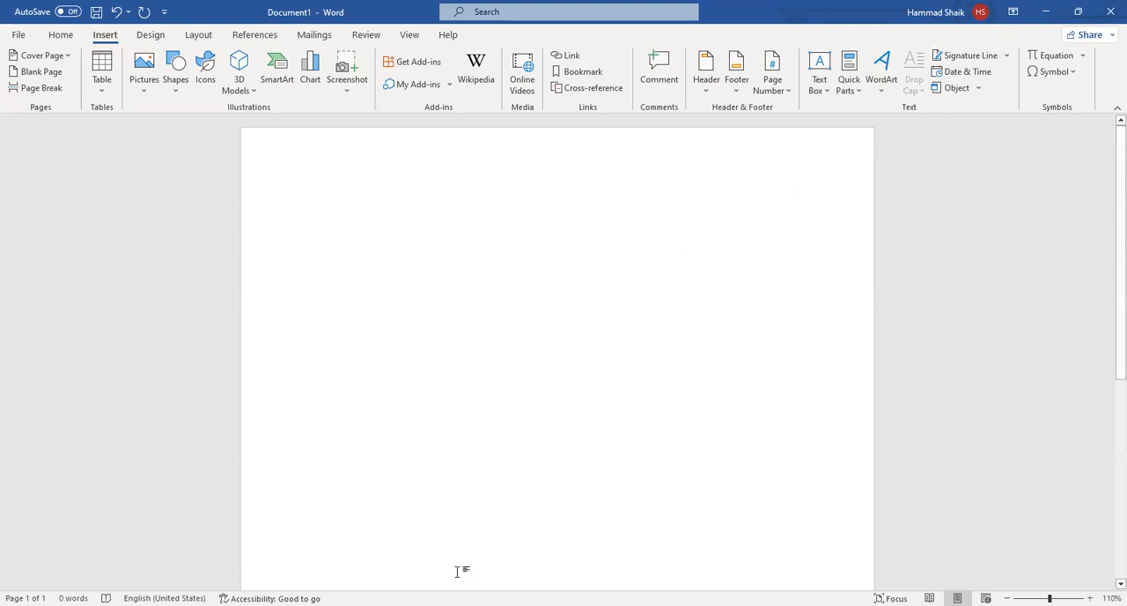
click(100, 67)
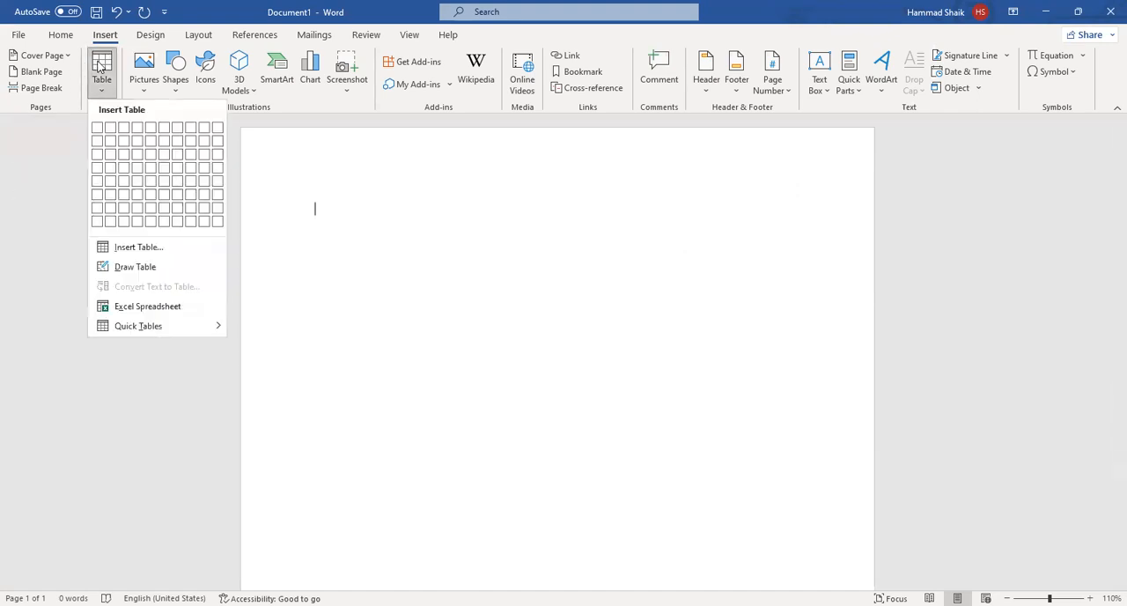
click(571, 282)
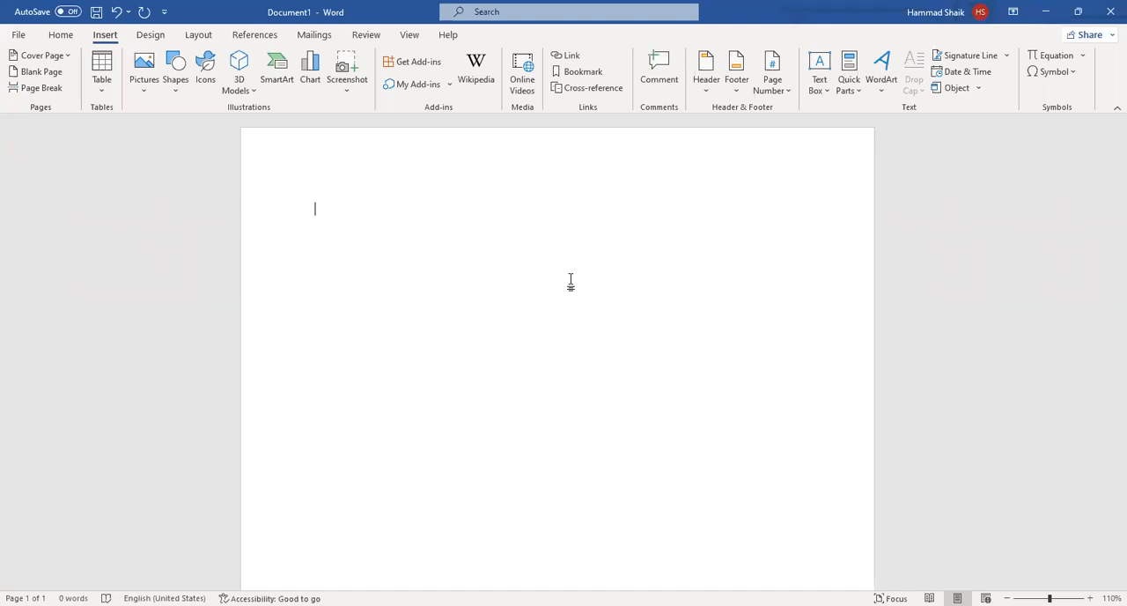
click(102, 72)
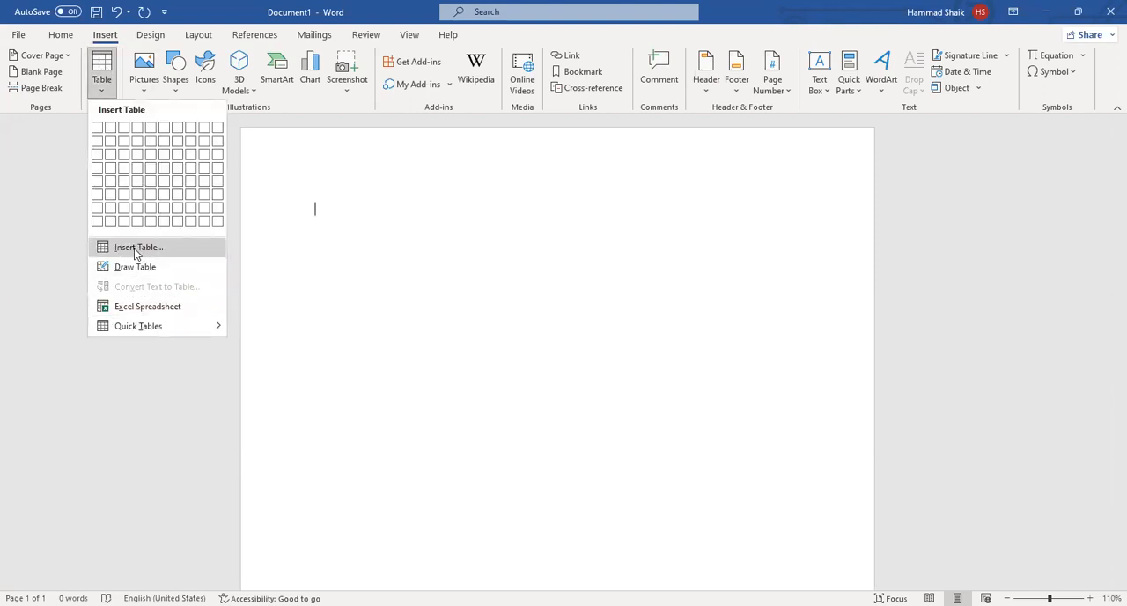
click(135, 251)
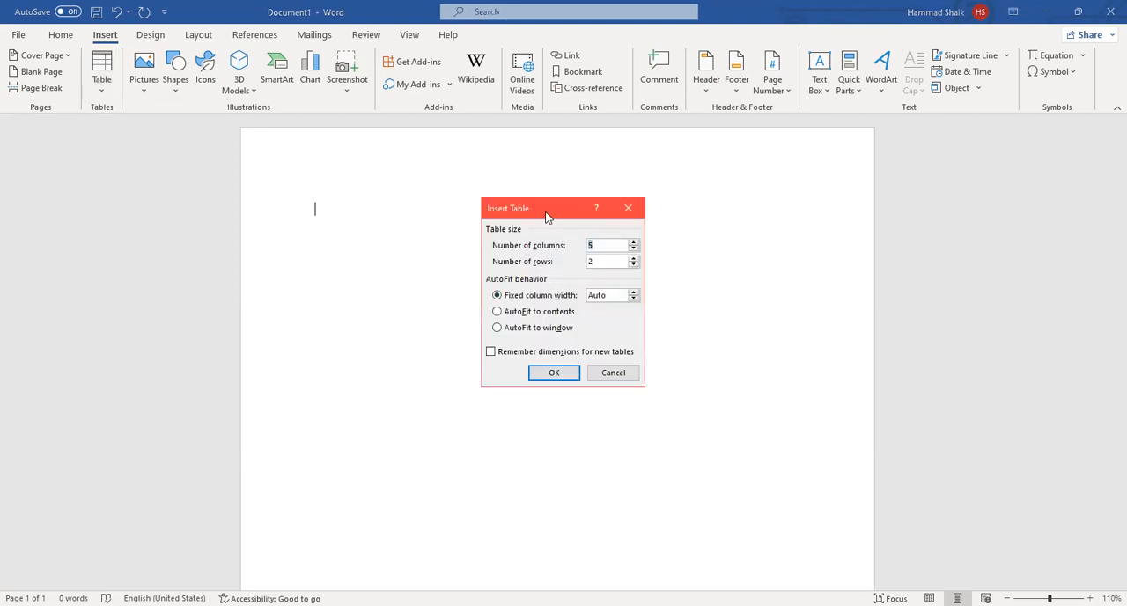
drag(565, 211, 522, 215)
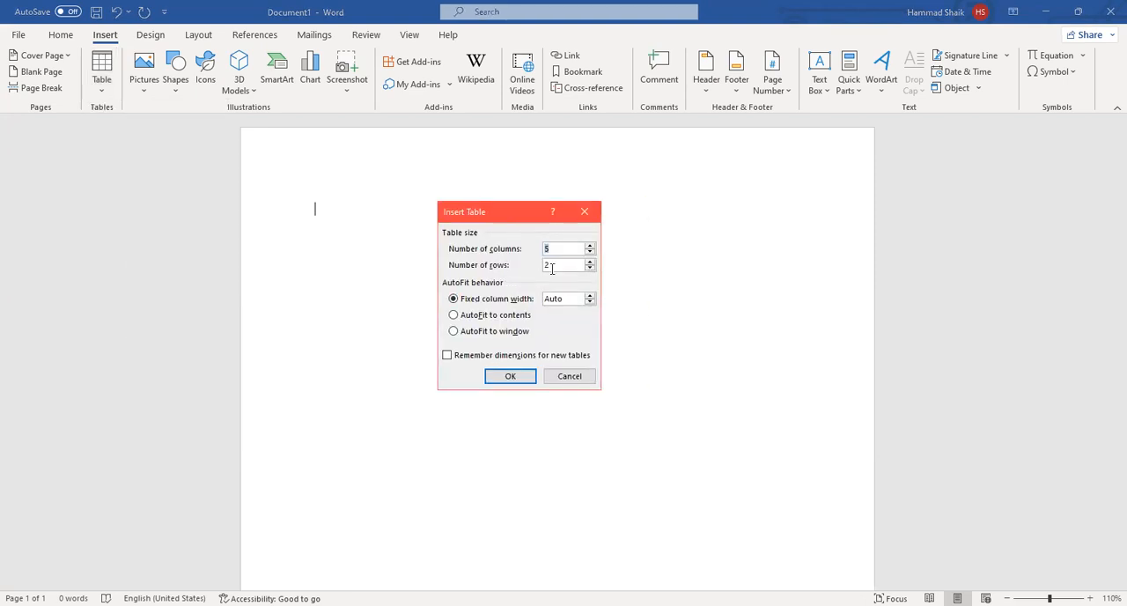
click(560, 248)
key(BackSpace)
text(3)
key(Tab)
text(6)
click(561, 379)
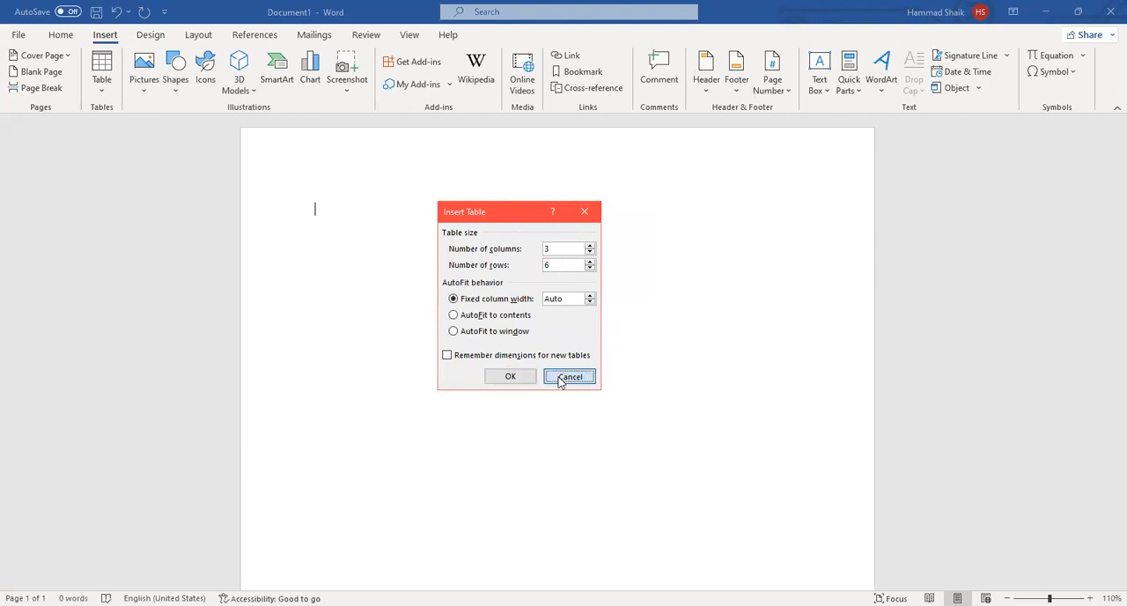
Insert a table with 3 columns and 6 rows on the empty page.
click(162, 251)
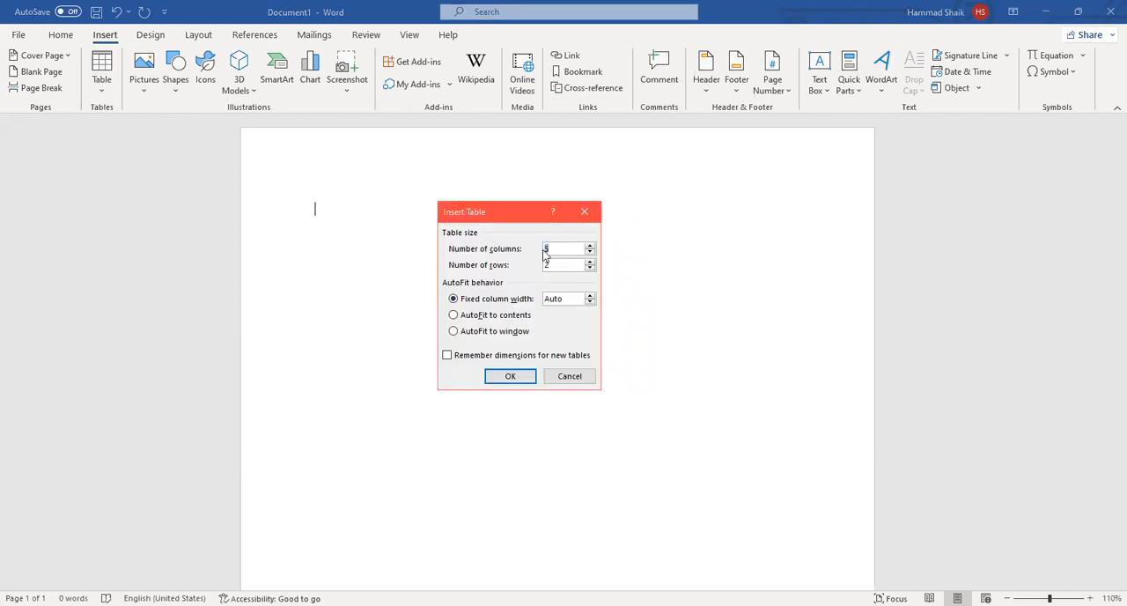
text(3)
click(573, 263)
key(BackSpace)
text(6)
click(511, 376)
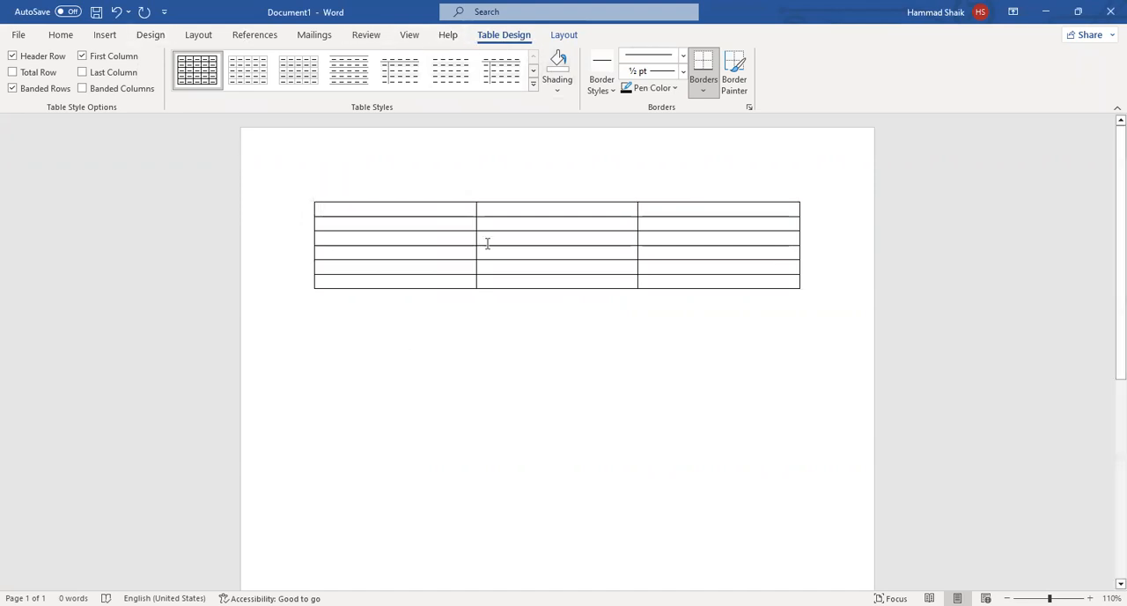
Compare the design and layout options specific to the selected table with the document's general design and layout options.
click(493, 330)
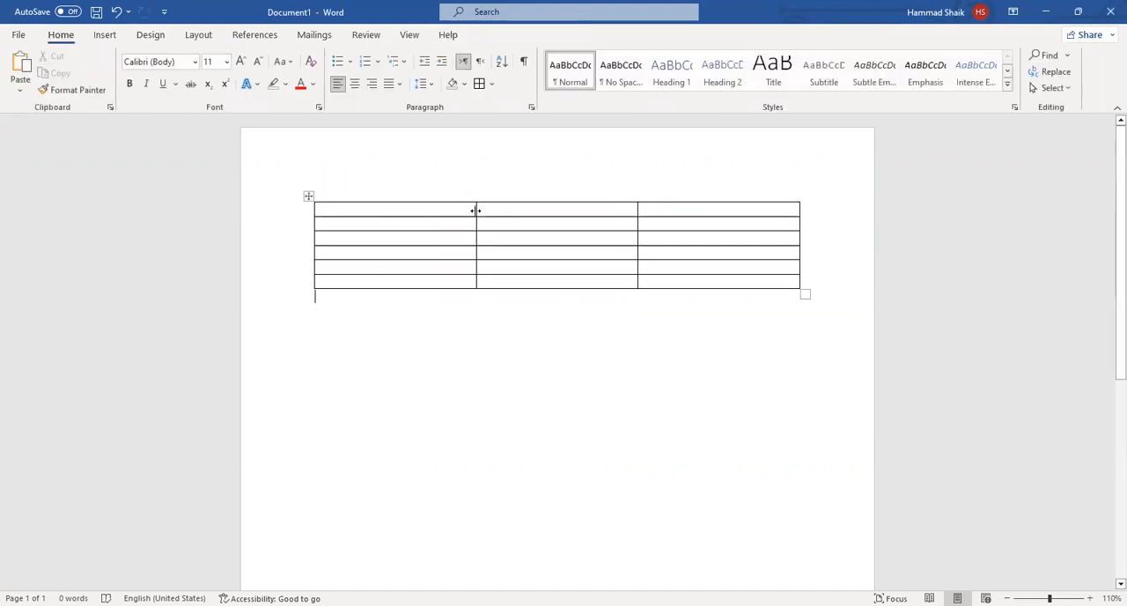
click(390, 209)
click(493, 34)
click(568, 34)
click(510, 34)
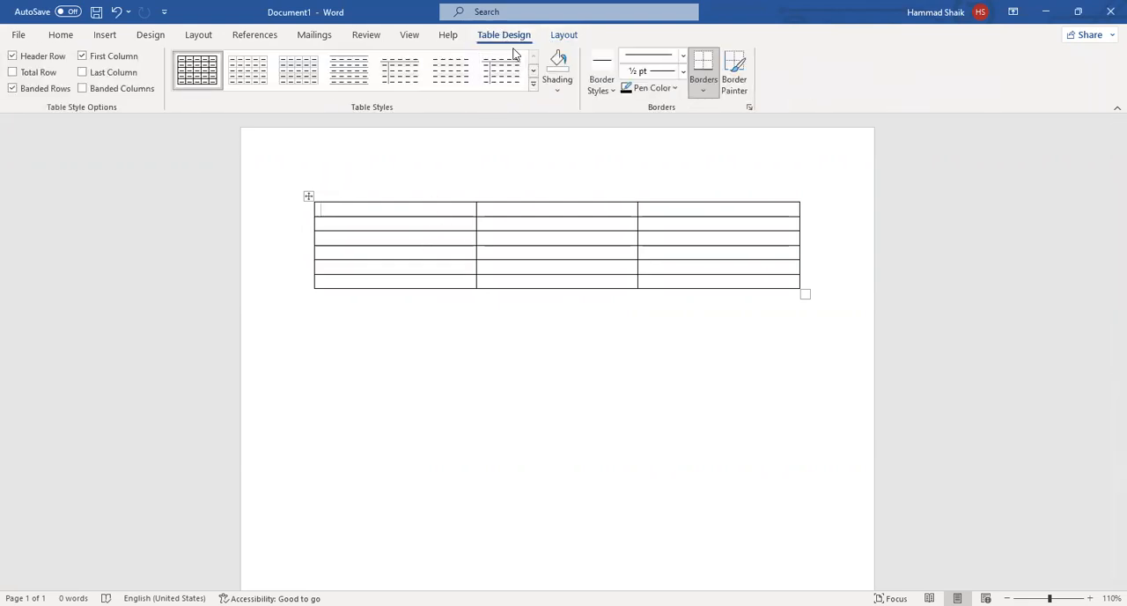
click(571, 34)
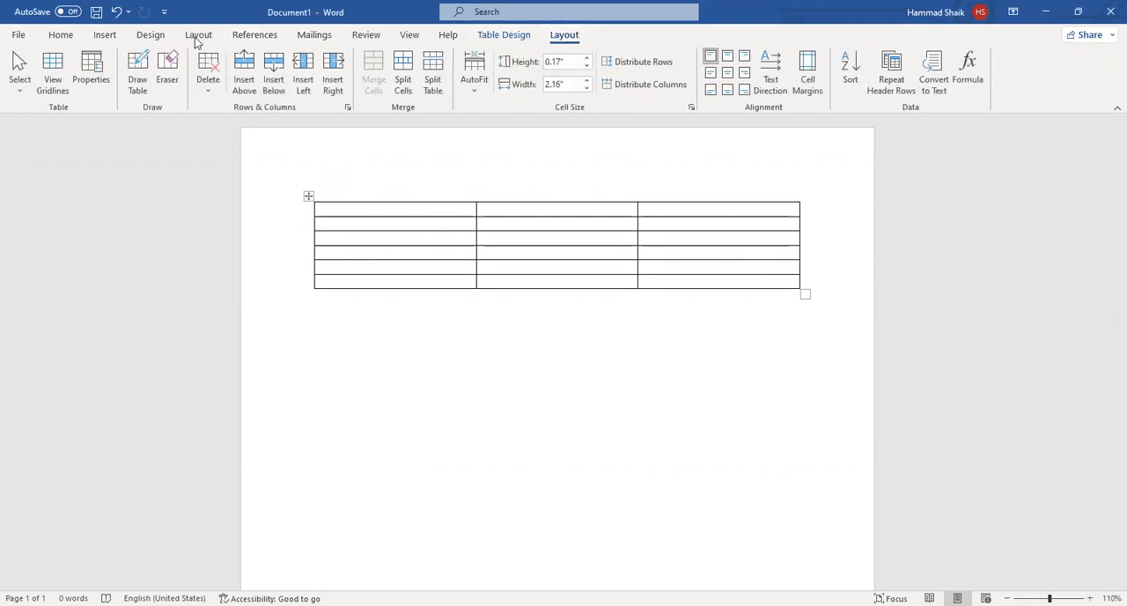
click(150, 36)
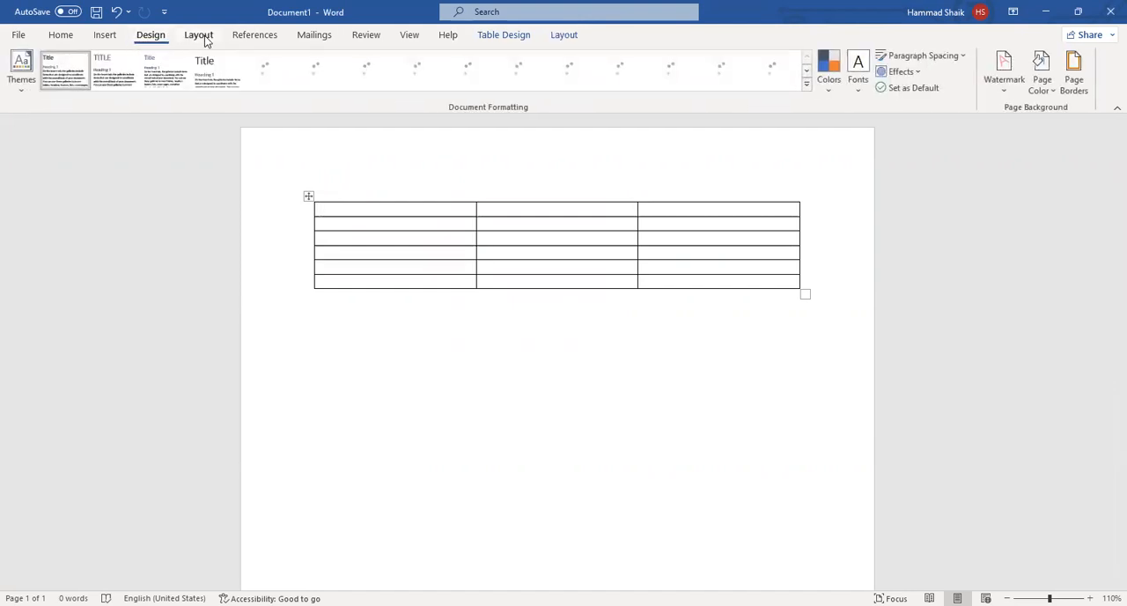
click(200, 36)
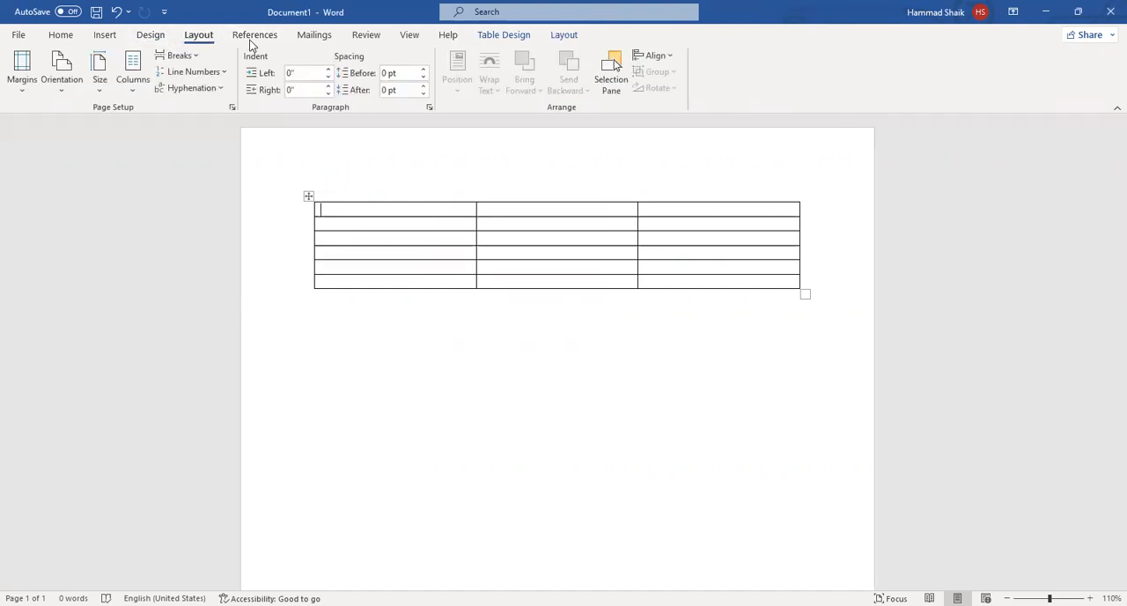
click(511, 37)
click(562, 35)
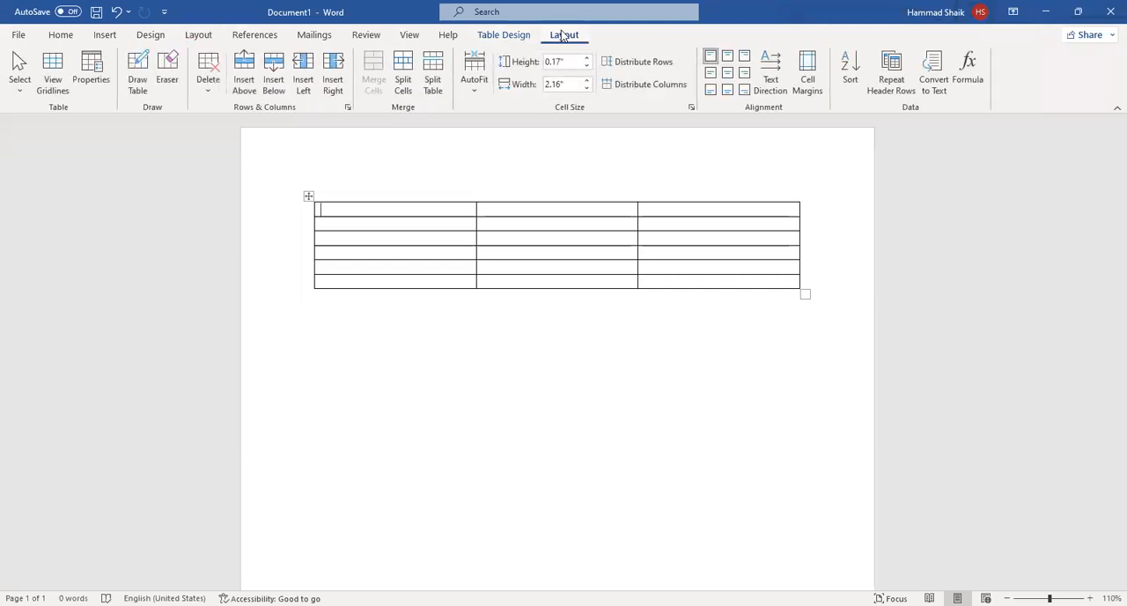
click(519, 35)
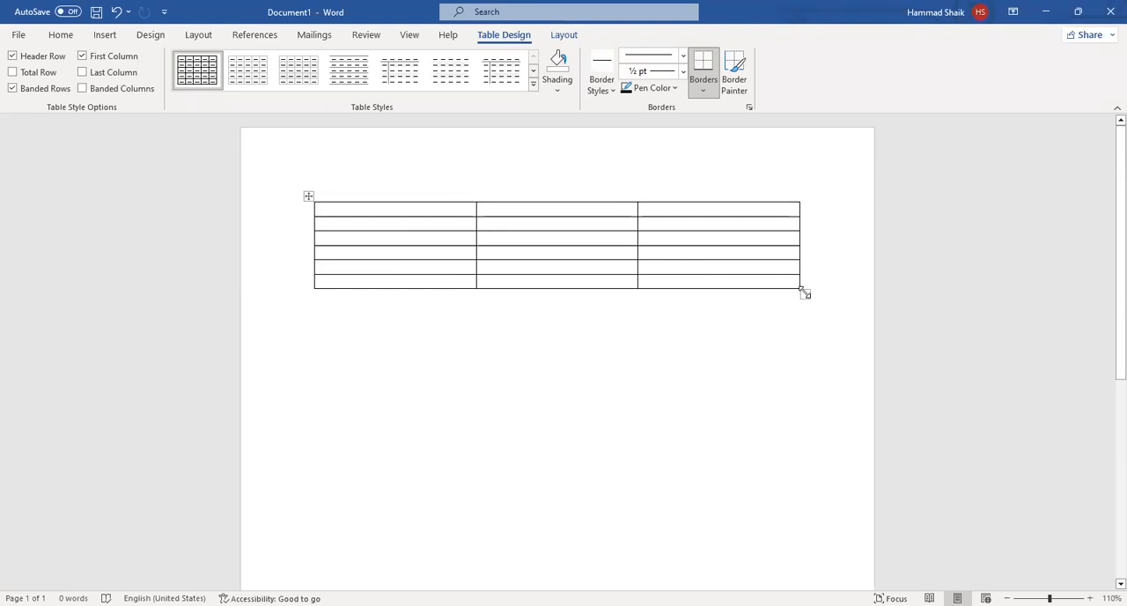
Enlarge the whole table so it is slightly wider and its rows extend far down the page.
drag(804, 292, 833, 579)
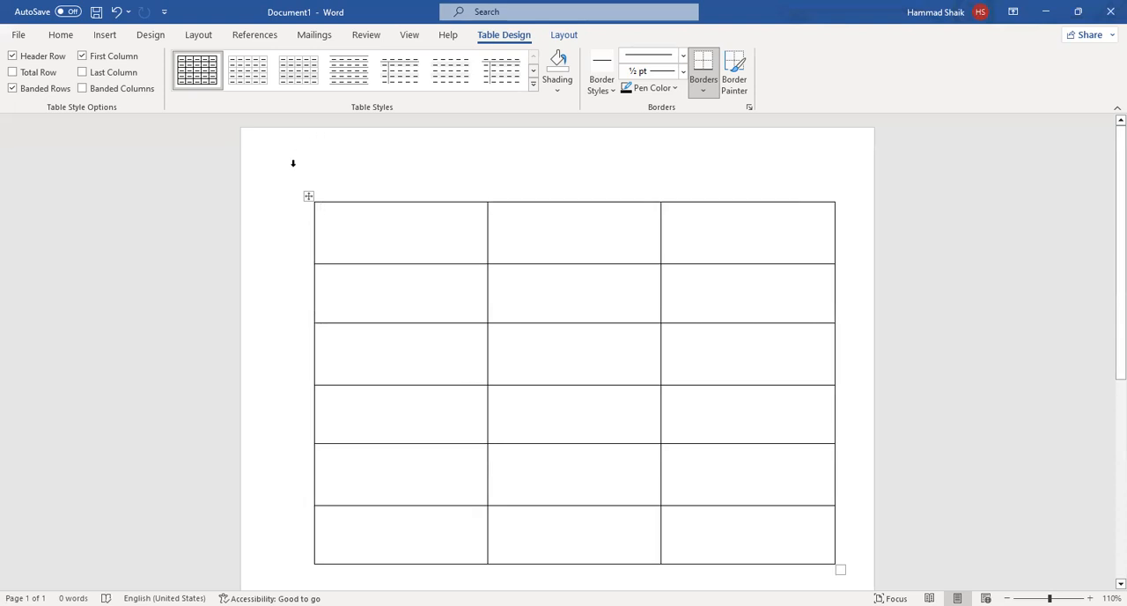
Shift the table slightly left on the page and enlarge it so it is a little wider and taller.
drag(308, 196, 284, 192)
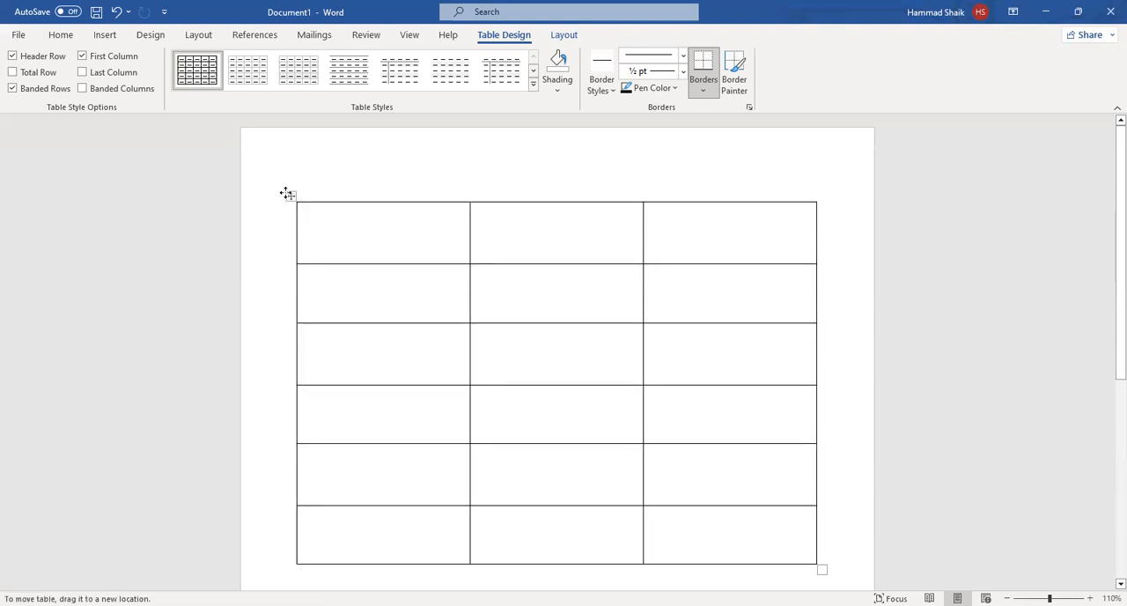
click(288, 194)
scroll(550, 271, down, 3)
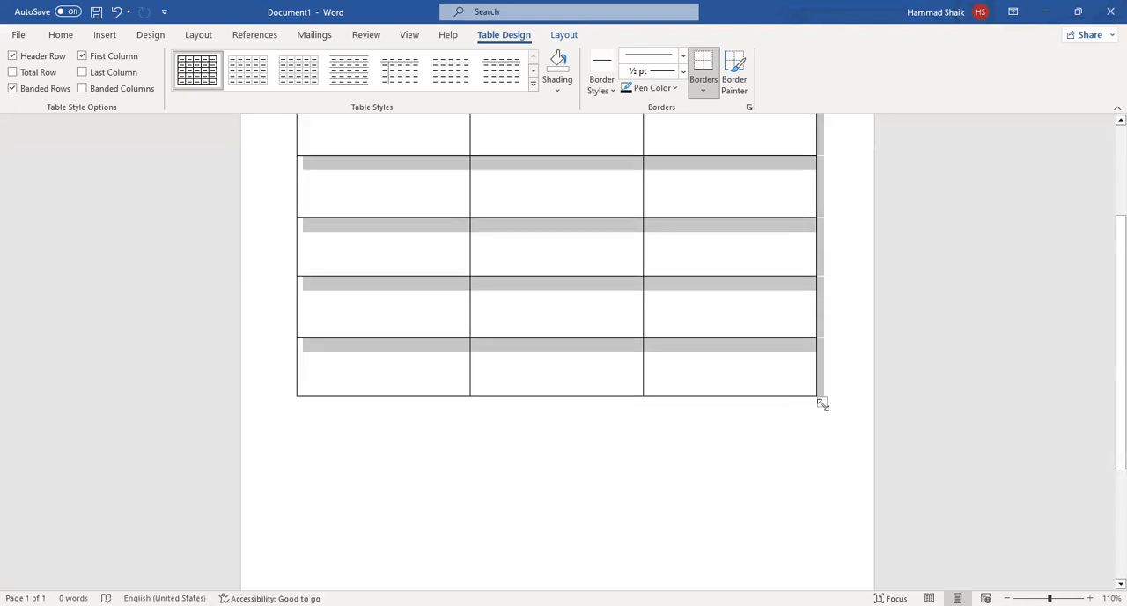
mouse_move(822, 403)
mouse_down()
mouse_move(712, 347)
mouse_move(789, 465)
mouse_move(843, 463)
mouse_up()
scroll(633, 416, up, 2)
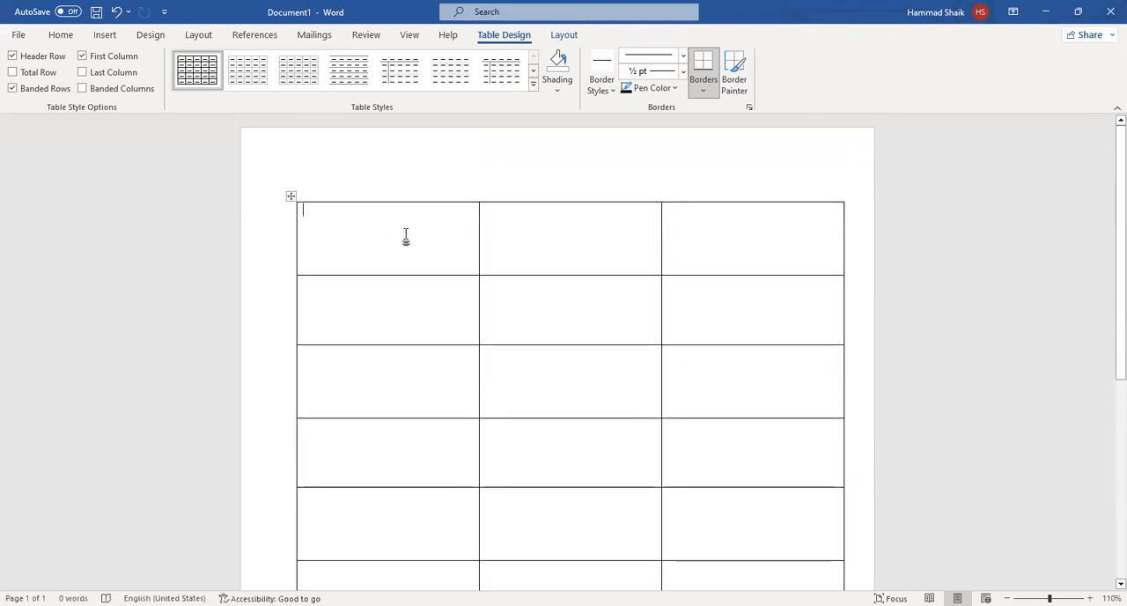
text(NA)
key(BackSpace)
text(A)
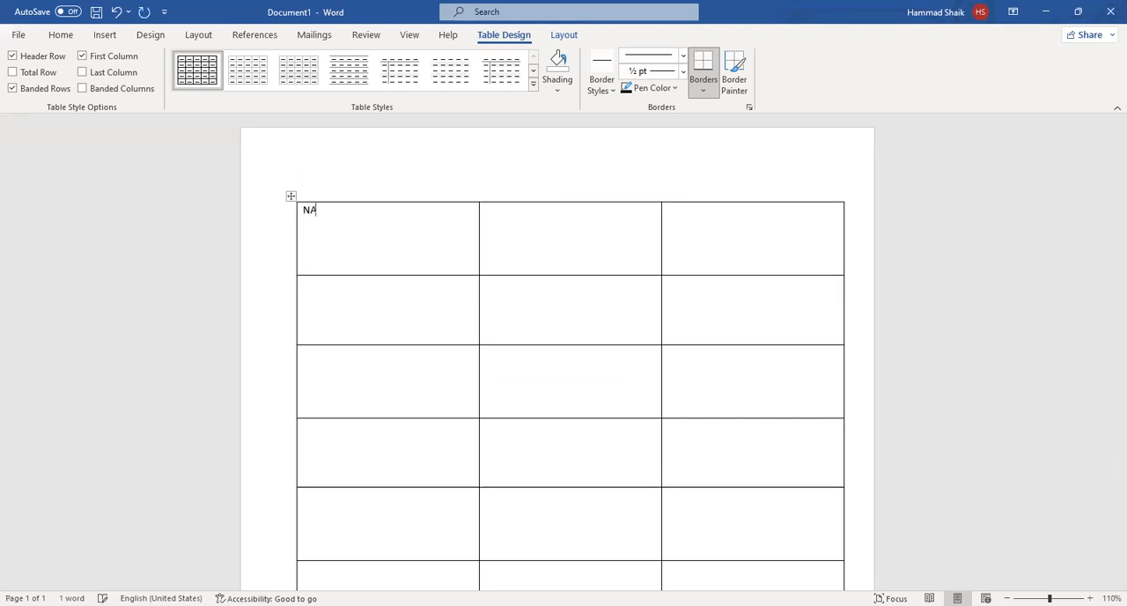
text(M)
text(E)
key(Tab)
click(343, 216)
key(ctrl+a)
click(343, 217)
key(BackSpace)
Fill the table's header row with the column titles DATE, DAY and SUBJECT.
text(DA)
text(TE )
text(DAY)
key(Tab)
text(SUBJEX)
text(T)
key(BackSpace)
key(BackSpace)
text(CT)
key(Tab)
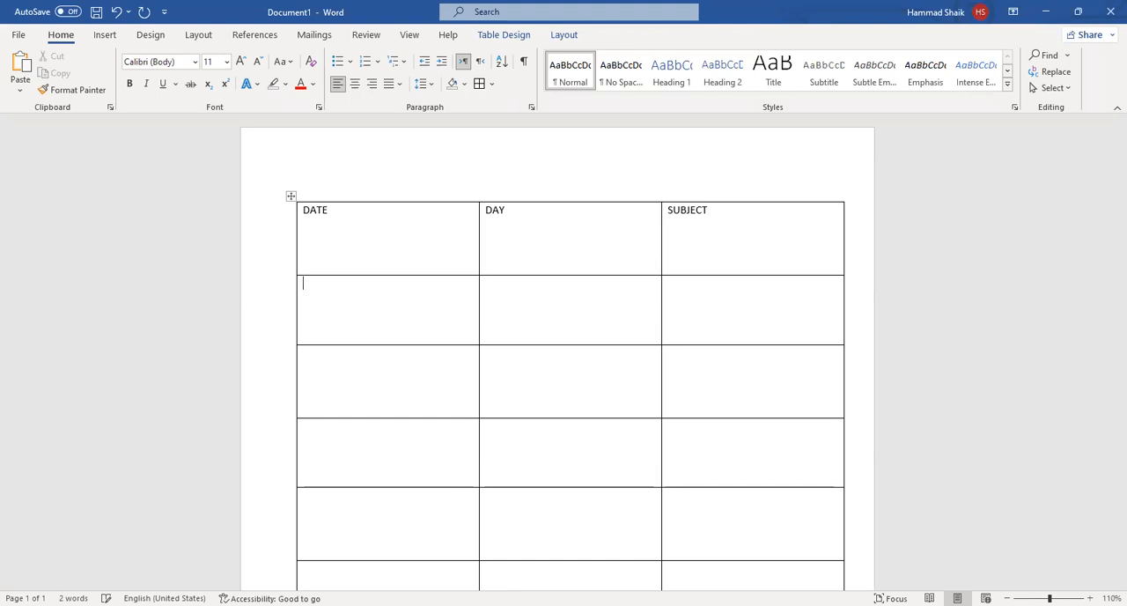
Fill the first row below the headers with 01-01-2022, MONDAY and ENGLISH.
text(01-01-2022)
key(Tab)
text(MONDAY)
key(Tab)
text(ENGLISGH)
key(BackSpace)
key(BackSpace)
text(H)
text(02-0)
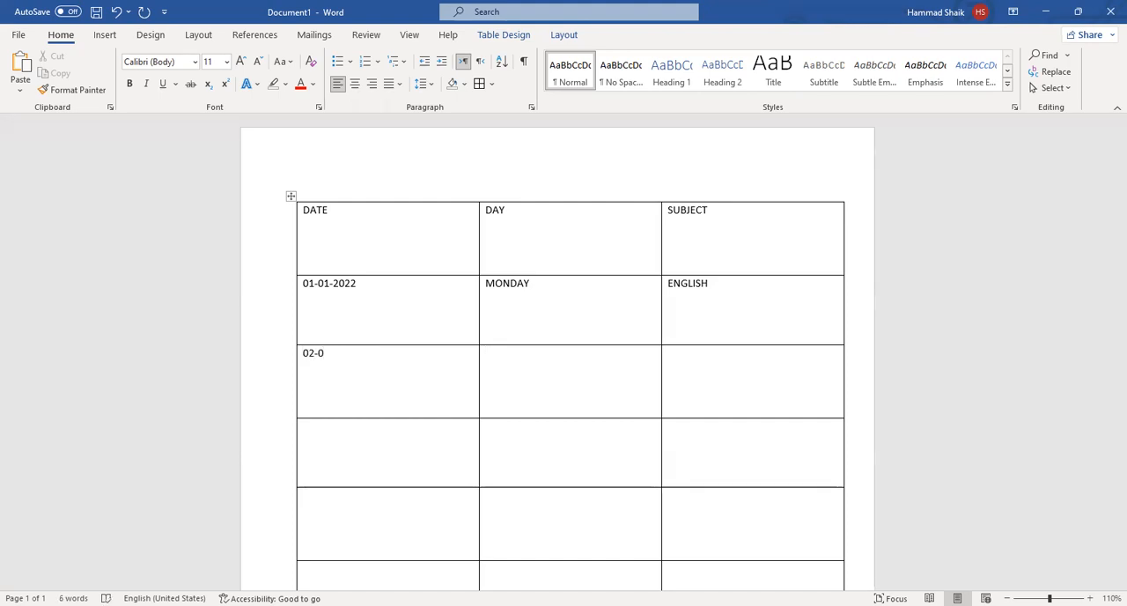
Fill the table's third row with 02-01-2022, TUESDAY and URDU.
text(-20)
text(TUE)
text(SDAY)
key(Tab)
text(UR)
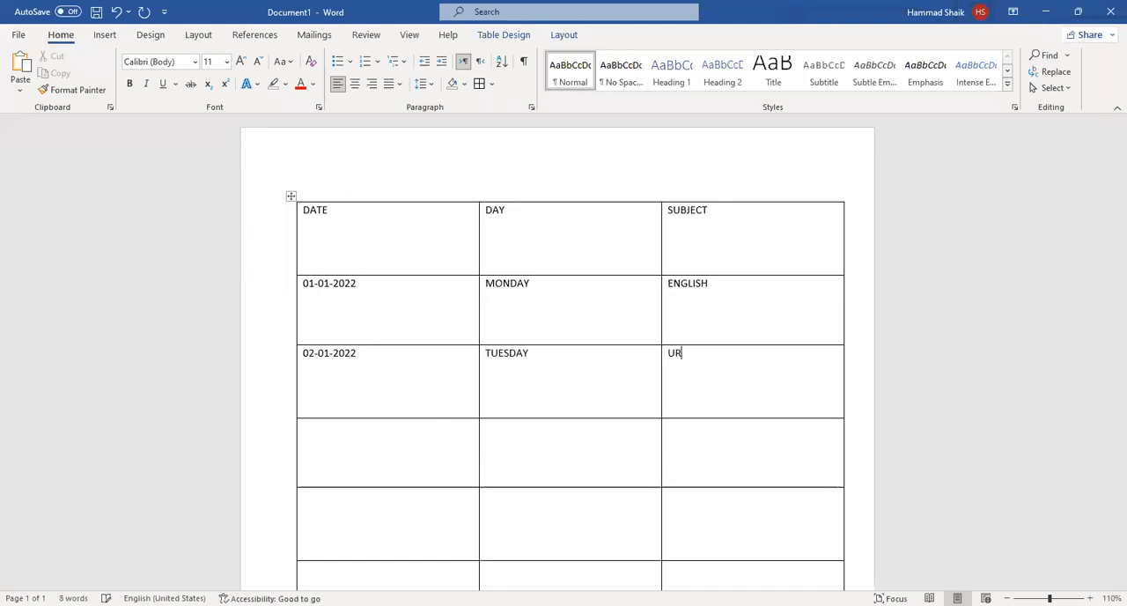
text(DU030)
text(W)
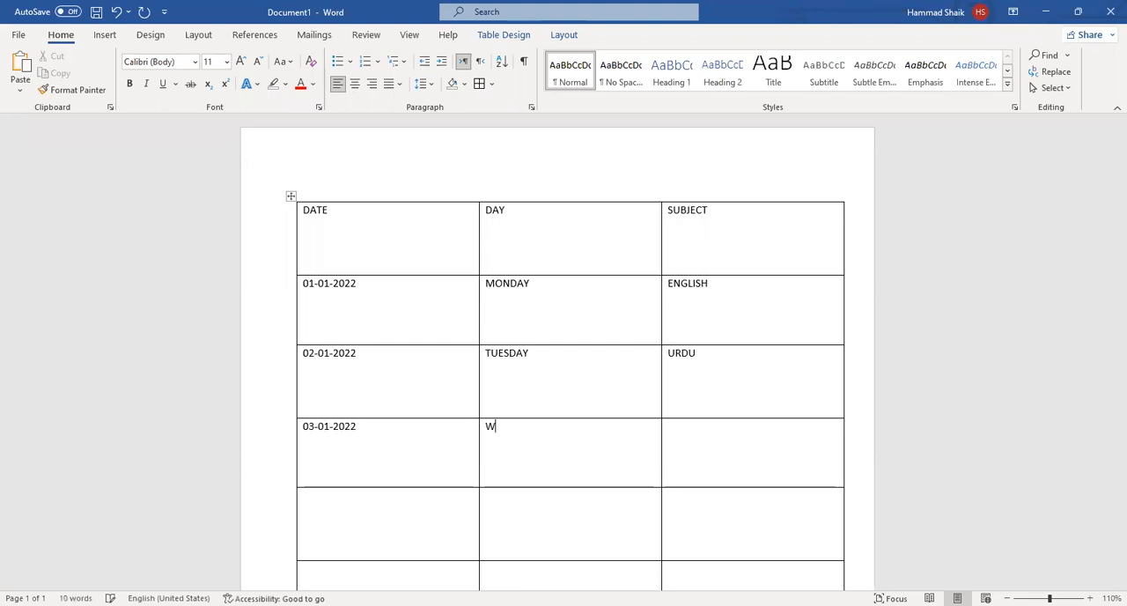
text(EDNESDAY)
Fill the table's fourth row with 03-01-2022, WEDNESDAY and ISLAMIAT.
key(Tab)
text(ISLAMIA)
text(04-01-2022)
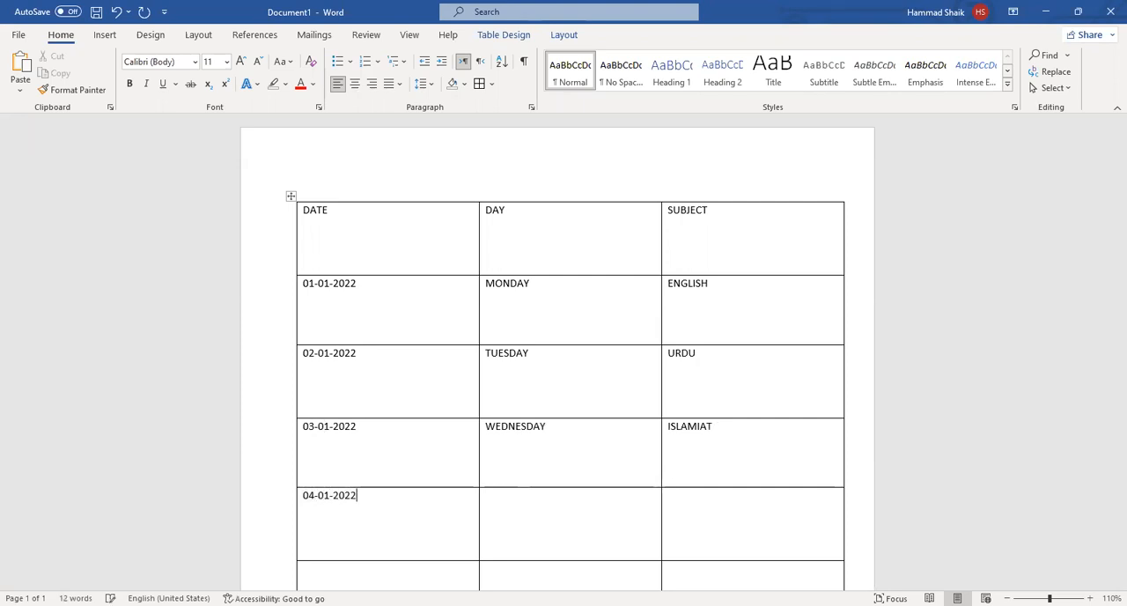
text(THURS)
Fill the table's fifth row with 04-01-2022, THURSDAY and SCIENCE.
key(BackSpace)
text(DAYSCIENCE)
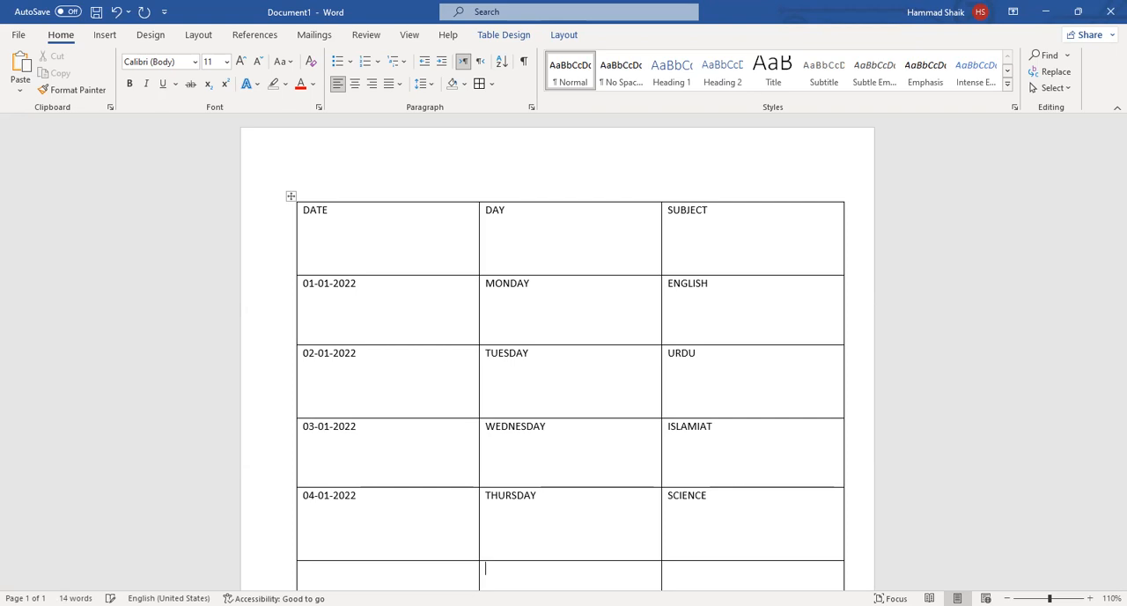
Fill the table's last row with 05-01-2022, FRIDAY and MATH.
scroll(417, 267, down, 3)
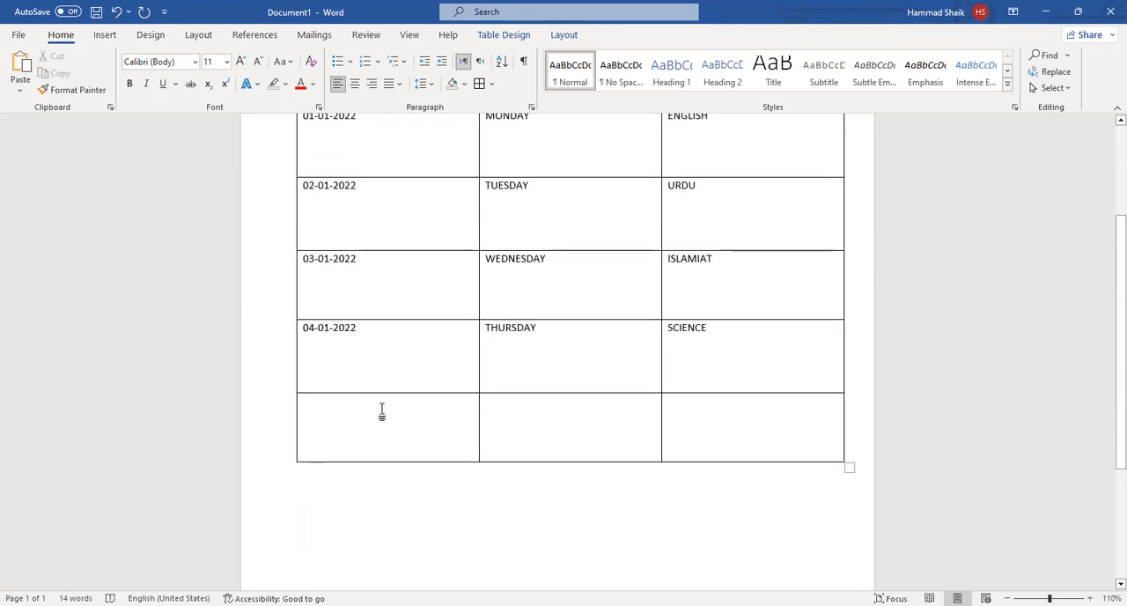
text(05-01-2022 )
text(FRI)
text(DAY )
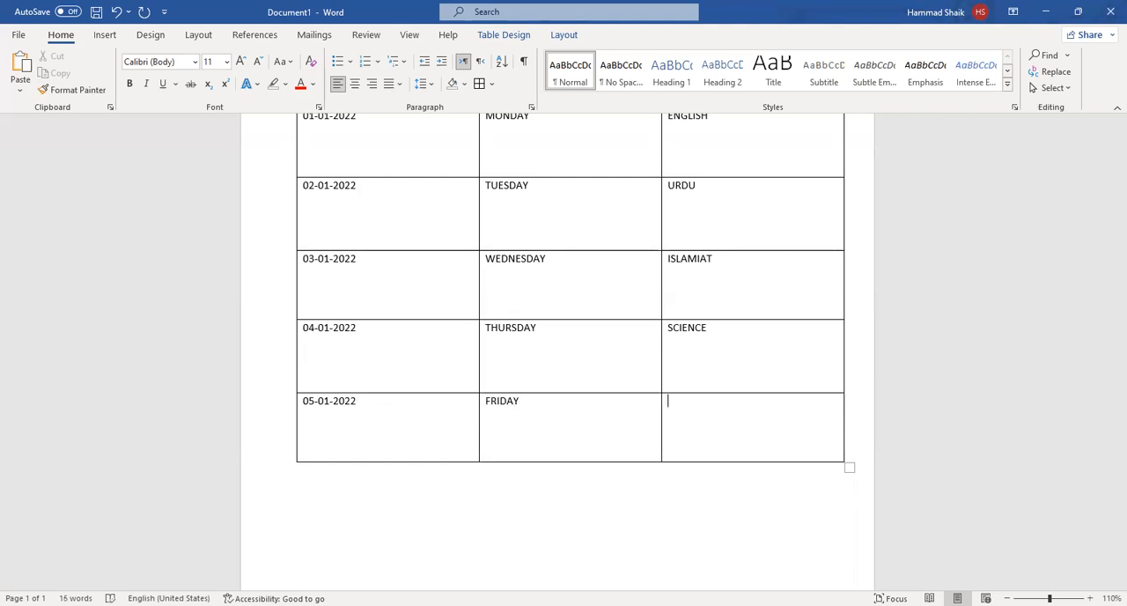
text(M)
key(BackSpace)
text(MATH)
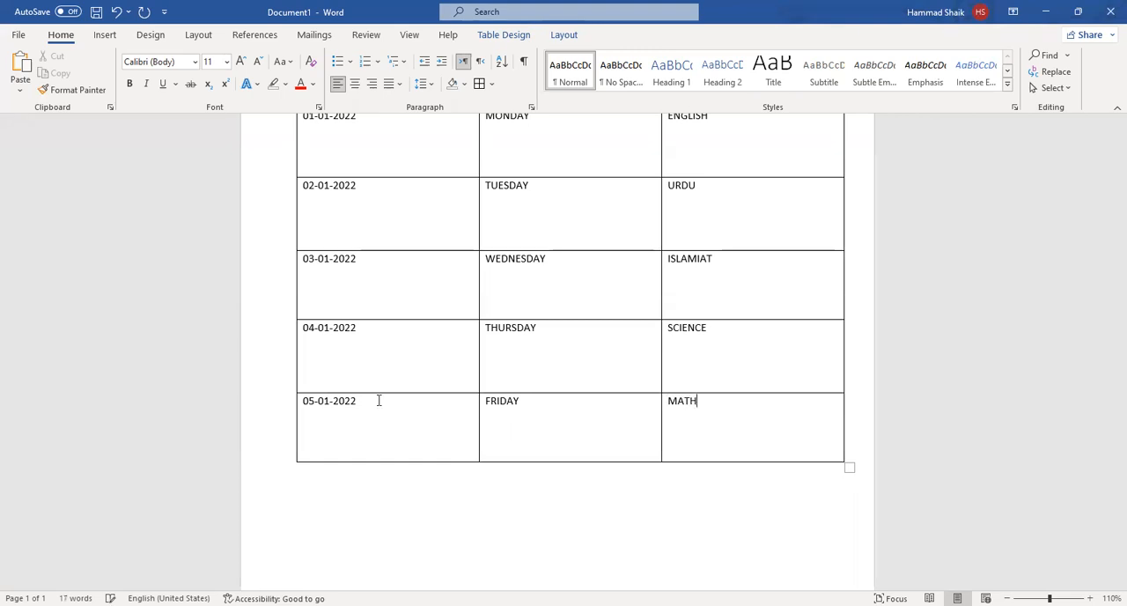
Format the header row's text as 22 pt Berlin Sans FB Demi, centred in each cell.
scroll(511, 395, up, 2)
scroll(536, 394, up, 2)
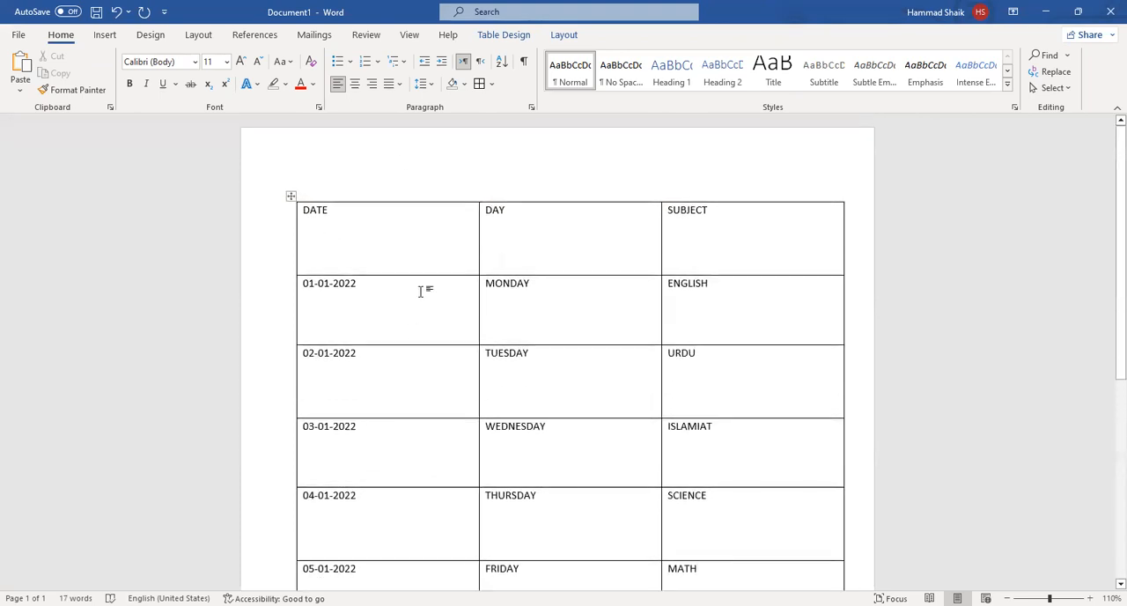
drag(717, 230, 416, 228)
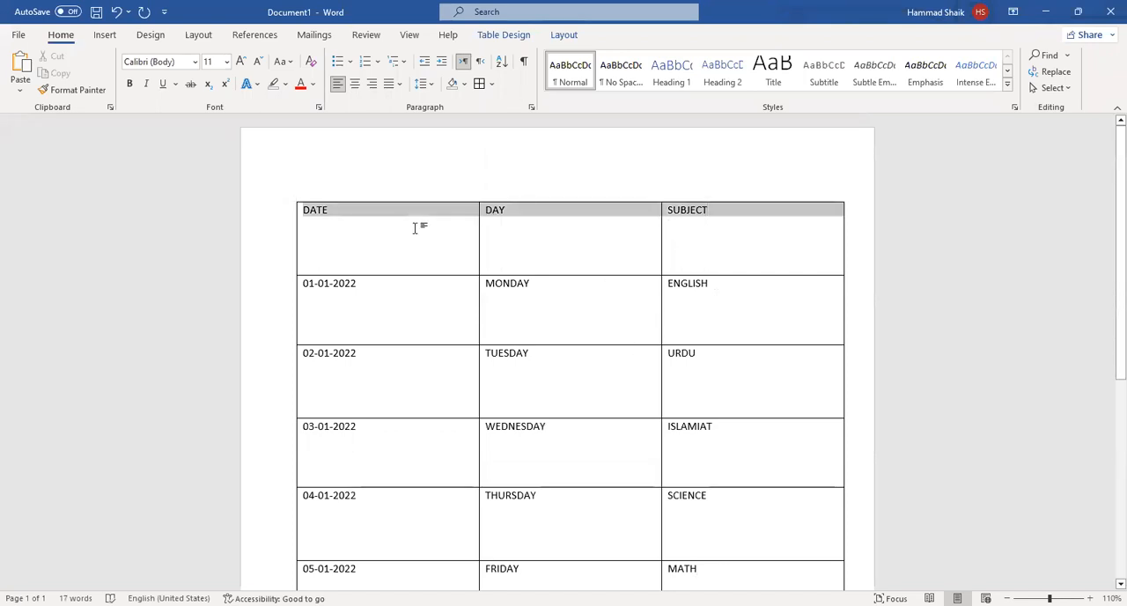
click(514, 206)
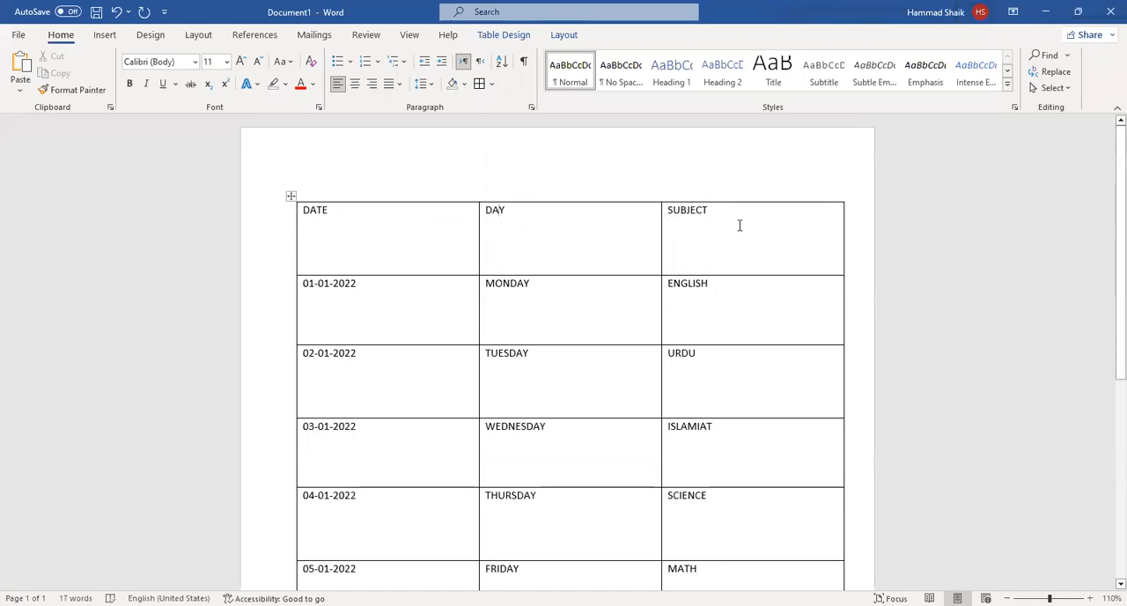
drag(672, 226, 367, 235)
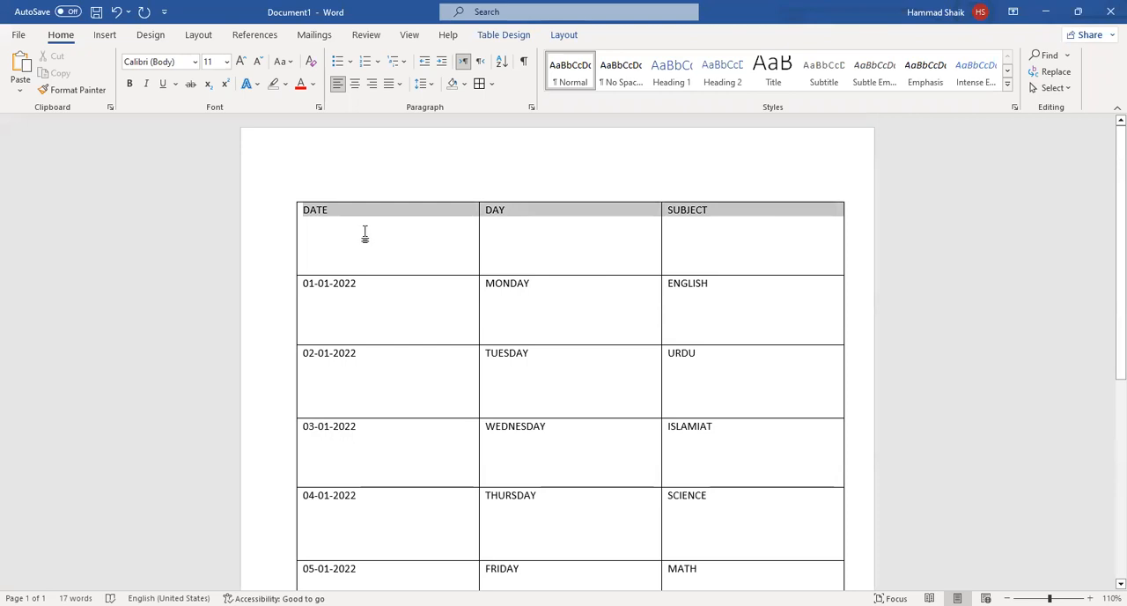
click(241, 62)
click(241, 61)
click(240, 62)
click(241, 61)
click(240, 62)
click(240, 62)
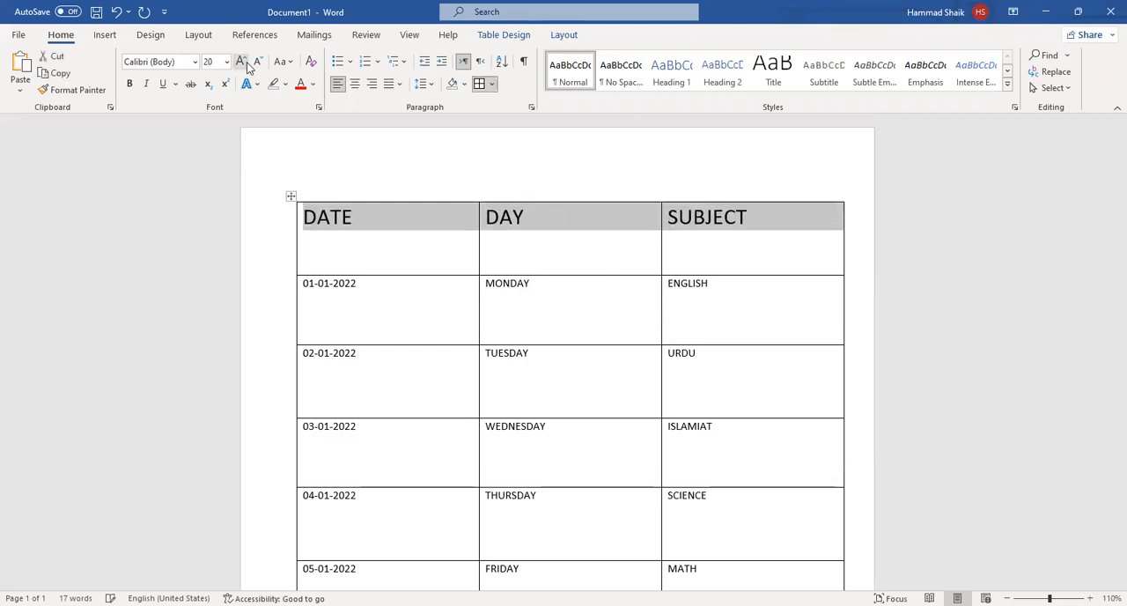
click(356, 85)
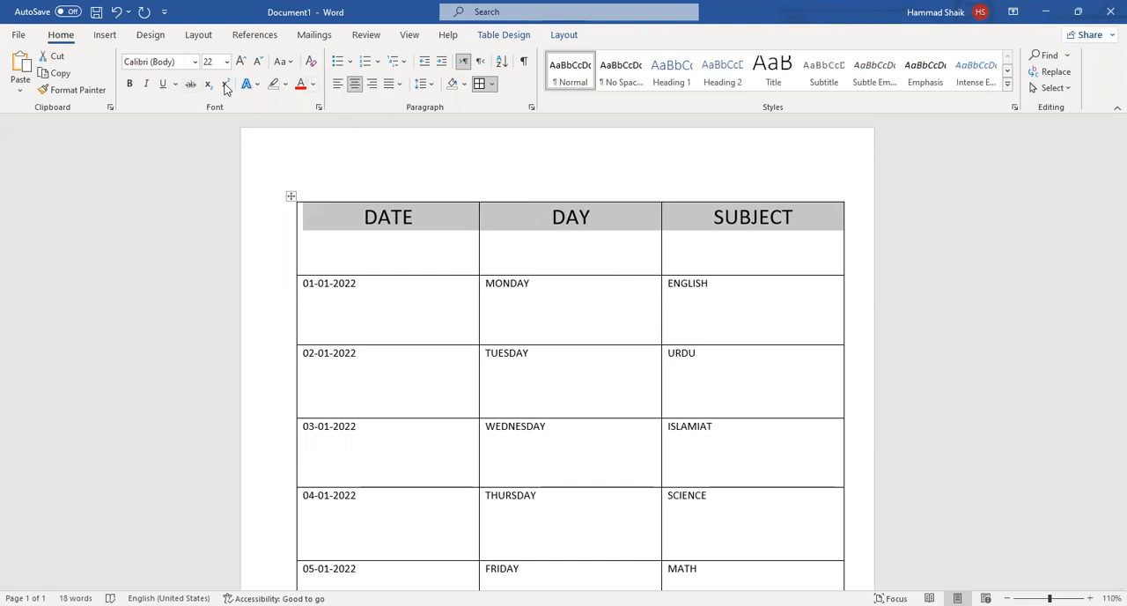
click(196, 68)
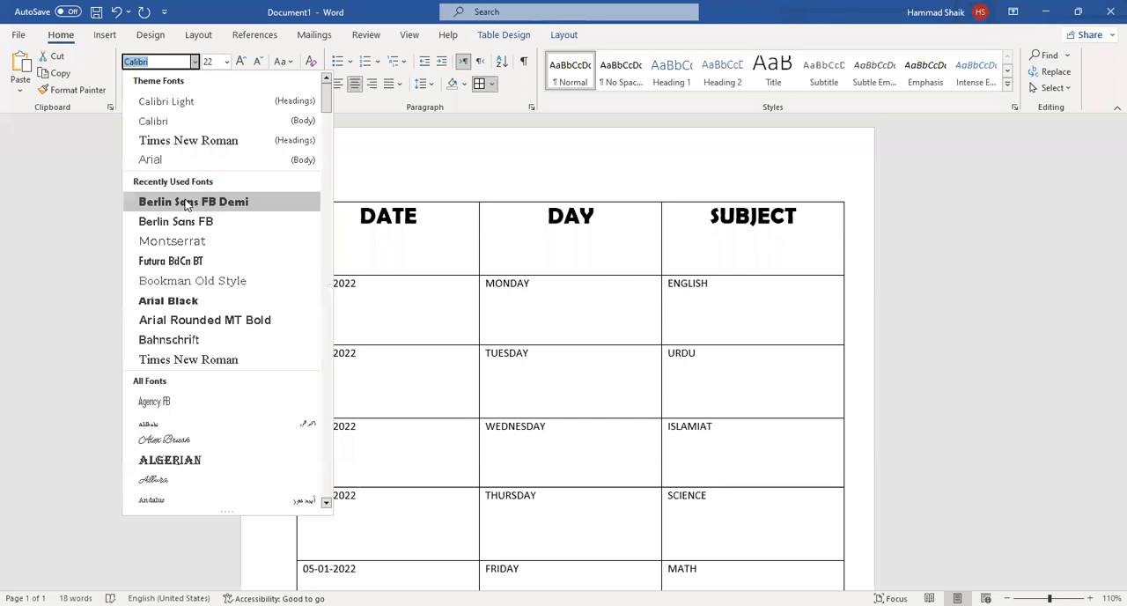
click(188, 204)
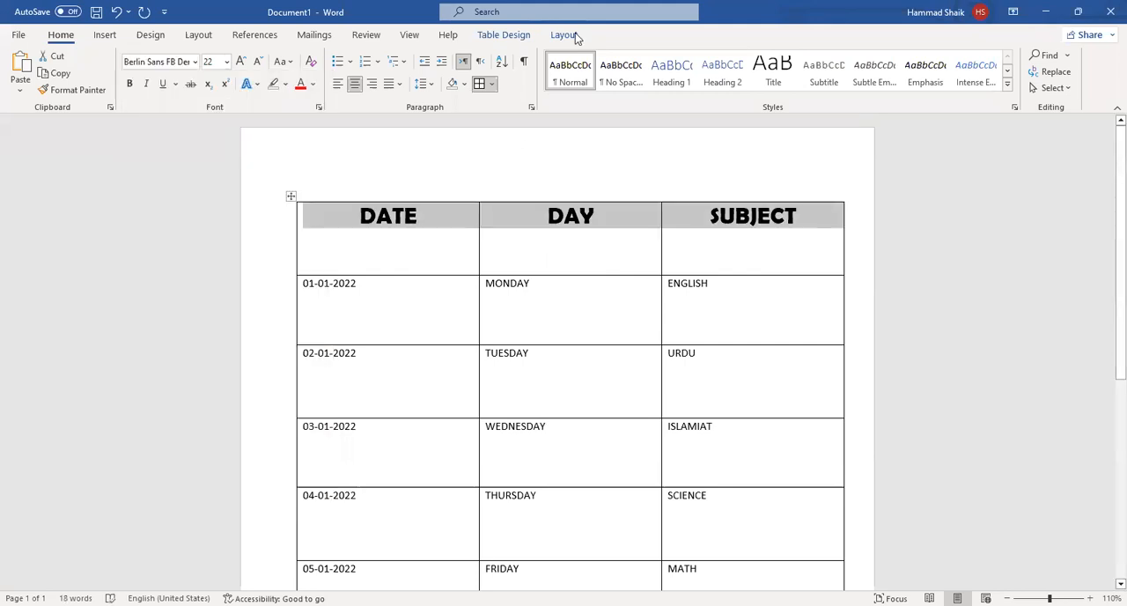
Apply the green Grid Table 4 - Accent 6 style to the table.
click(506, 35)
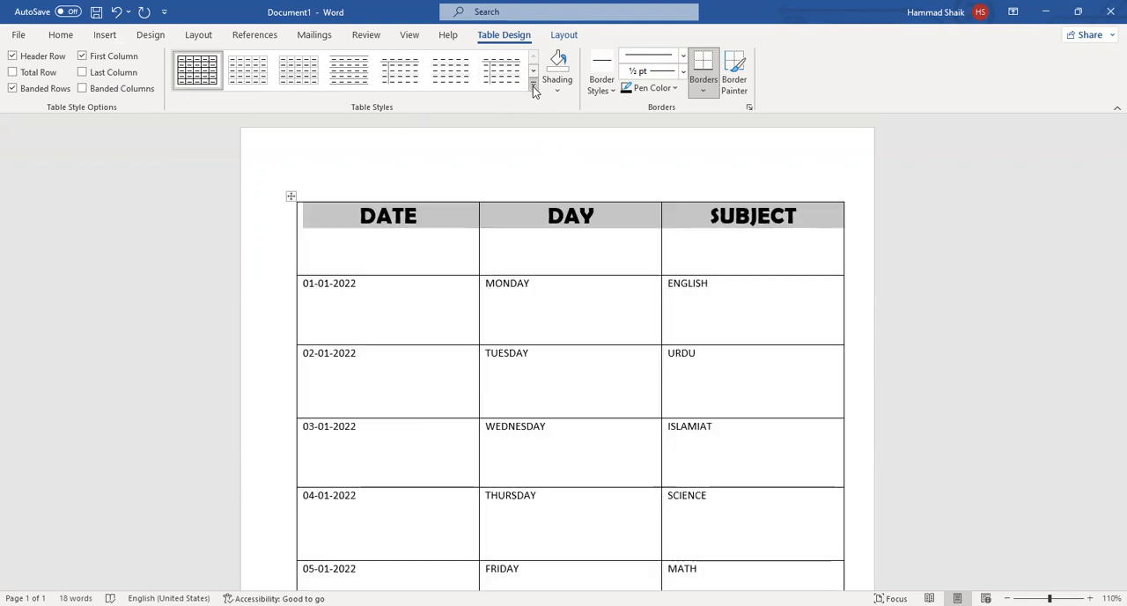
click(533, 86)
drag(536, 165, 532, 199)
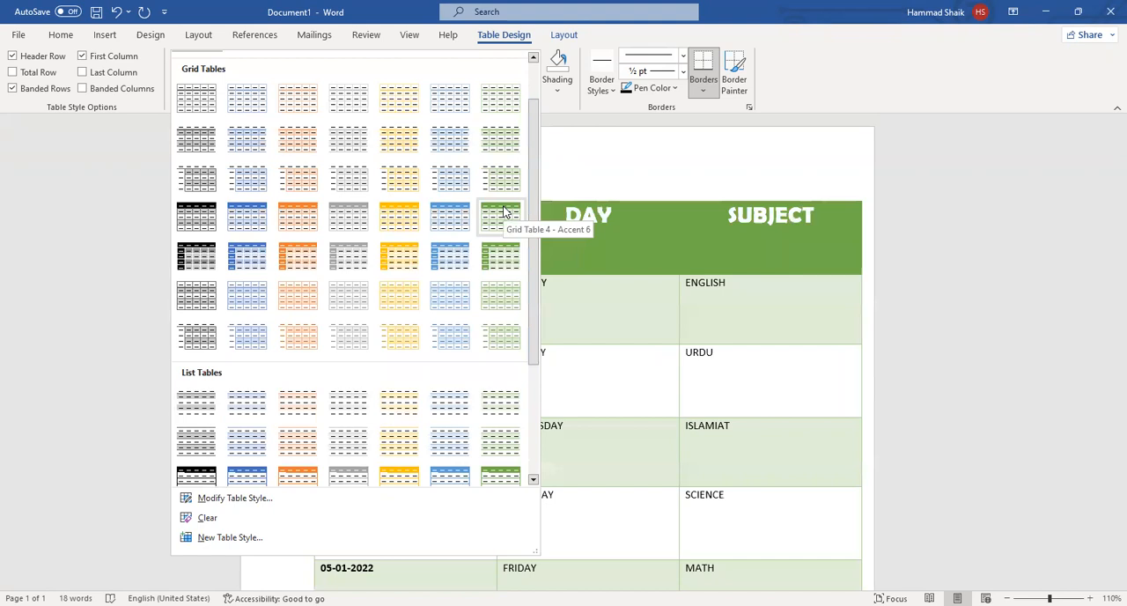
click(504, 212)
scroll(481, 255, down, 3)
scroll(498, 269, up, 3)
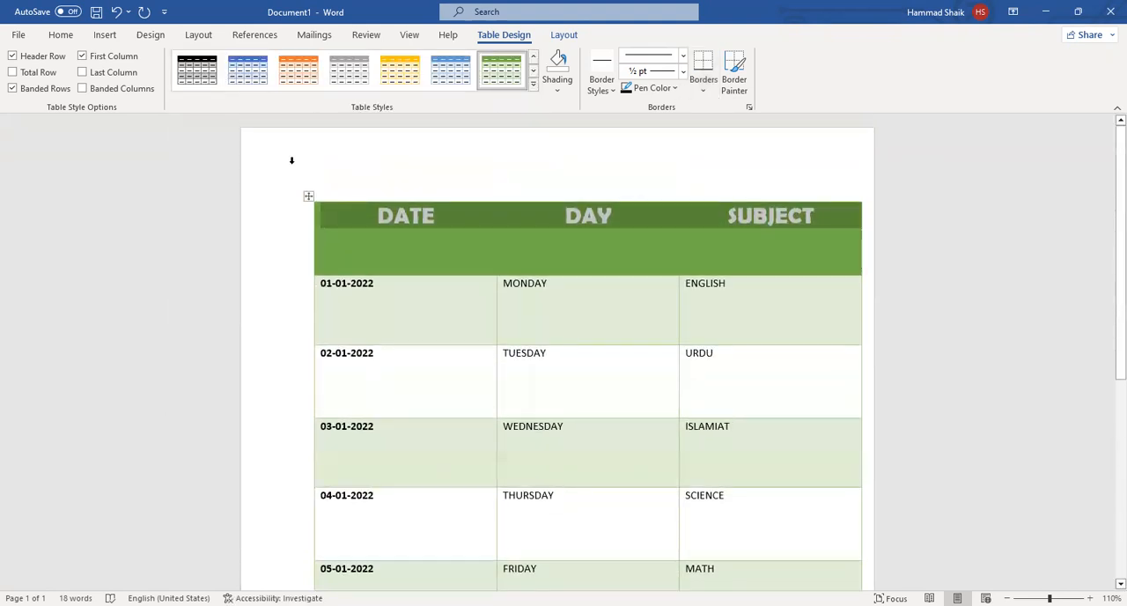
Move the whole table slightly left so it sits centred between the page edges.
drag(308, 195, 278, 196)
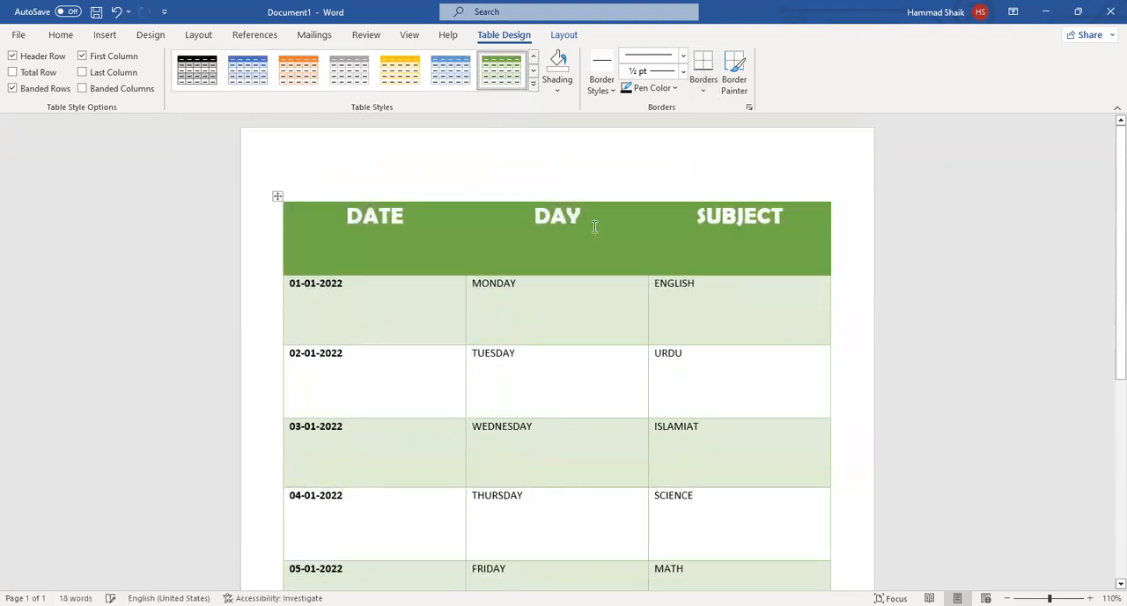
scroll(619, 276, down, 3)
scroll(629, 264, up, 3)
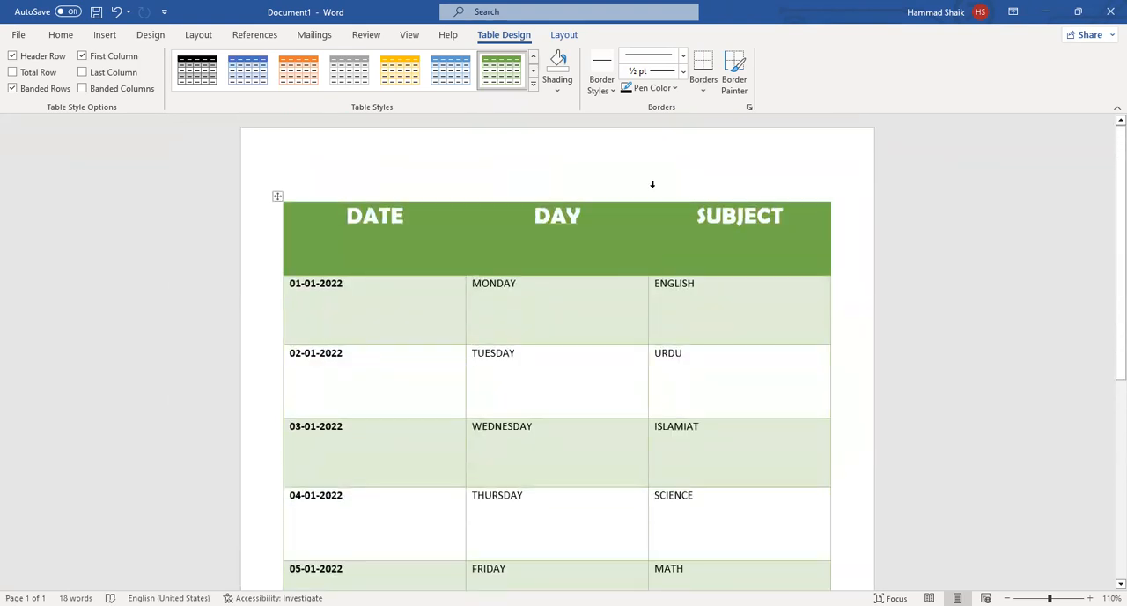
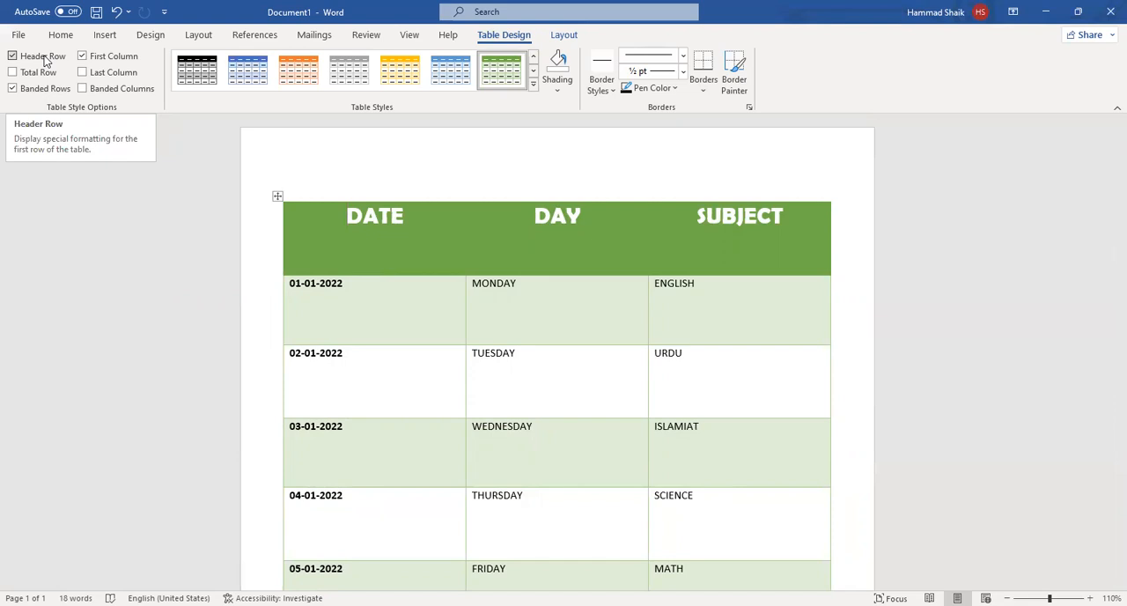
Turn the table's Header Row formatting off and back on.
click(62, 57)
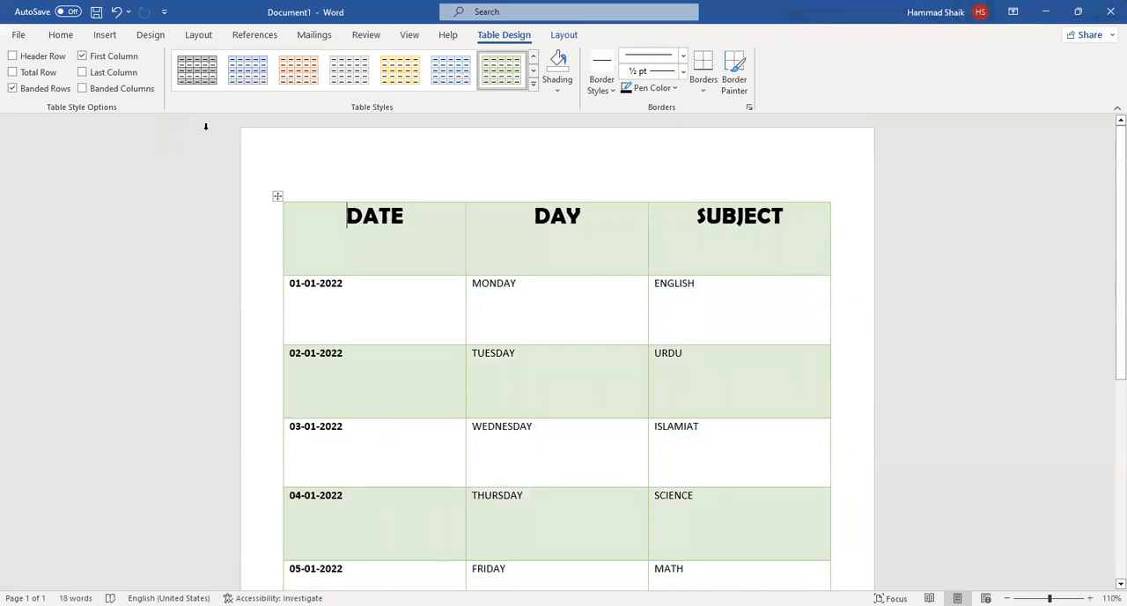
click(18, 57)
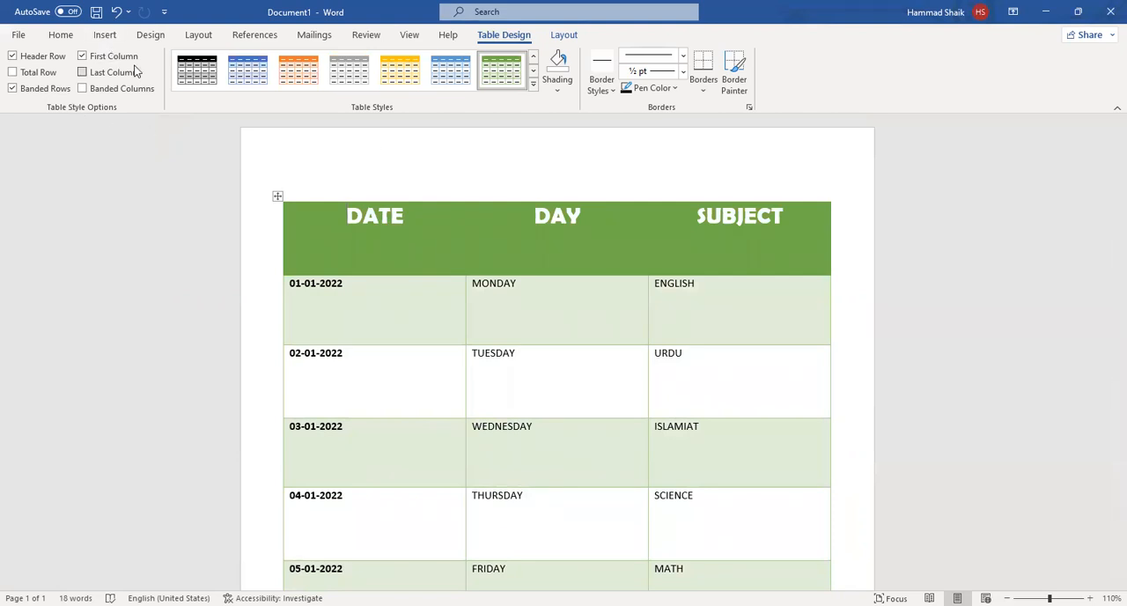
Turn off the table's First Column formatting so the dates lose their bold emphasis.
scroll(490, 327, down, 3)
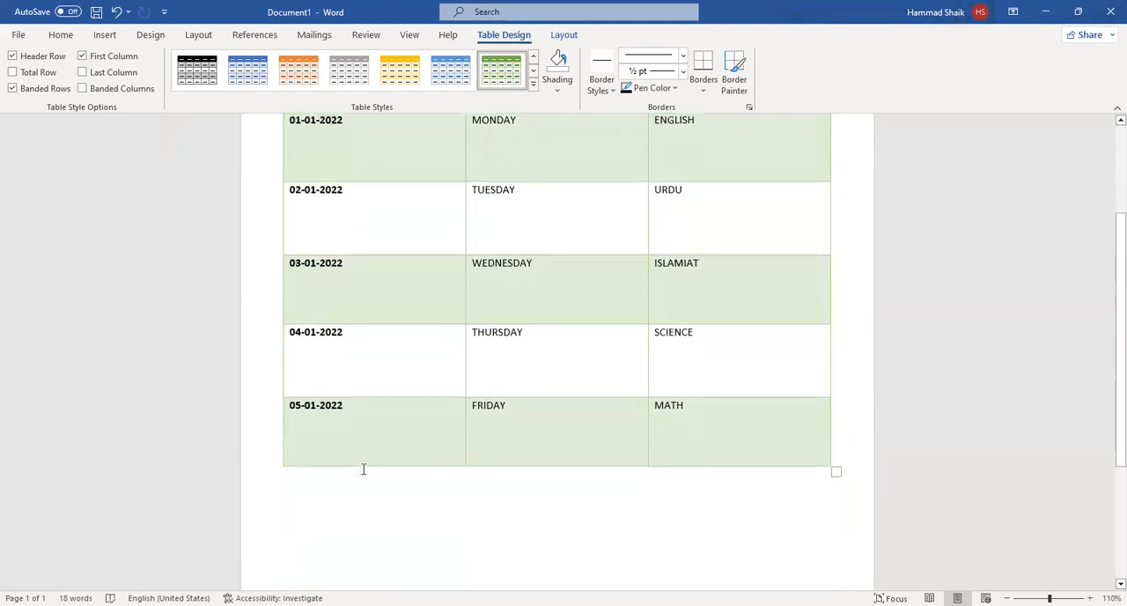
scroll(345, 447, up, 1)
drag(357, 491, 296, 212)
click(666, 243)
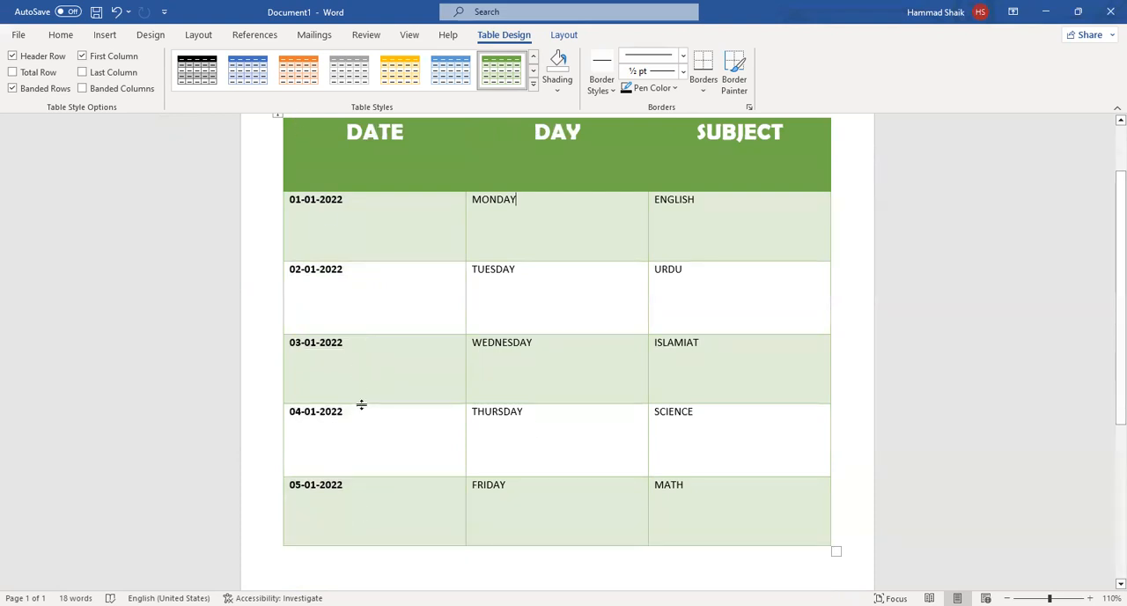
click(118, 57)
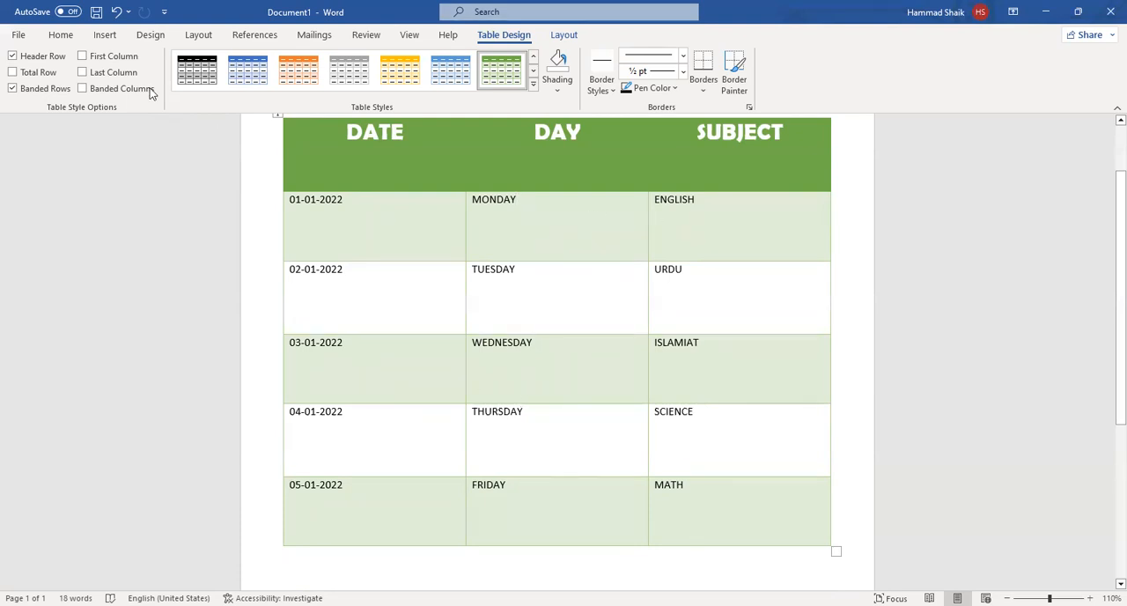
Try the Last Column option on the table and switch it off again, and turn Banded Rows off and back on.
click(82, 72)
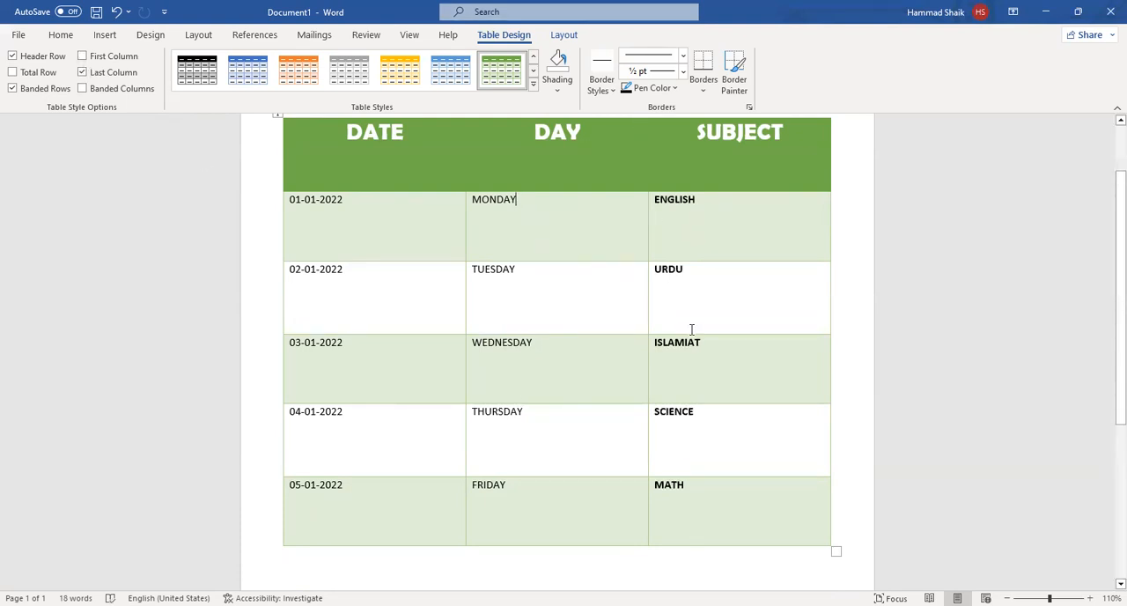
click(82, 72)
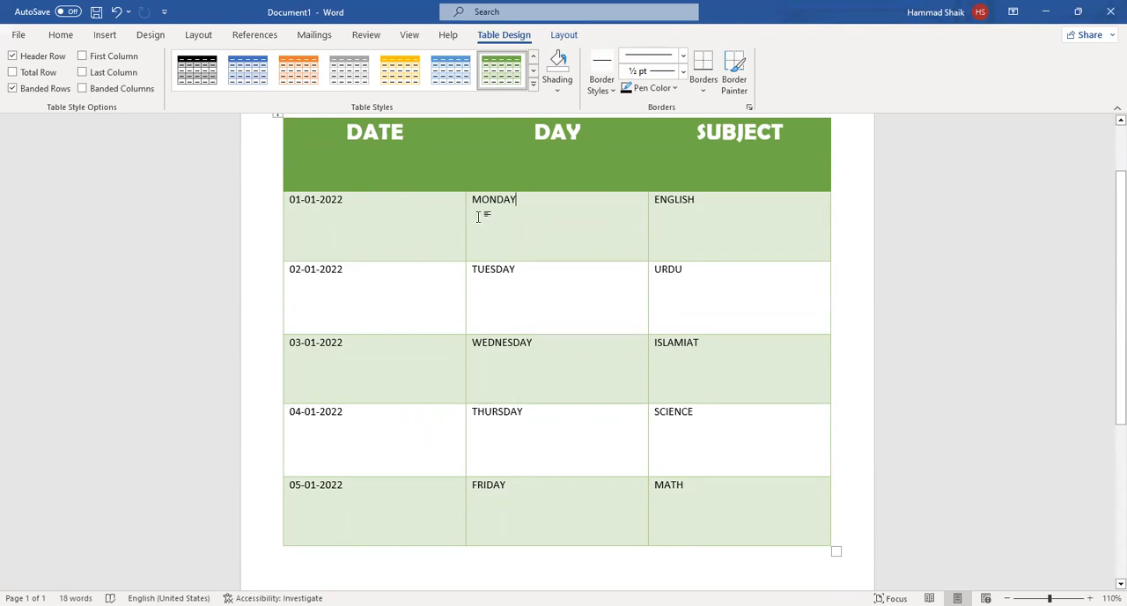
click(46, 88)
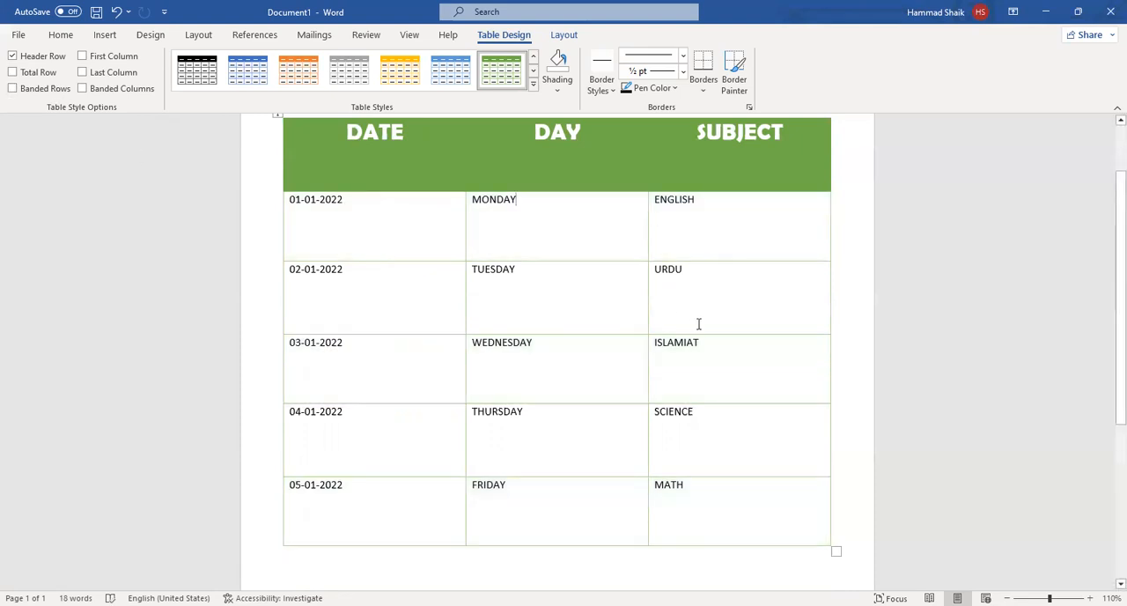
click(48, 88)
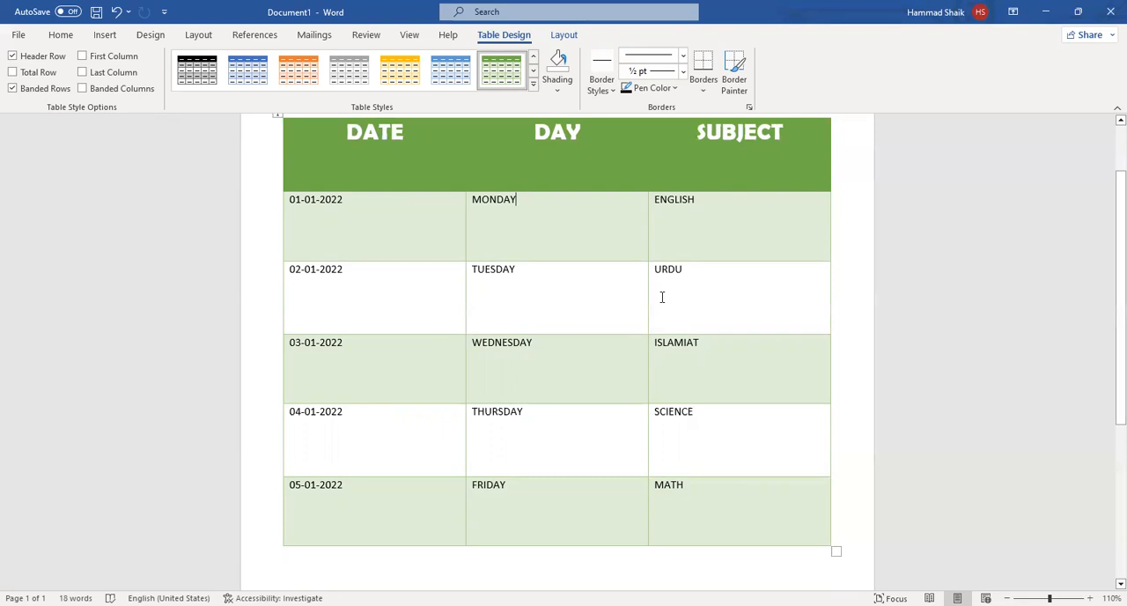
Try Banded Columns in place of Banded Rows on the table, and restore the Banded Rows shading.
click(35, 90)
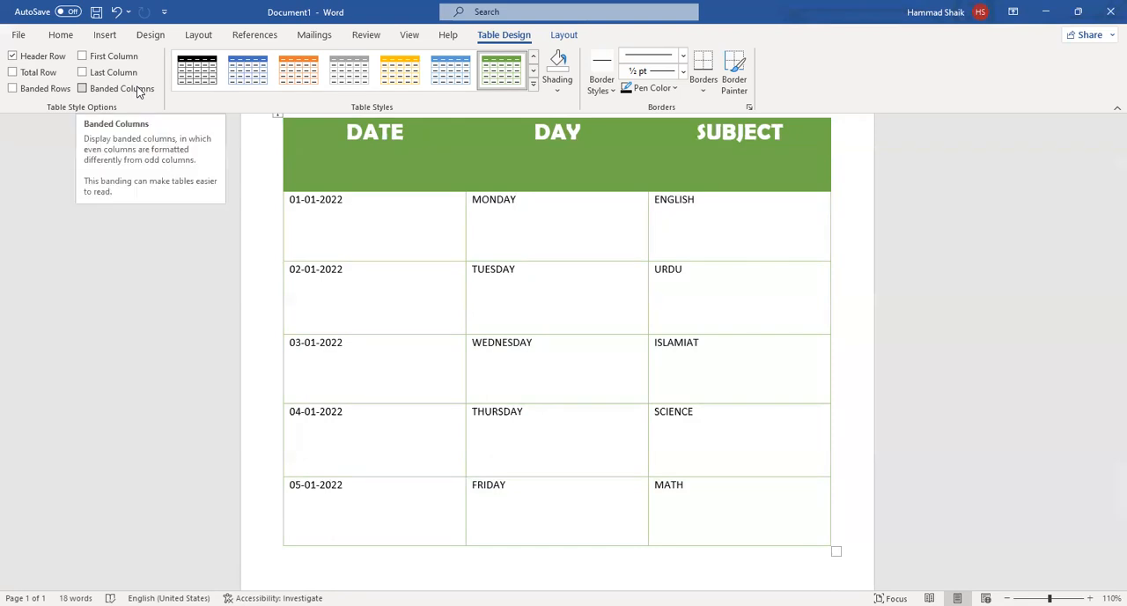
click(83, 89)
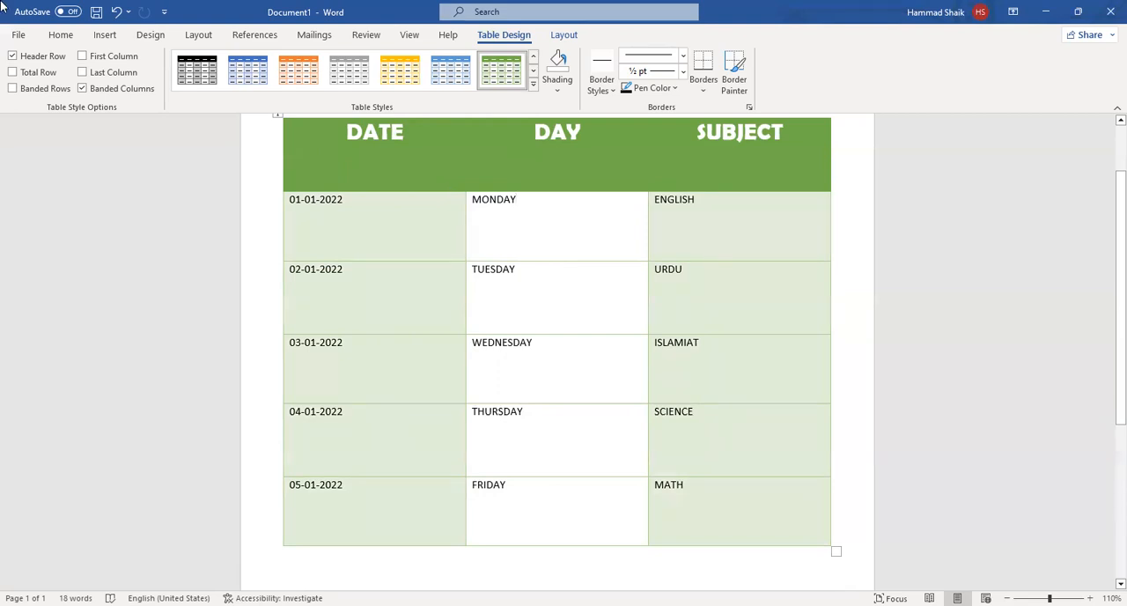
click(110, 89)
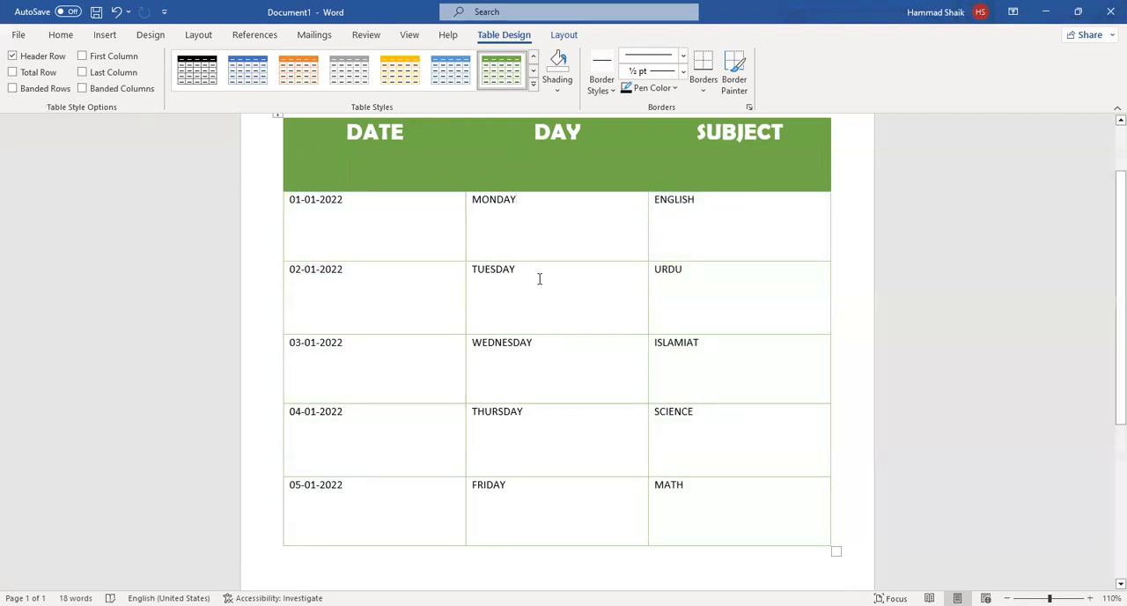
click(13, 88)
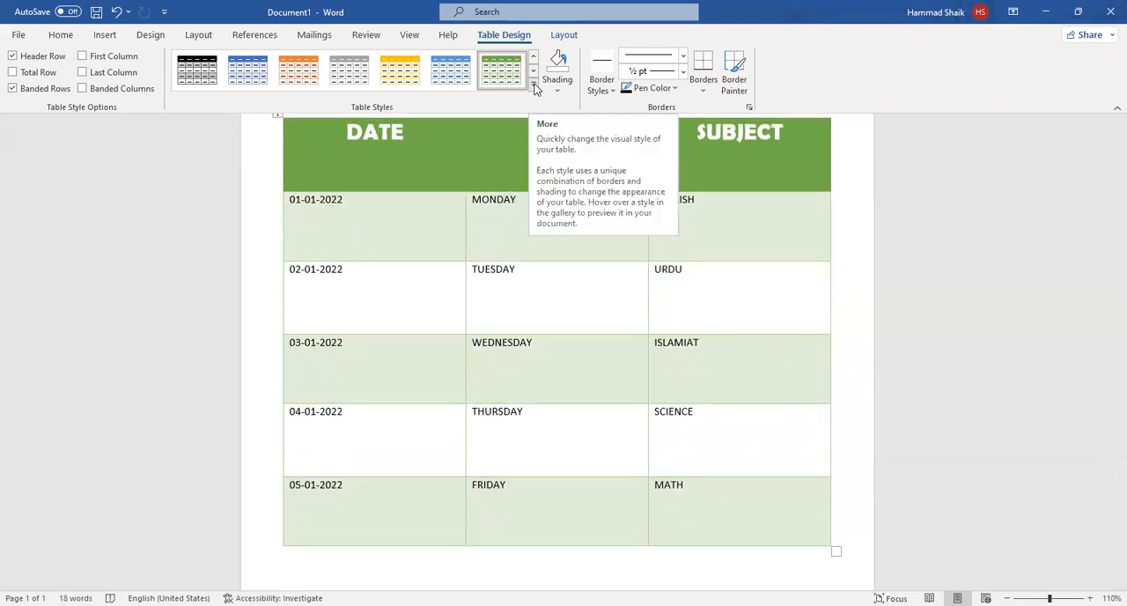
Replace the table's green style with the plain Table Grid style.
click(534, 86)
key(Escape)
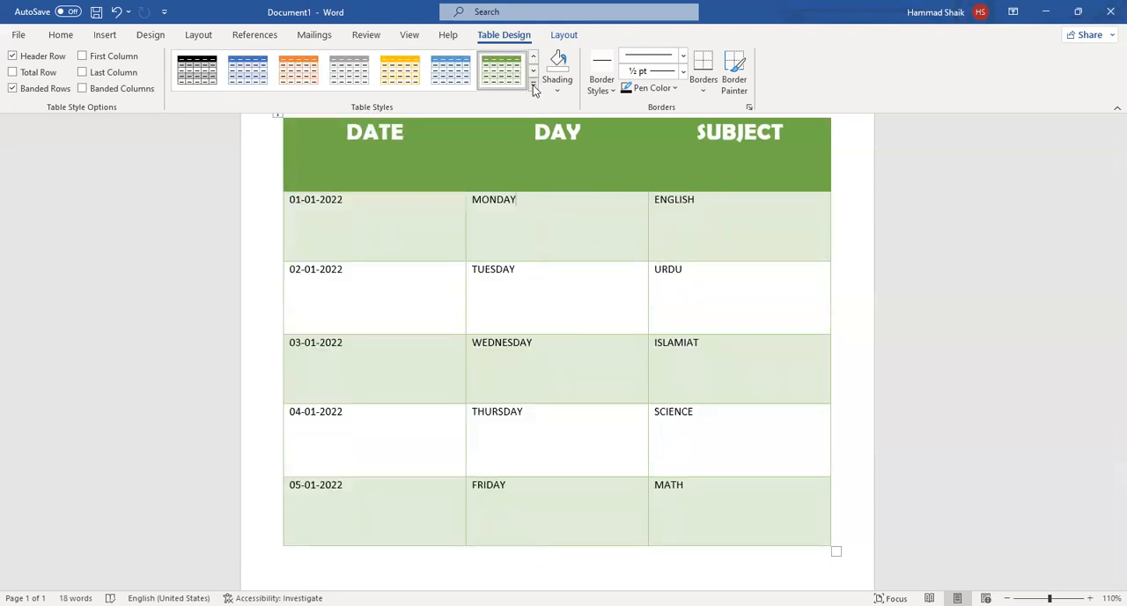
click(533, 85)
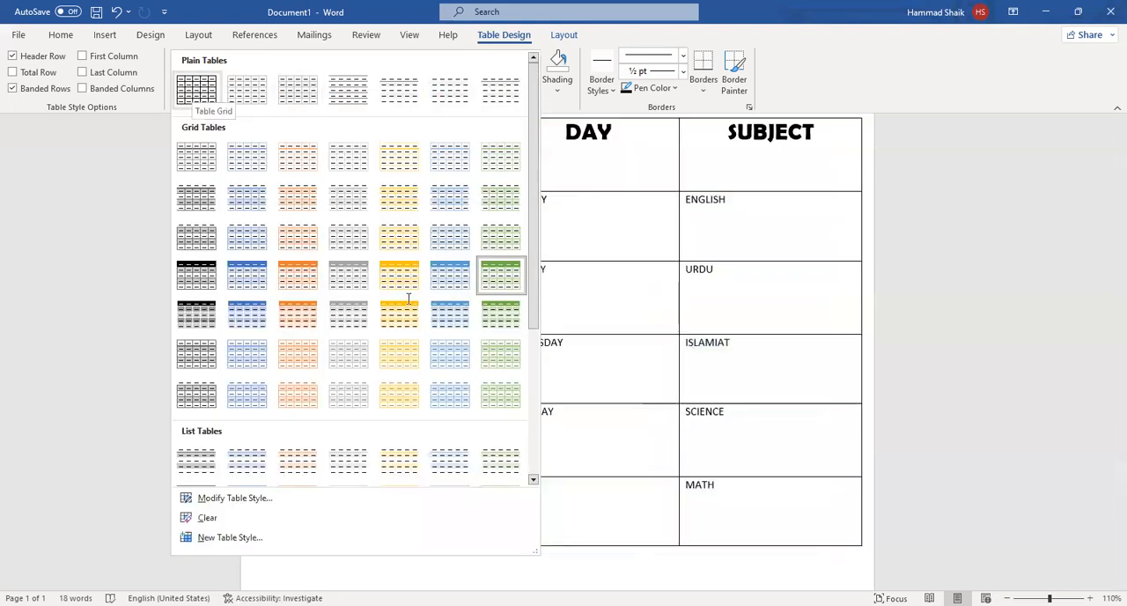
key(Escape)
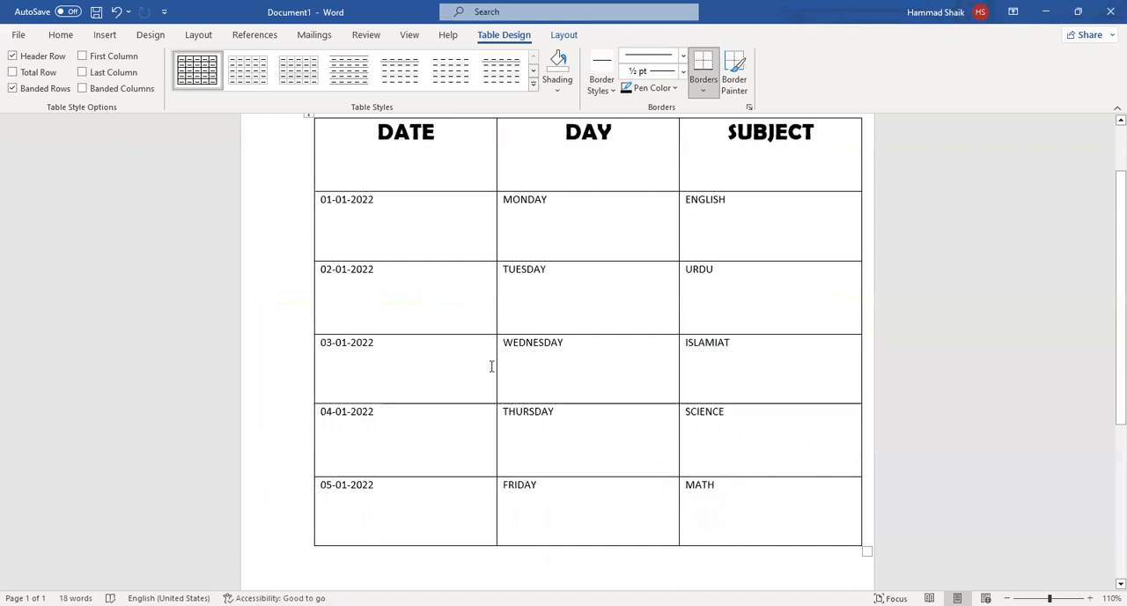
click(533, 84)
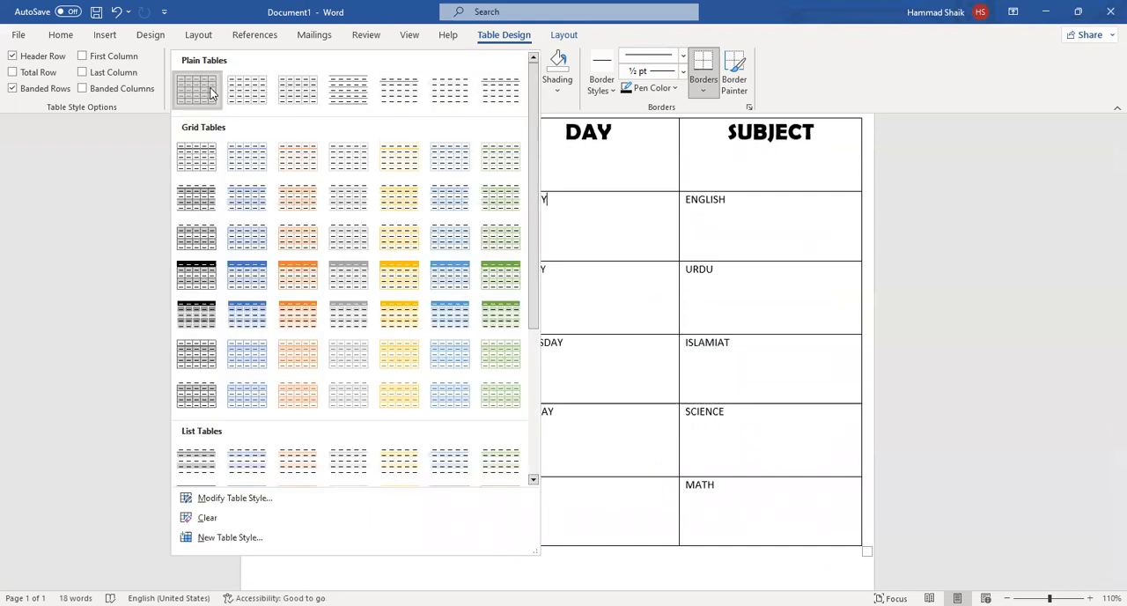
click(197, 91)
scroll(587, 218, up, 2)
scroll(593, 224, down, 2)
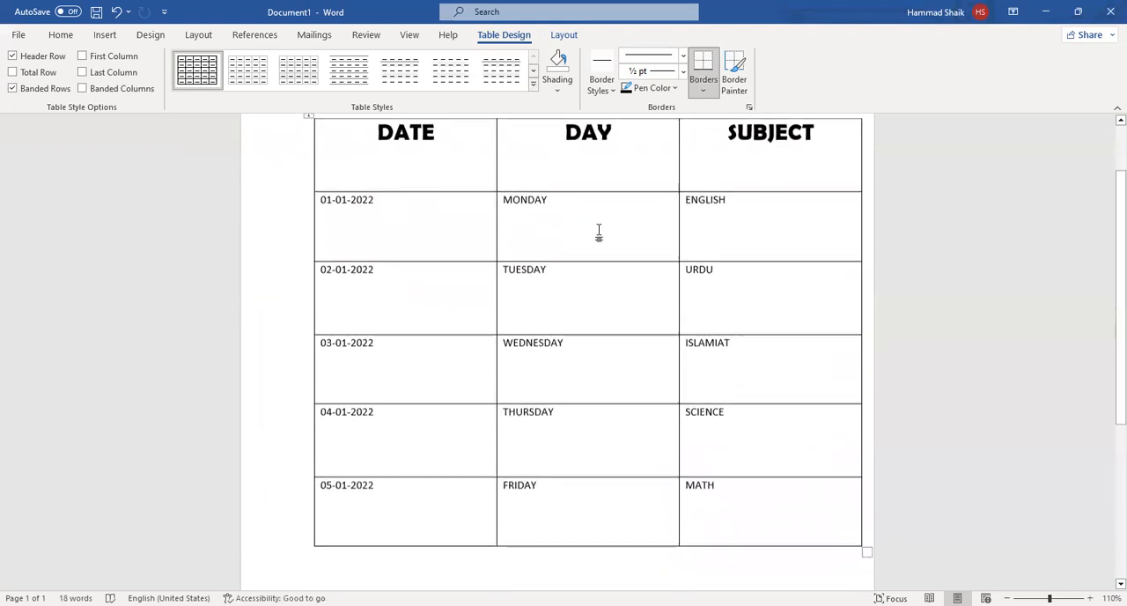
scroll(700, 224, up, 2)
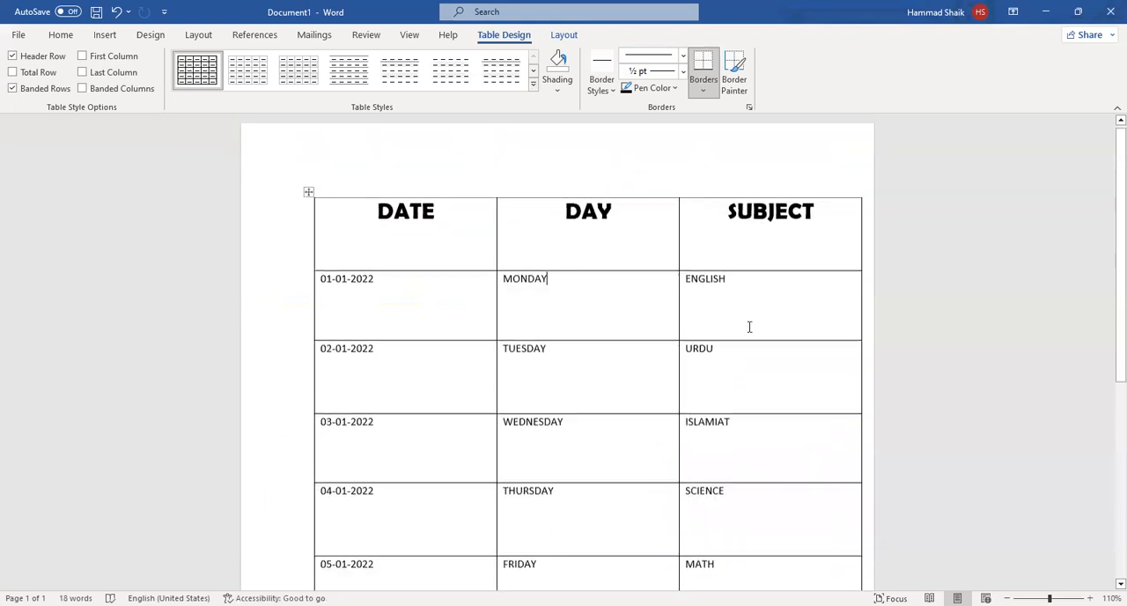
Shade the header cells in standard colours: DATE green, DAY light blue and SUBJECT red.
click(432, 258)
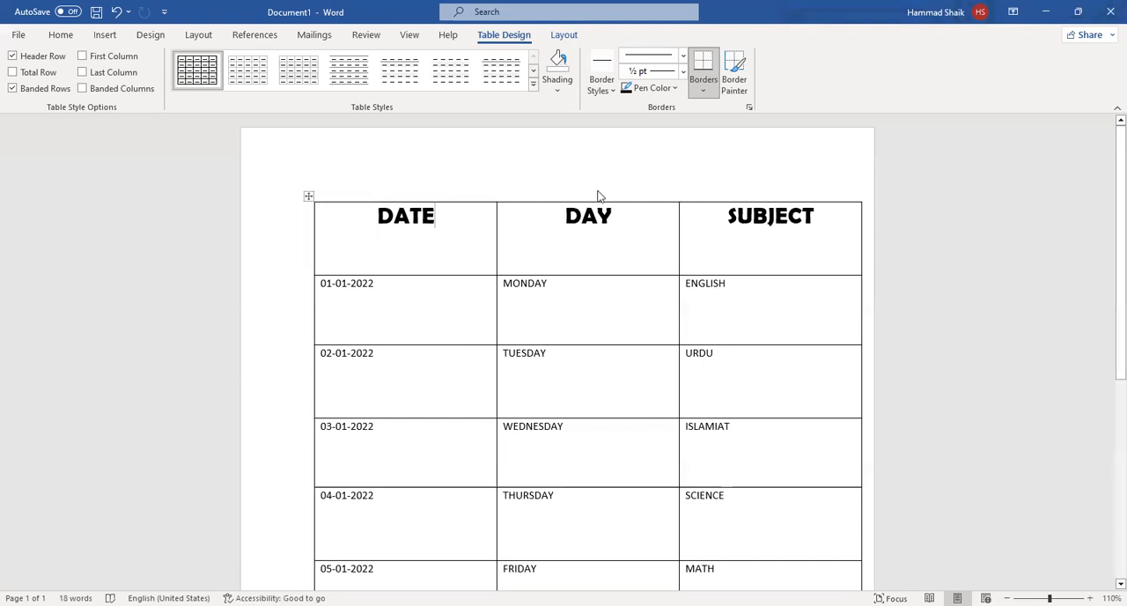
click(557, 63)
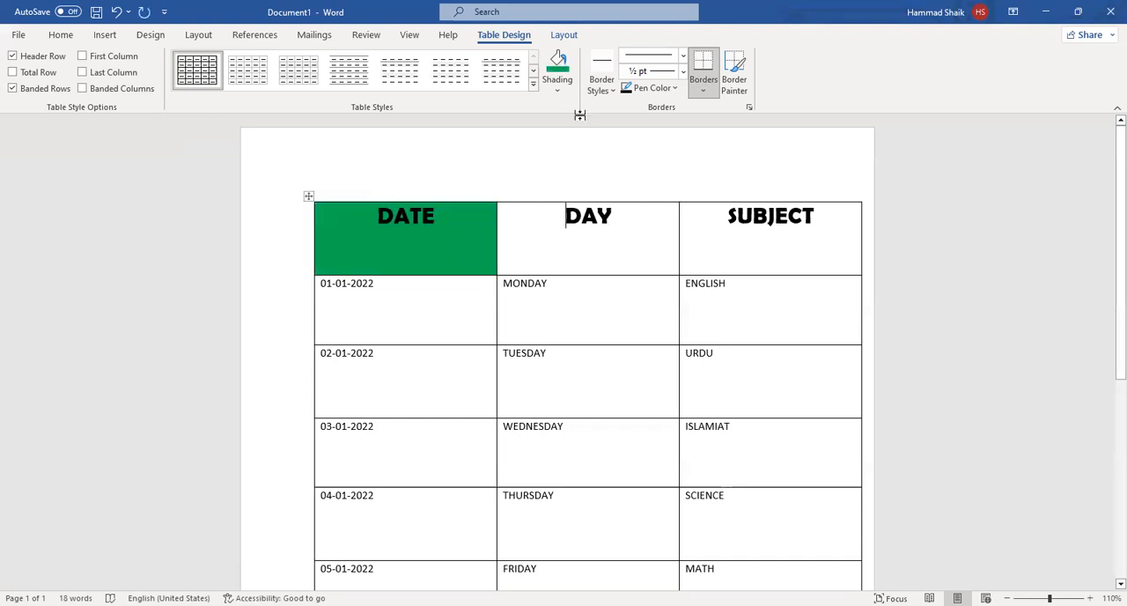
click(639, 221)
click(557, 90)
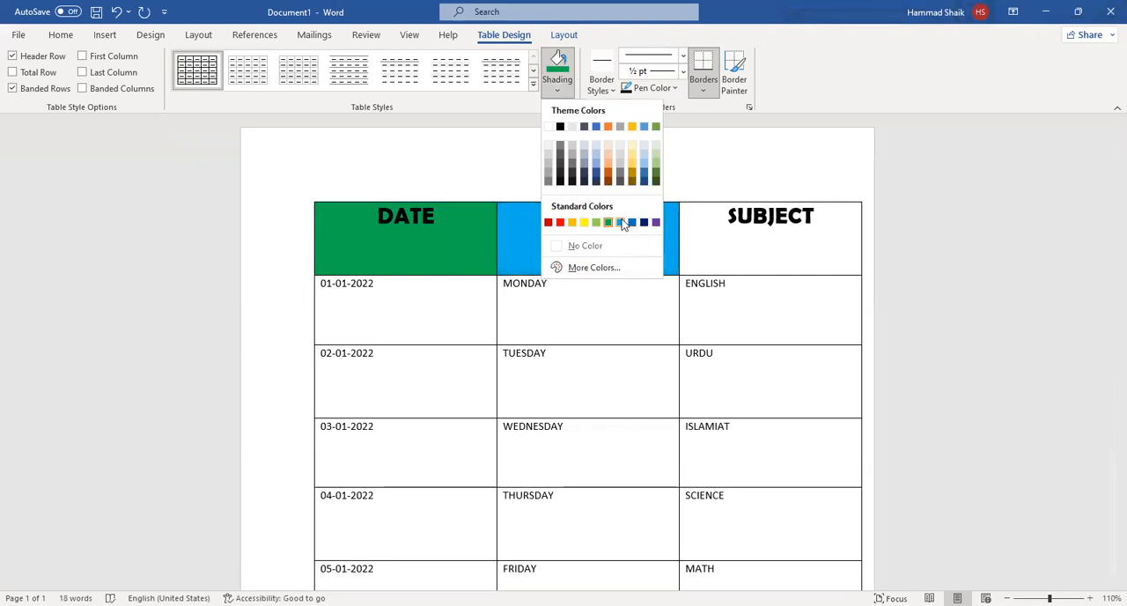
click(622, 222)
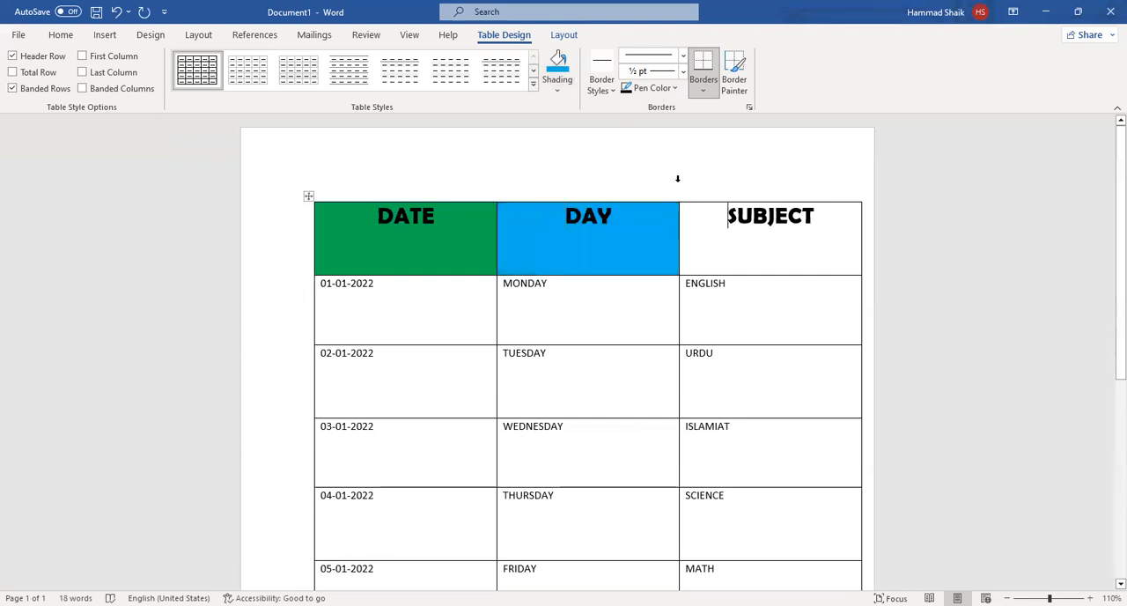
click(560, 90)
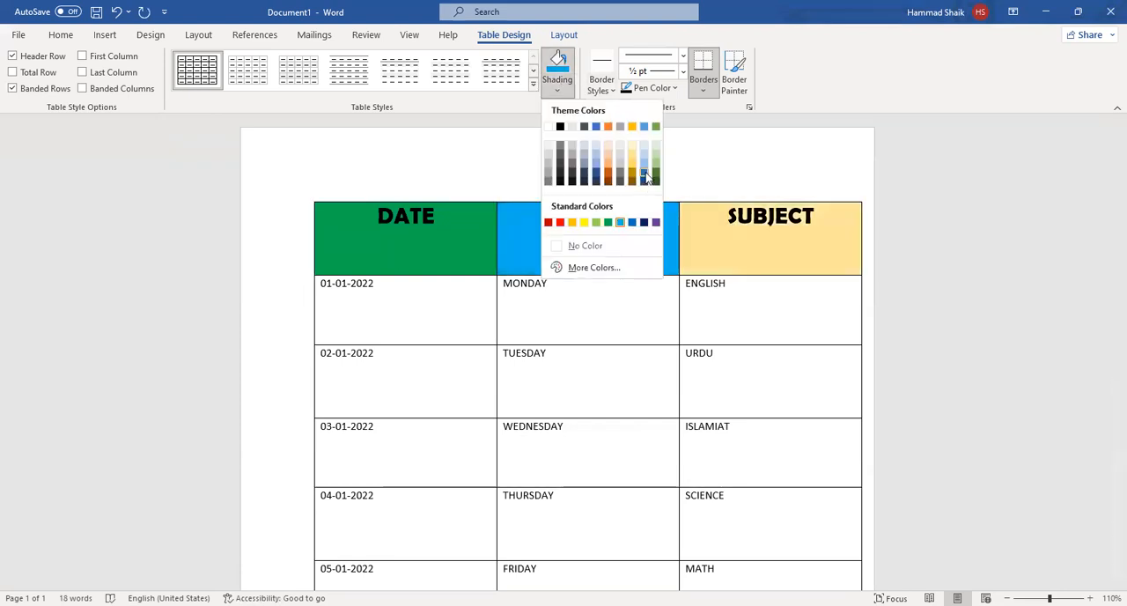
click(560, 222)
Shade all the body rows, from 01-01-2022 to 05-01-2022, with a light green theme colour.
scroll(446, 204, down, 1)
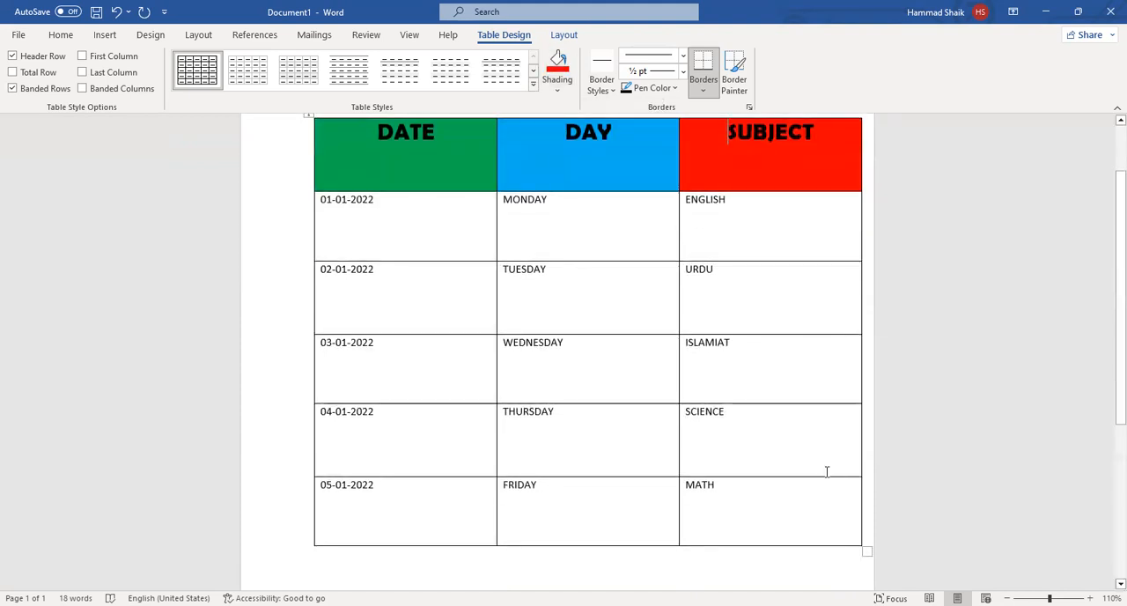
drag(741, 497, 392, 211)
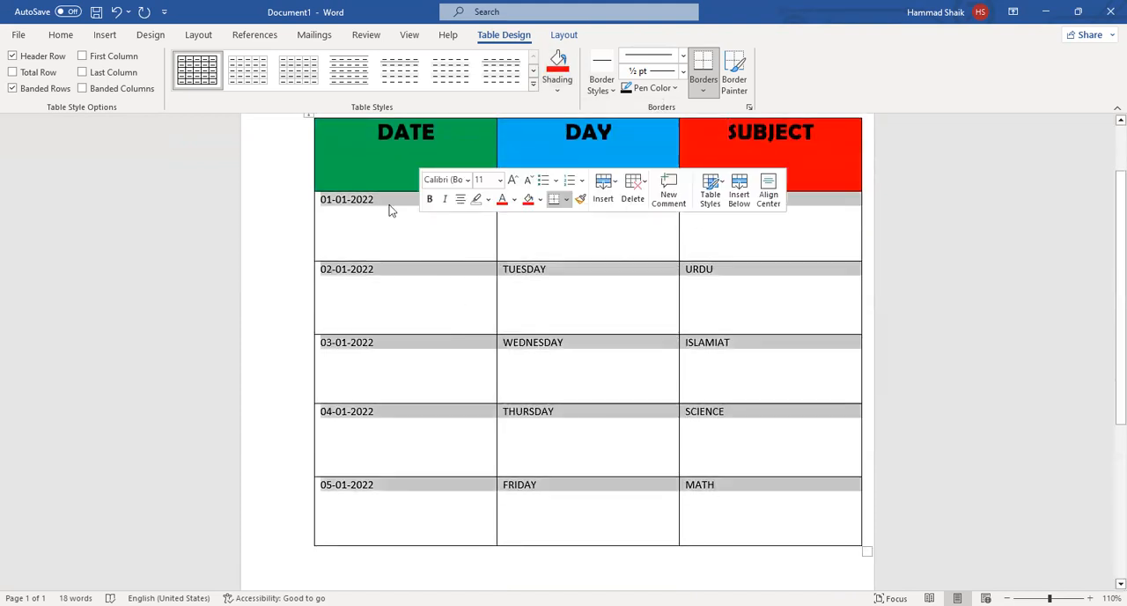
click(557, 91)
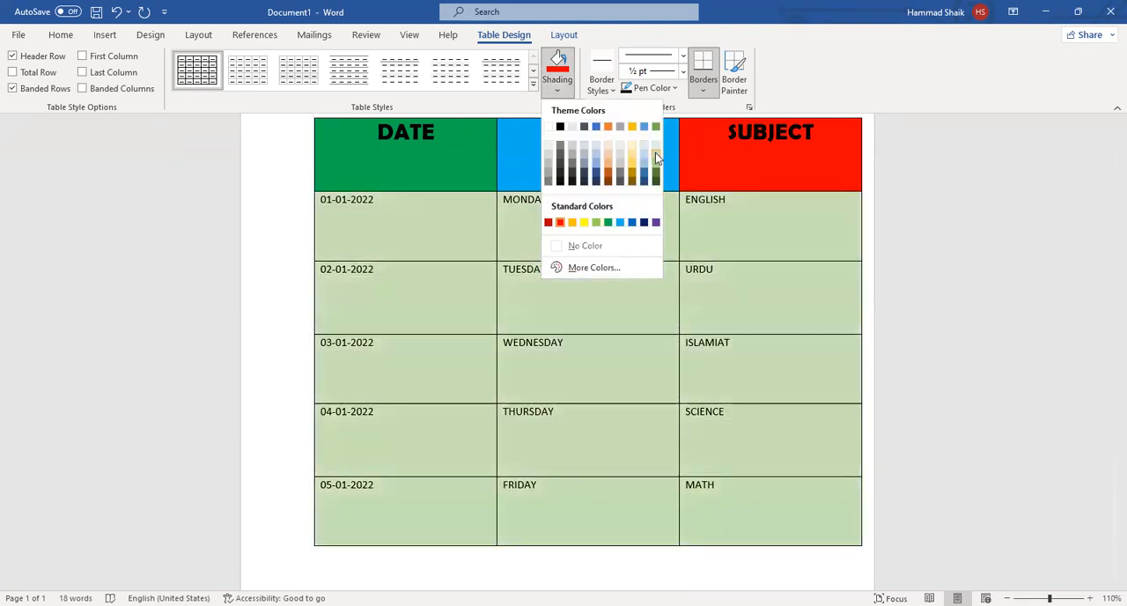
click(655, 153)
scroll(599, 392, down, 3)
scroll(604, 395, up, 3)
scroll(604, 395, down, 3)
scroll(604, 394, up, 3)
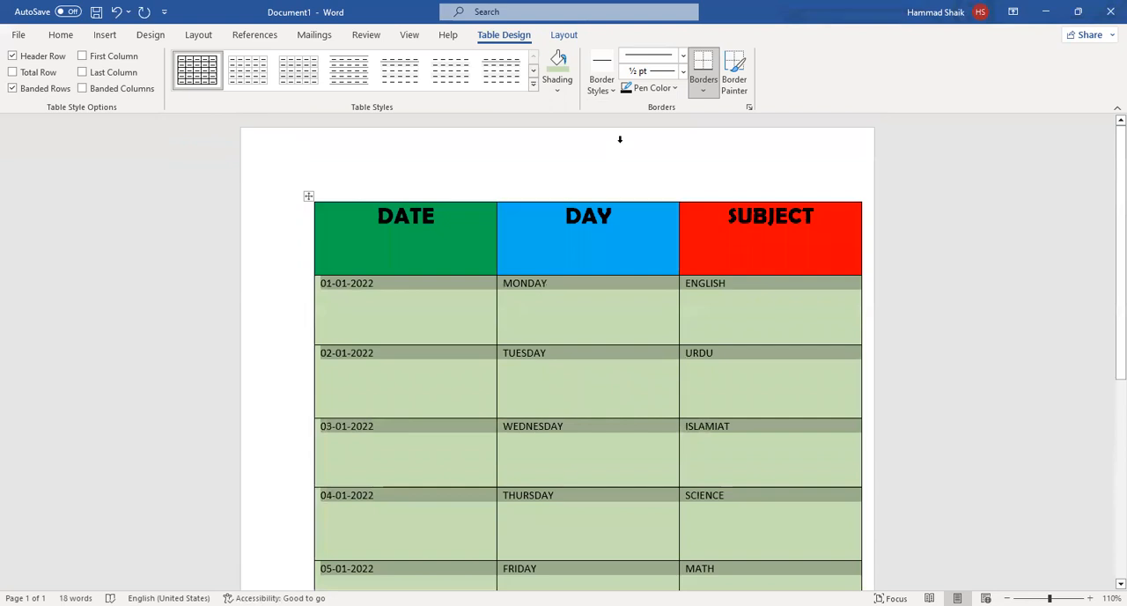
scroll(694, 441, down, 2)
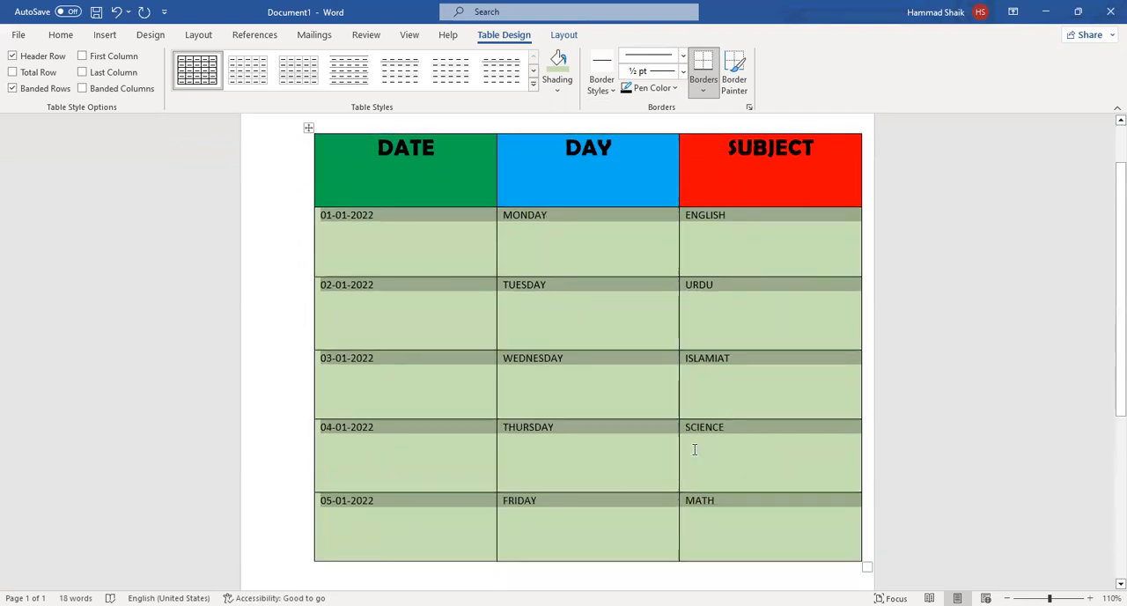
click(666, 435)
Apply light blue 4½ pt borders in a thick-and-thin double line style to all cells of the table.
drag(772, 513, 425, 111)
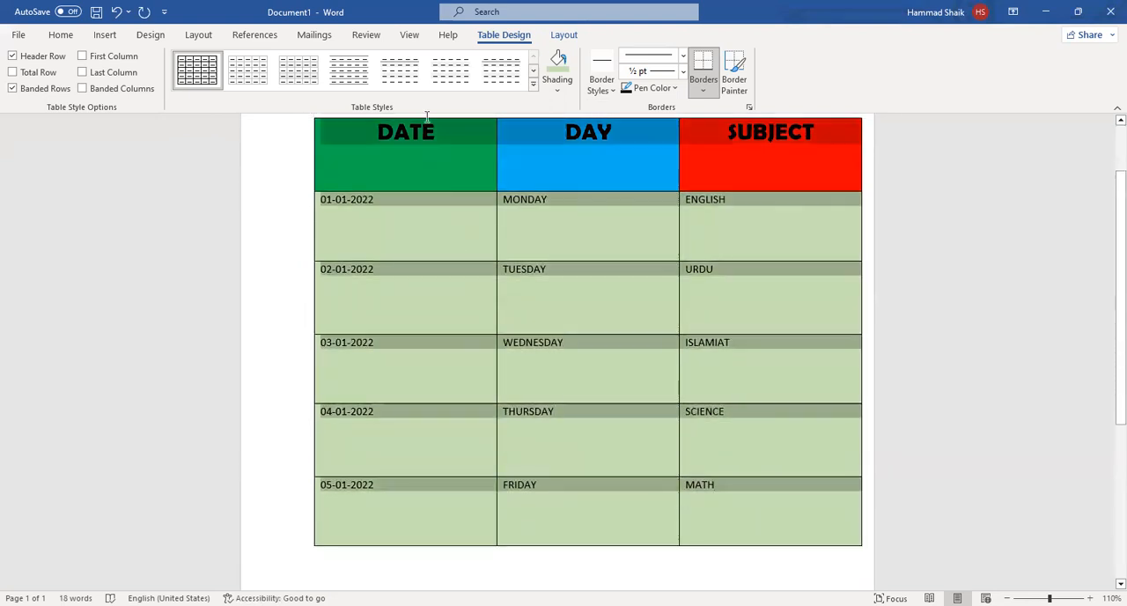
click(622, 226)
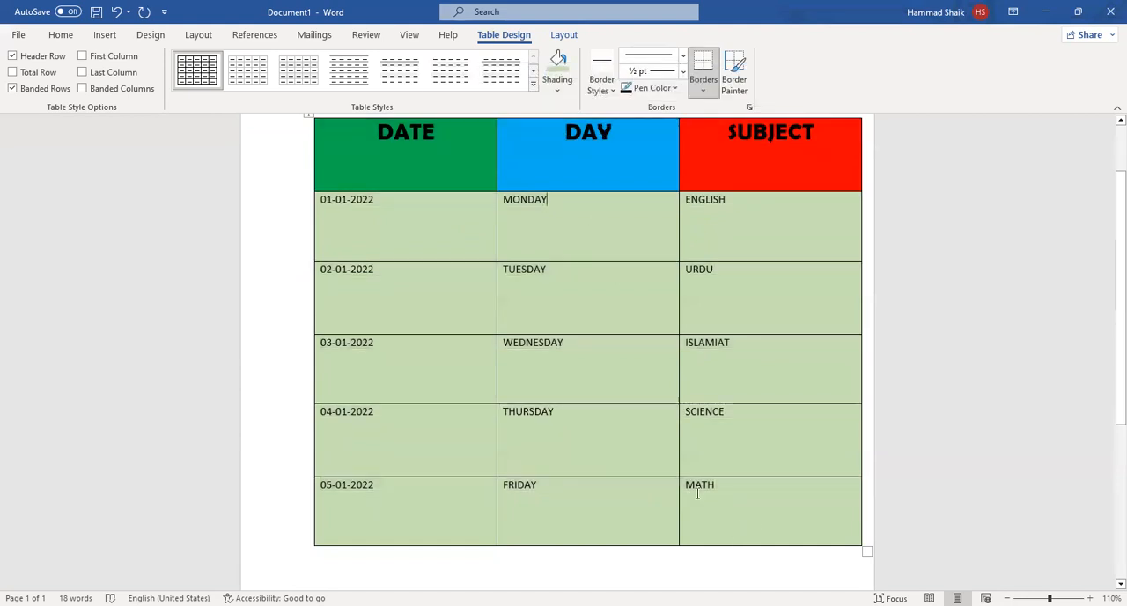
drag(698, 495, 283, 176)
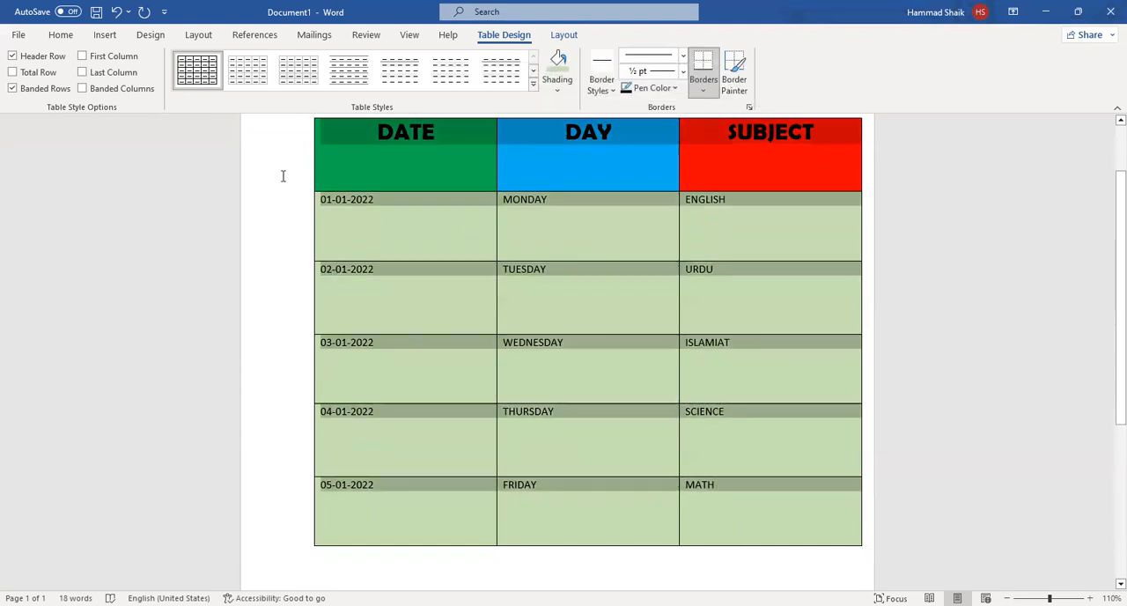
click(684, 58)
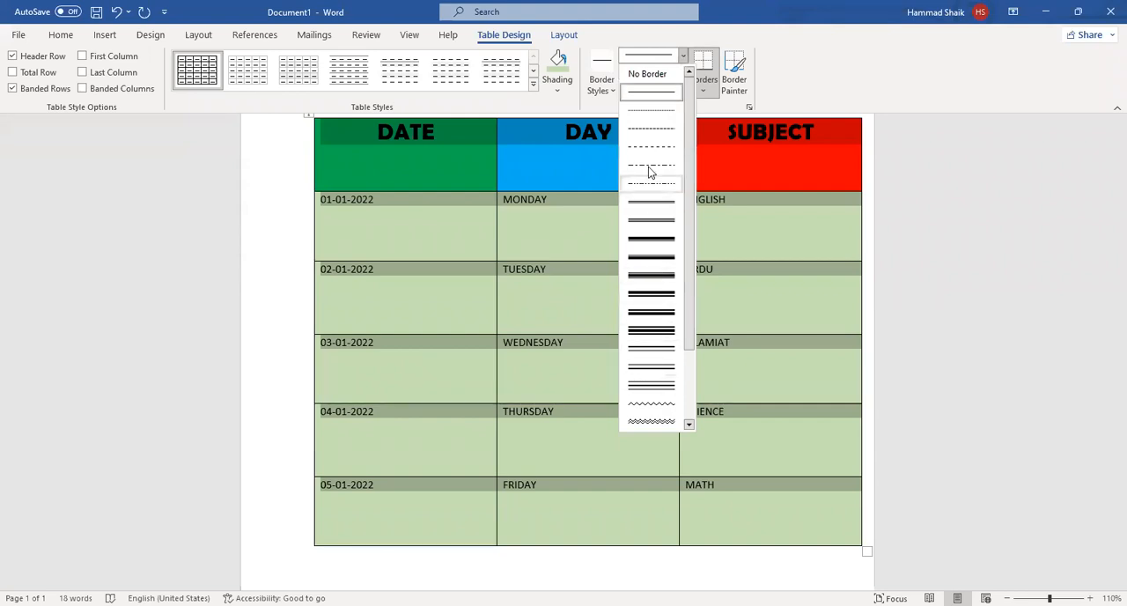
click(649, 315)
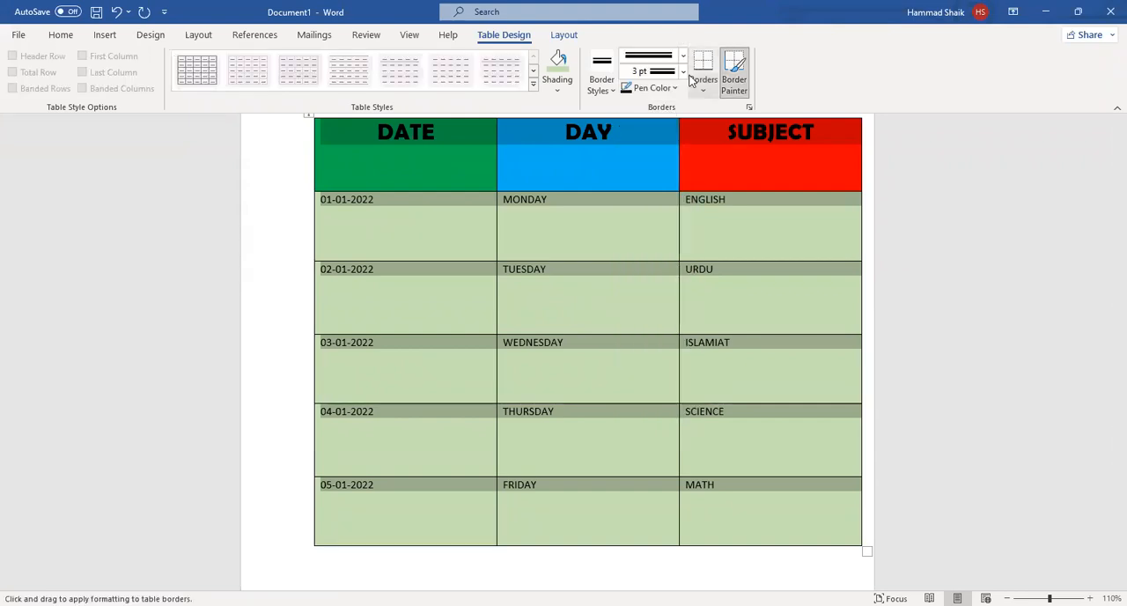
click(683, 71)
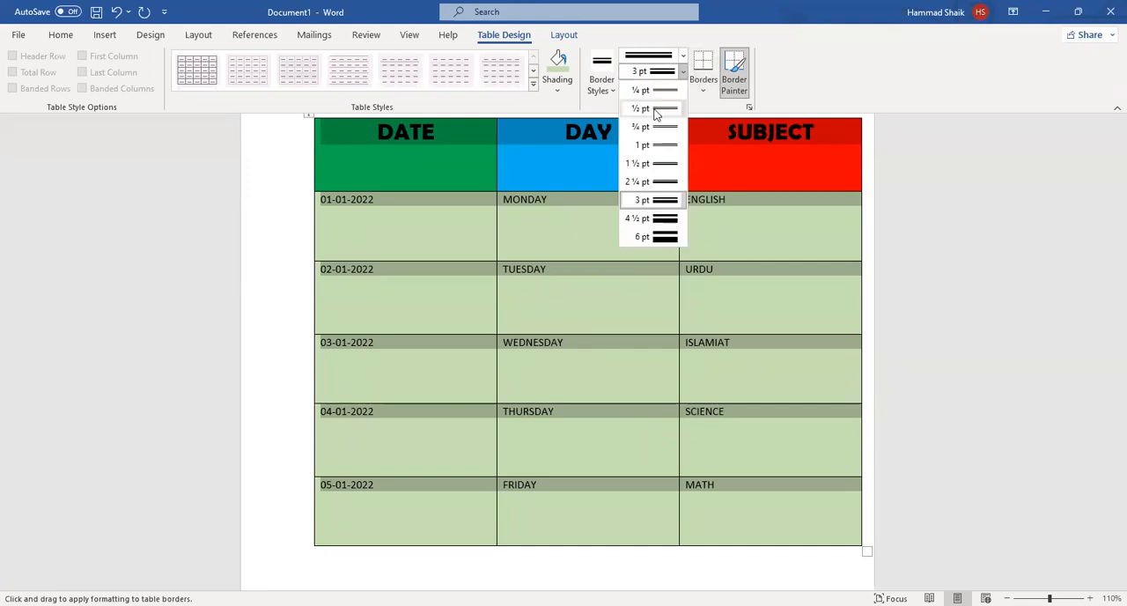
click(651, 218)
click(673, 85)
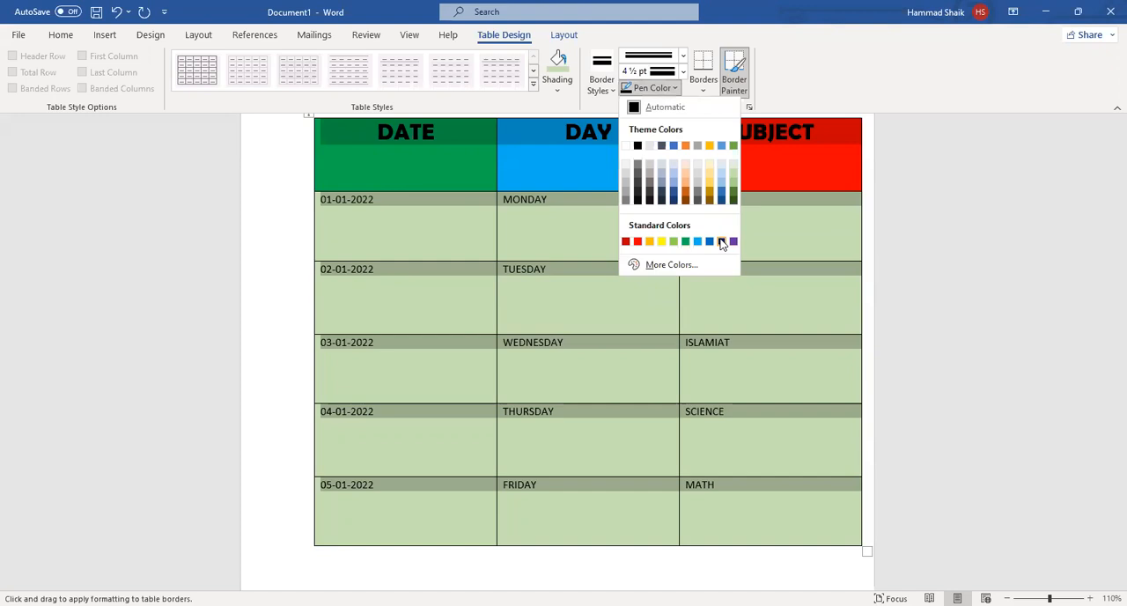
click(699, 242)
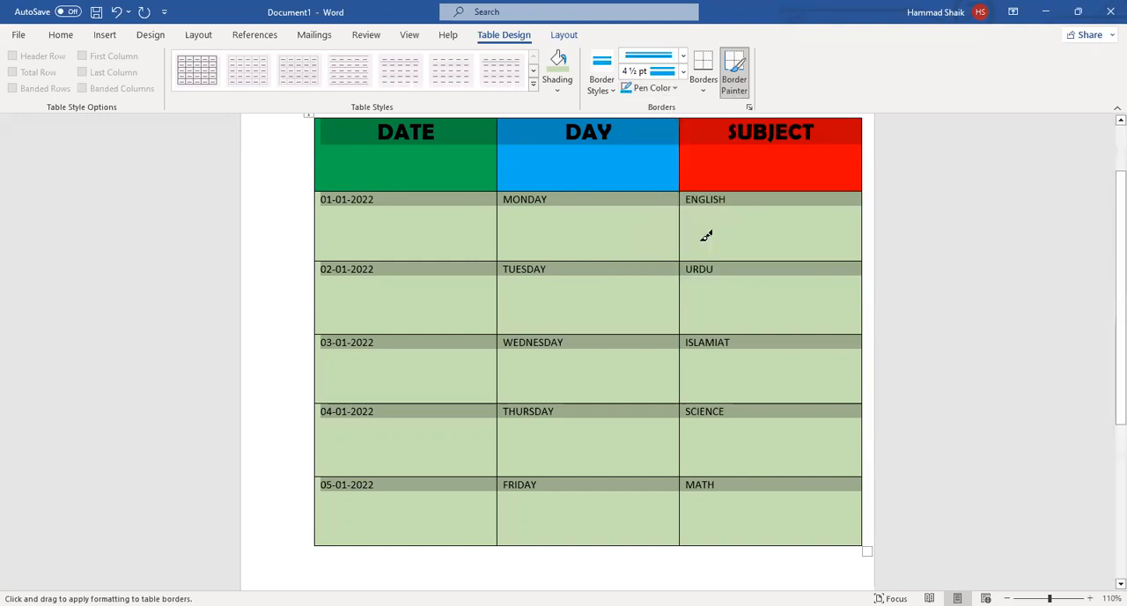
click(703, 84)
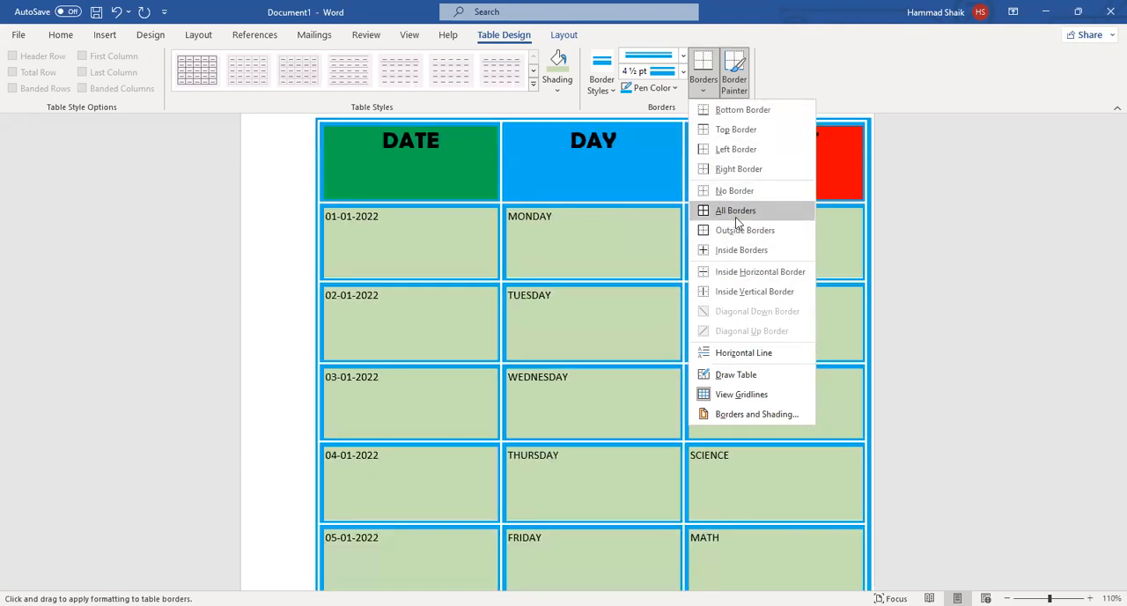
click(737, 212)
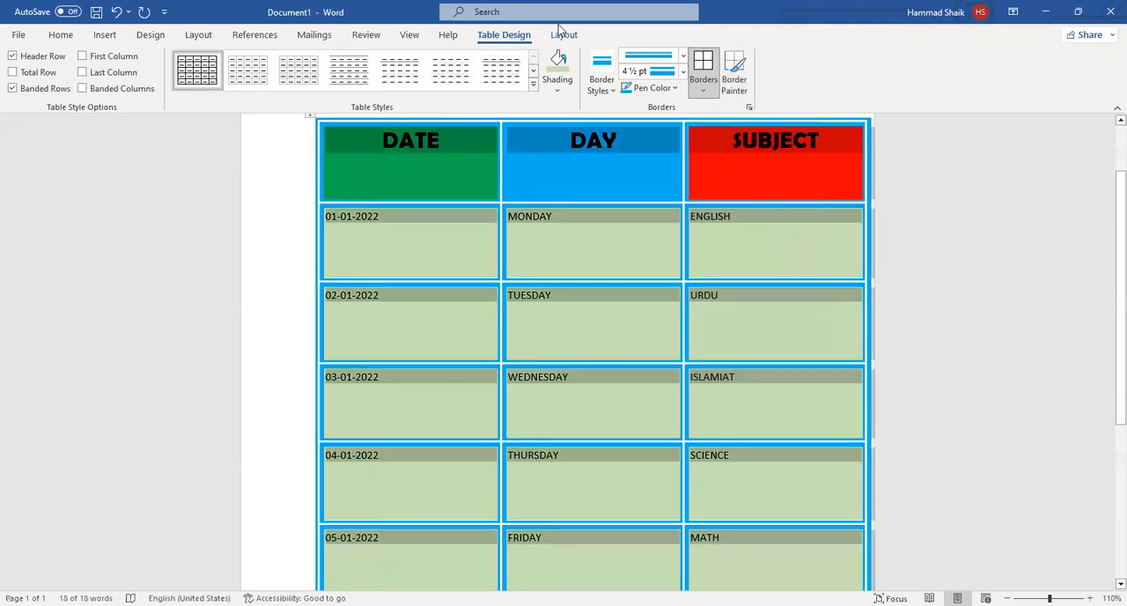
Move the table slightly left on the page and enlarge it a little from its lower-right corner.
scroll(566, 299, up, 2)
scroll(566, 299, down, 2)
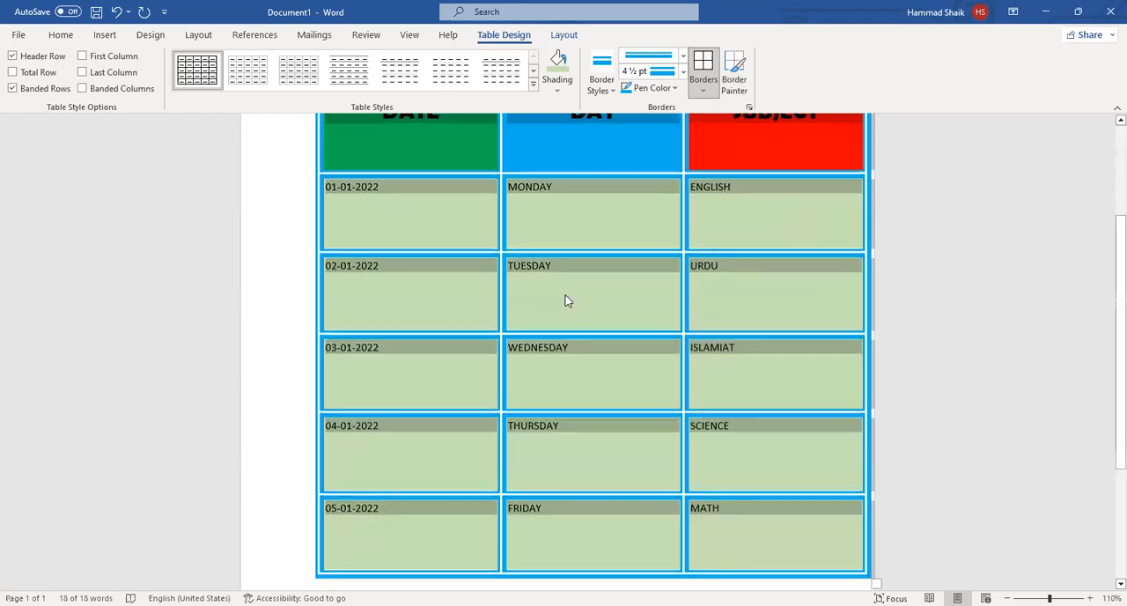
scroll(571, 264, up, 2)
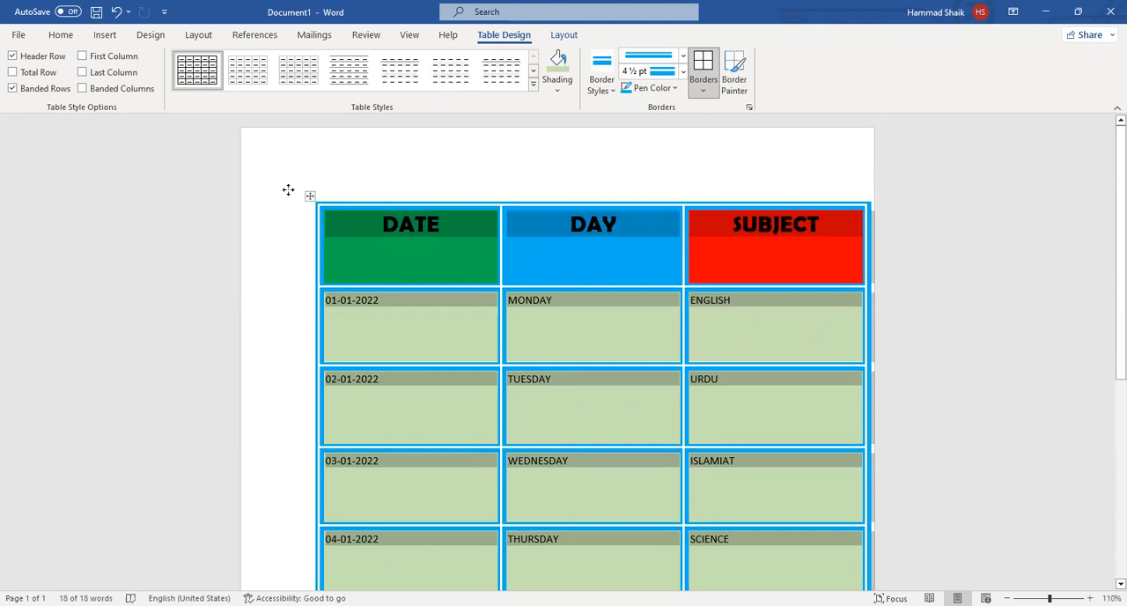
scroll(399, 218, down, 2)
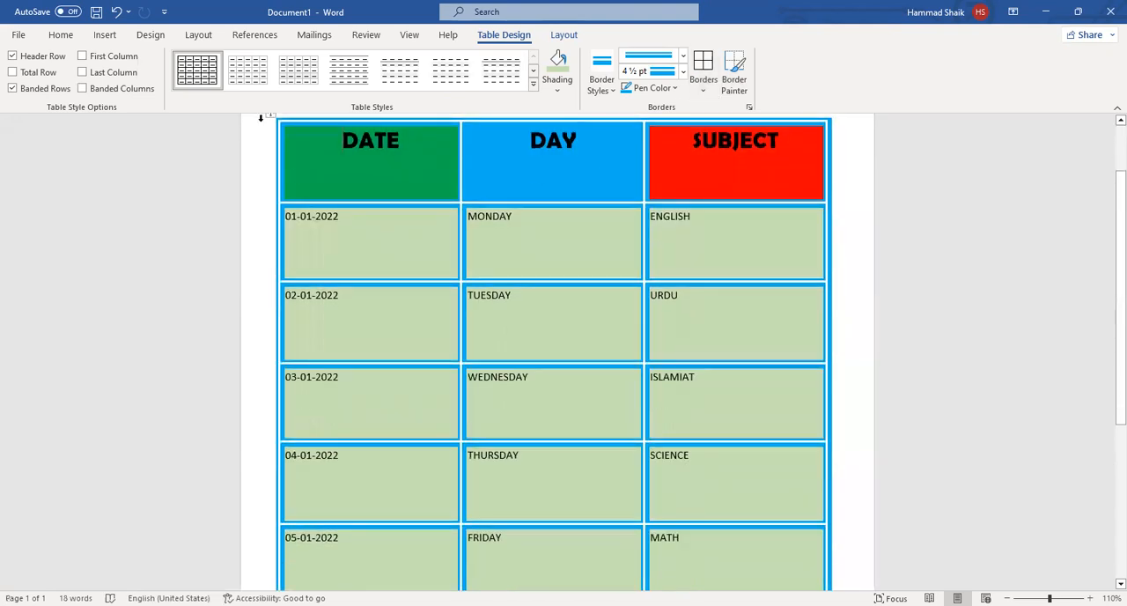
scroll(492, 321, down, 3)
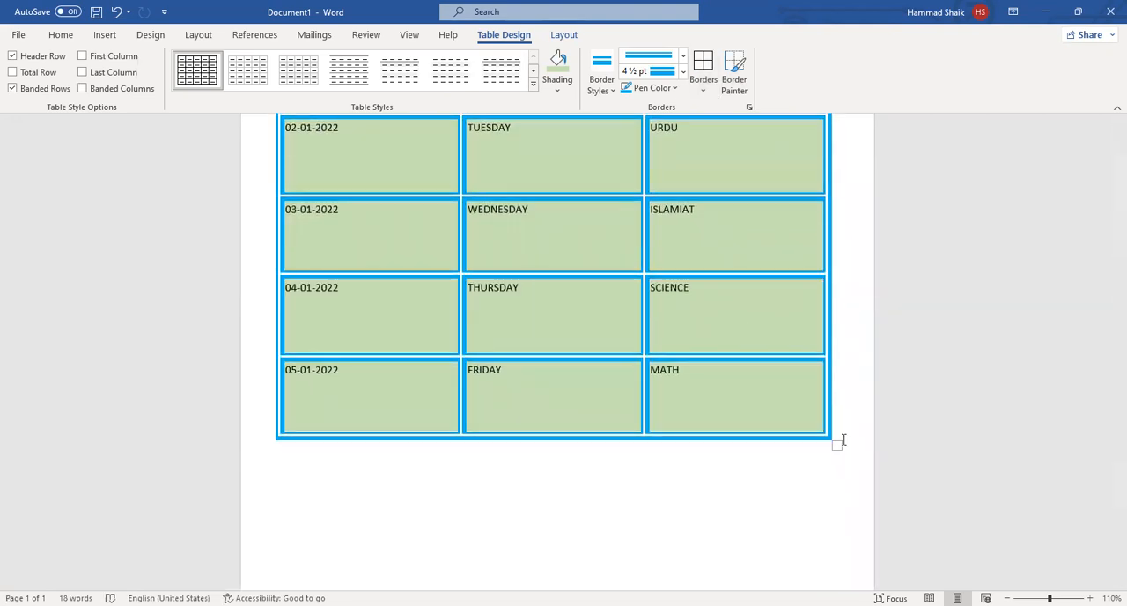
mouse_move(838, 455)
mouse_down()
mouse_move(841, 499)
mouse_move(833, 476)
mouse_up()
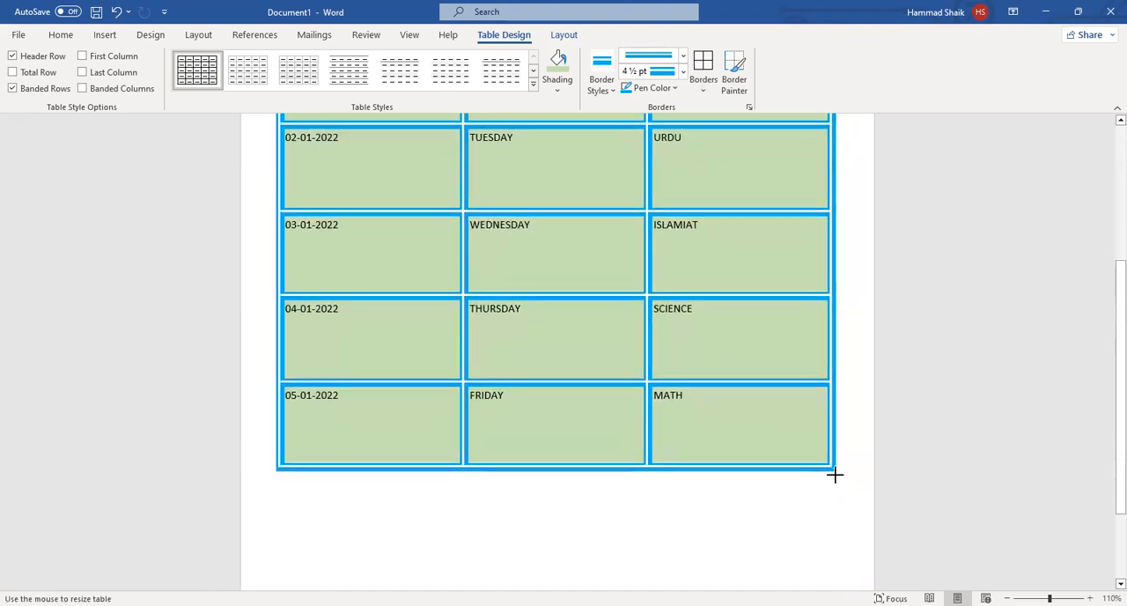
scroll(748, 334, up, 5)
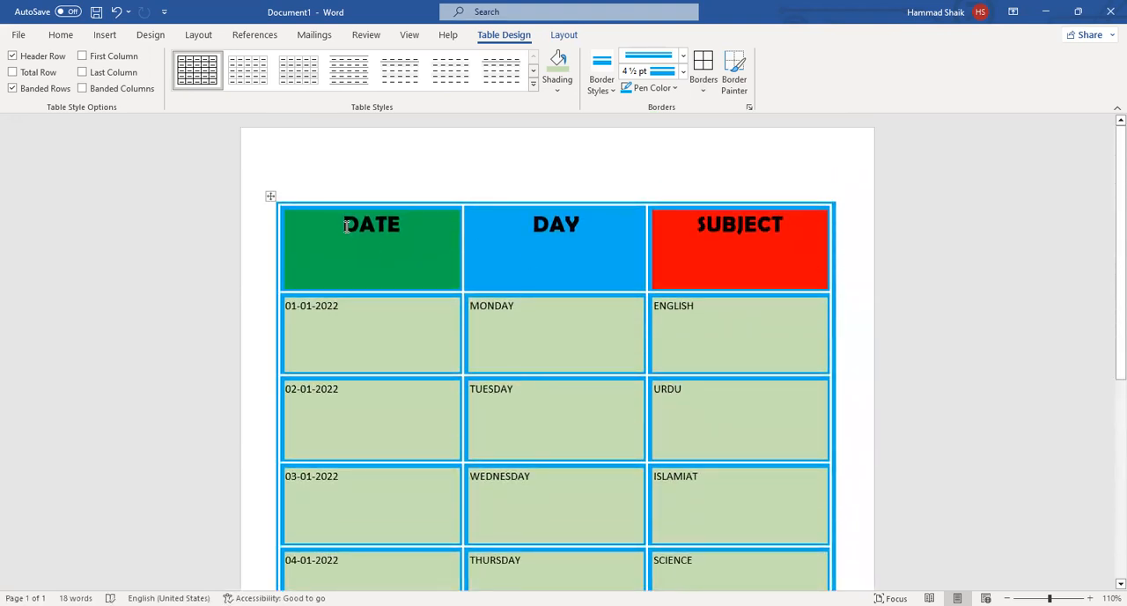
Replace the borders of the whole table with green 4½ pt borders in an embossed line style.
drag(346, 225, 762, 351)
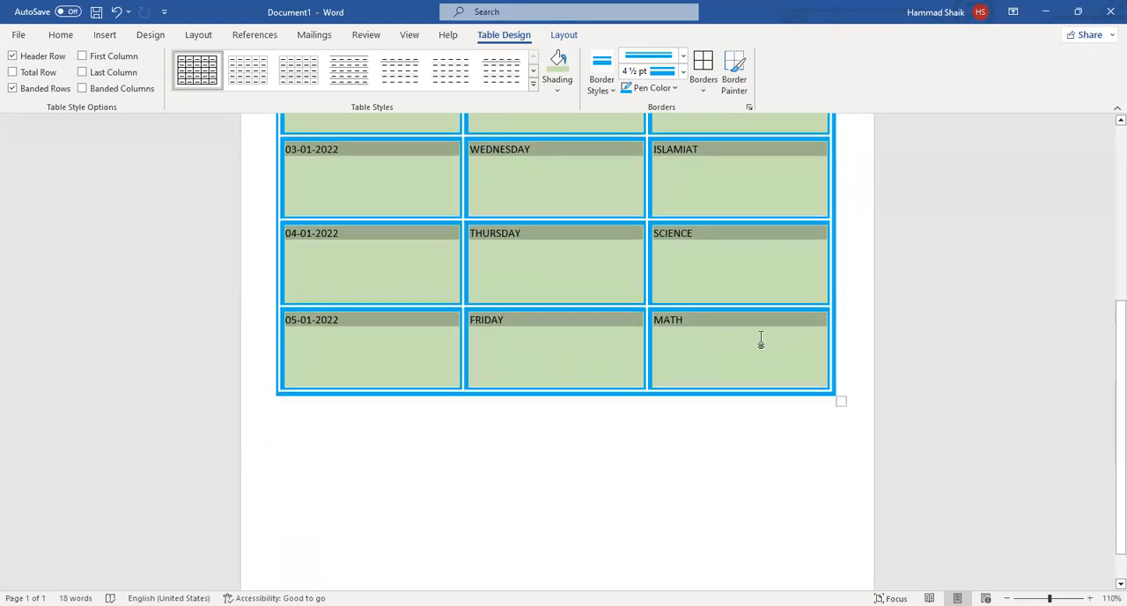
click(684, 58)
scroll(659, 291, down, 2)
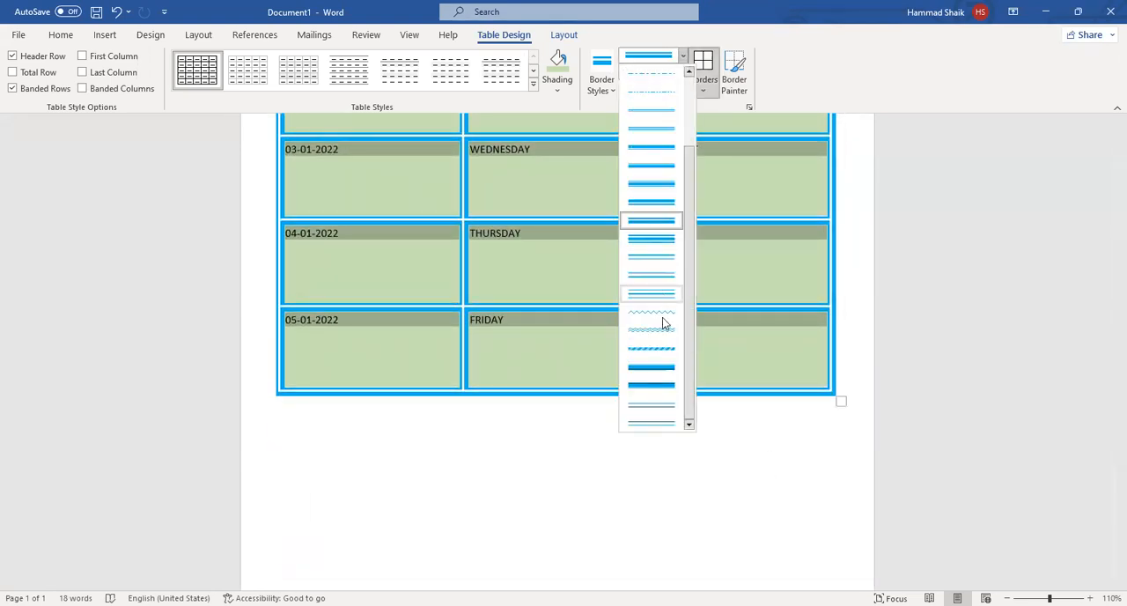
click(660, 370)
click(682, 73)
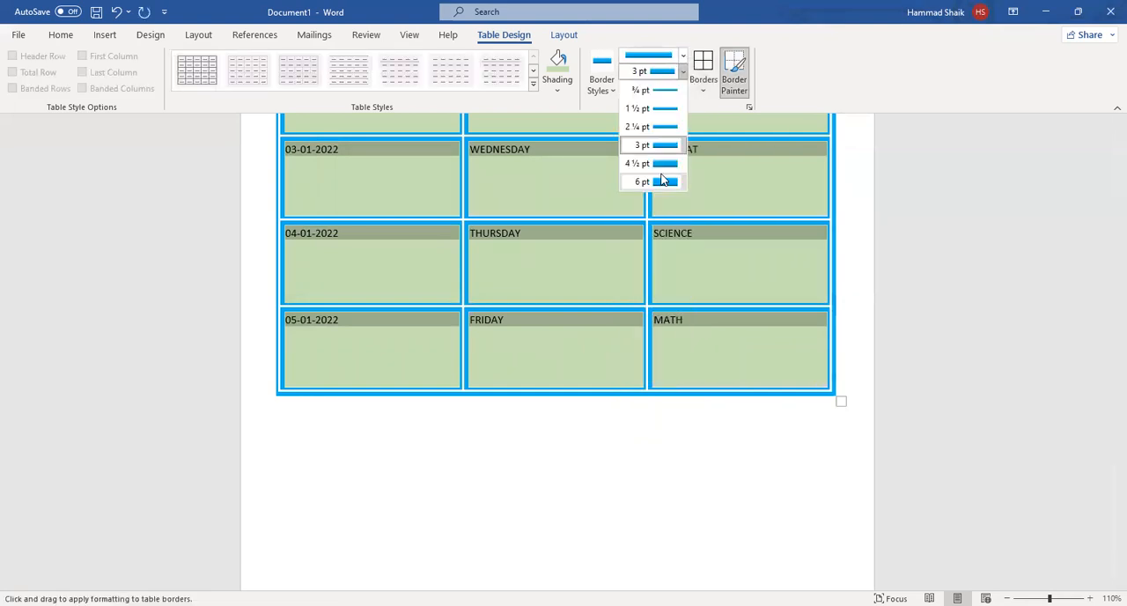
click(664, 165)
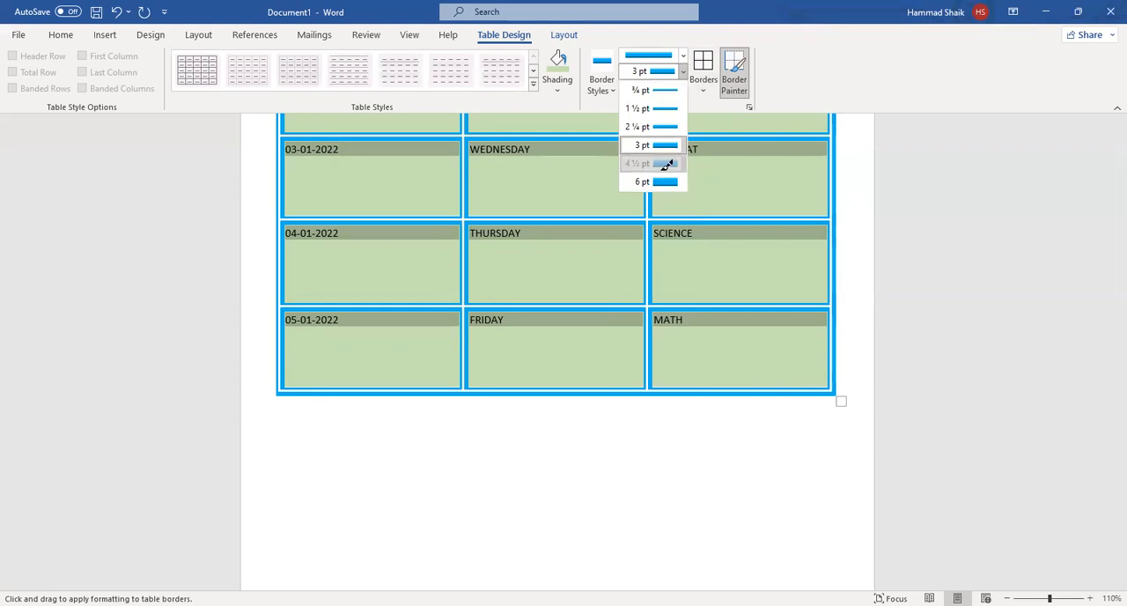
click(659, 88)
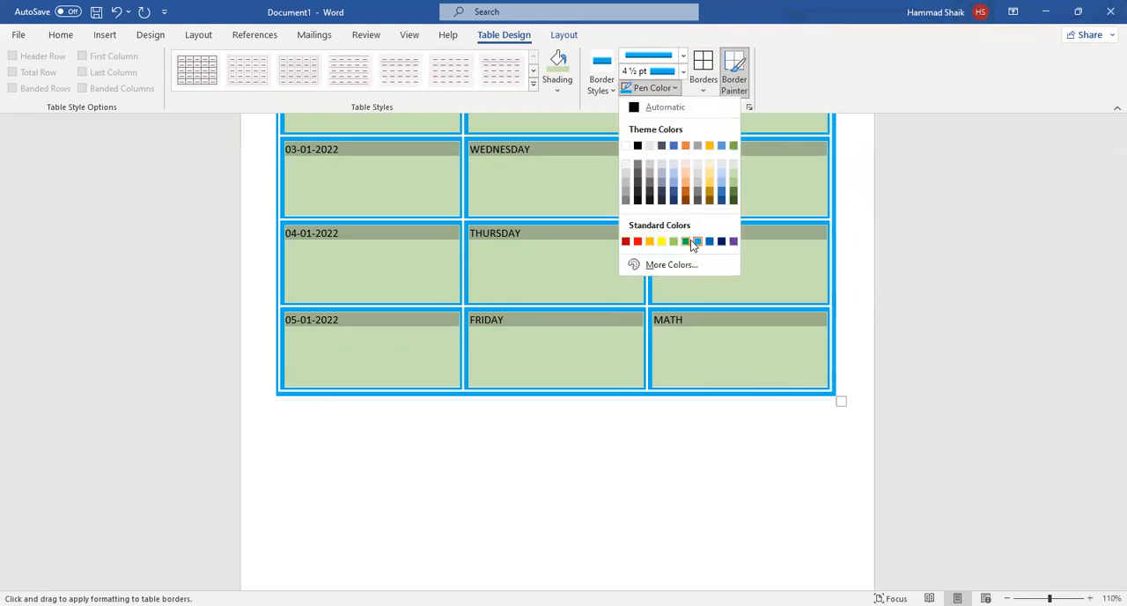
click(690, 241)
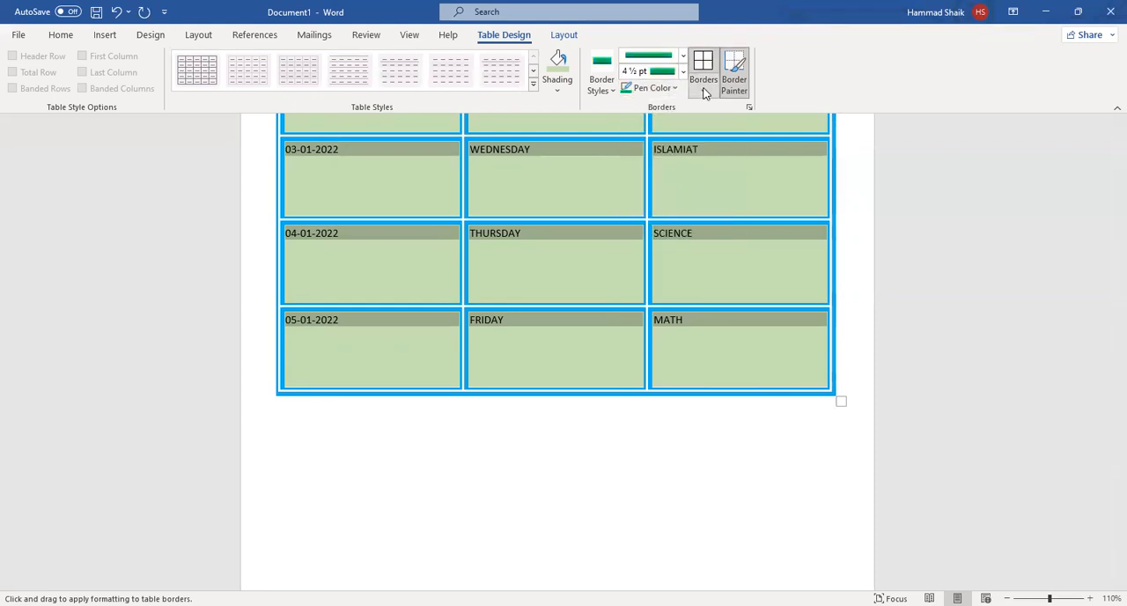
click(704, 92)
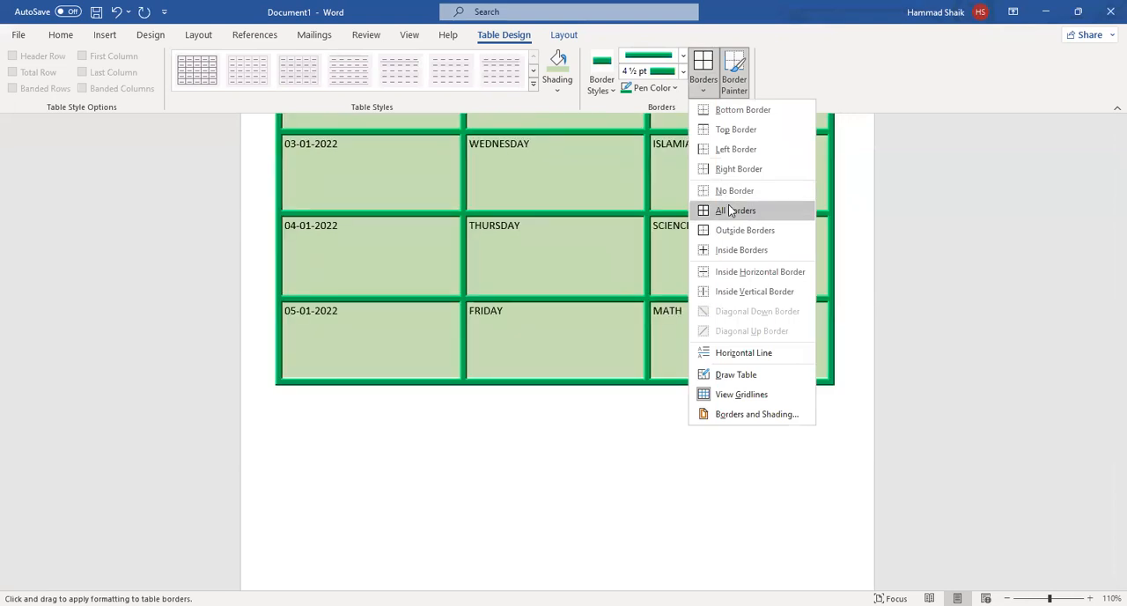
click(728, 210)
scroll(716, 239, up, 5)
scroll(717, 244, down, 2)
scroll(717, 259, up, 2)
click(717, 262)
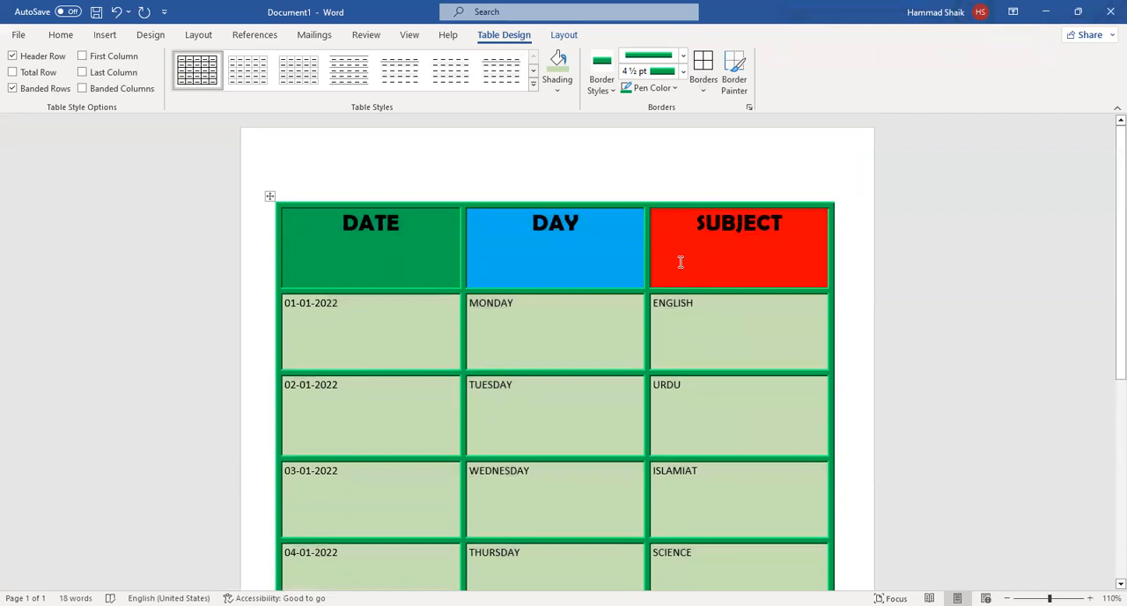
Look over the restyled date-sheet table from the header row to the 05-01-2022 row.
scroll(680, 262, down, 1)
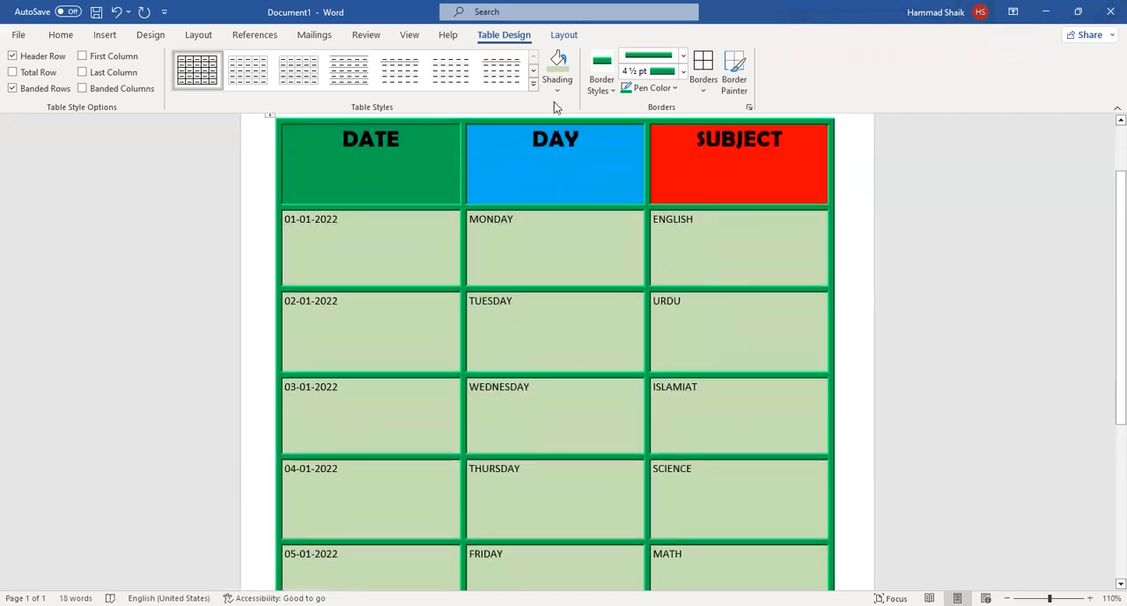
scroll(564, 234, up, 1)
scroll(572, 247, down, 1)
scroll(564, 264, down, 2)
scroll(529, 281, up, 2)
scroll(395, 267, down, 3)
scroll(422, 360, up, 1)
scroll(425, 360, down, 1)
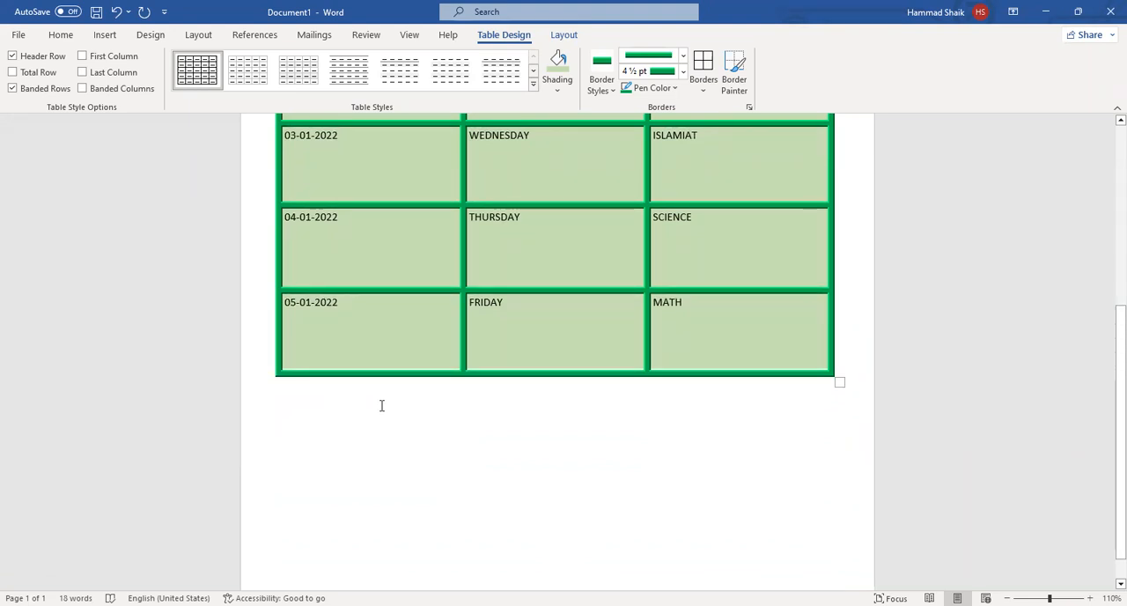
scroll(410, 321, up, 2)
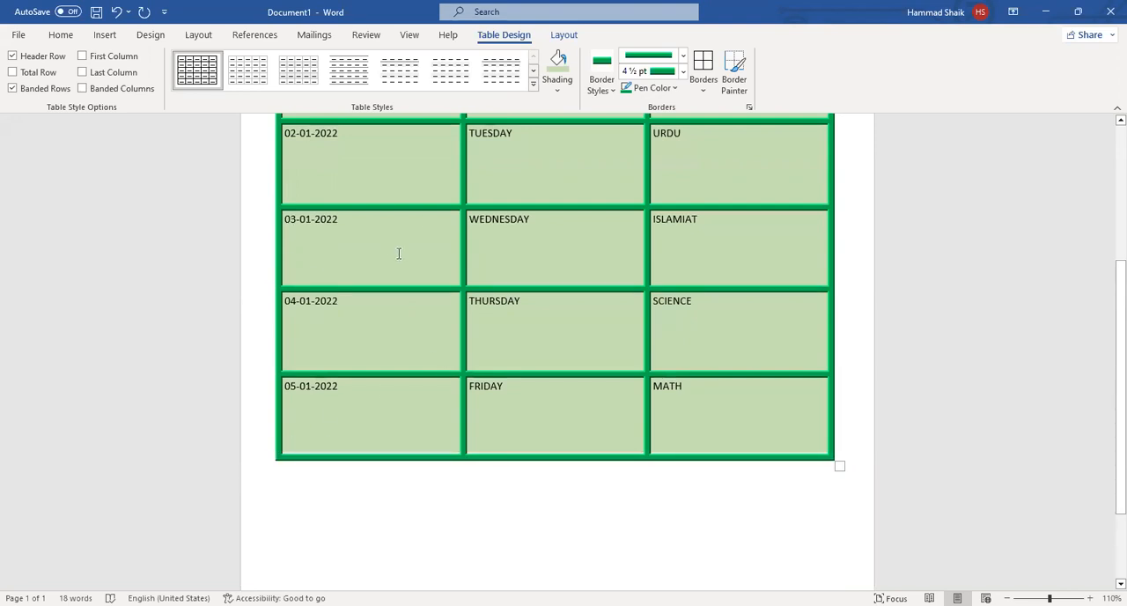
Add an empty row at the end of the table, below the 05-01-2022 row.
scroll(337, 219, up, 4)
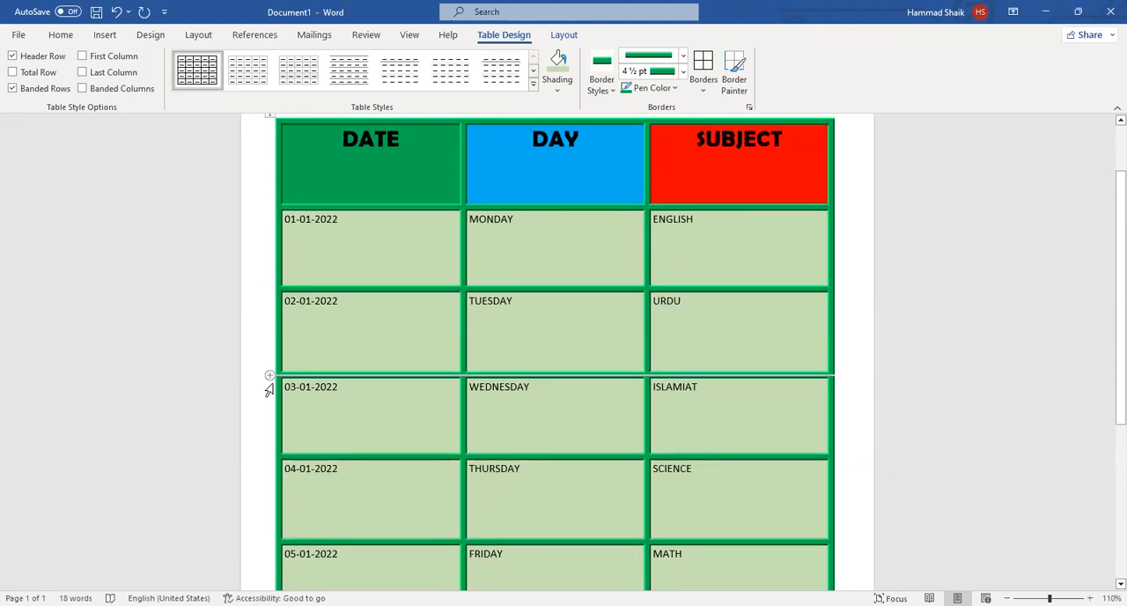
scroll(270, 373, down, 2)
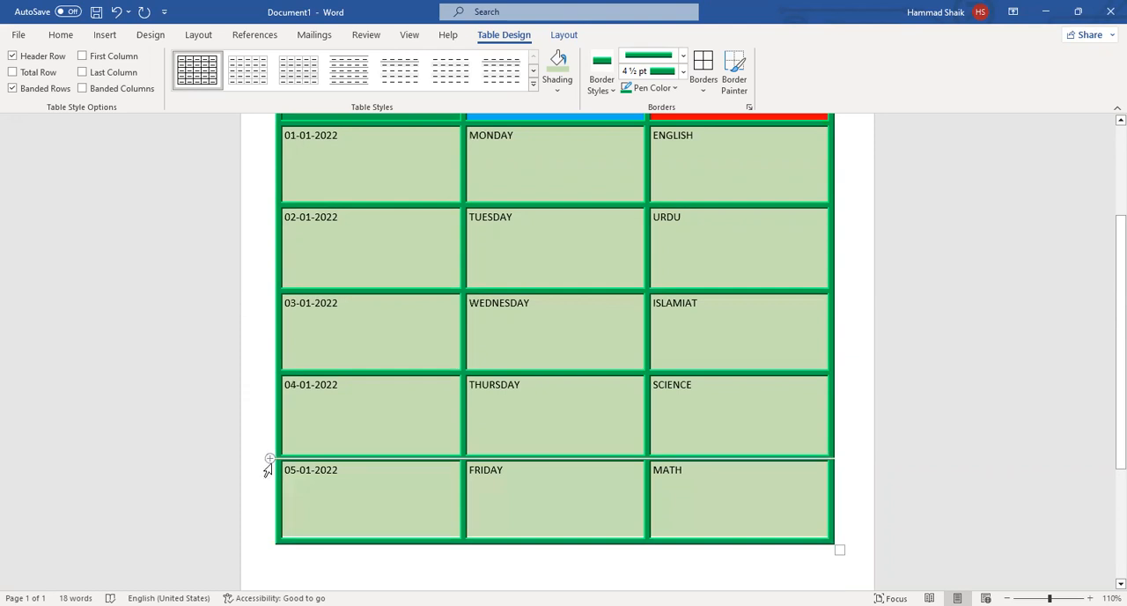
click(269, 544)
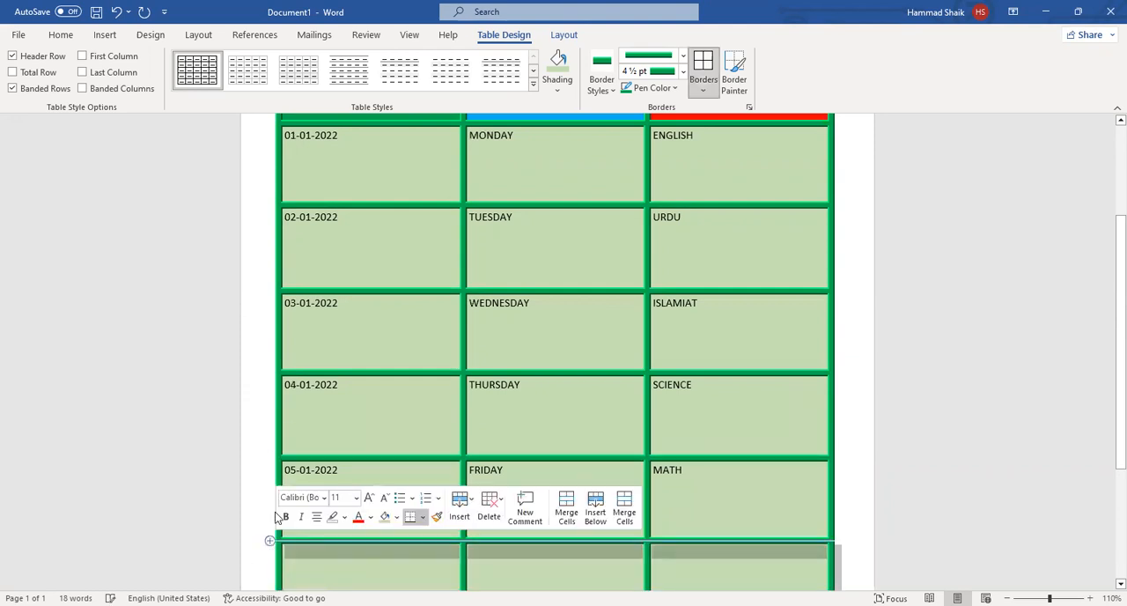
scroll(516, 385, down, 4)
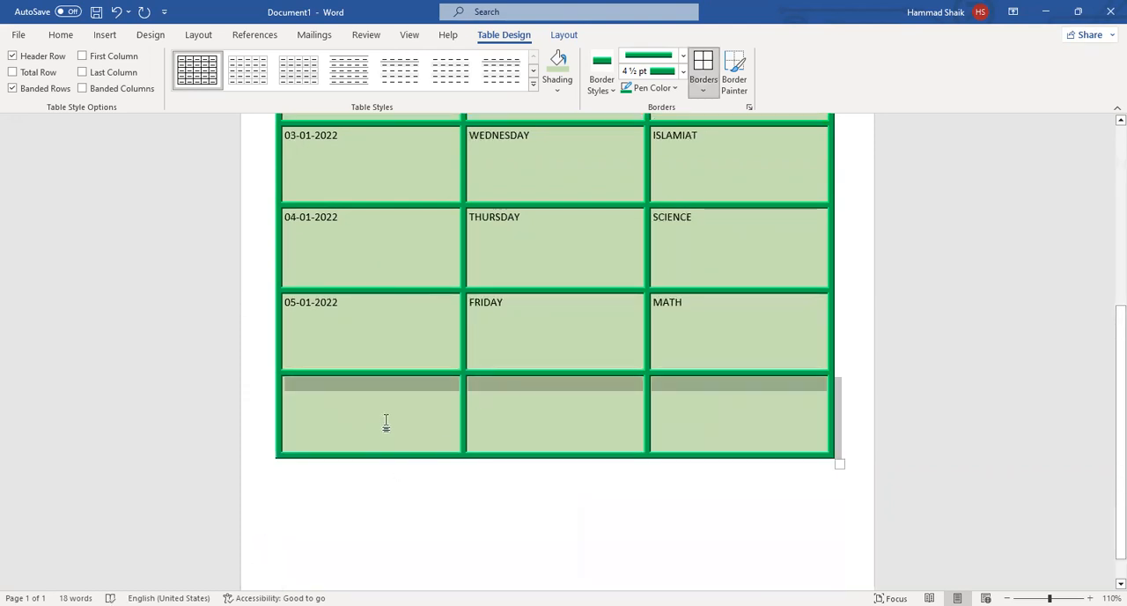
scroll(386, 423, up, 2)
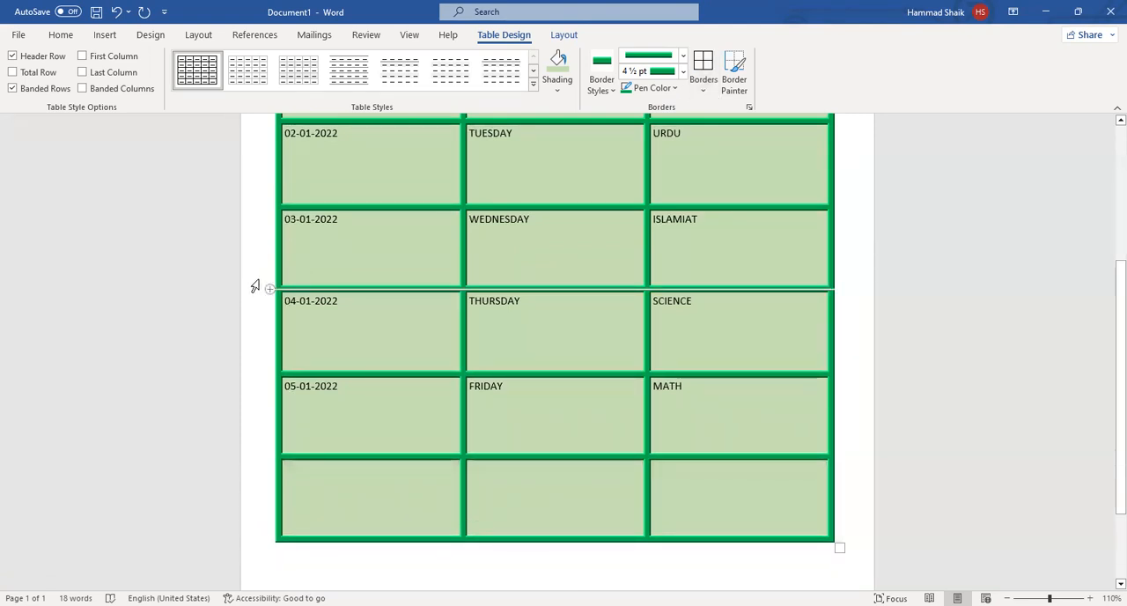
Insert an empty row between the 03-01-2022 and 04-01-2022 rows.
click(346, 232)
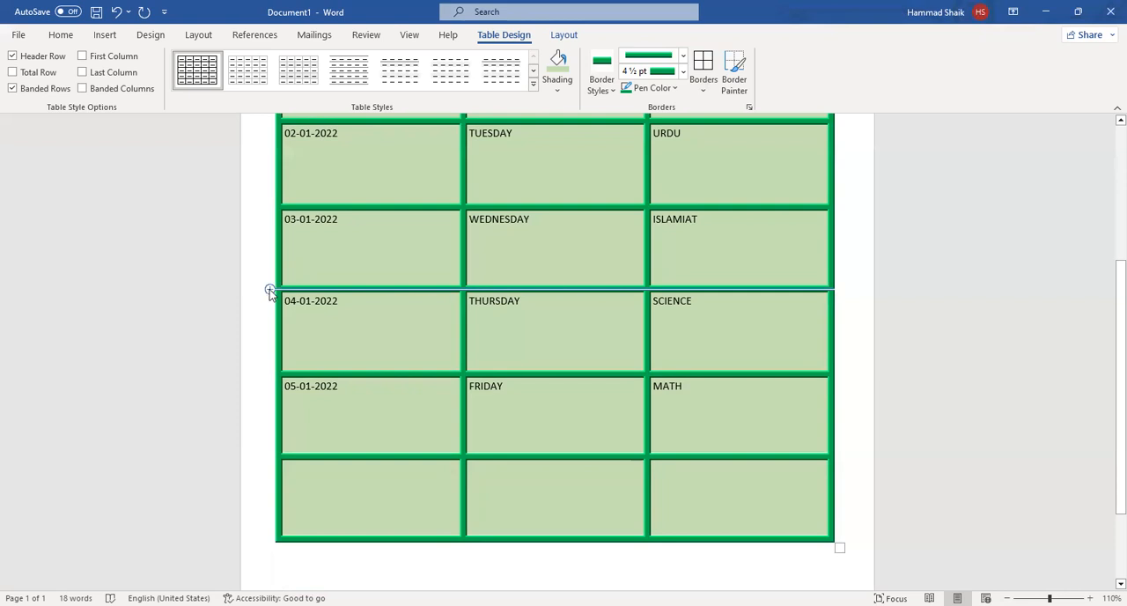
click(269, 289)
scroll(350, 329, down, 2)
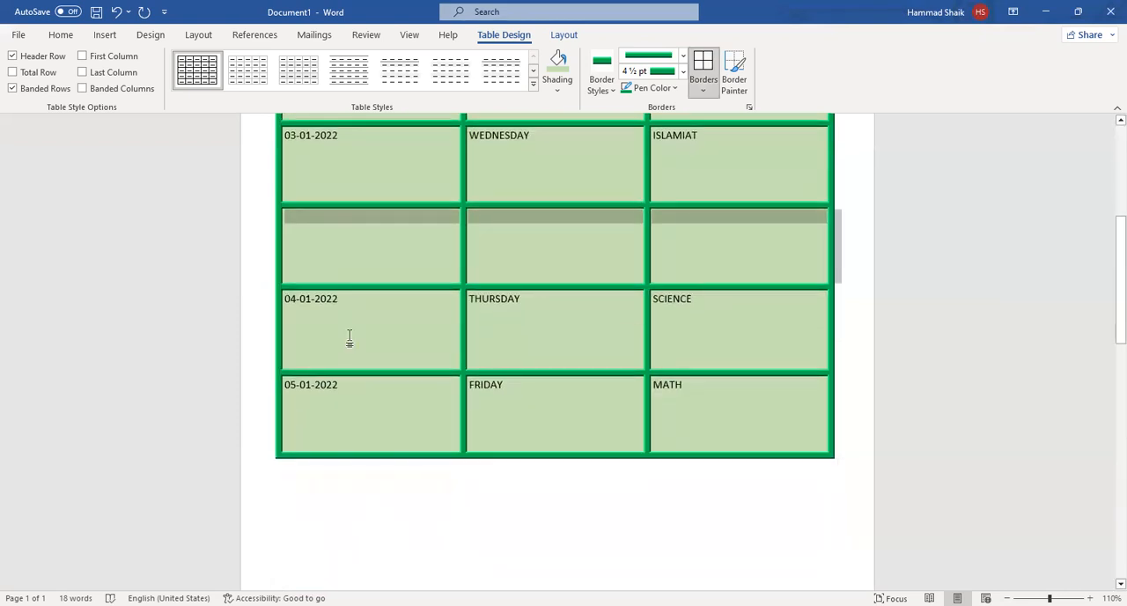
scroll(352, 347, up, 5)
click(339, 325)
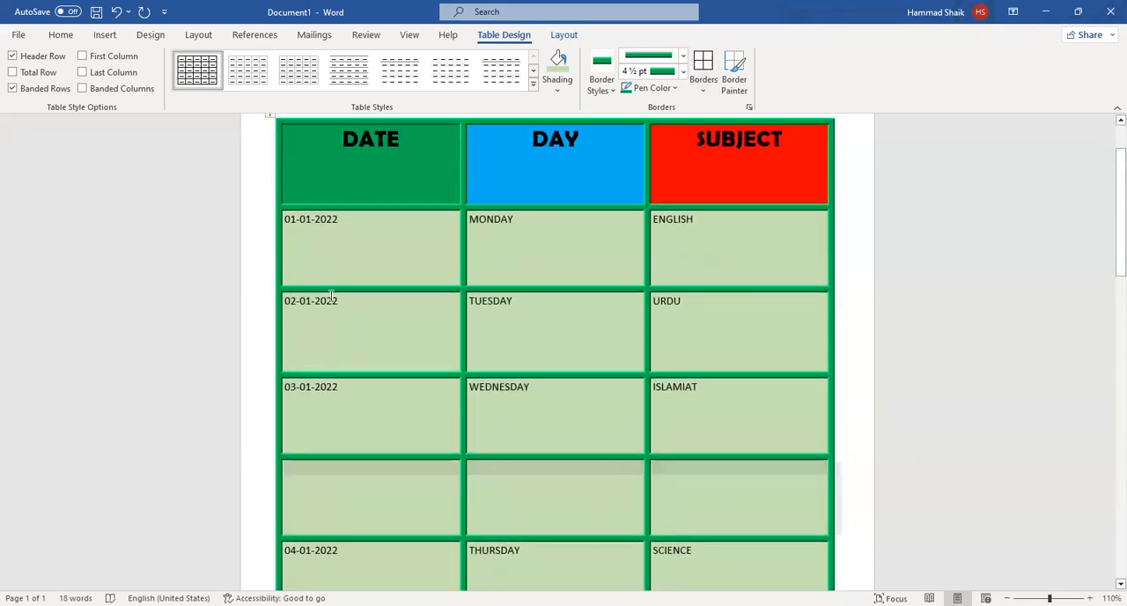
Insert an empty row between the 02-01-2022 and 03-01-2022 rows and deselect it.
click(269, 375)
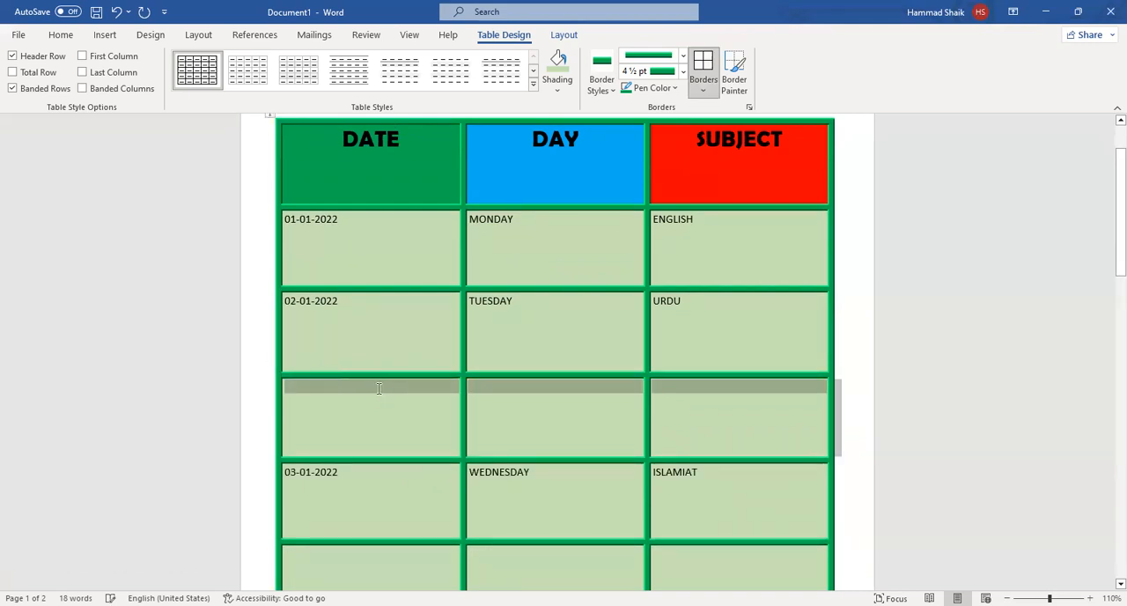
scroll(243, 326, down, 2)
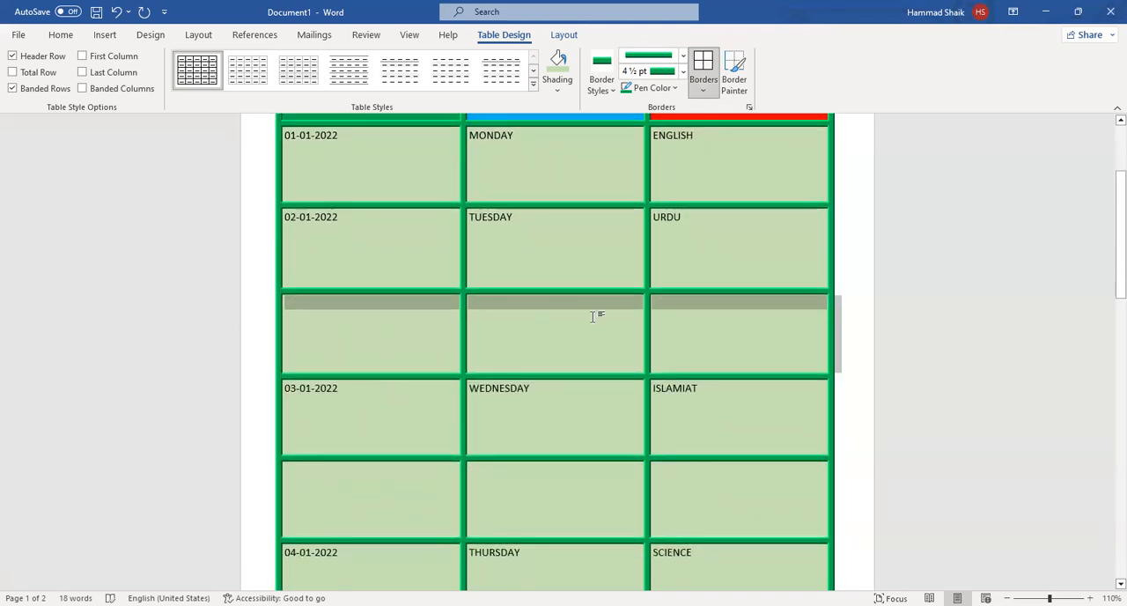
click(534, 440)
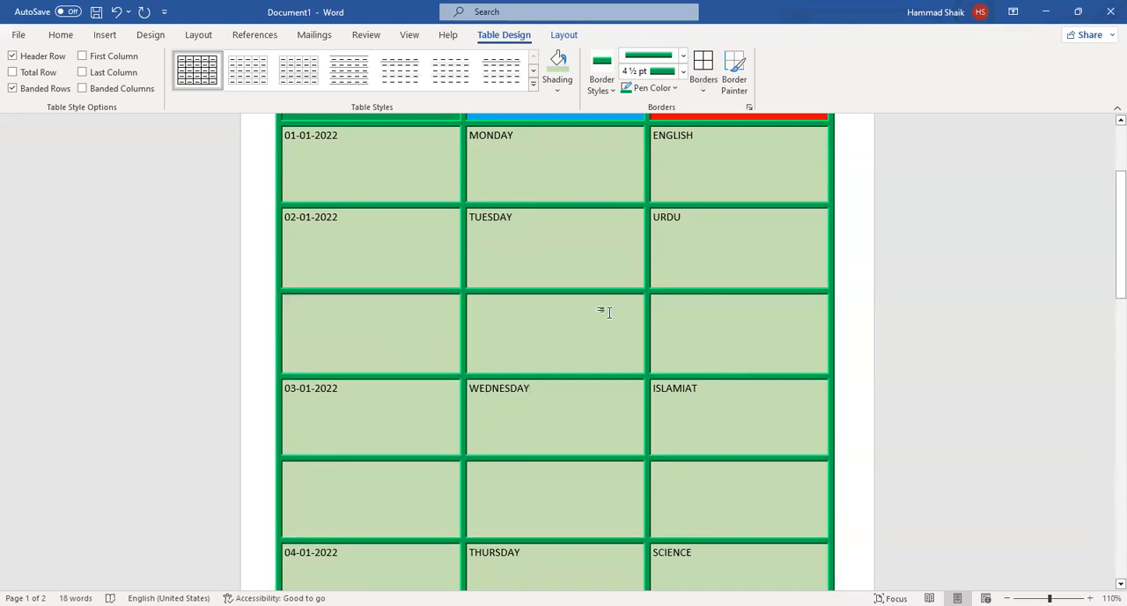
Delete the three empty rows: above the 03-01-2022 row, below it, and at the end of the table.
click(258, 343)
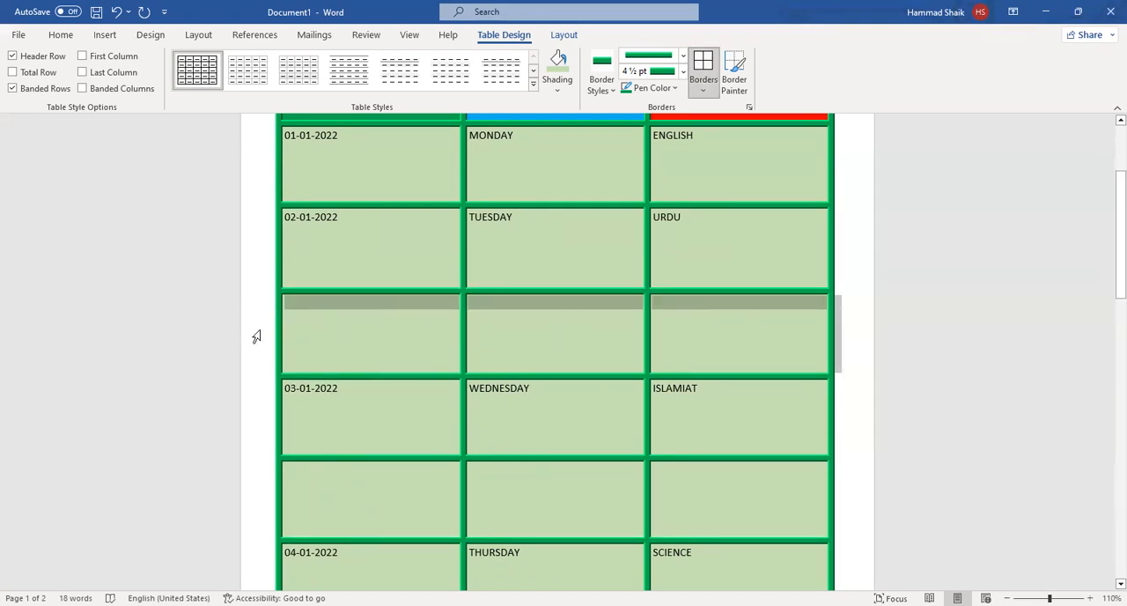
right_click(396, 321)
click(472, 168)
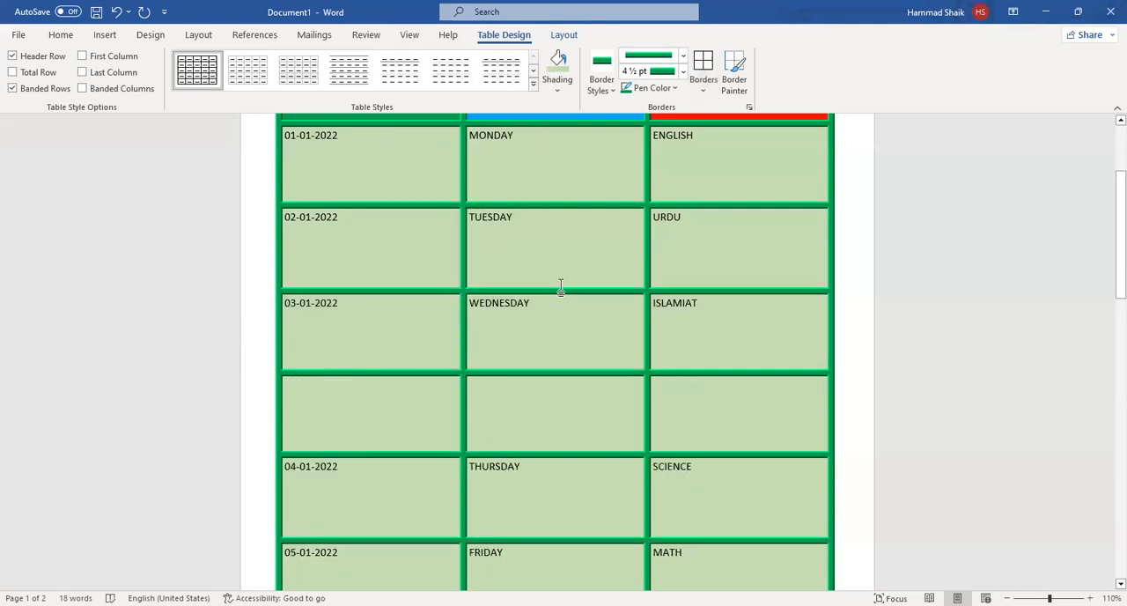
click(259, 422)
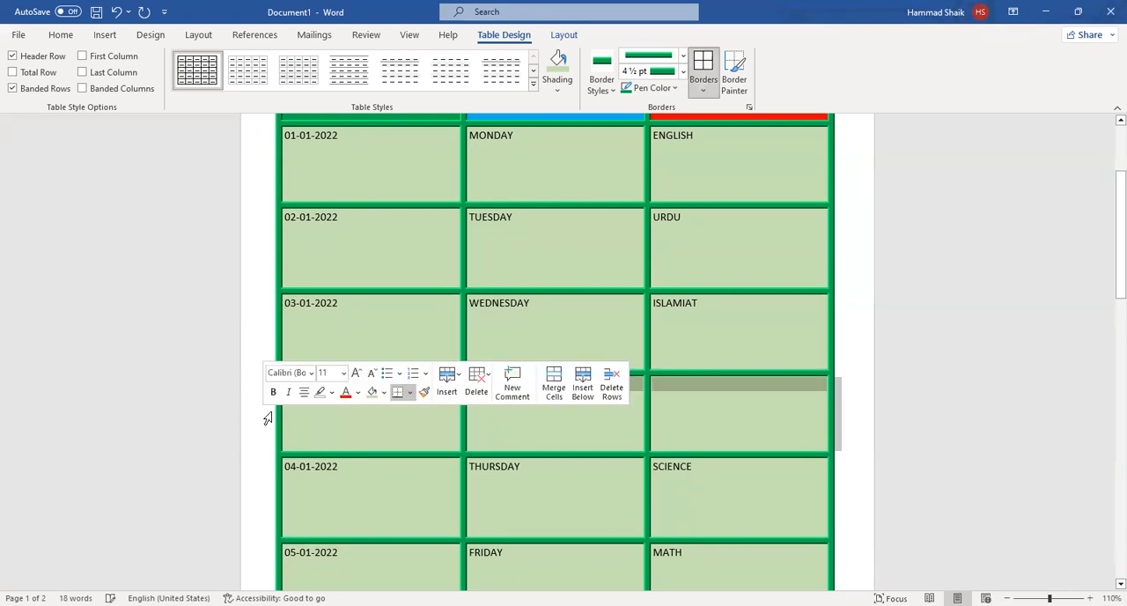
right_click(352, 417)
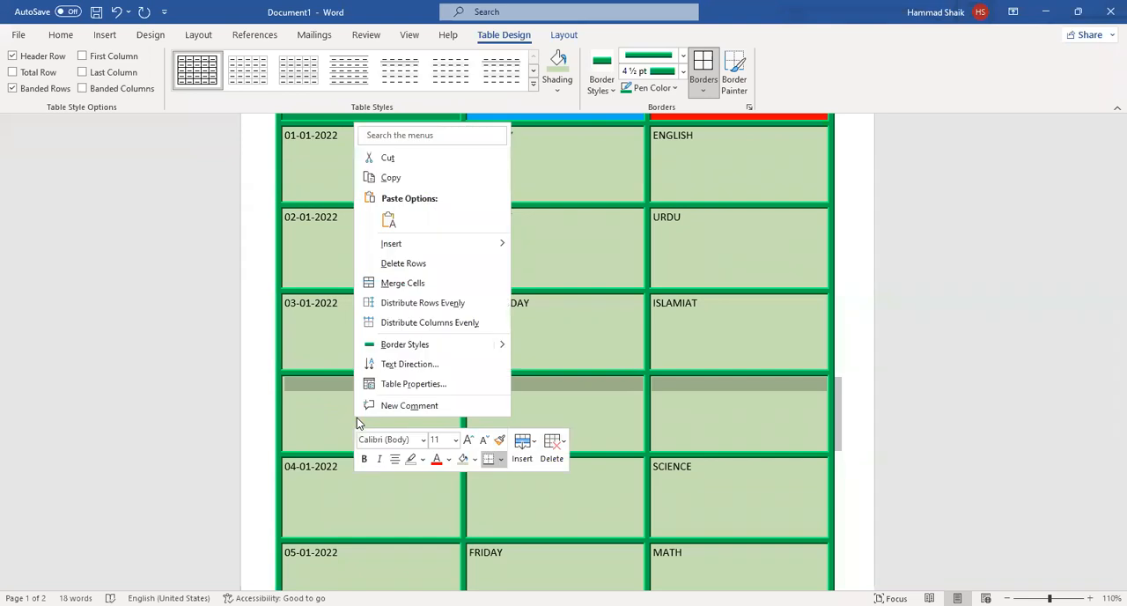
click(403, 264)
click(261, 429)
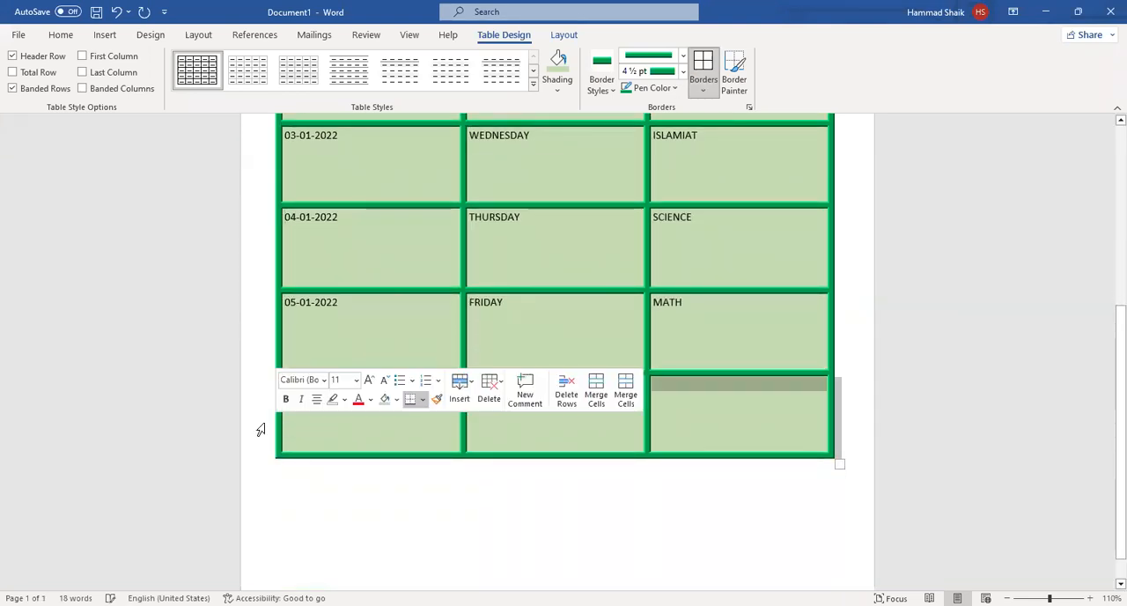
right_click(355, 424)
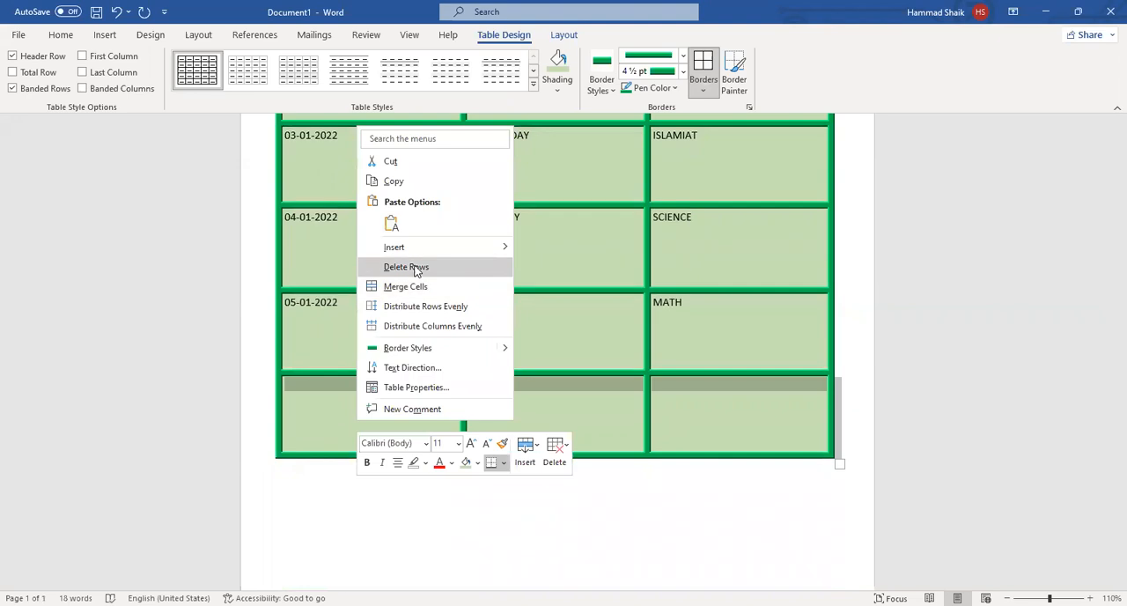
click(406, 267)
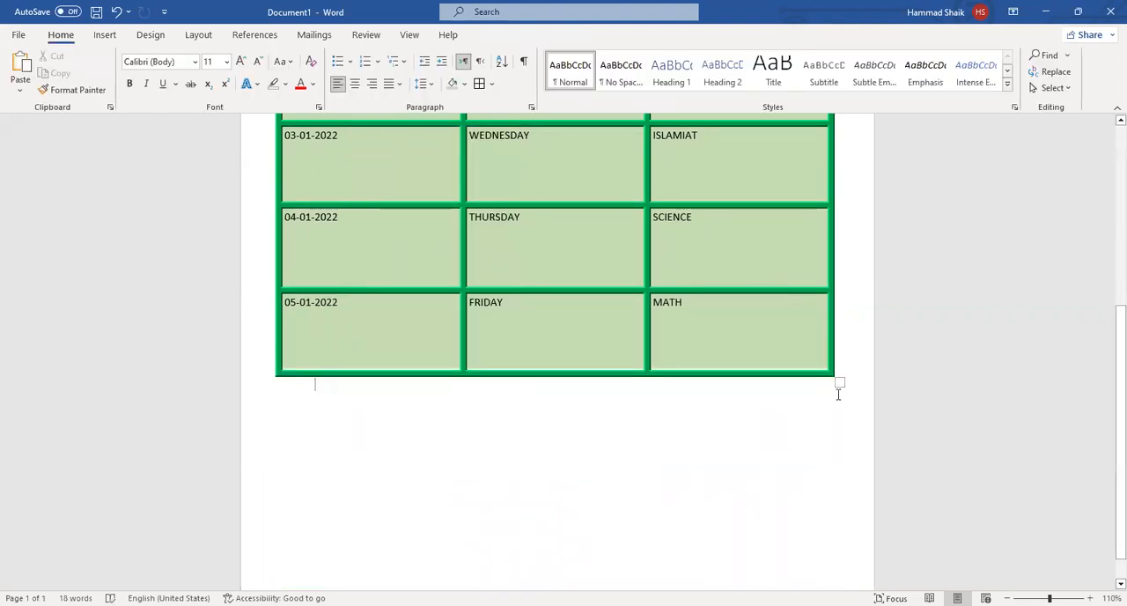
Shrink the whole table and insert two empty columns, one after SUBJECT and one between DAY and SUBJECT.
drag(836, 380, 631, 257)
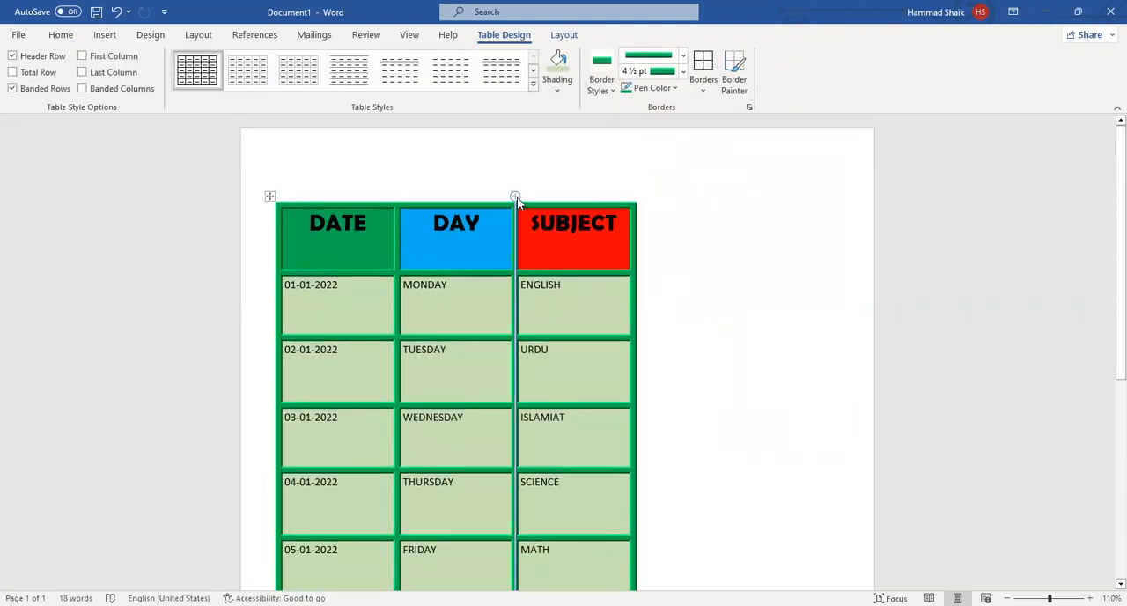
mouse_move(399, 195)
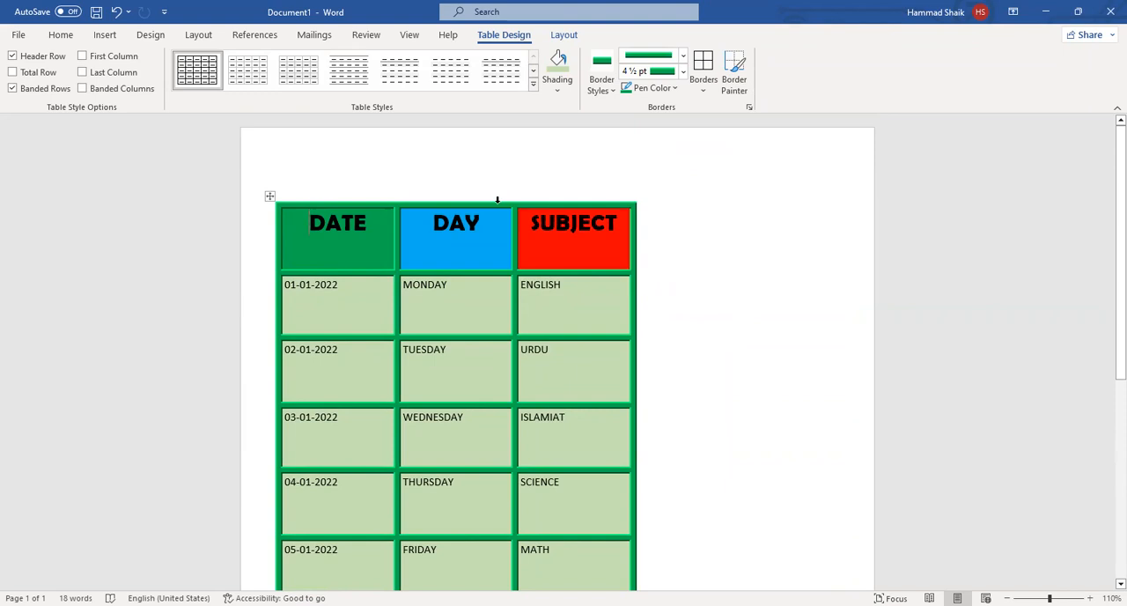
mouse_move(633, 198)
mouse_move(270, 466)
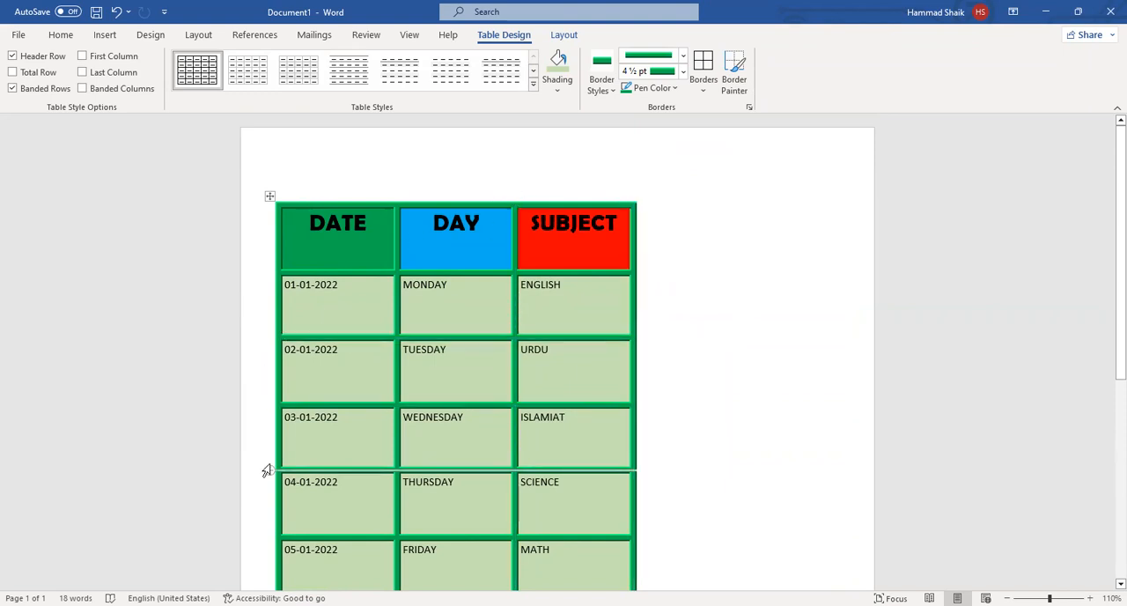
click(634, 196)
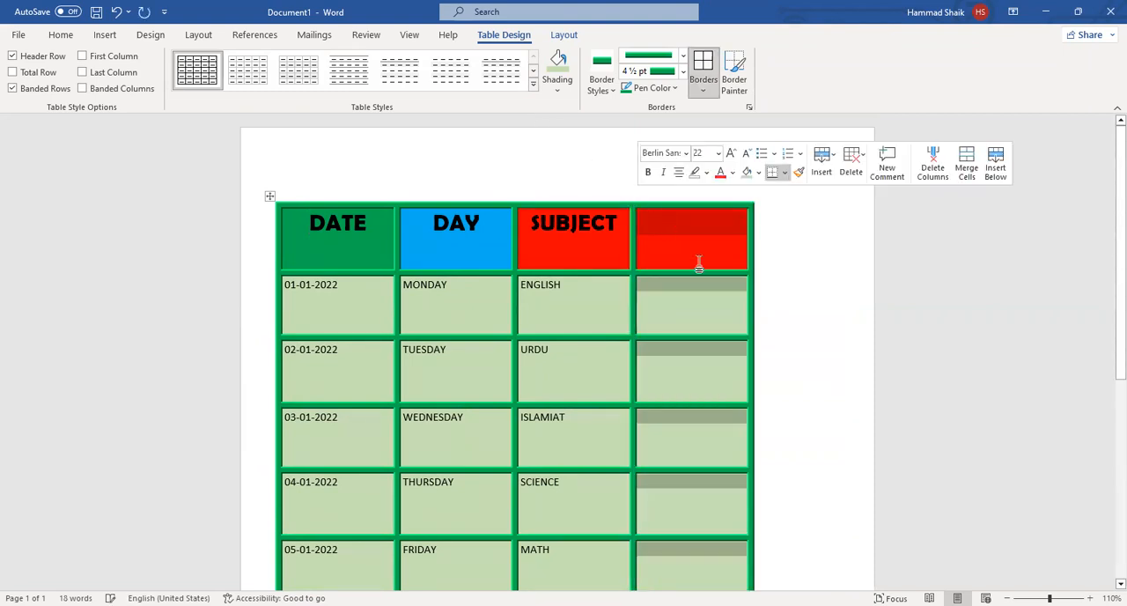
click(514, 194)
scroll(667, 425, down, 2)
scroll(667, 426, up, 2)
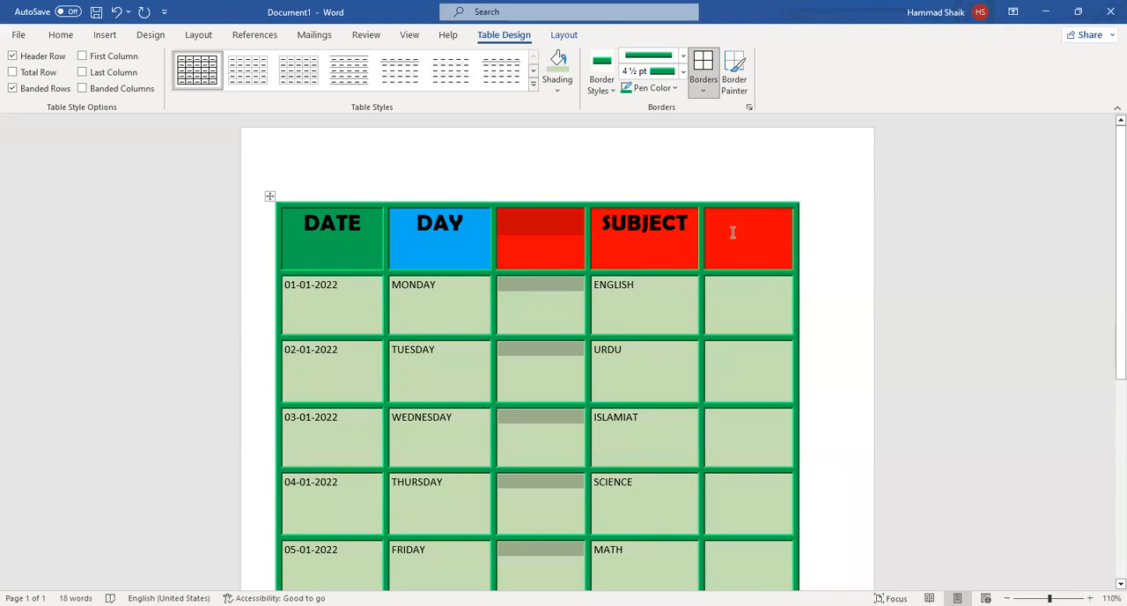
click(259, 383)
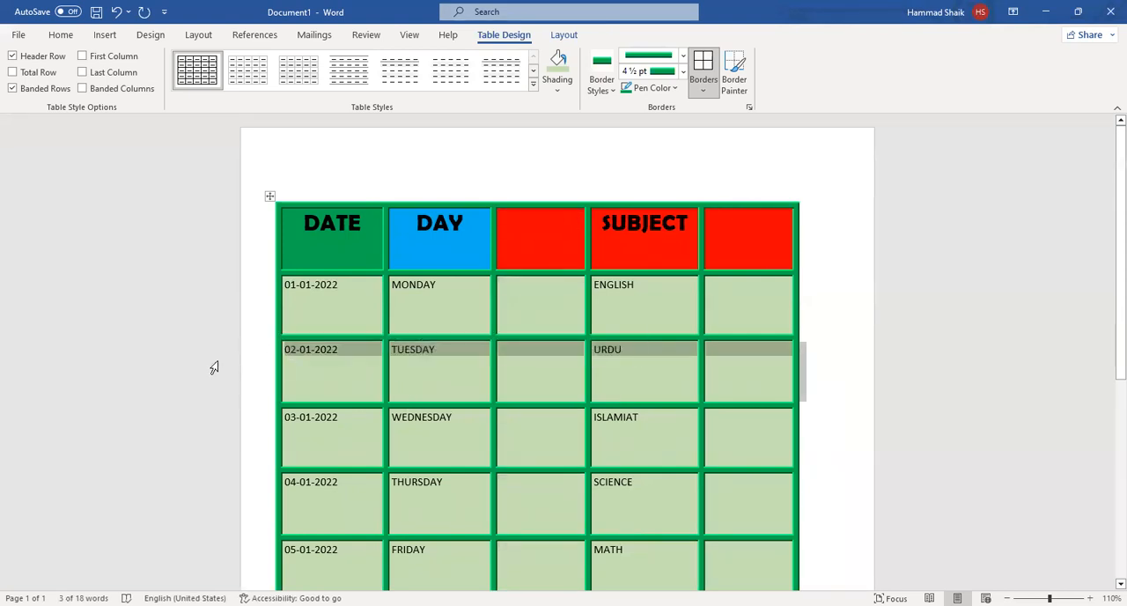
right_click(330, 376)
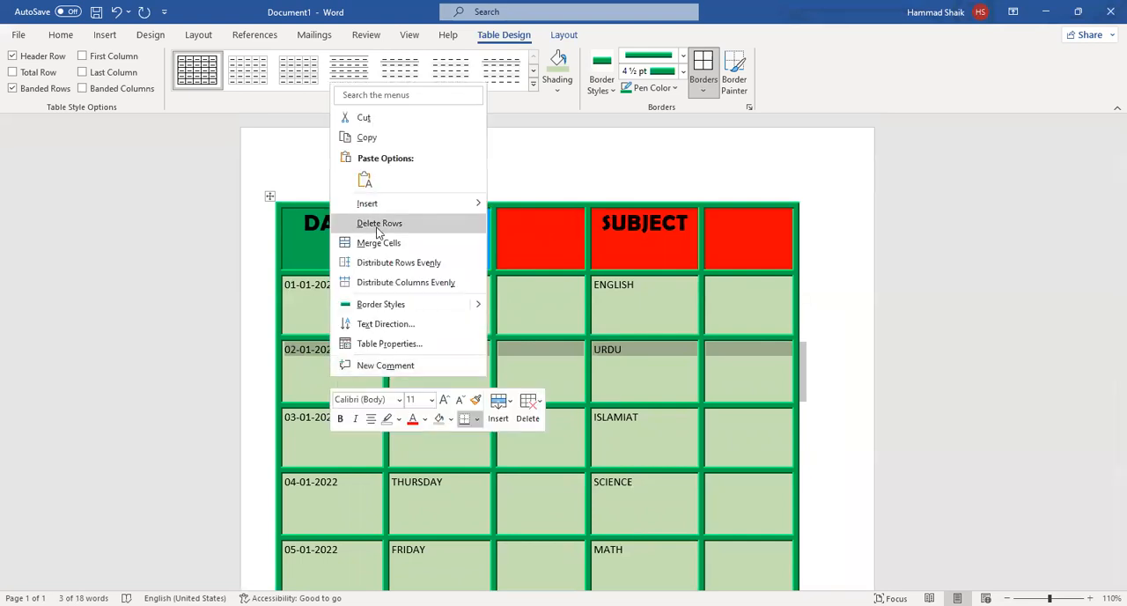
click(635, 394)
click(641, 352)
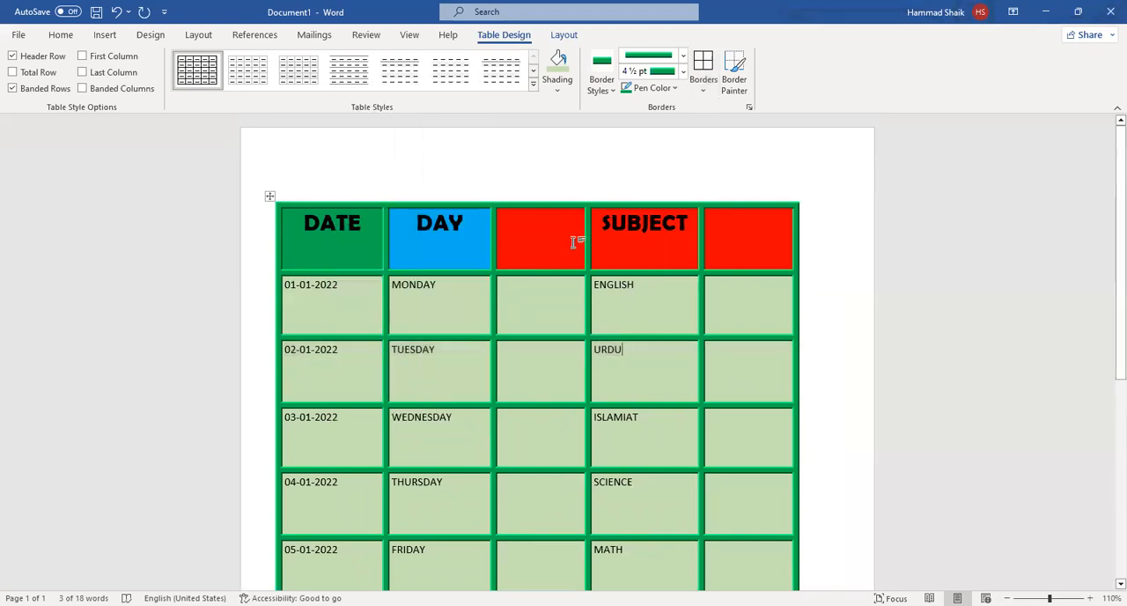
Delete the two empty columns, the one between DAY and SUBJECT and the one after SUBJECT.
click(550, 194)
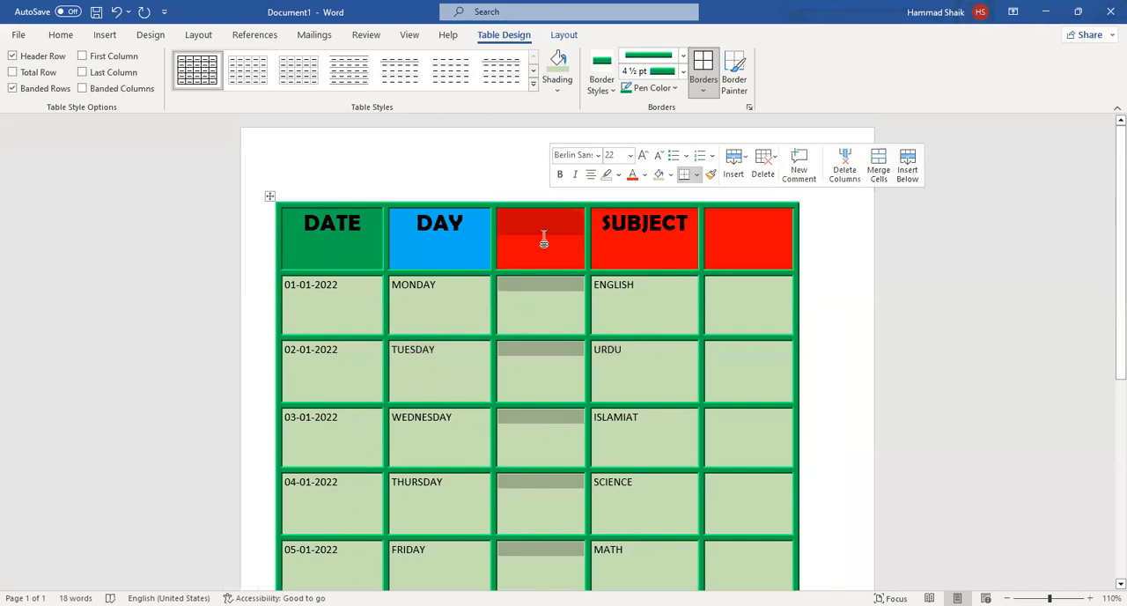
right_click(546, 238)
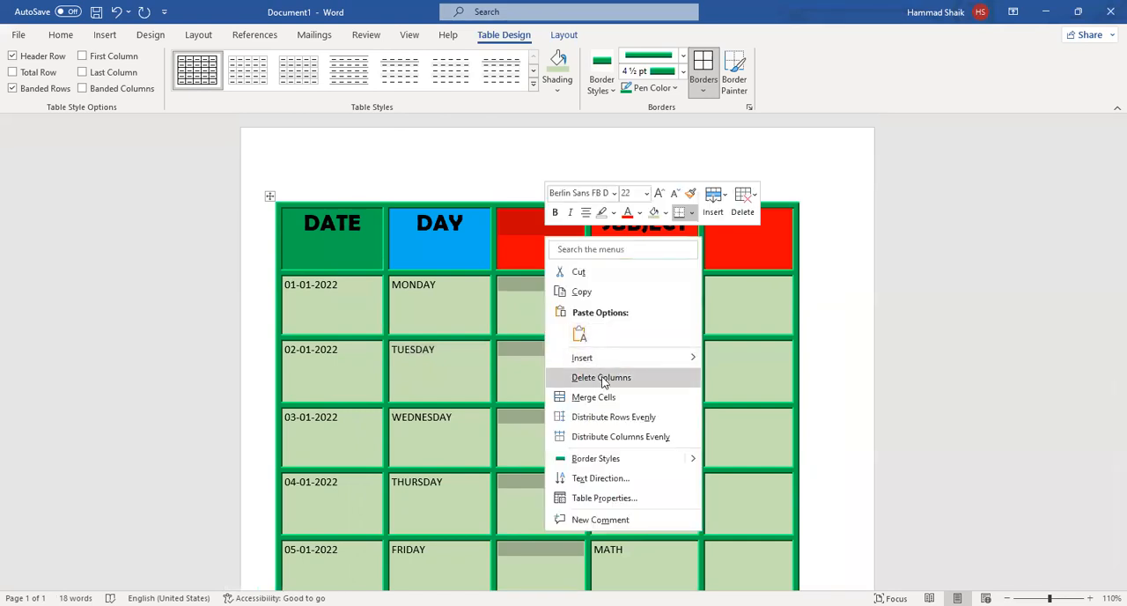
click(602, 378)
click(648, 194)
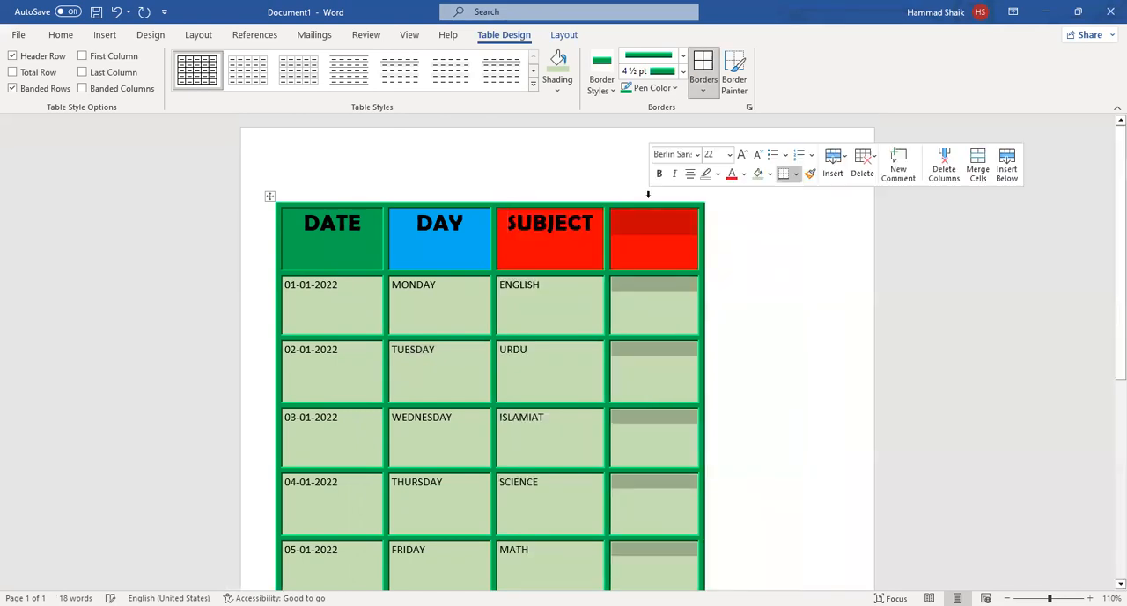
right_click(689, 389)
click(694, 377)
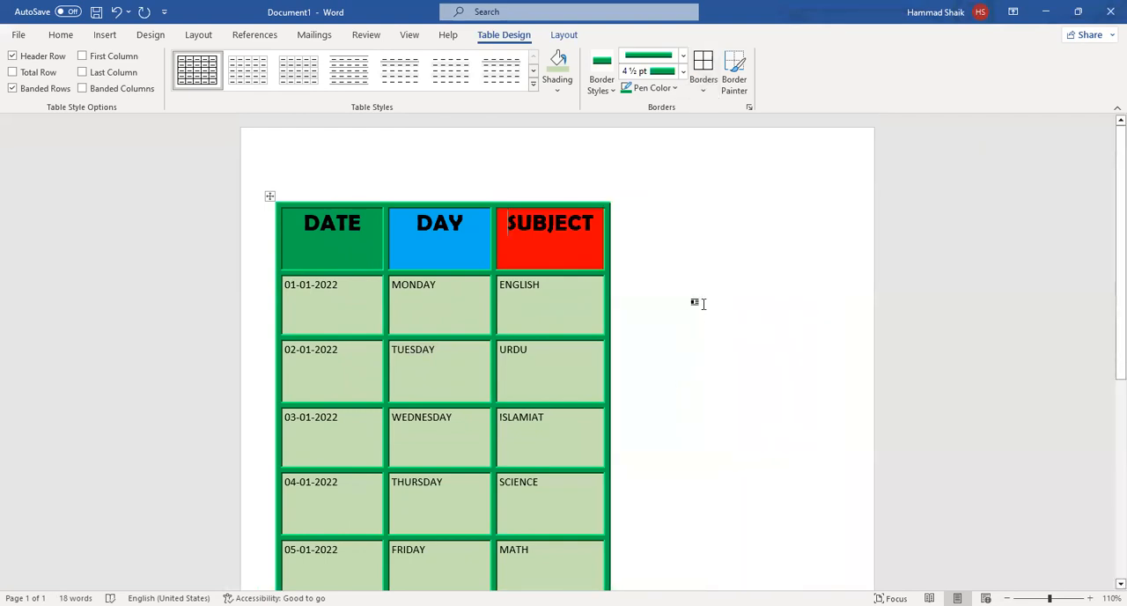
Enlarge the whole table from its lower corner so it nearly fills the width between the page margins.
scroll(696, 302, down, 3)
drag(616, 441, 824, 467)
scroll(824, 467, up, 3)
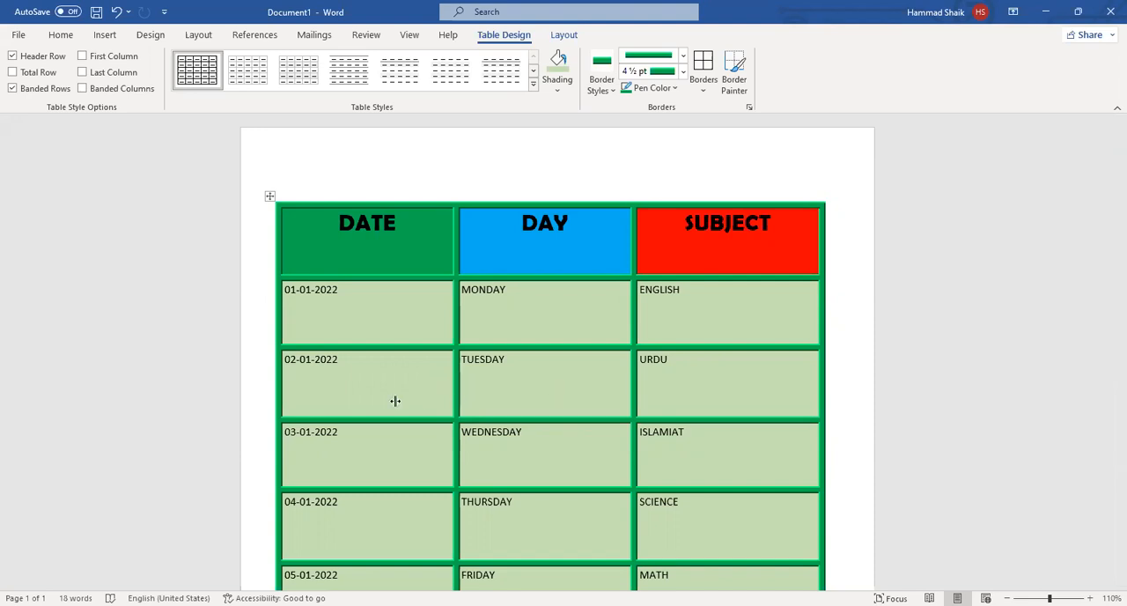
Adjust the widths of the DATE, DAY and SUBJECT columns by moving their borders, leaving SUBJECT the widest and DAY the narrowest.
drag(401, 395, 402, 394)
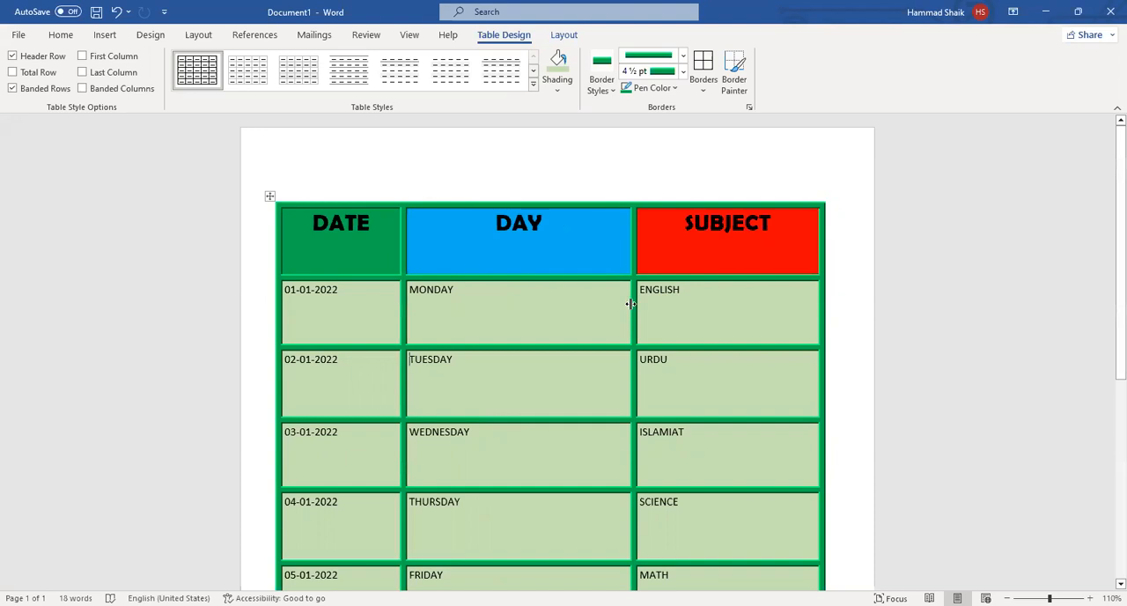
drag(633, 306, 554, 307)
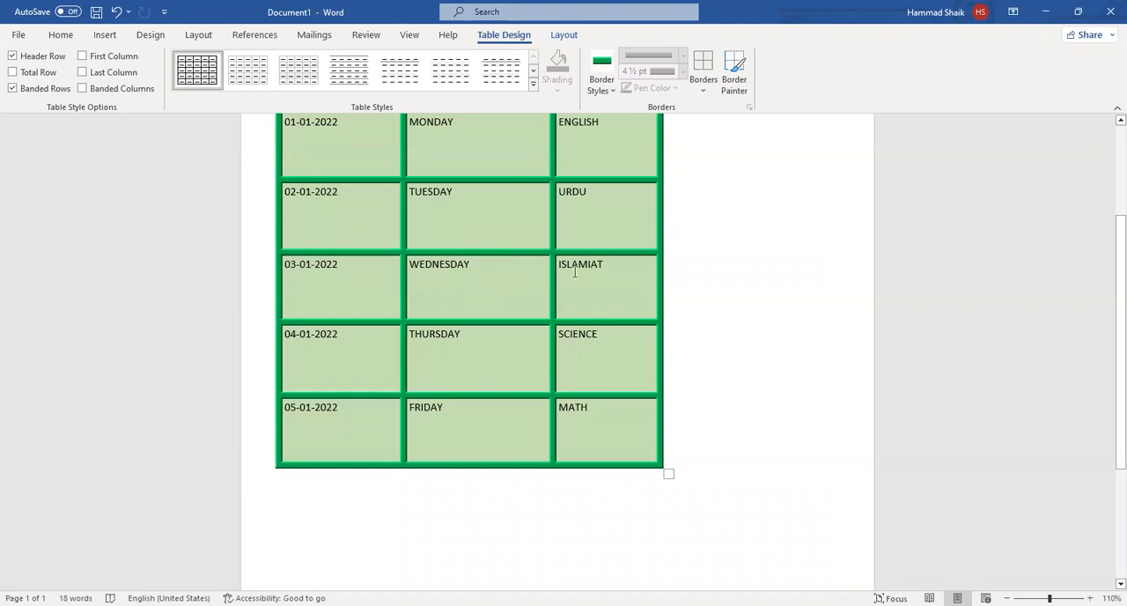
scroll(575, 272, up, 2)
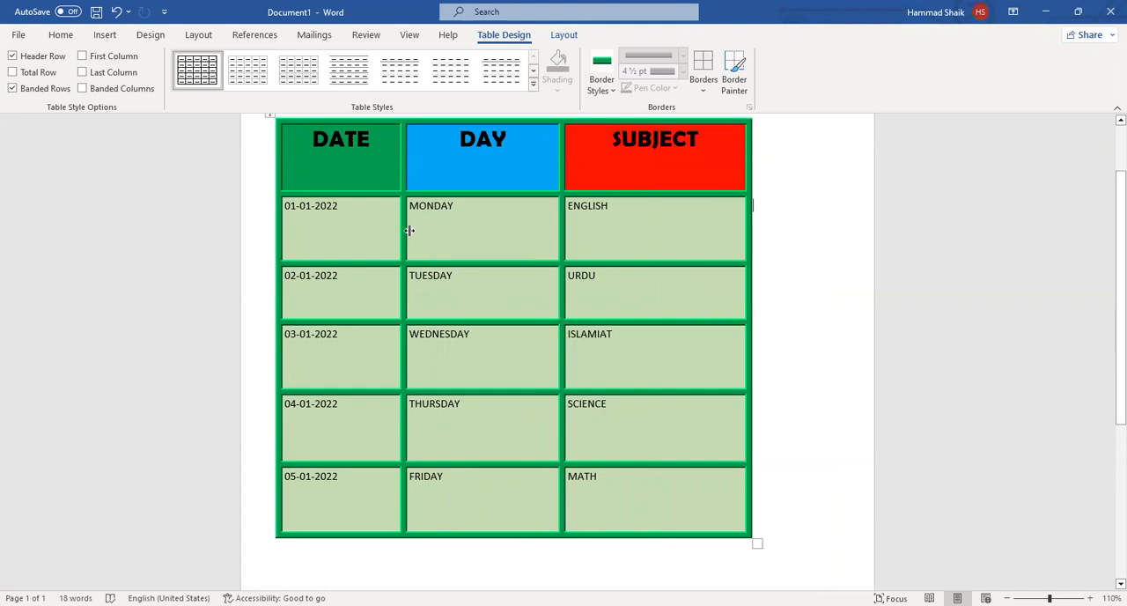
drag(429, 235, 431, 234)
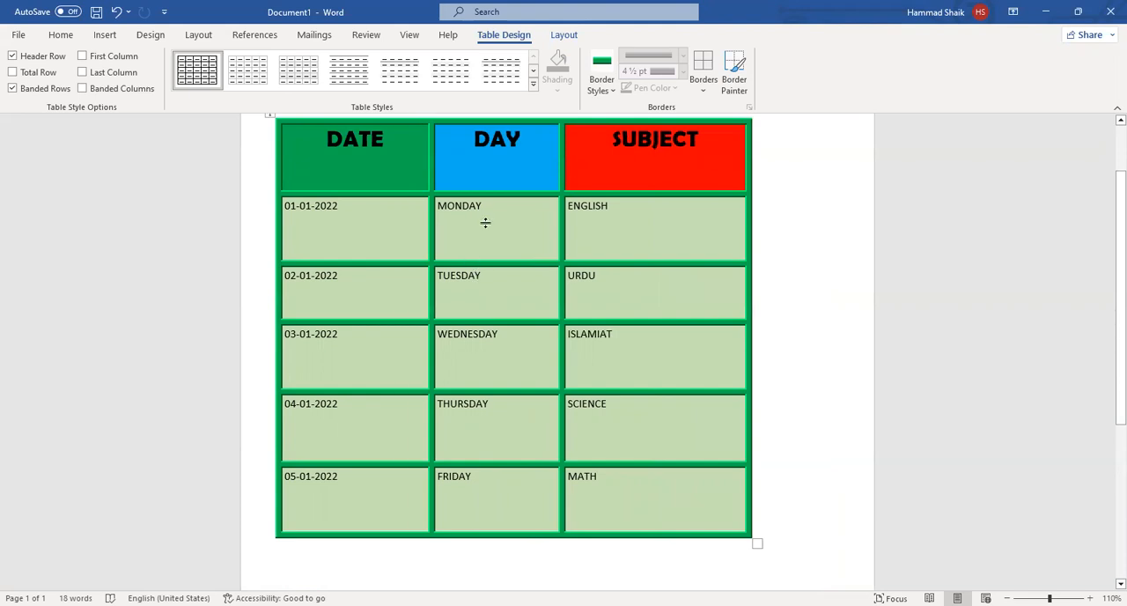
Reduce the heights of the five date rows, from 01-01-2022 to 05-01-2022, to about one text line each.
drag(497, 246, 497, 247)
drag(504, 316, 506, 273)
drag(498, 350, 500, 303)
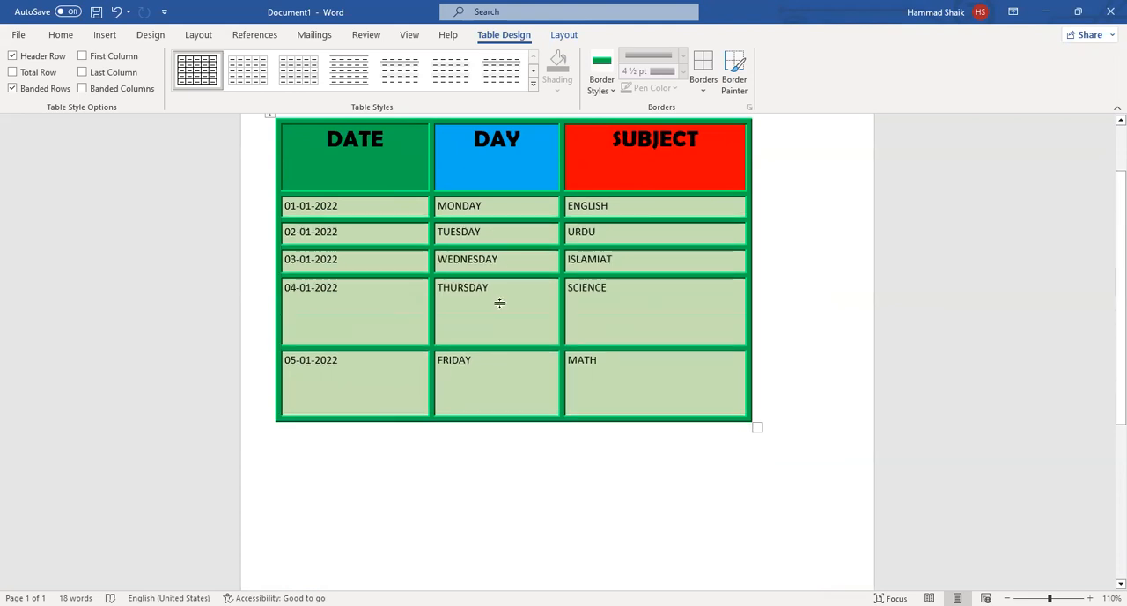
click(740, 234)
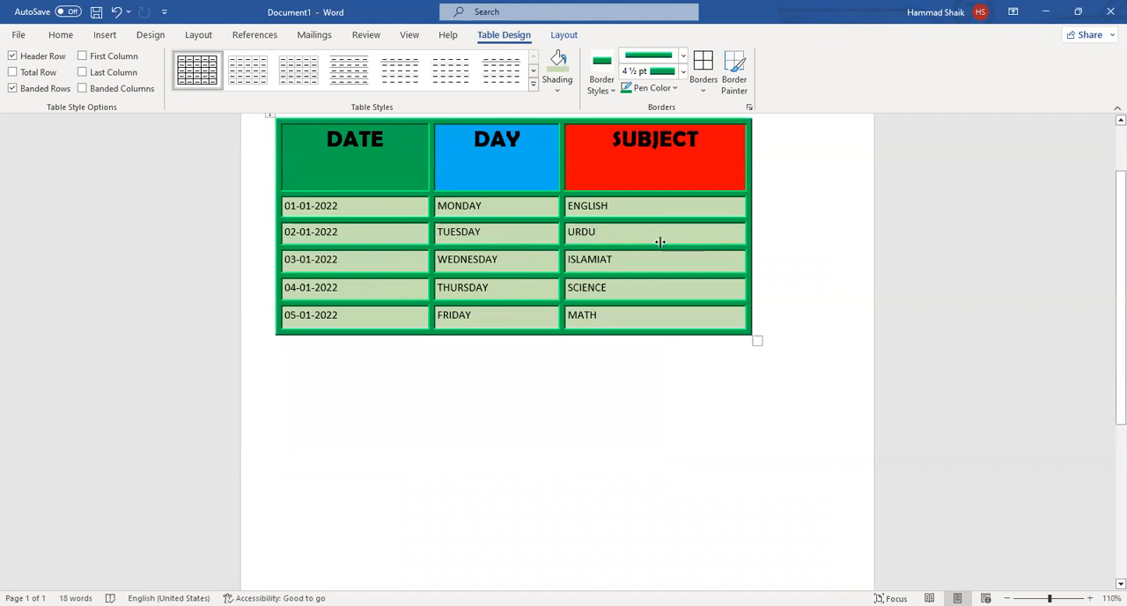
Narrow the DATE, DAY and SUBJECT columns and move the whole table to the page's horizontal centre, slightly lower down.
double_click(552, 167)
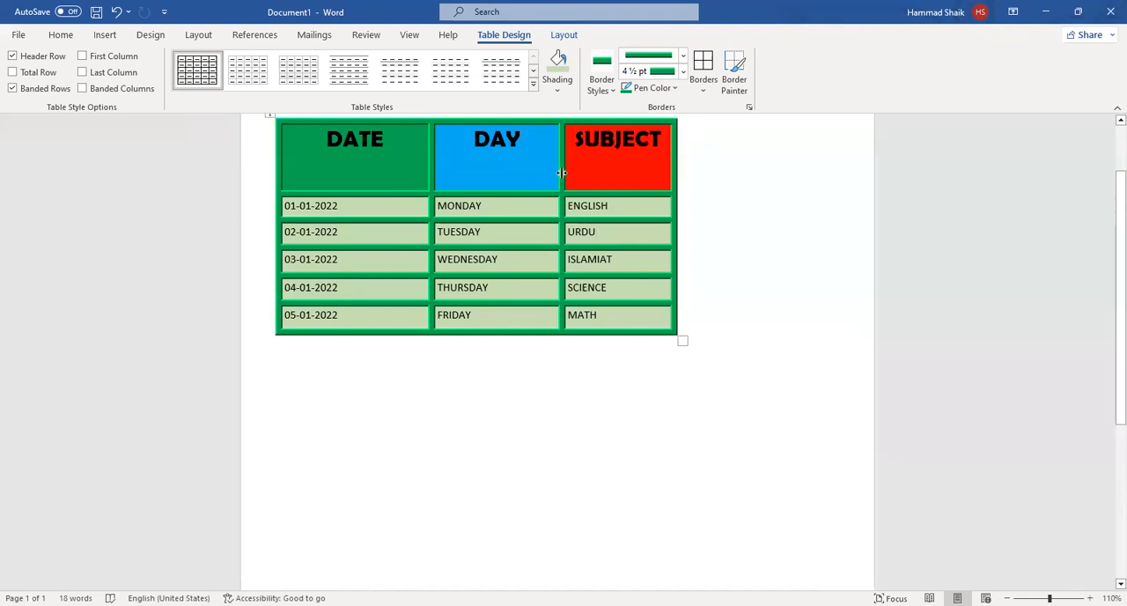
scroll(575, 291, up, 2)
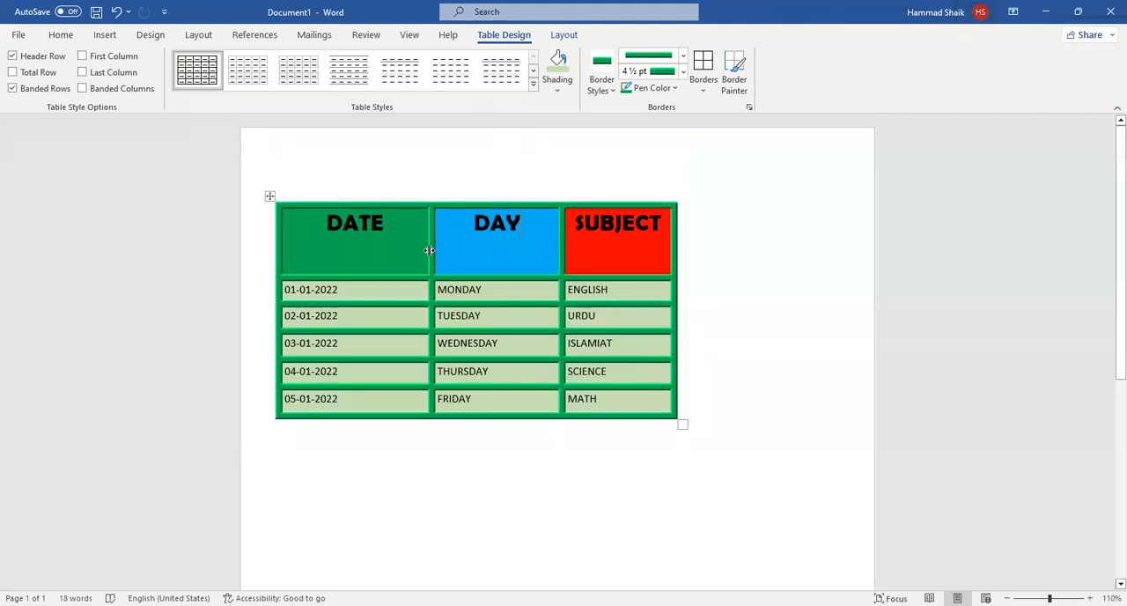
drag(429, 250, 388, 250)
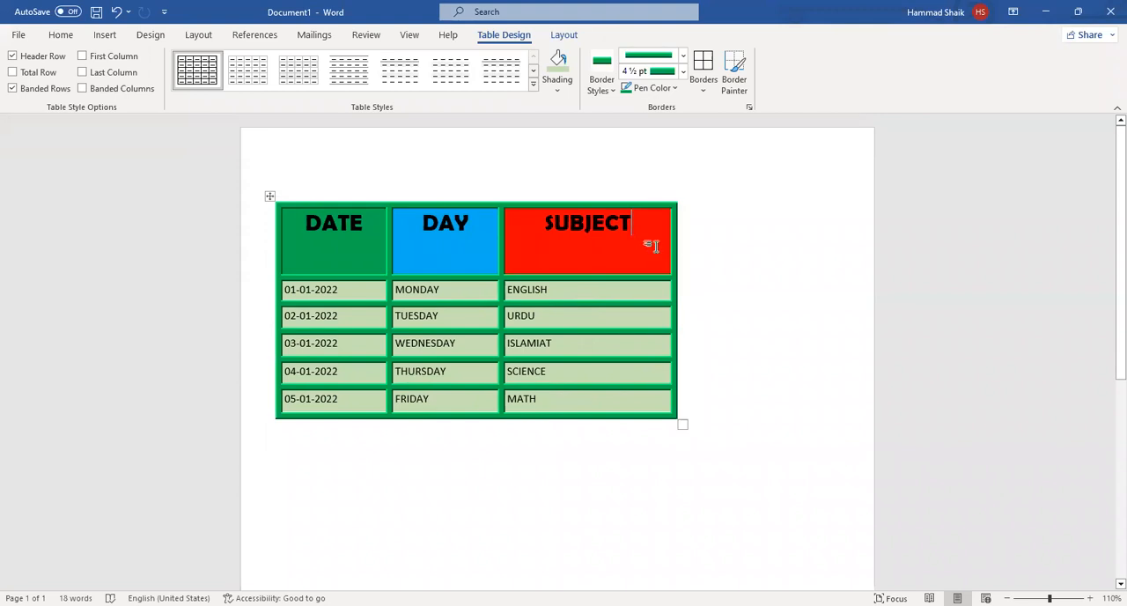
click(659, 283)
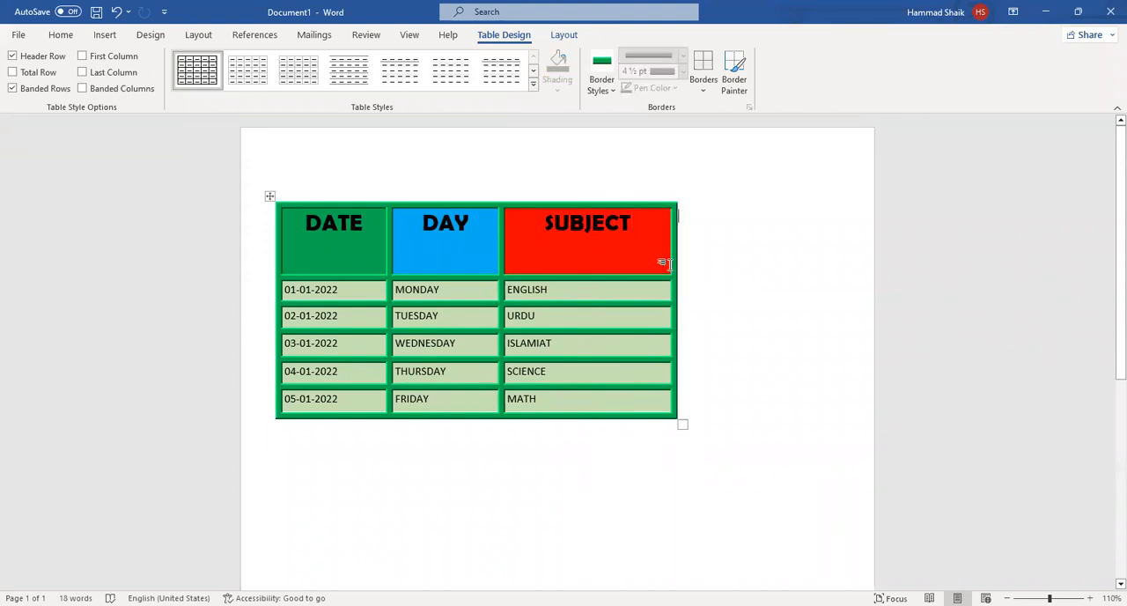
drag(664, 264, 604, 264)
drag(270, 196, 386, 237)
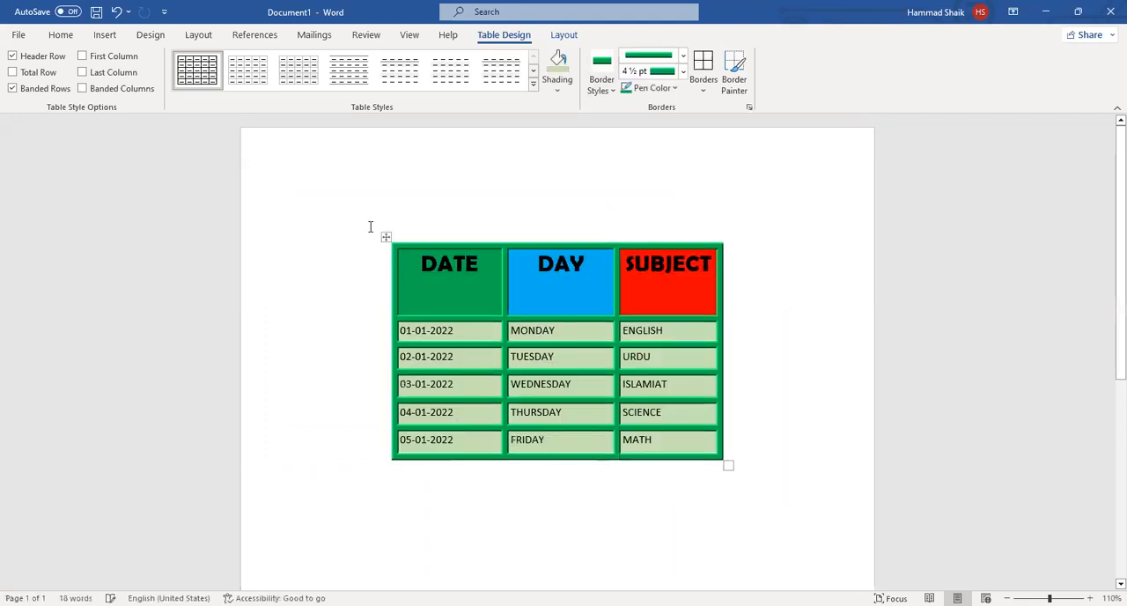